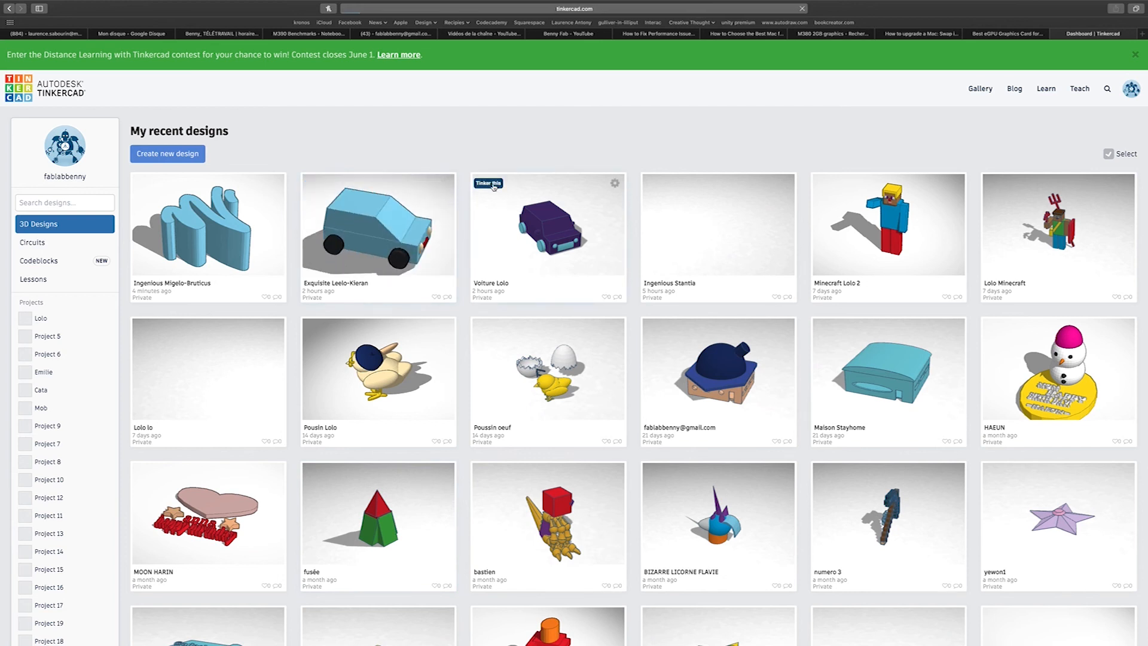
# Step: Open the Voiture Lolo design and examine the finished car's front, headlights, mirrors and wheels from several angles
pyautogui.click(493, 185)
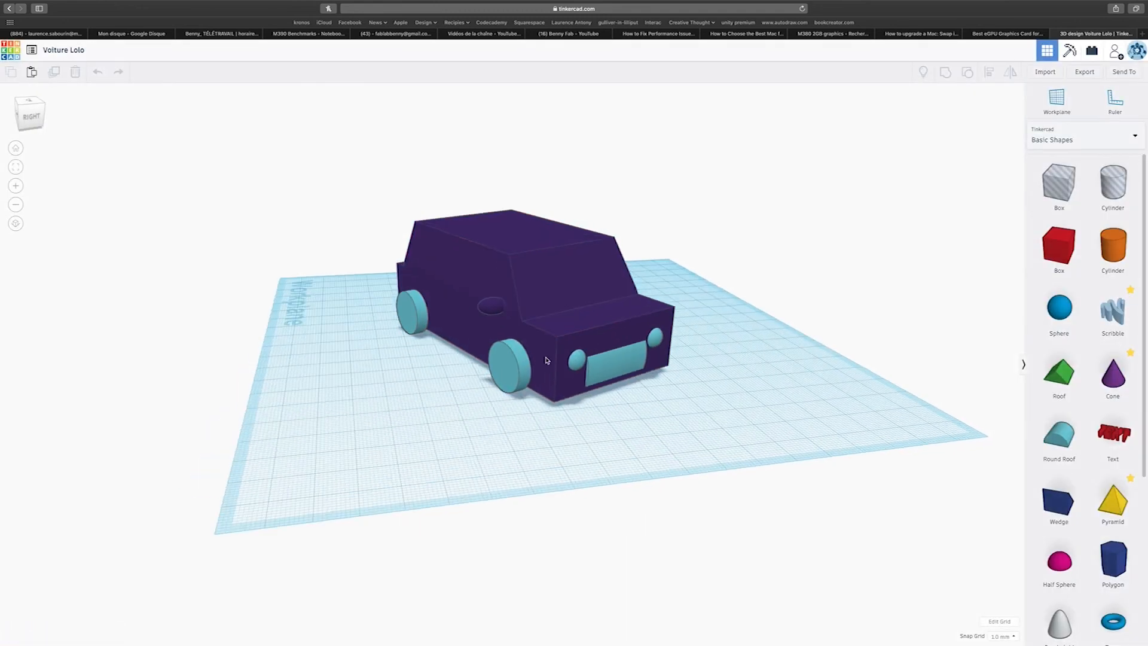
pyautogui.moveTo(610, 449); pyautogui.dragTo(461, 352, button='right')
pyautogui.scroll(5, 546, 402)
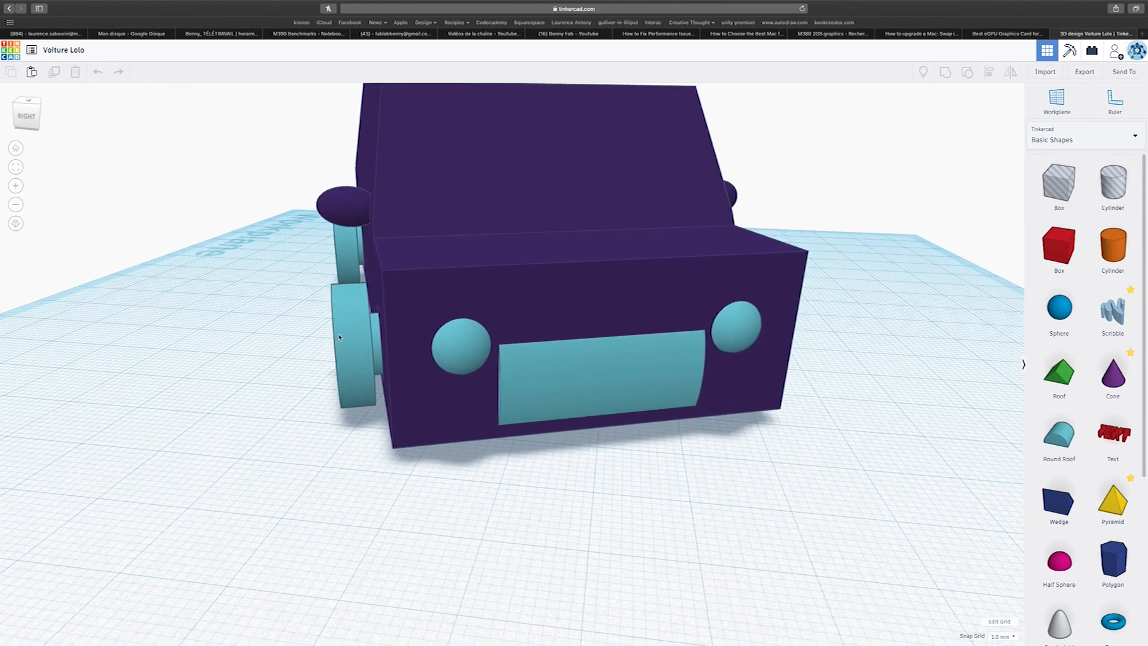
pyautogui.moveTo(339, 336); pyautogui.dragTo(256, 282, button='right')
pyautogui.scroll(-5, 251, 324)
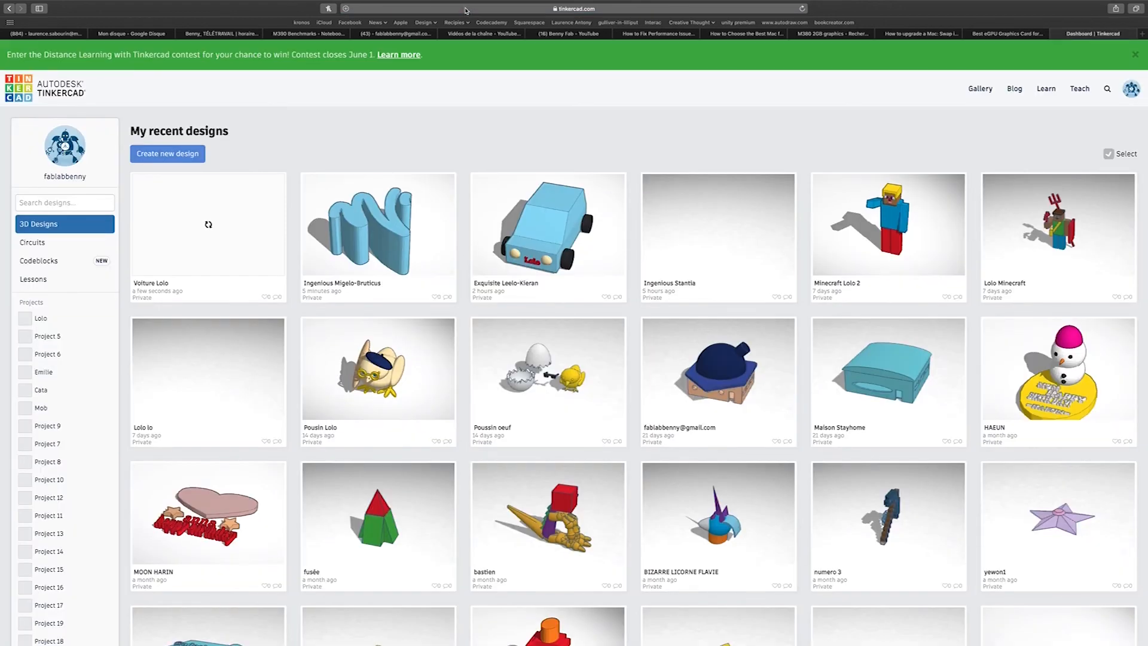
pyautogui.click(524, 10)
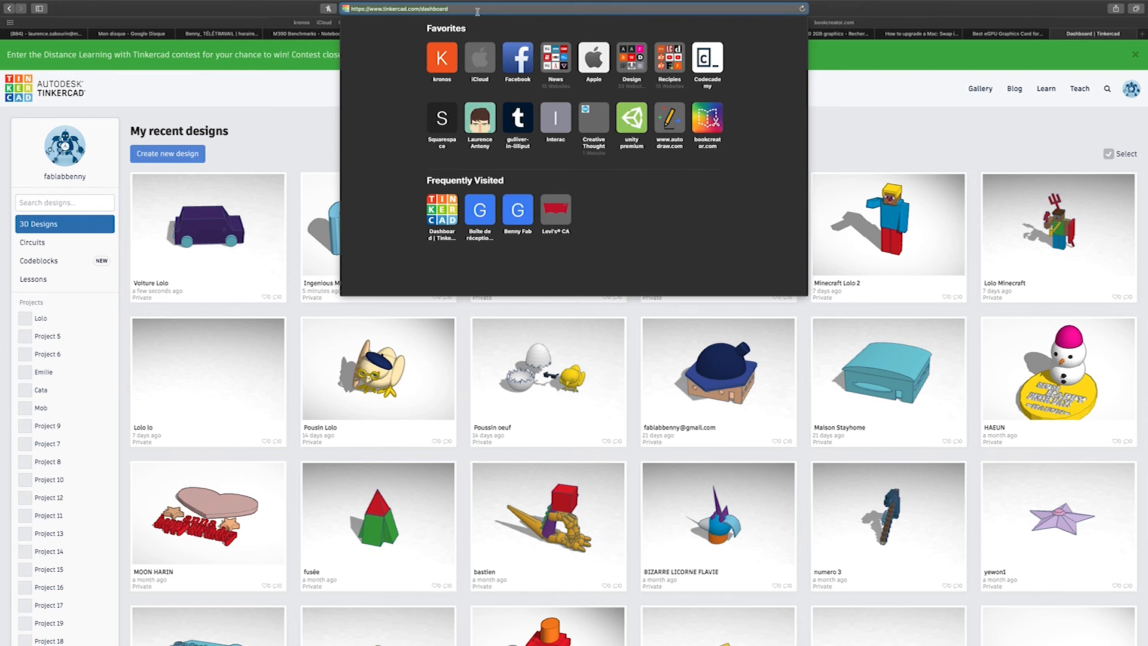
pyautogui.click(939, 167)
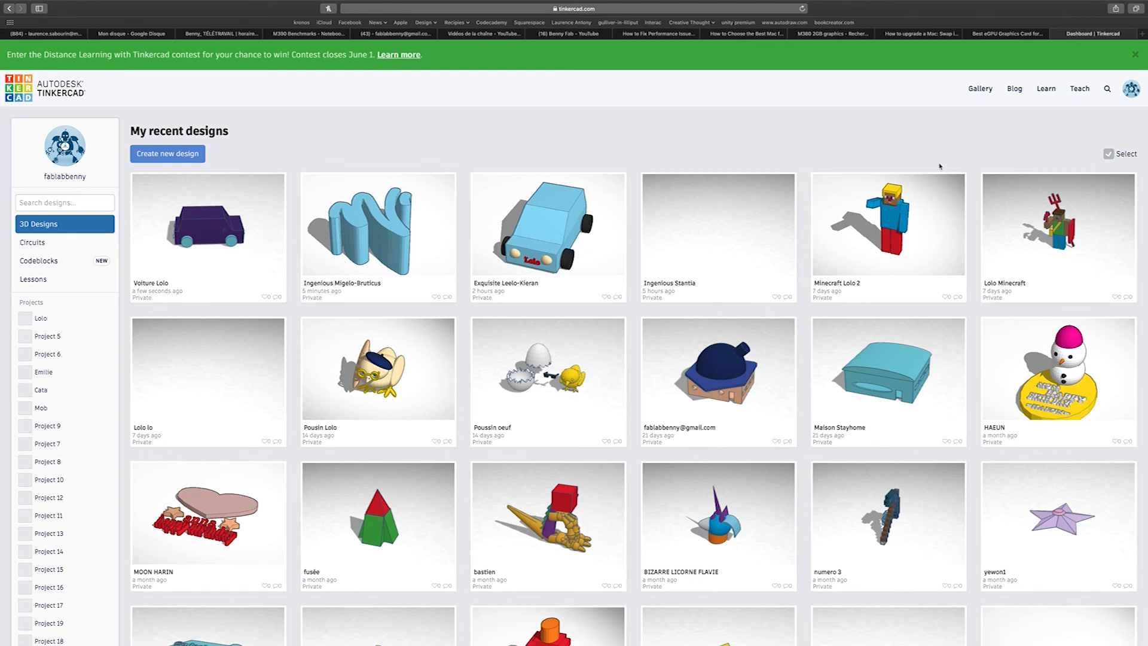
pyautogui.moveTo(271, 200)
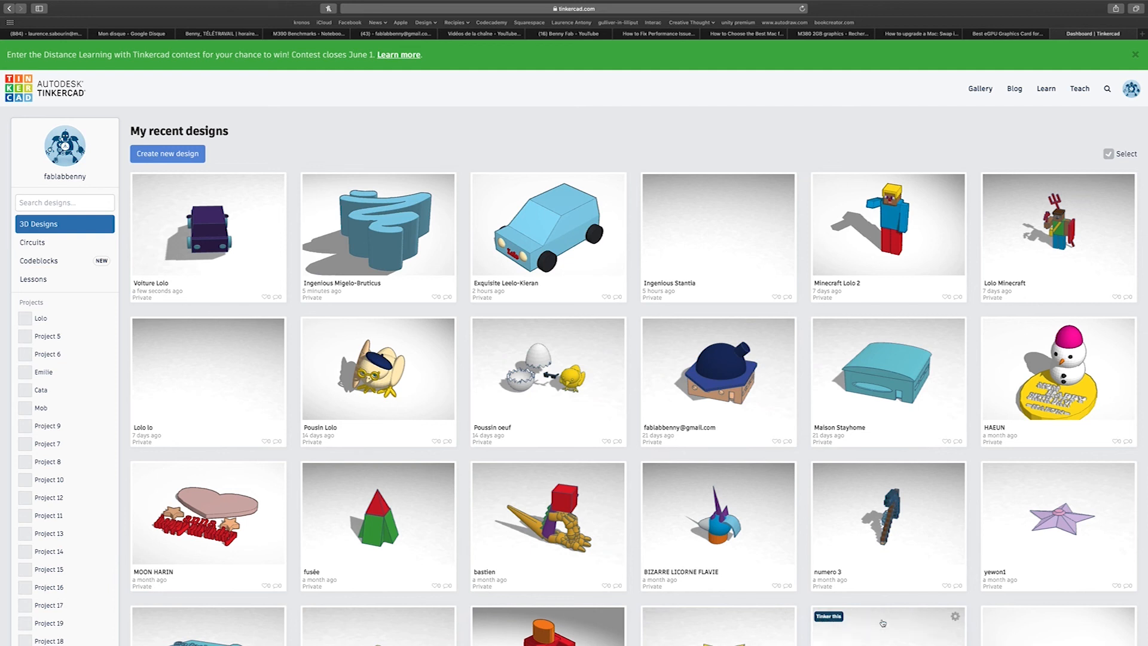
pyautogui.moveTo(494, 224)
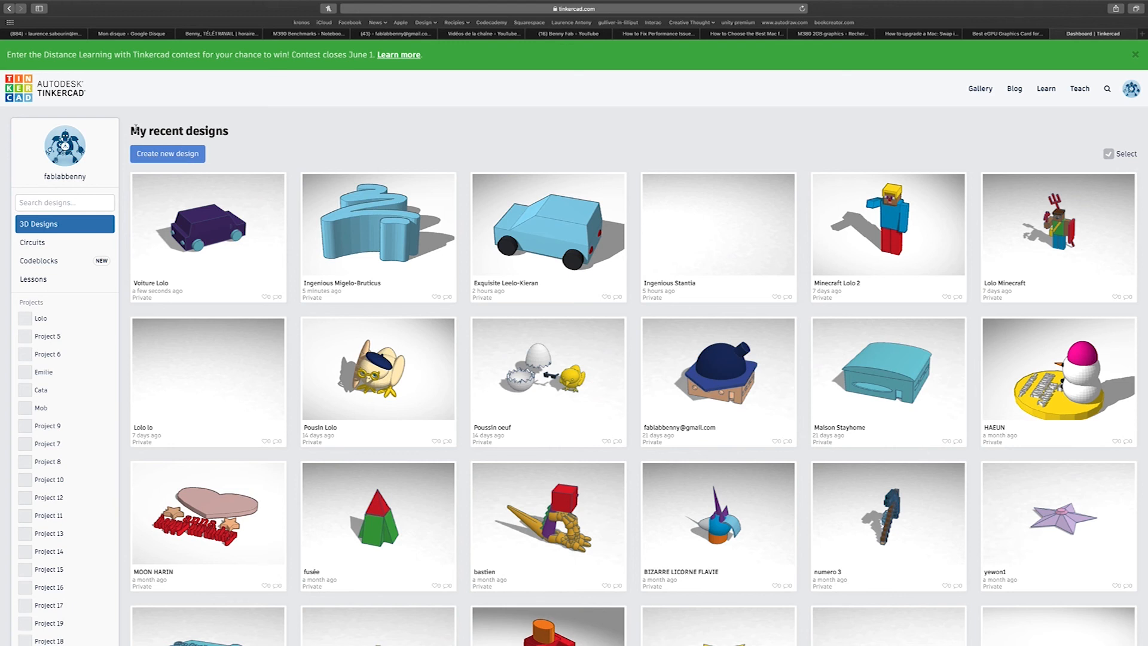
# Step: Create a new 3D design and name it "Lolo Voiture 2"
pyautogui.scroll(-1, 143, 154)
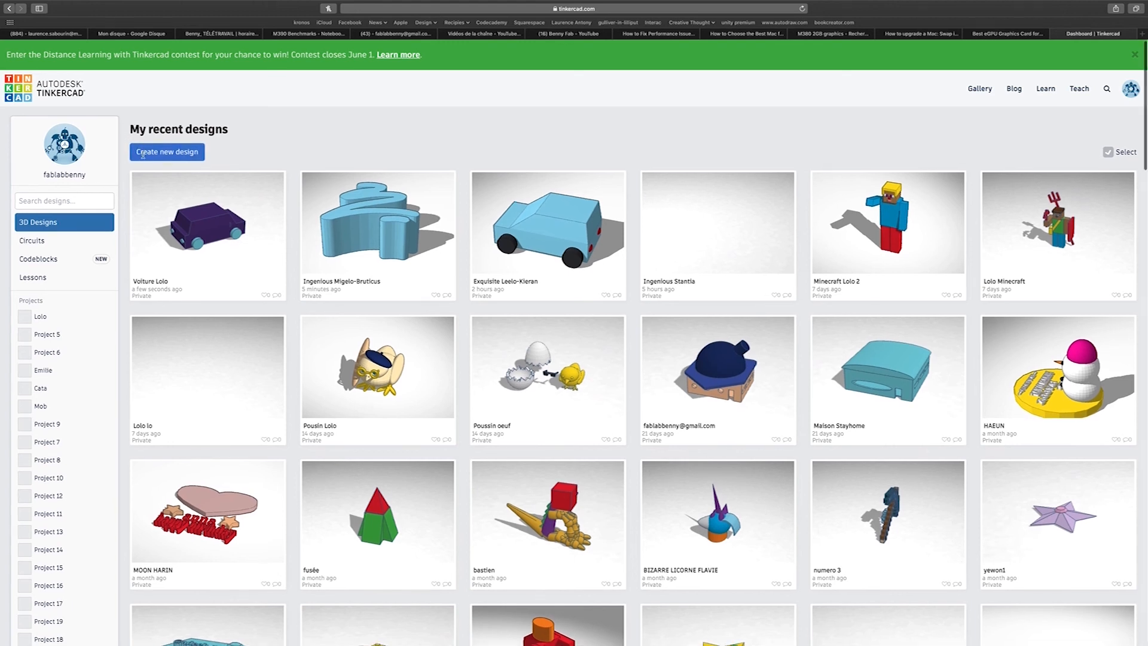
pyautogui.click(143, 154)
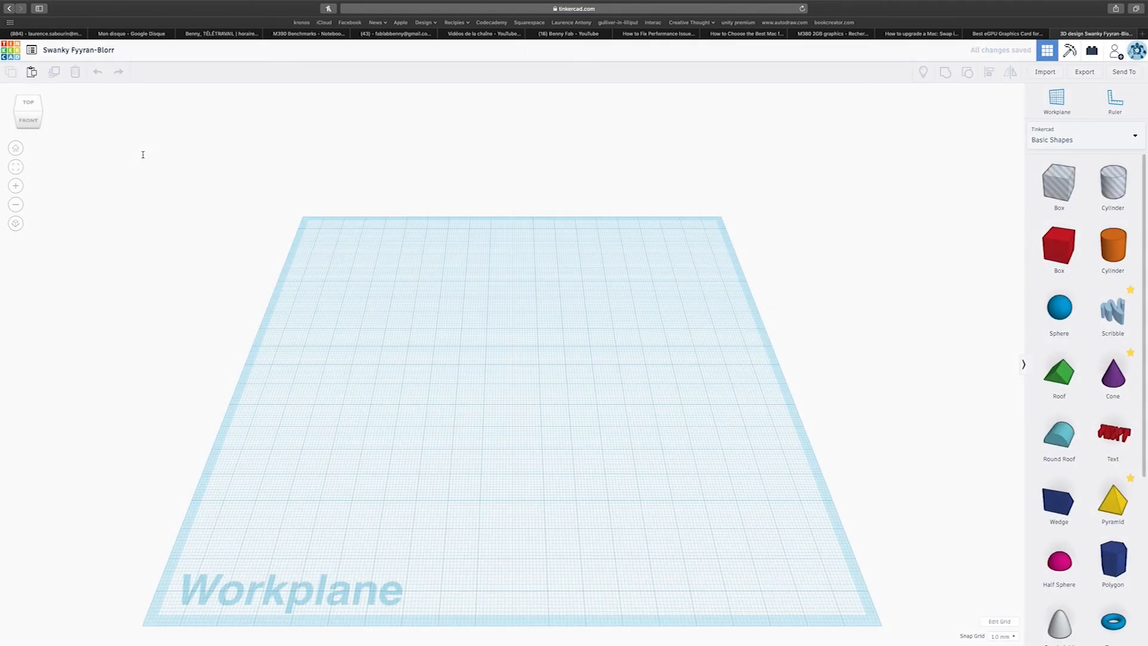
pyautogui.click(94, 51)
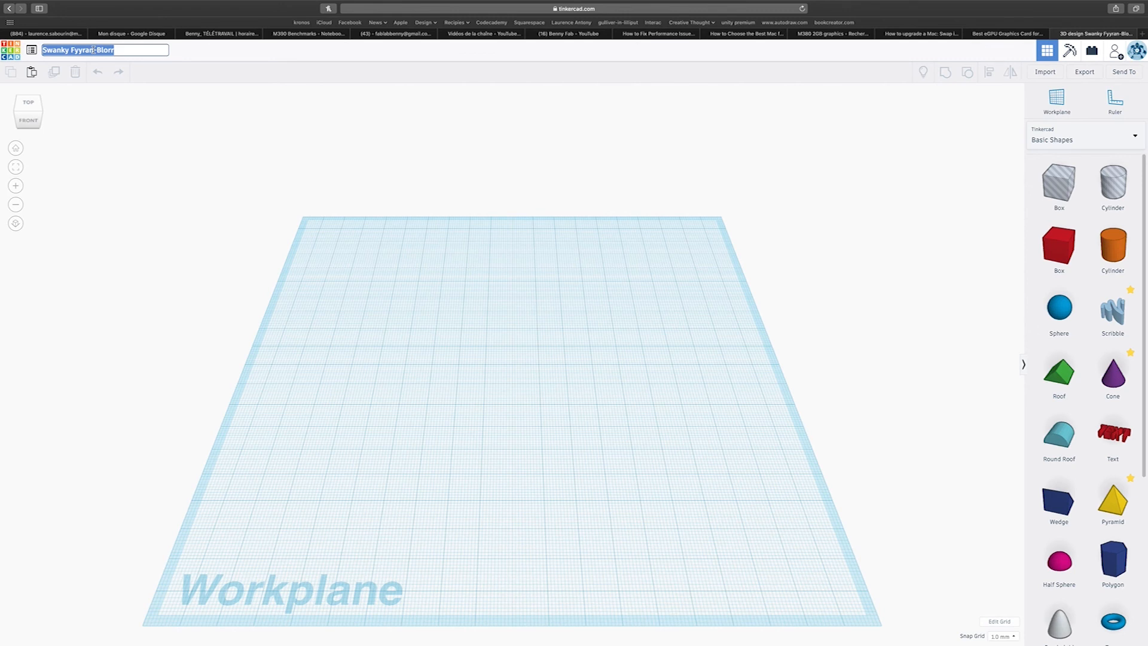
pyautogui.write('L')
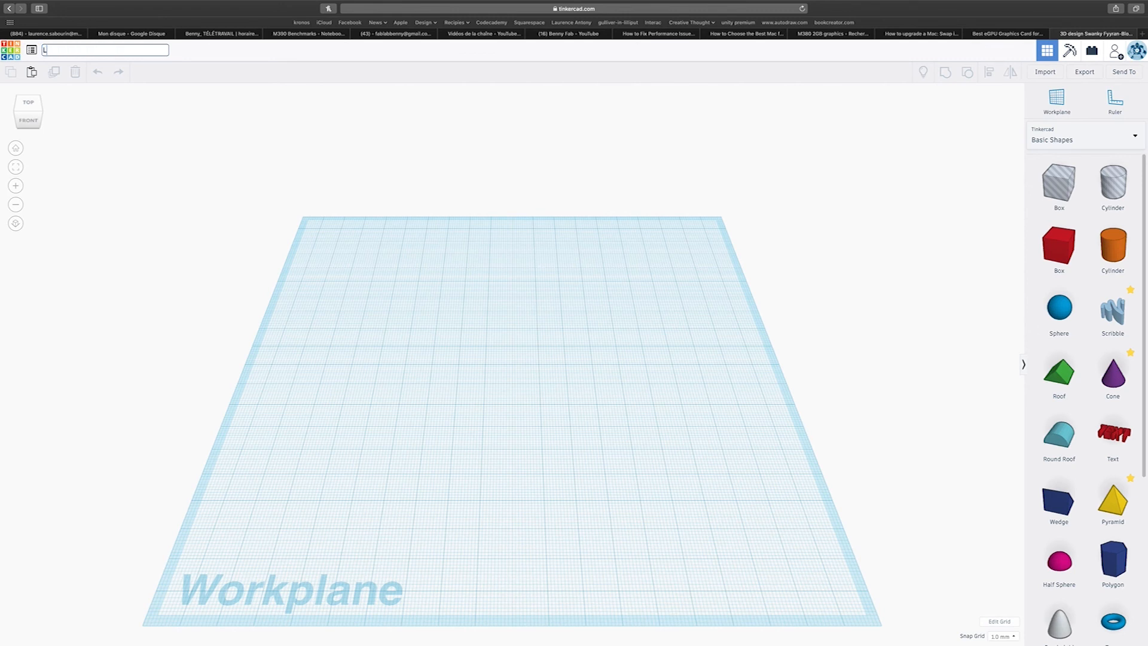
pyautogui.write('olo Voiture 2')
pyautogui.press('Return')
pyautogui.scroll(10, 555, 474)
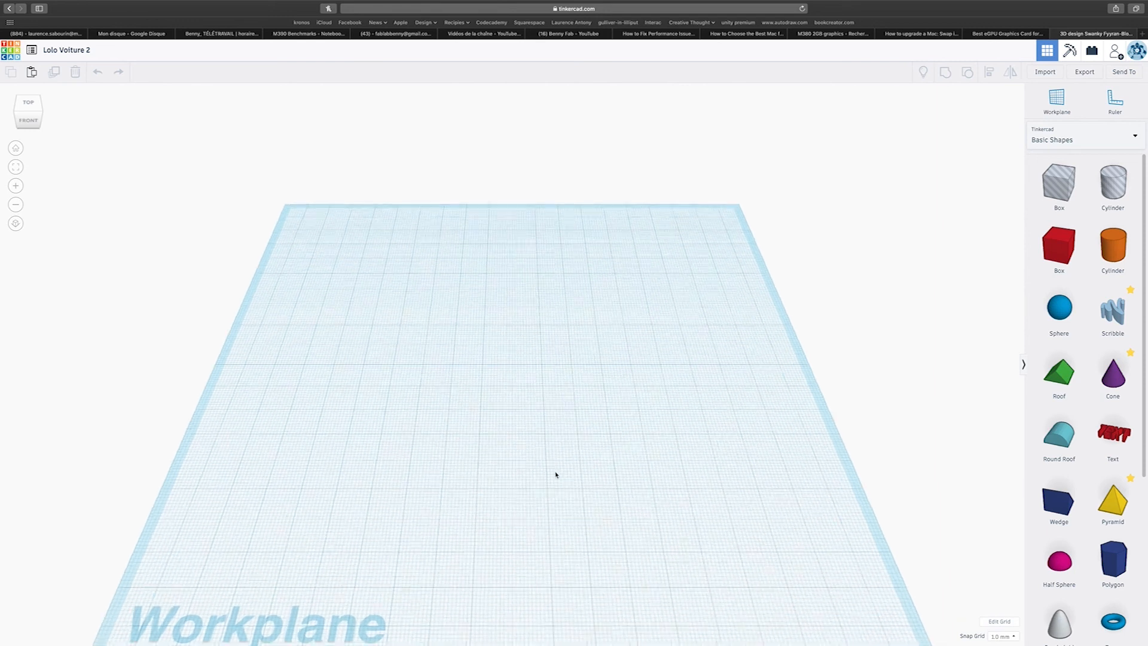
pyautogui.scroll(-10, 555, 474)
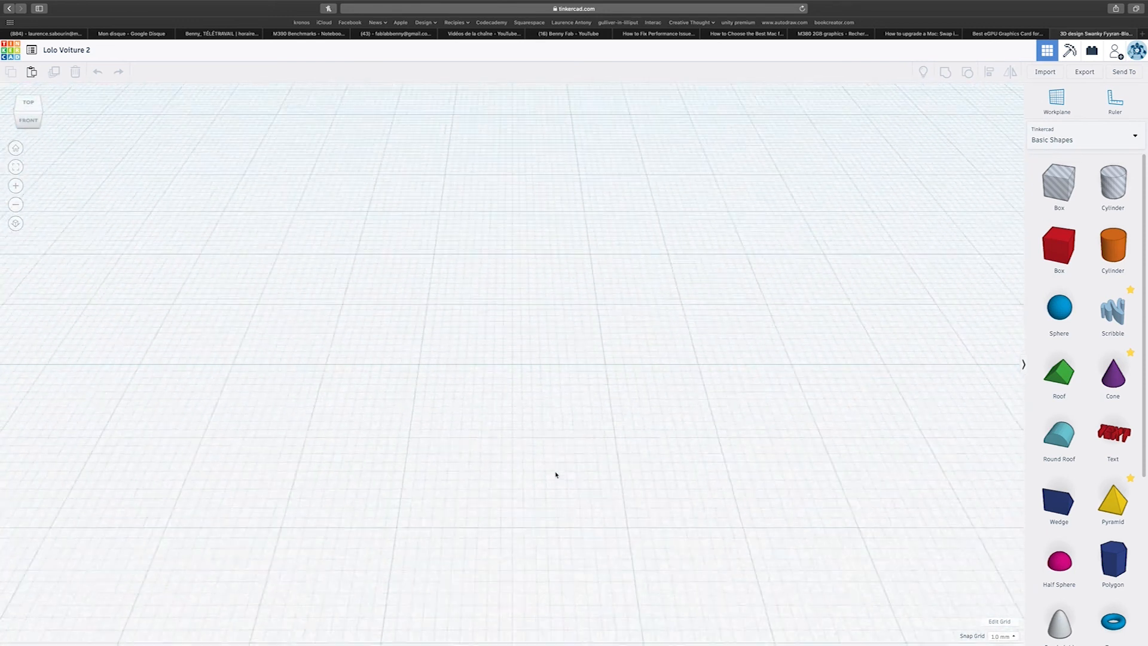
pyautogui.scroll(5, 556, 474)
pyautogui.scroll(-3, 555, 474)
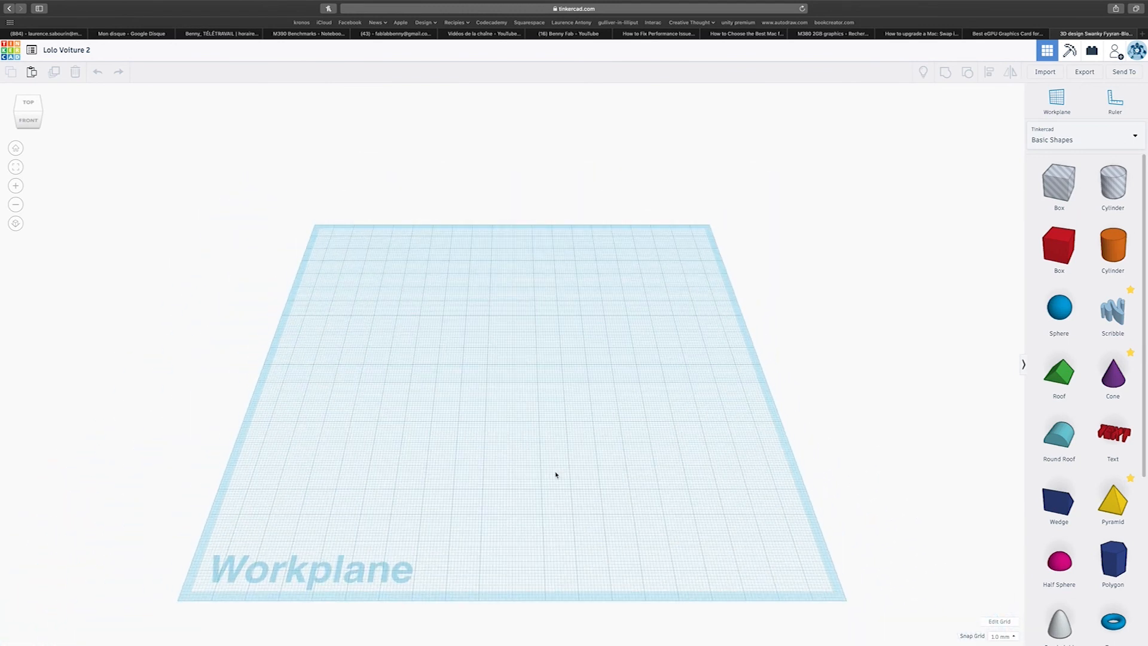
pyautogui.moveTo(556, 474); pyautogui.dragTo(560, 450, button='right')
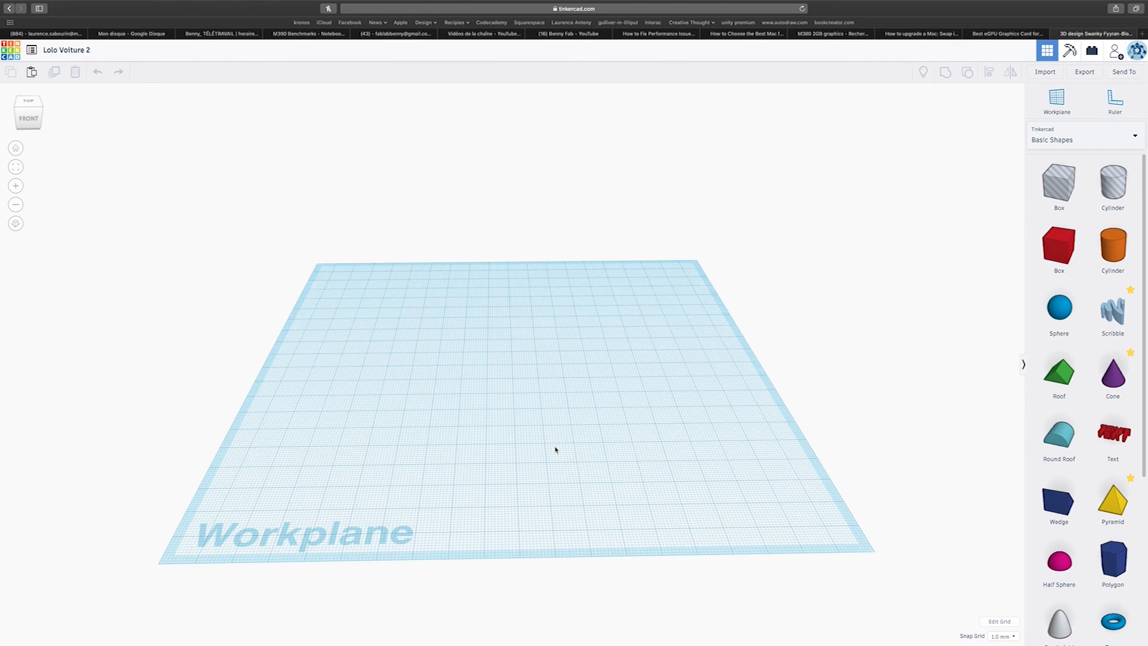
pyautogui.moveTo(556, 449); pyautogui.dragTo(592, 449, button='middle')
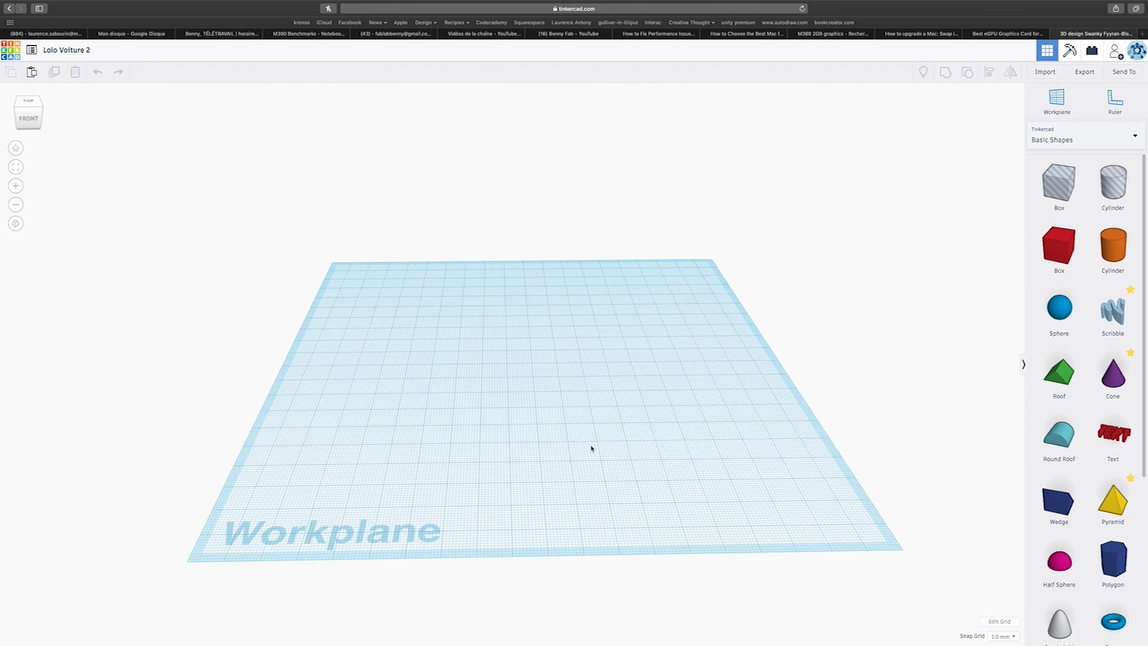
pyautogui.moveTo(587, 443); pyautogui.dragTo(623, 448, button='middle')
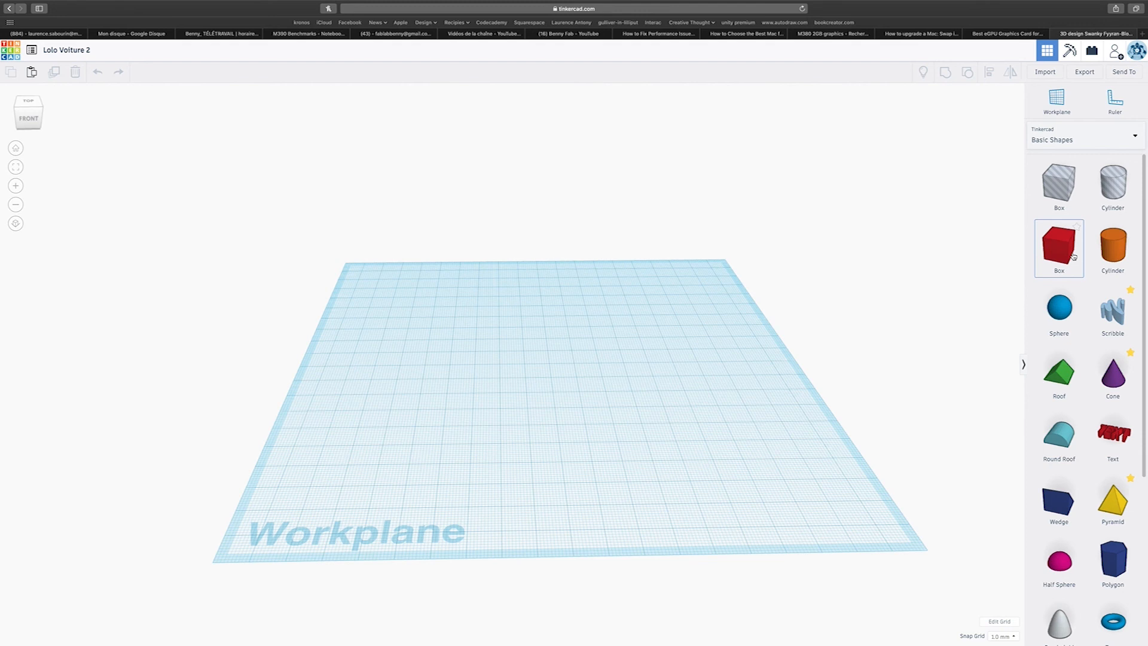
# Step: Place a solid red box on the rear half of the workplane and deselect it
pyautogui.moveTo(1073, 256); pyautogui.dragTo(515, 335)
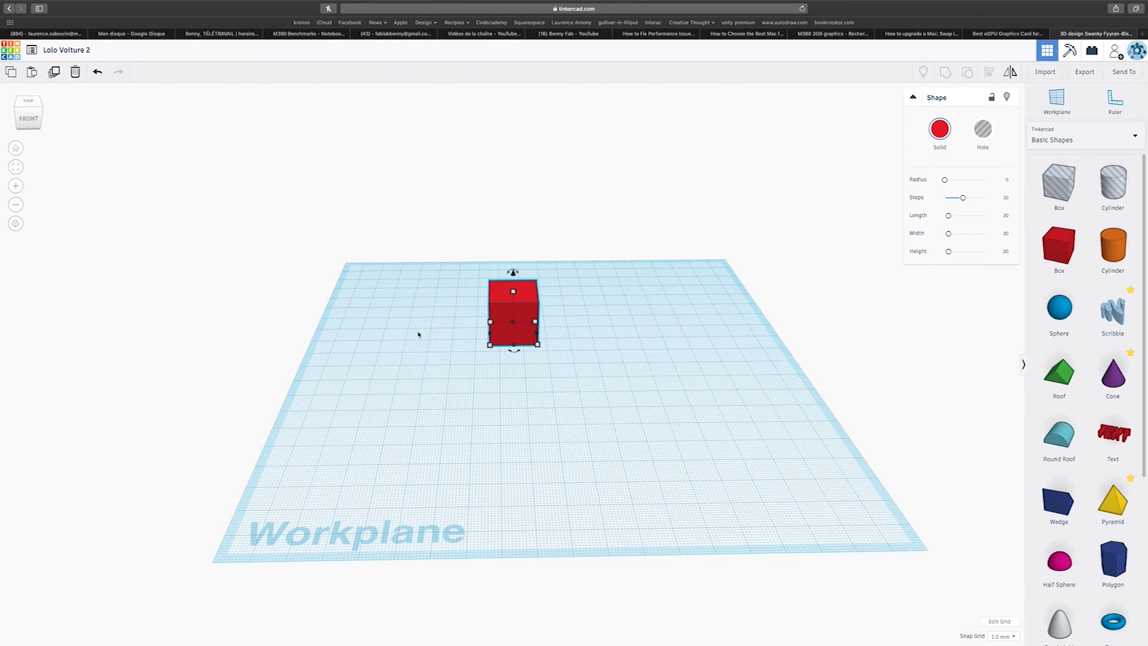
pyautogui.scroll(-5, 414, 340)
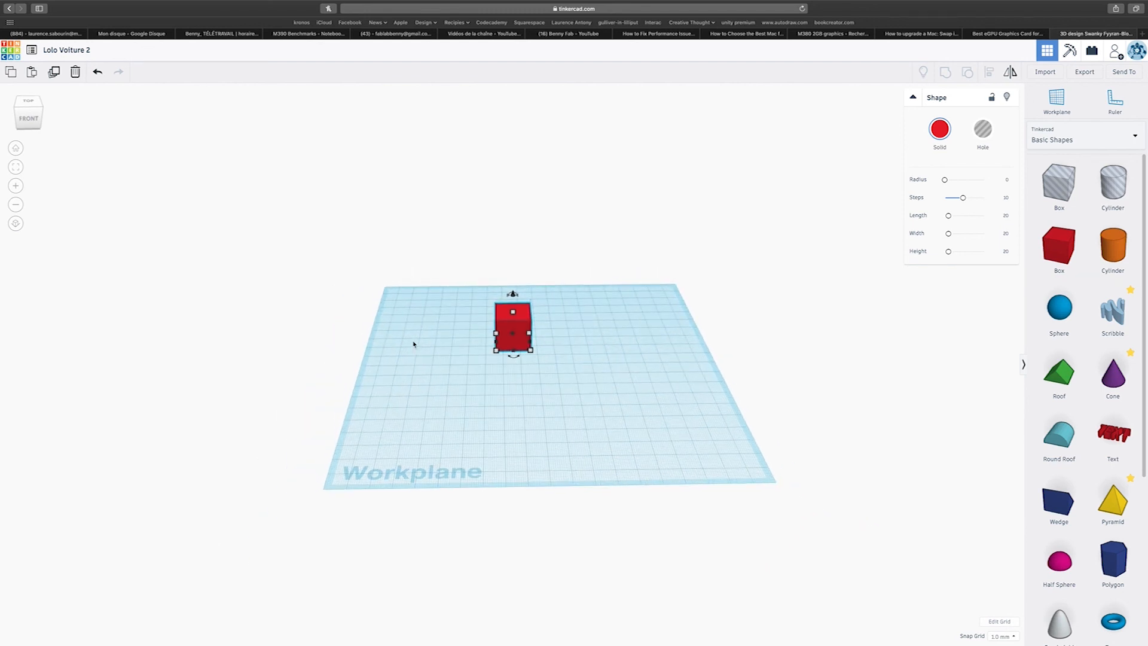
pyautogui.click(460, 353)
pyautogui.scroll(5, 505, 390)
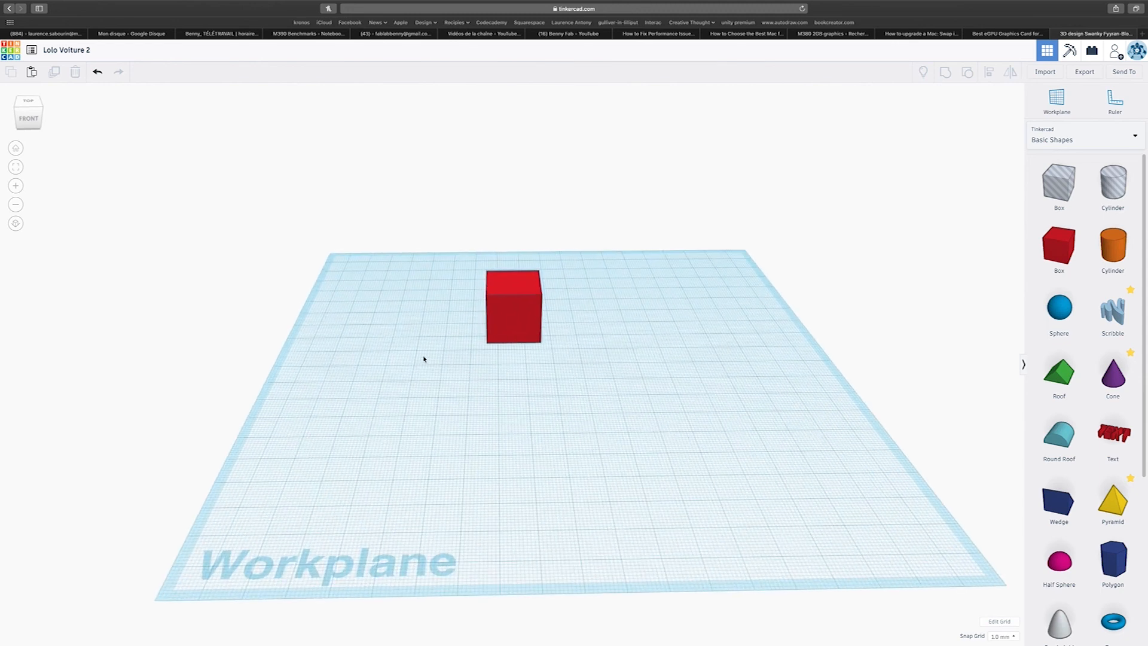
pyautogui.moveTo(419, 359); pyautogui.dragTo(502, 357, button='right')
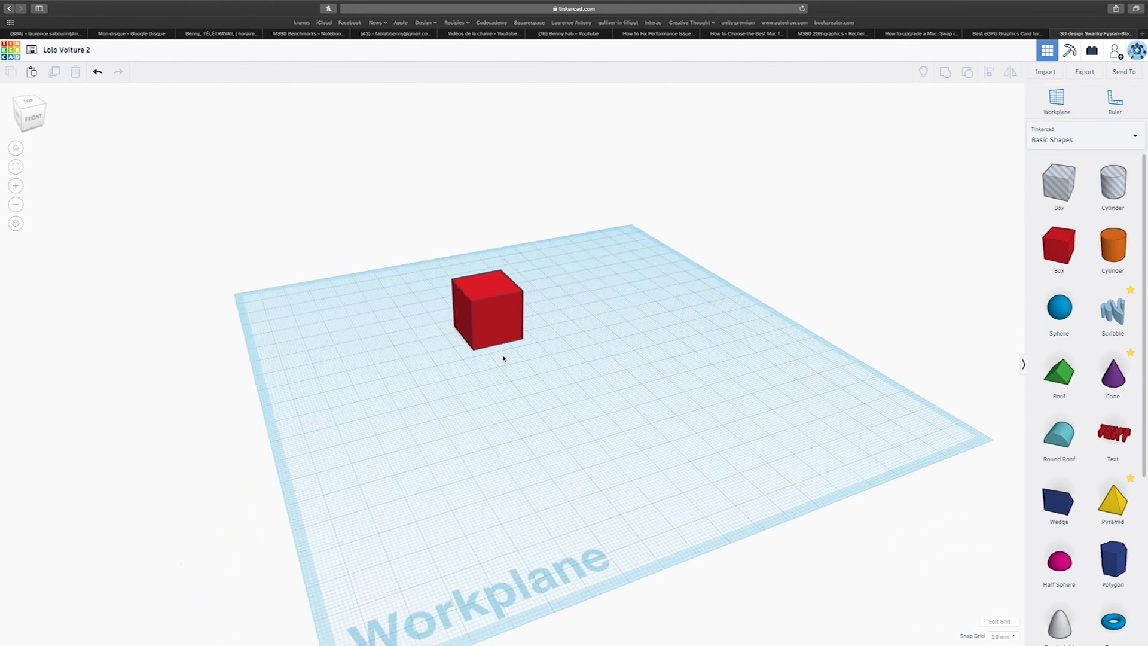
# Step: Enlarge the box's base to about 49 mm wide and 74 mm long
pyautogui.click(489, 318)
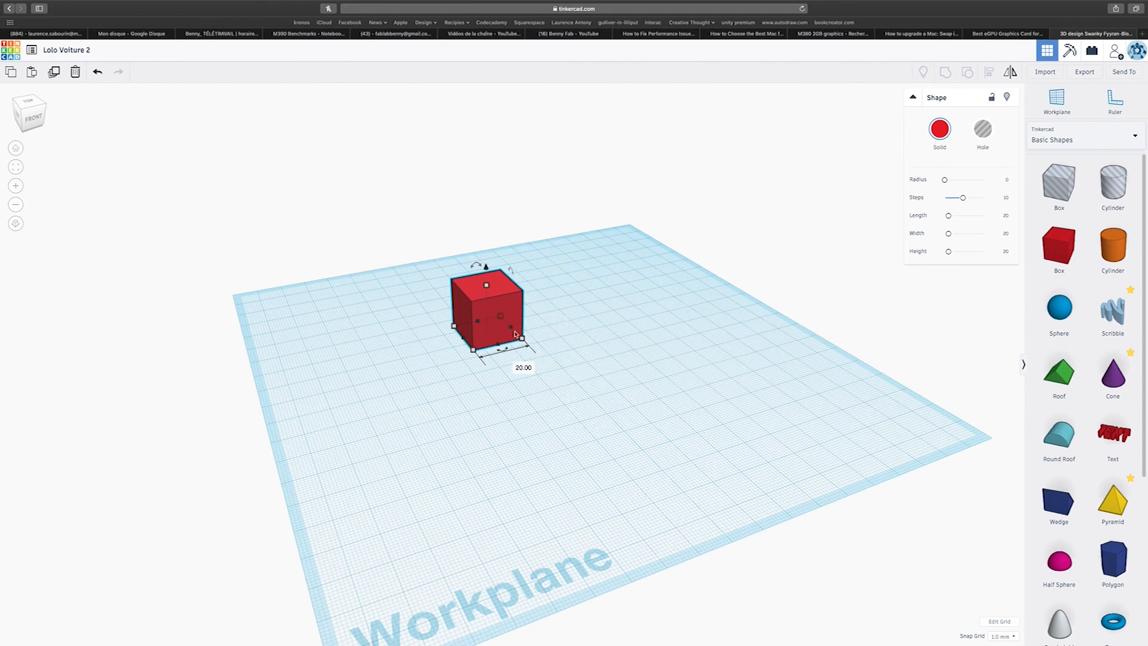
pyautogui.moveTo(525, 341); pyautogui.dragTo(667, 390)
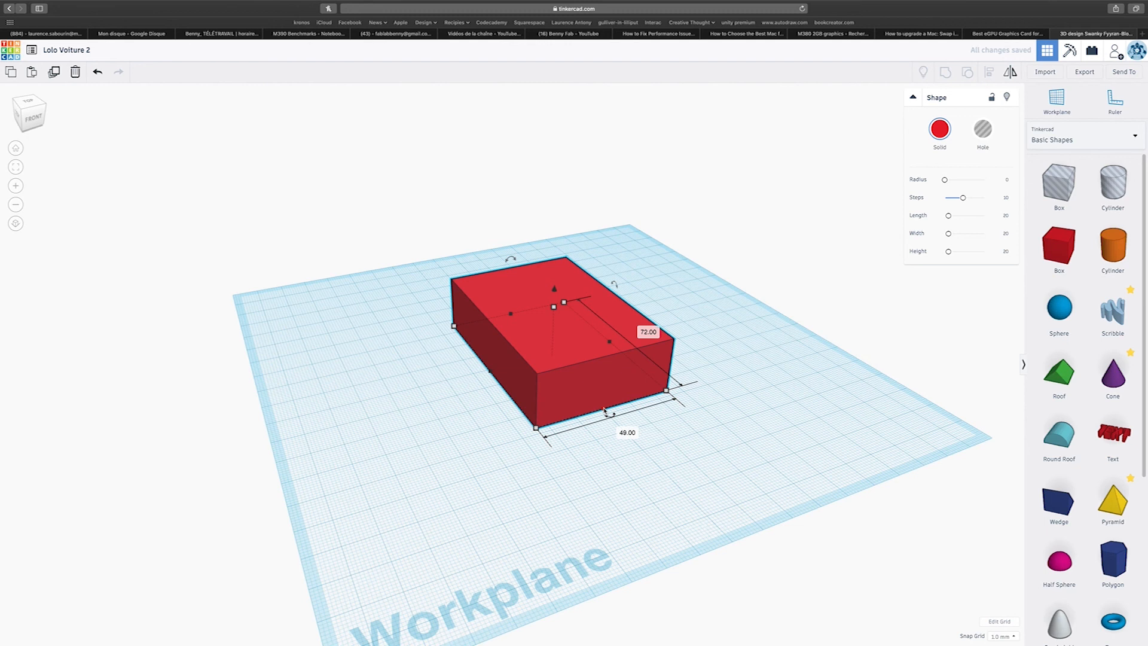
pyautogui.moveTo(604, 411)
pyautogui.mouseDown()
pyautogui.moveTo(592, 399)
pyautogui.moveTo(608, 412)
pyautogui.mouseUp()
pyautogui.moveTo(491, 375); pyautogui.dragTo(486, 377)
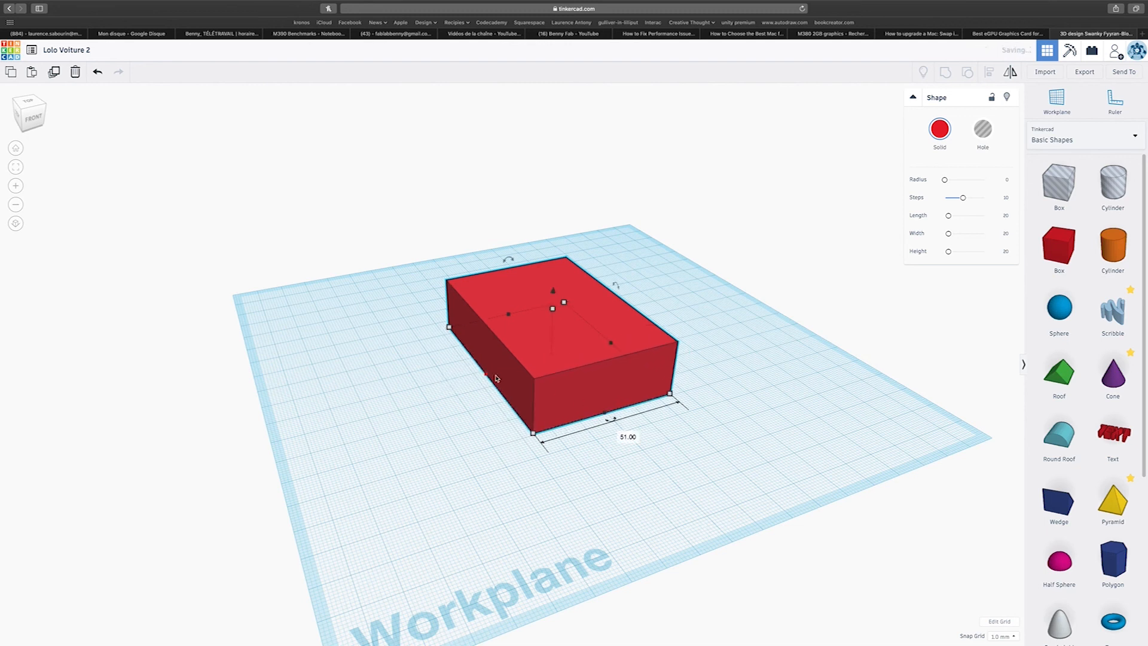
pyautogui.click(552, 309)
# Step: Move the enlarged box sideways to the left half of the workplane
pyautogui.moveTo(680, 369); pyautogui.dragTo(556, 402, button='right')
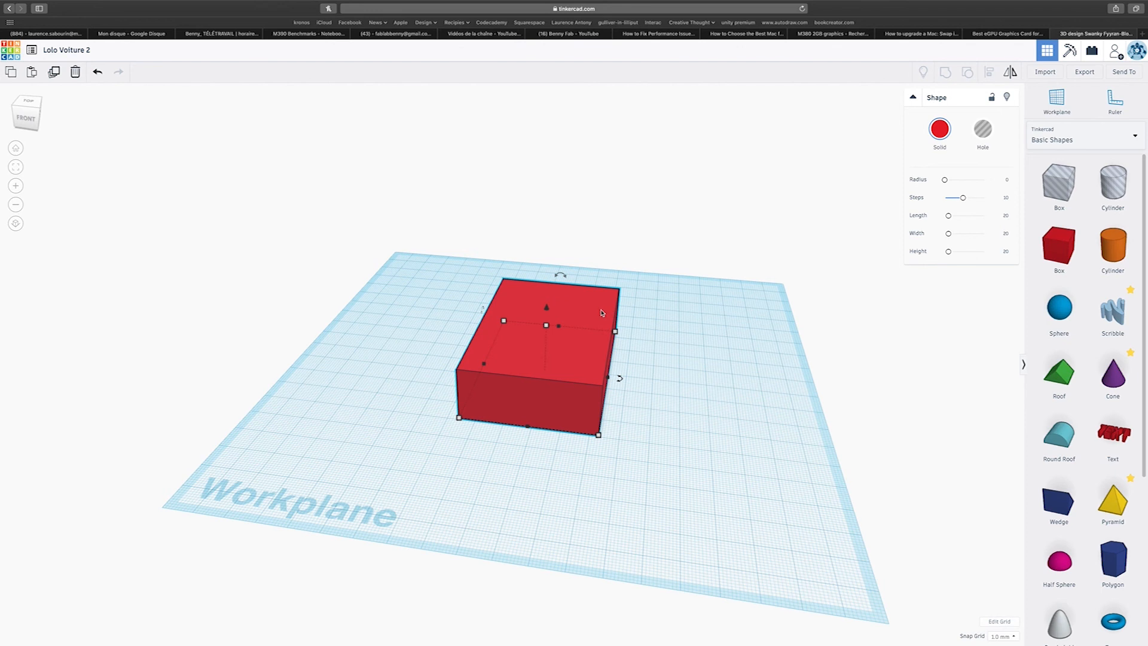
pyautogui.scroll(-5, 601, 313)
pyautogui.scroll(5, 597, 313)
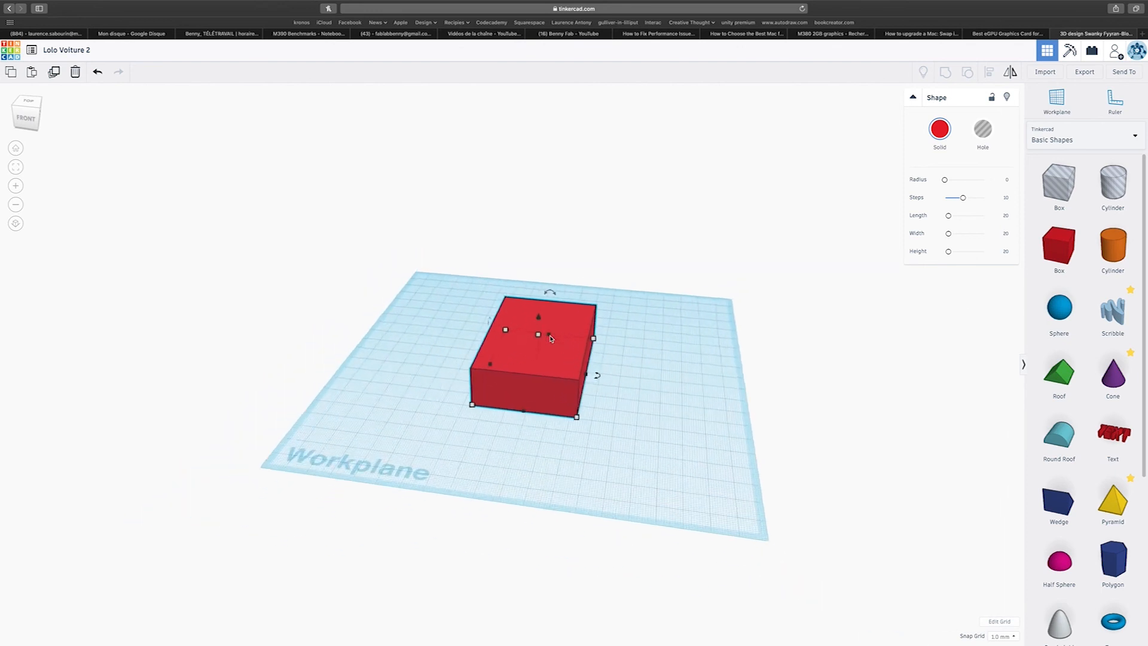
pyautogui.moveTo(600, 310)
pyautogui.mouseDown()
pyautogui.moveTo(440, 314)
pyautogui.moveTo(549, 338)
pyautogui.moveTo(508, 299)
pyautogui.moveTo(479, 305)
pyautogui.moveTo(610, 315)
pyautogui.moveTo(585, 325)
pyautogui.moveTo(606, 220)
pyautogui.moveTo(592, 340)
pyautogui.moveTo(602, 215)
pyautogui.moveTo(585, 310)
pyautogui.moveTo(543, 311)
pyautogui.moveTo(568, 326)
pyautogui.moveTo(464, 288)
pyautogui.moveTo(585, 302)
pyautogui.moveTo(594, 257)
pyautogui.moveTo(580, 317)
pyautogui.mouseUp()
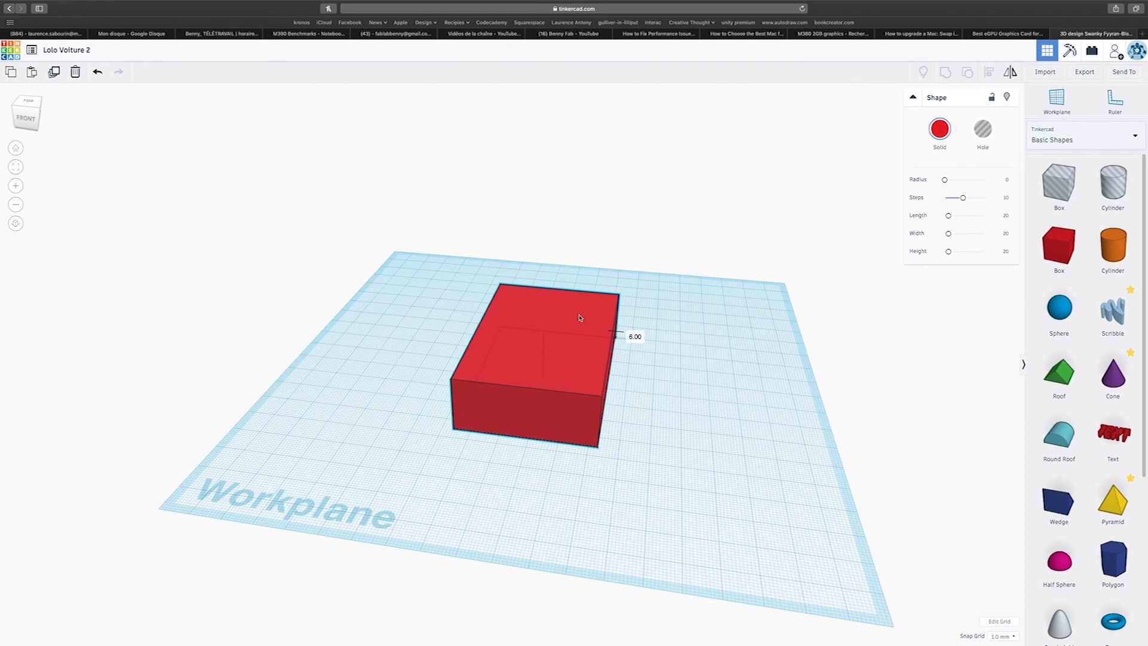
pyautogui.moveTo(579, 317); pyautogui.dragTo(488, 309)
# Step: Duplicate the box and place the copy beside the original, about 81 mm away
pyautogui.moveTo(509, 296); pyautogui.dragTo(539, 309, button='right')
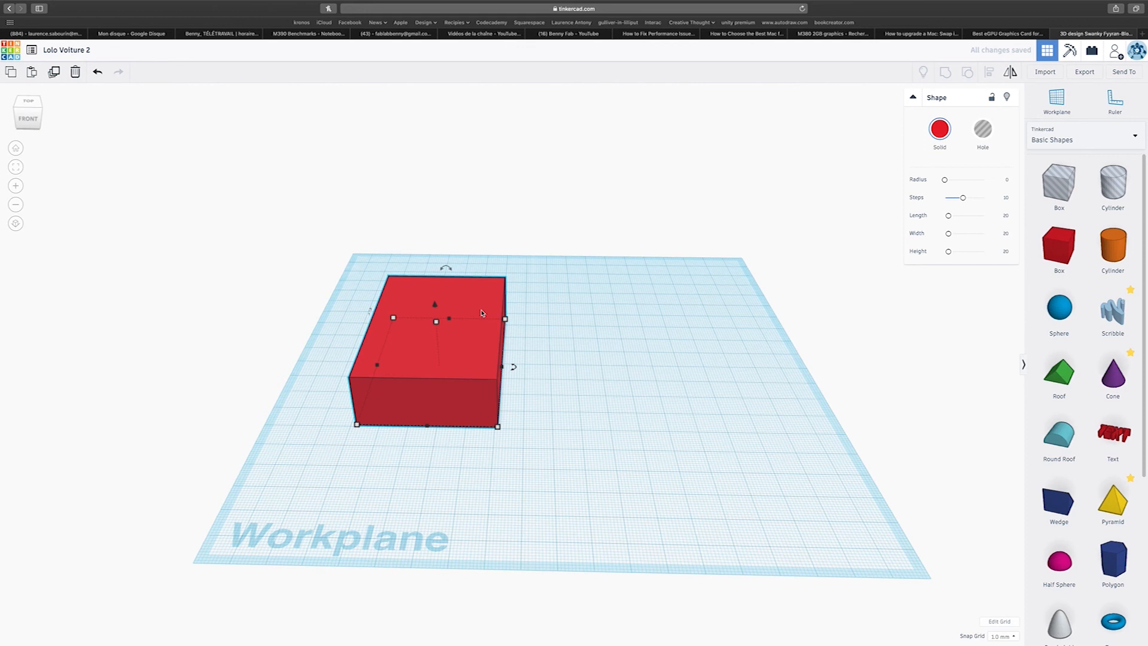
pyautogui.scroll(-3, 482, 312)
pyautogui.keyDown('alt'); pyautogui.moveTo(482, 313); pyautogui.dragTo(622, 318); pyautogui.keyUp('alt')
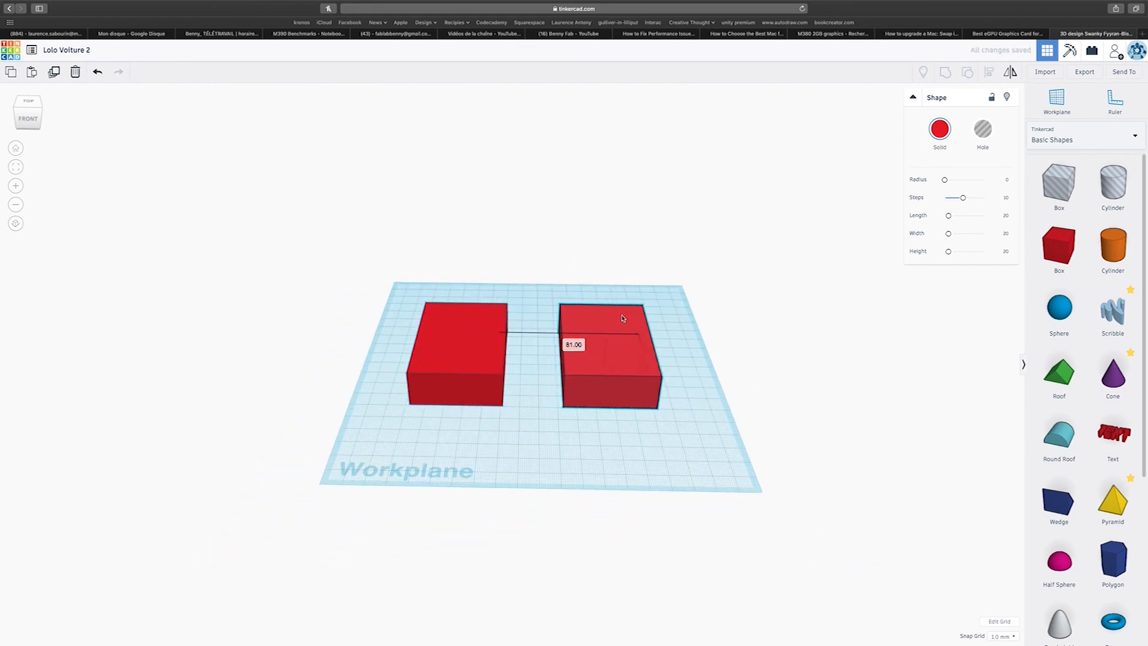
pyautogui.moveTo(502, 350); pyautogui.dragTo(488, 413, button='right')
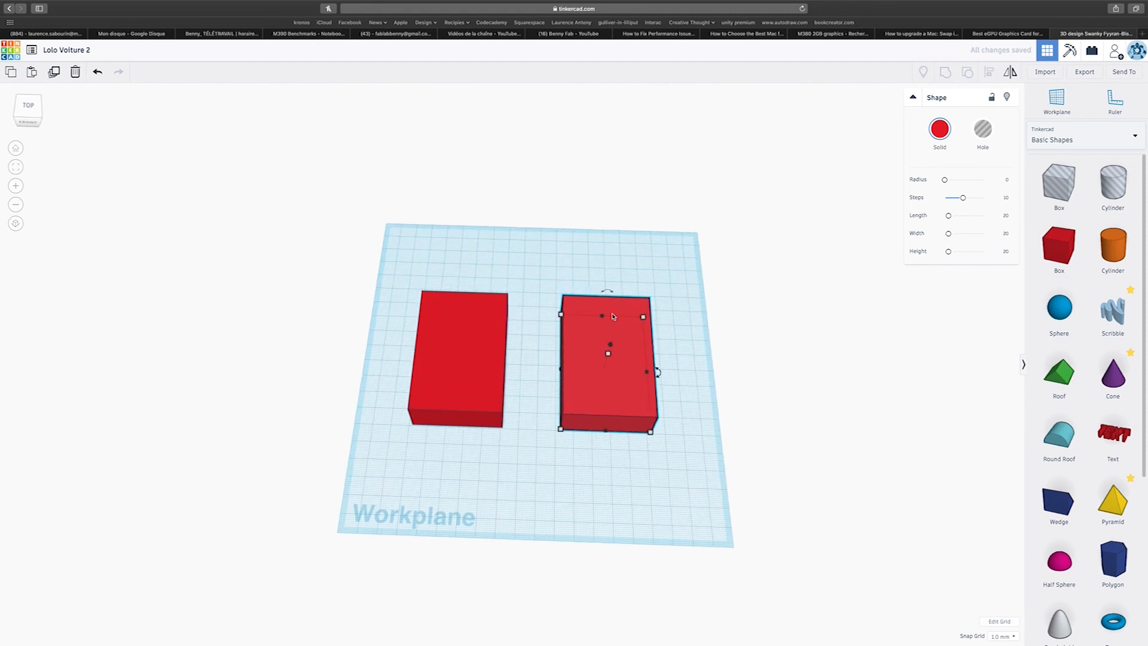
# Step: Place a copy of the second box about 83 mm to one side of it and another copy on its opposite side
pyautogui.moveTo(622, 317); pyautogui.dragTo(336, 322, button='right')
pyautogui.moveTo(396, 396); pyautogui.dragTo(432, 344, button='right')
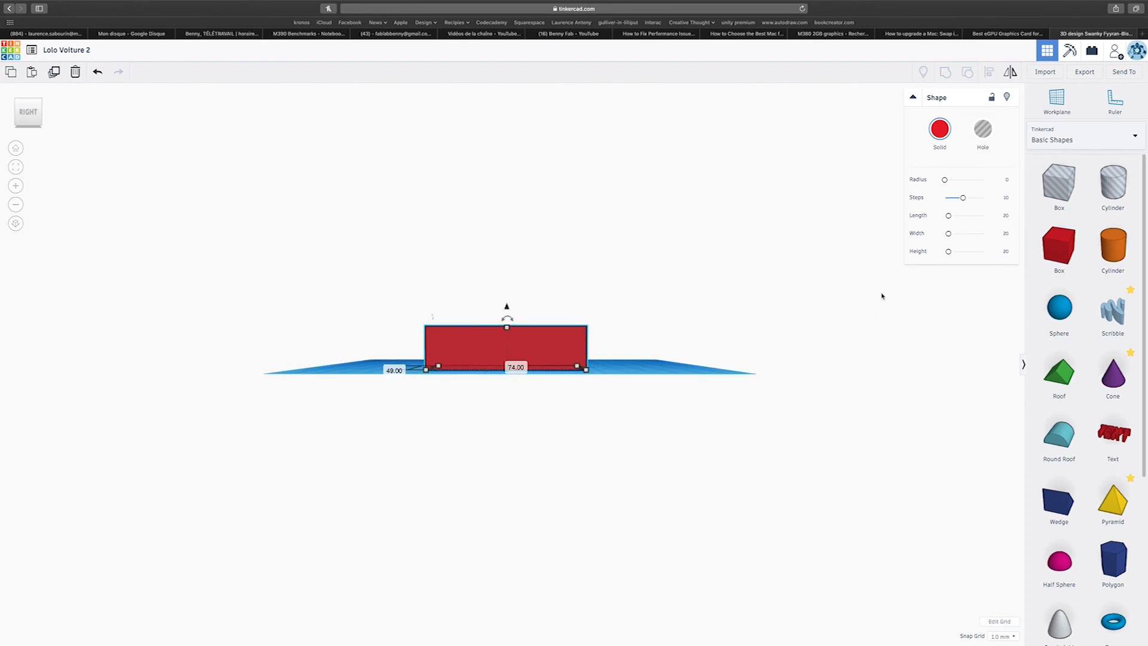
pyautogui.moveTo(882, 296); pyautogui.dragTo(874, 395, button='right')
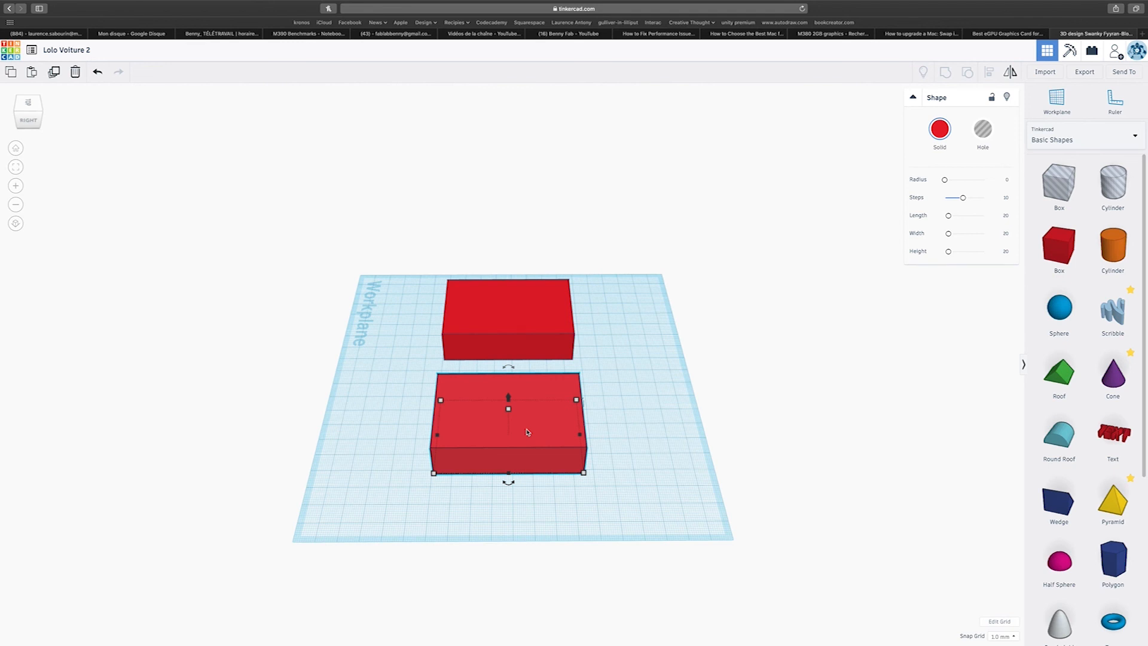
pyautogui.scroll(3, 527, 431)
pyautogui.keyDown('alt'); pyautogui.moveTo(526, 433); pyautogui.dragTo(273, 430); pyautogui.keyUp('alt')
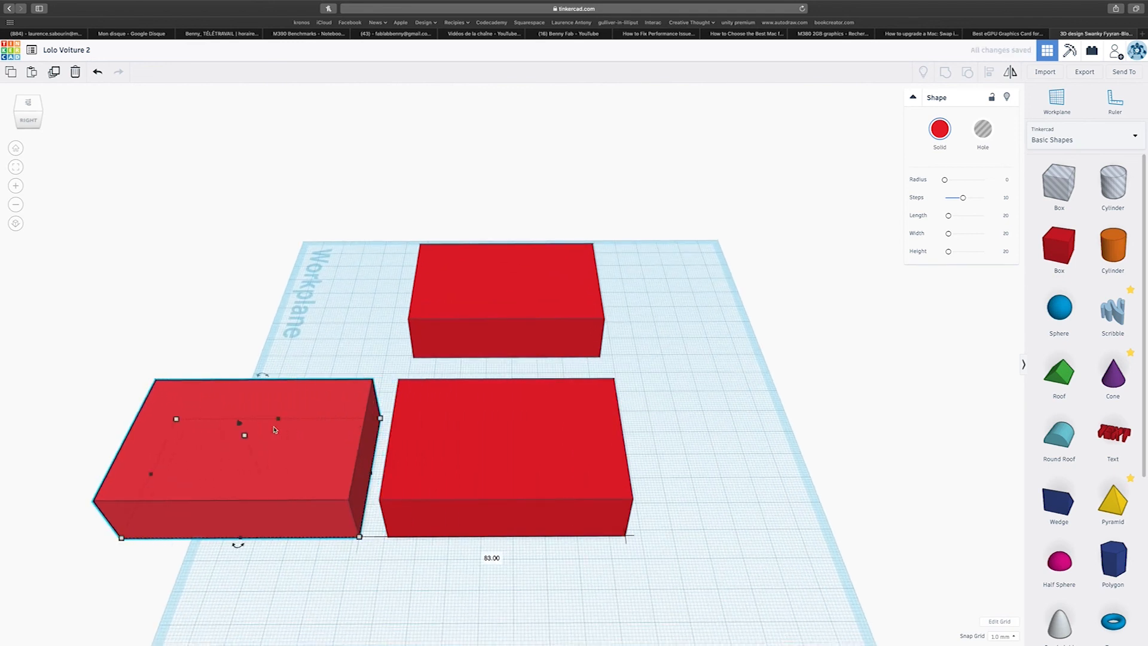
pyautogui.keyDown('alt'); pyautogui.moveTo(335, 455); pyautogui.dragTo(885, 467); pyautogui.keyUp('alt')
# Step: Turn the two outer boxes flanking the middle box into holes
pyautogui.moveTo(885, 467); pyautogui.dragTo(661, 413, button='right')
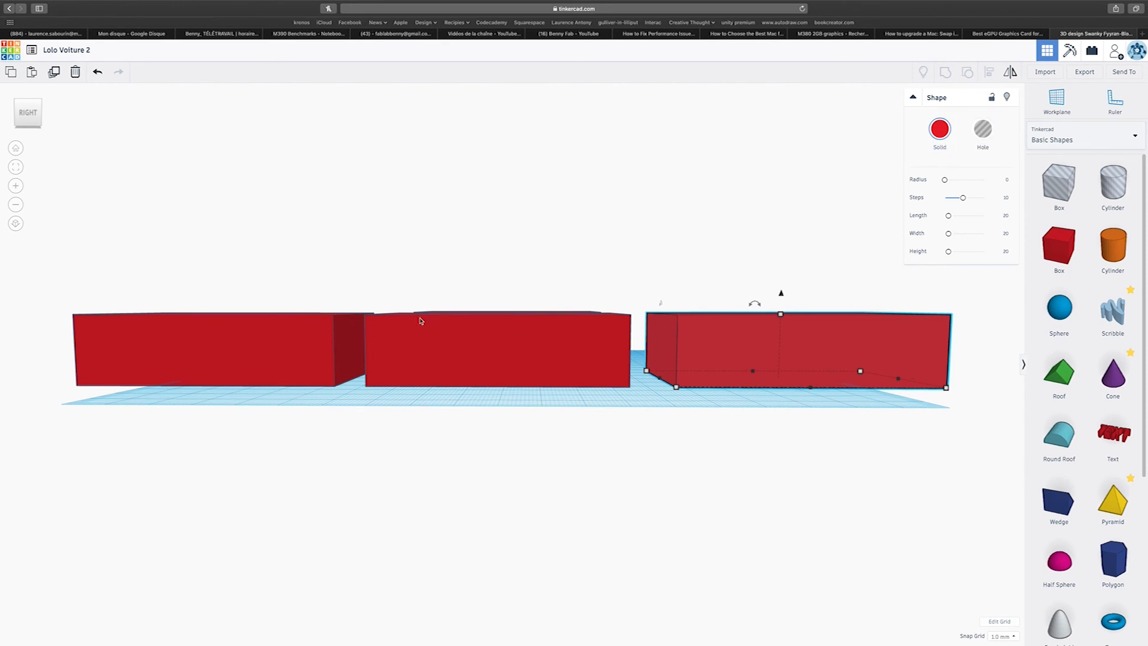
pyautogui.keyDown('shift'); pyautogui.click(267, 339); pyautogui.keyUp('shift')
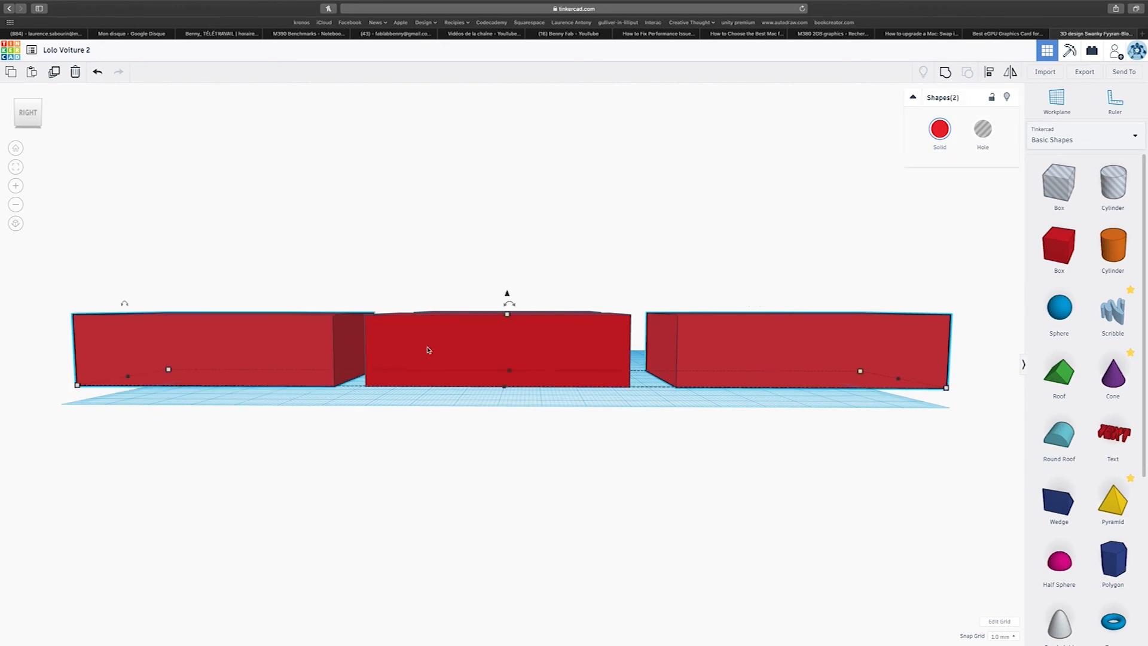
pyautogui.click(704, 291)
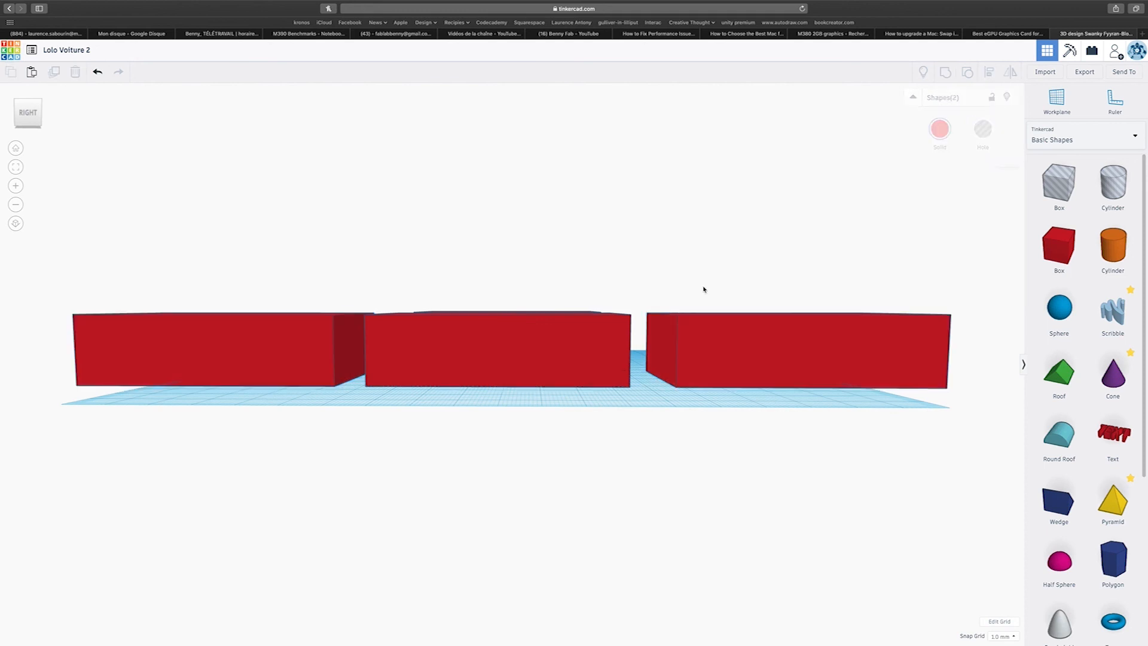
pyautogui.click(701, 351)
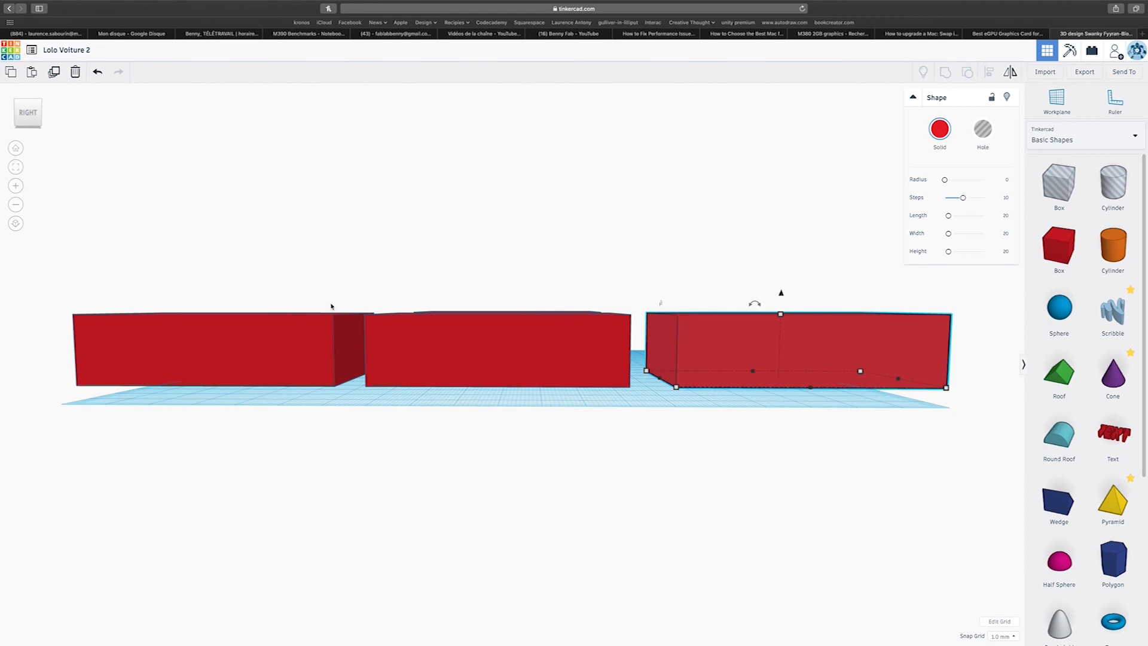
pyautogui.keyDown('shift'); pyautogui.click(306, 324); pyautogui.keyUp('shift')
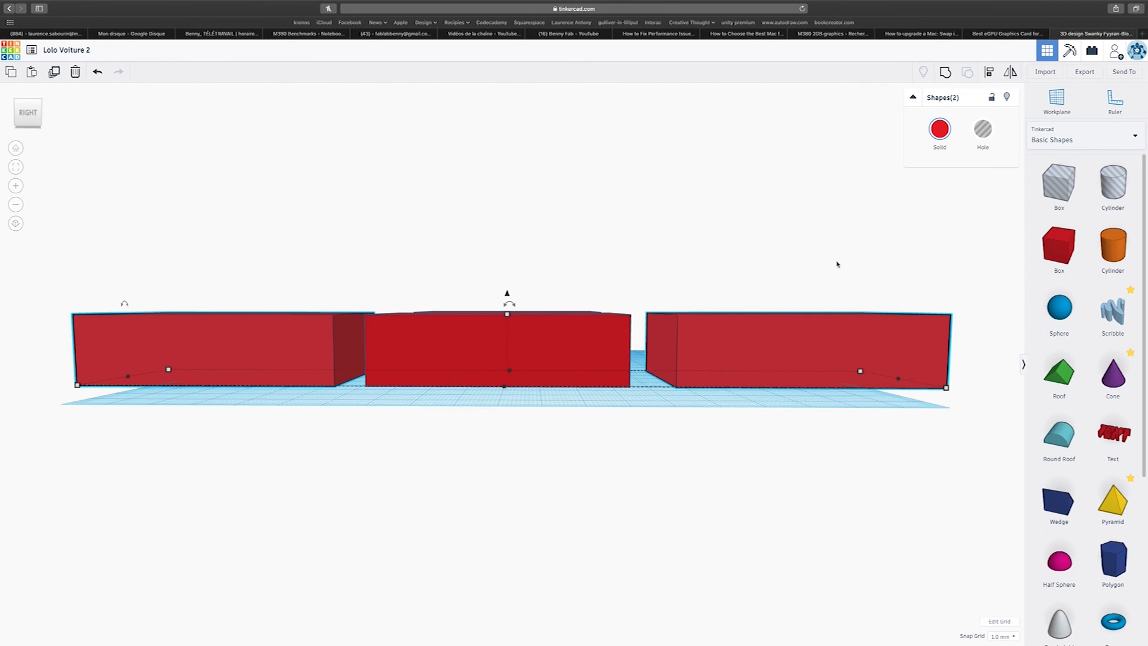
pyautogui.click(975, 142)
pyautogui.moveTo(845, 210); pyautogui.dragTo(829, 262, button='right')
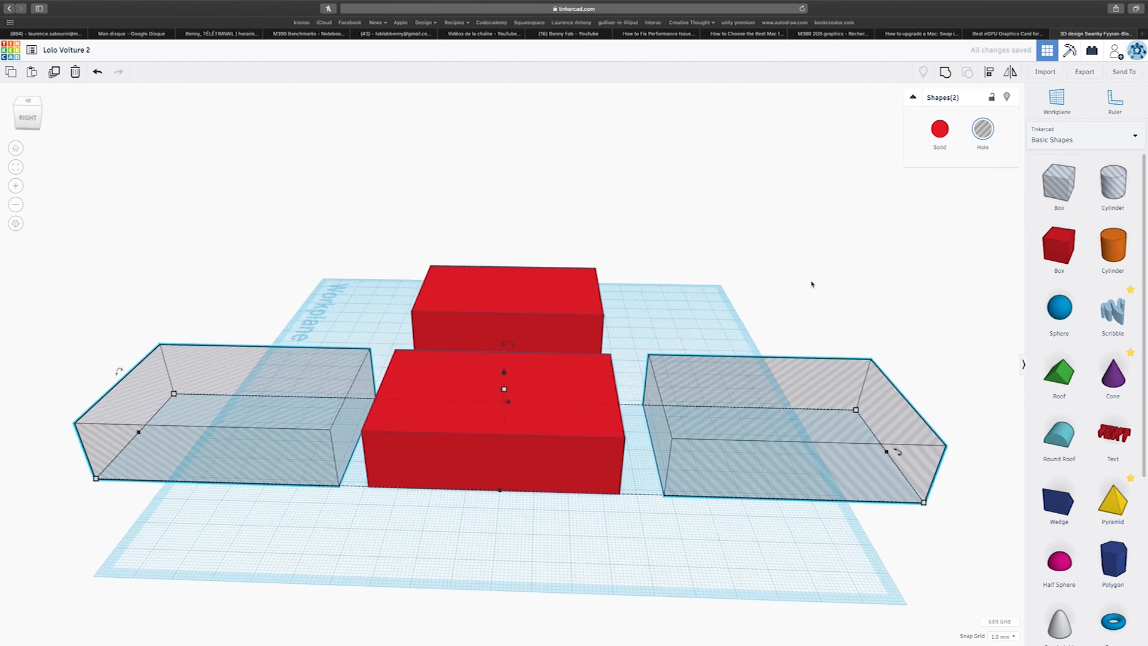
pyautogui.click(626, 612)
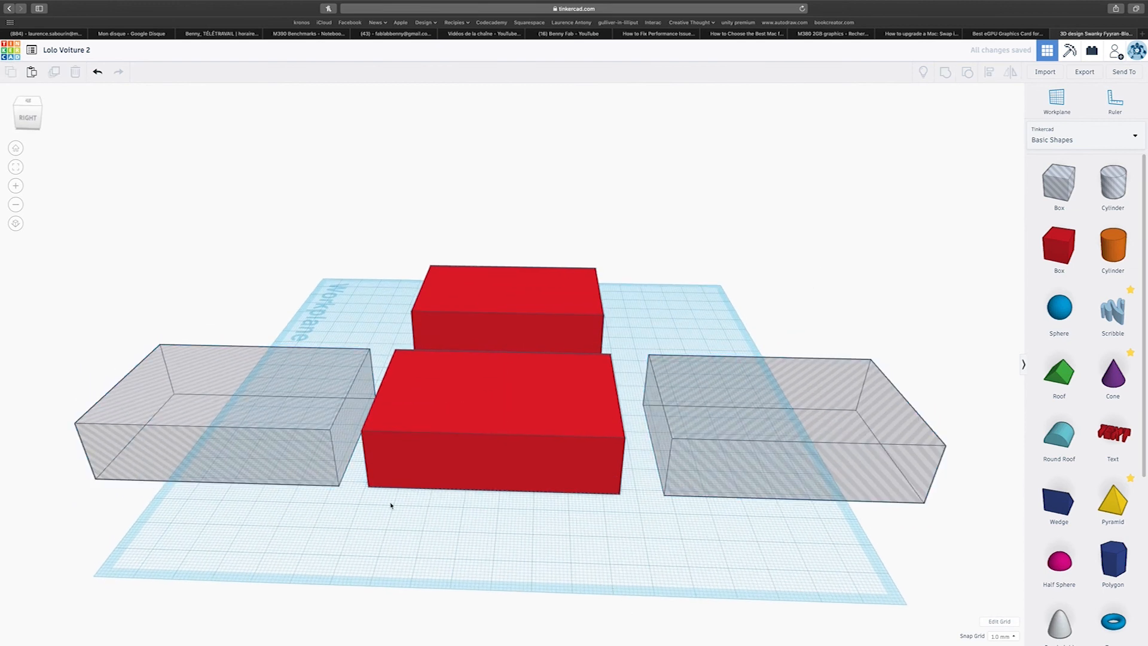
# Step: Slide one of the hole boxes sideways so that it overlaps about half of the middle red box
pyautogui.moveTo(324, 494); pyautogui.dragTo(315, 393, button='right')
pyautogui.click(315, 396)
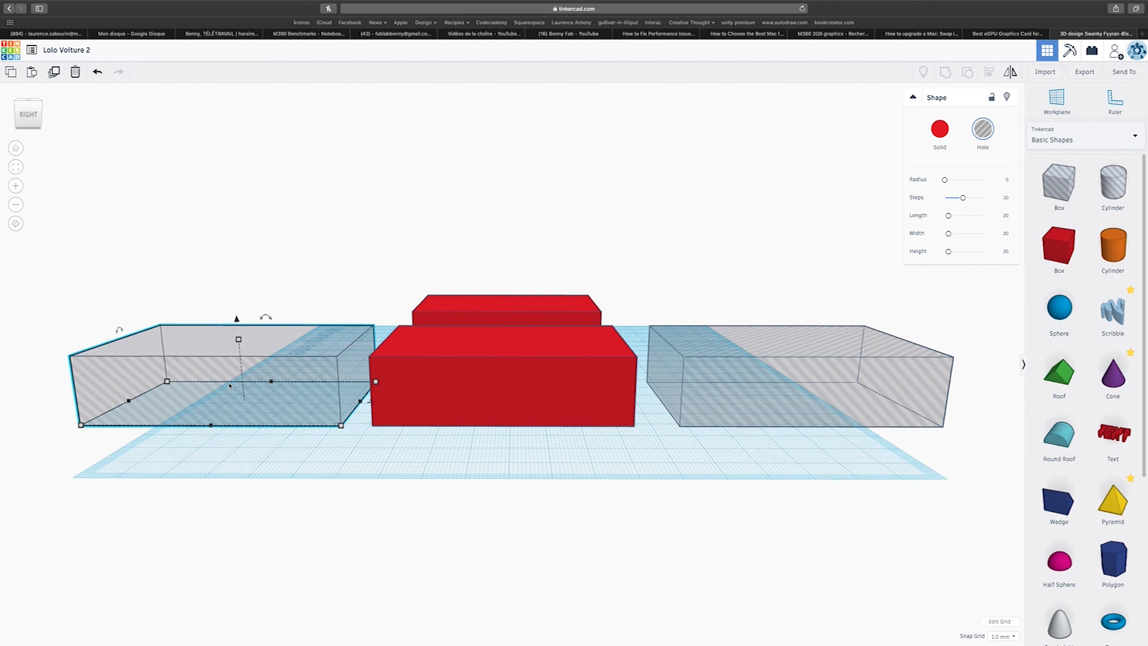
pyautogui.moveTo(231, 386); pyautogui.dragTo(406, 391)
# Step: Try tilting the overlapping hole box by 45° across the middle box, and undo that rotation
pyautogui.moveTo(409, 319)
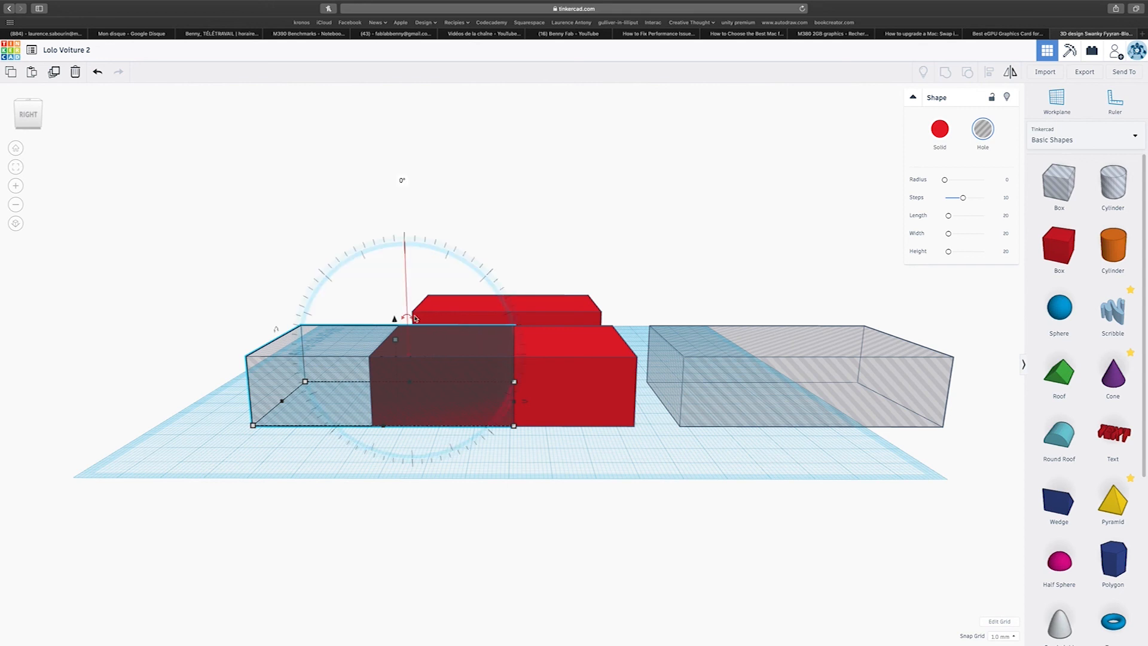
pyautogui.moveTo(415, 318); pyautogui.dragTo(387, 323)
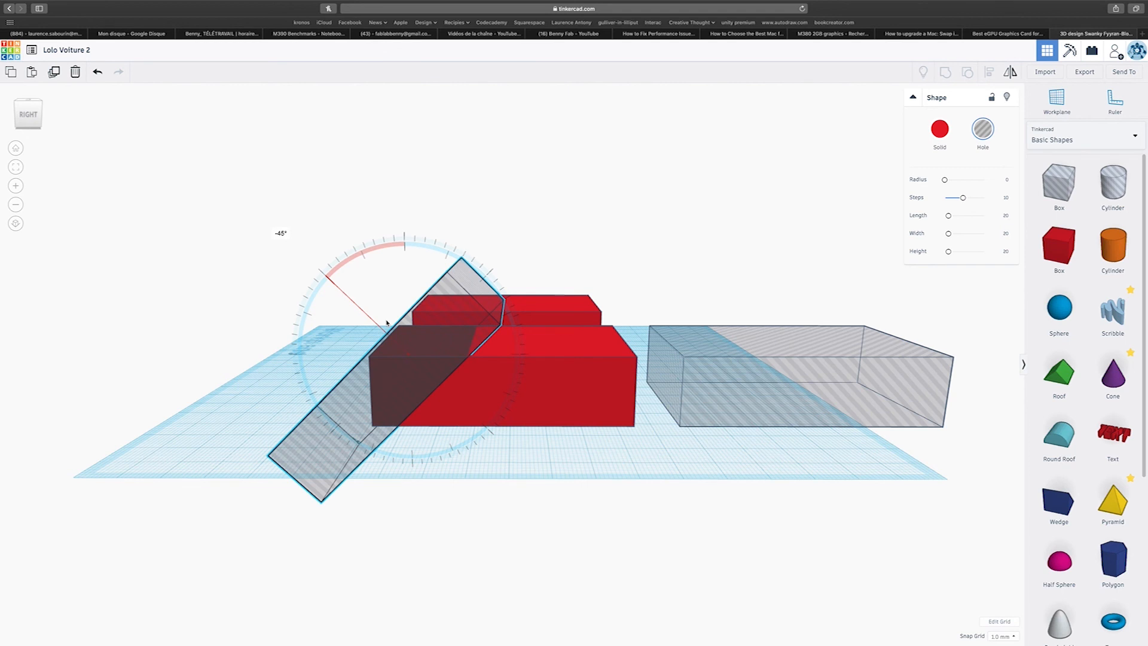
pyautogui.moveTo(387, 323); pyautogui.dragTo(402, 340, button='right')
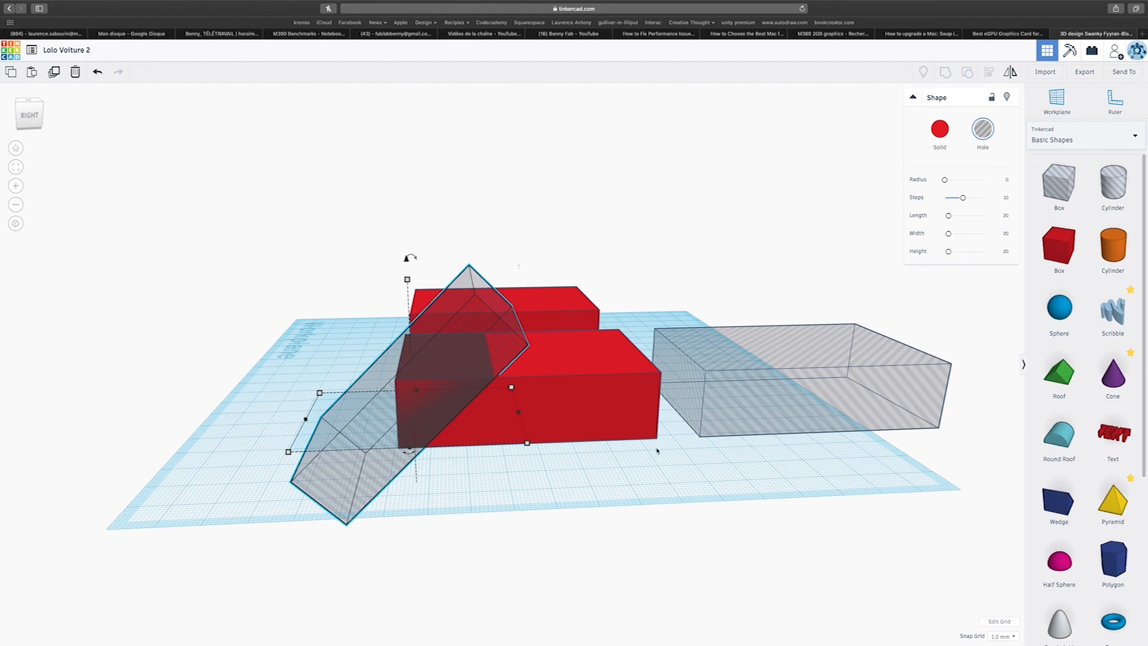
pyautogui.scroll(-3, 770, 408)
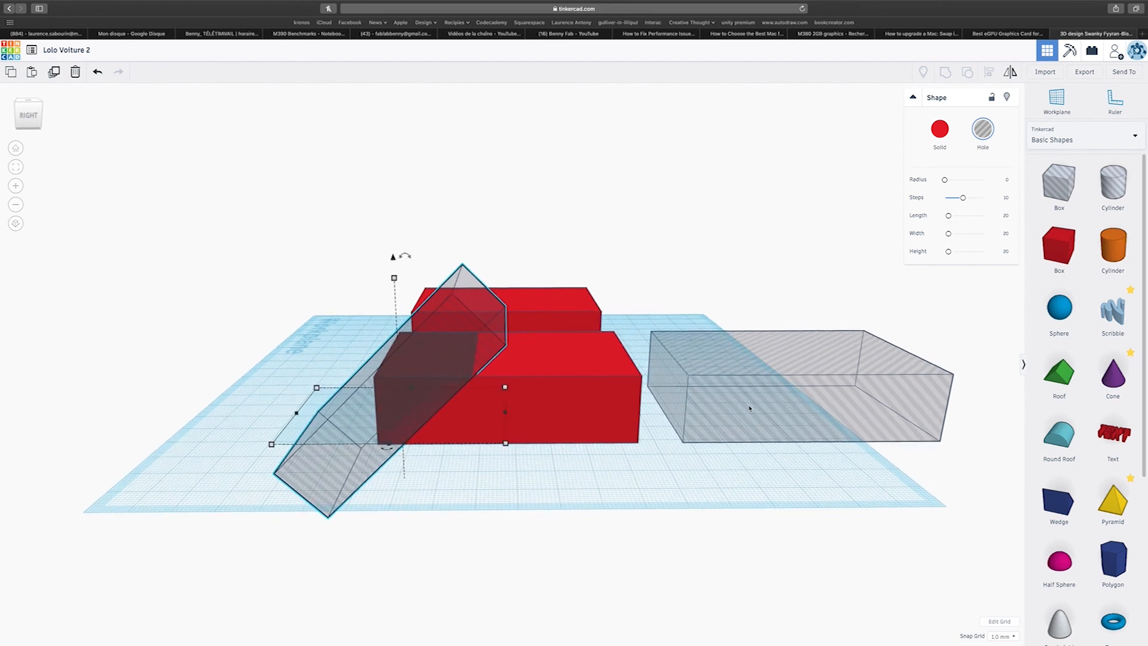
pyautogui.click(748, 408)
pyautogui.scroll(-2, 745, 410)
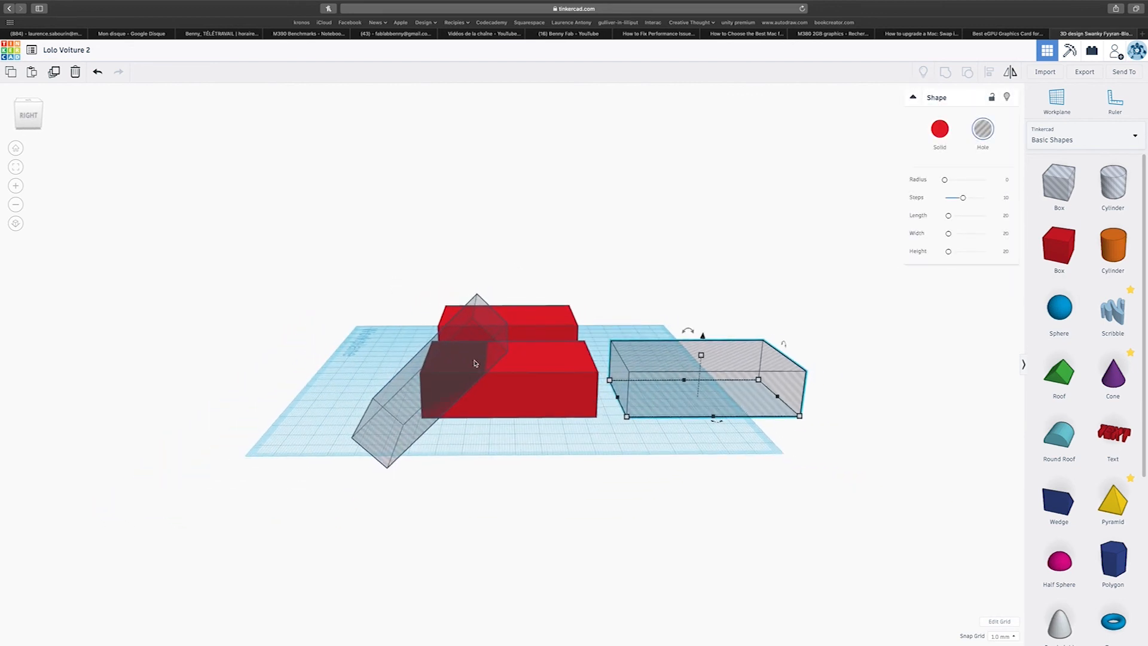
pyautogui.hotkey('ctrl', 'z')
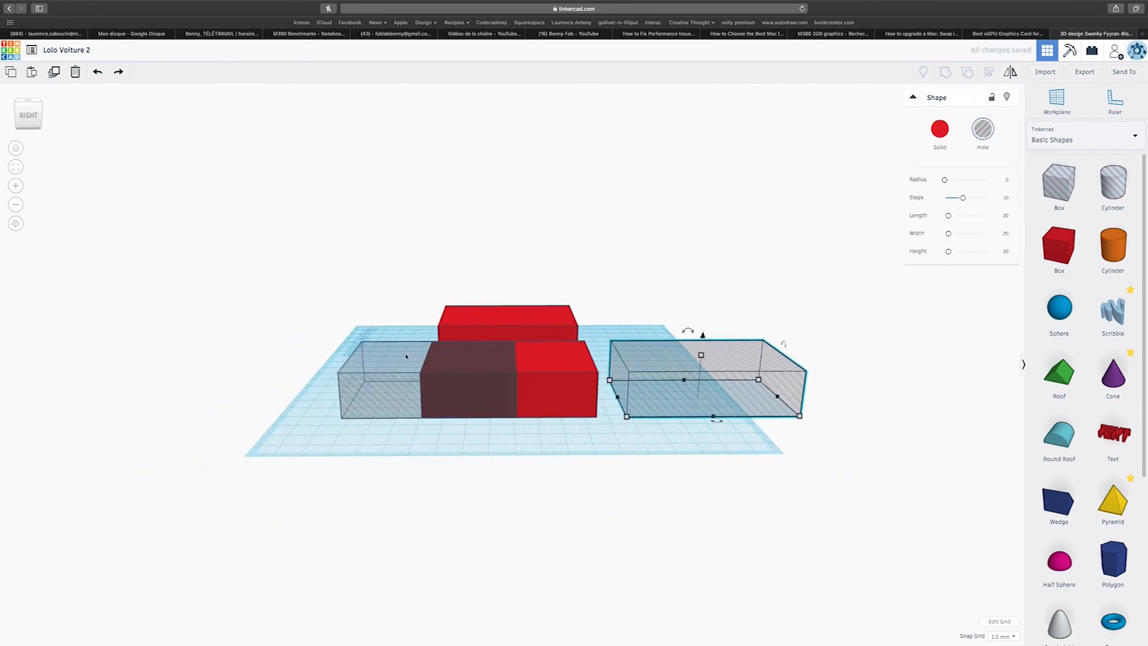
# Step: Tilt the overlapping hole box by 45° so that it cuts diagonally across one end of the middle box
pyautogui.click(406, 353)
pyautogui.scroll(3, 409, 350)
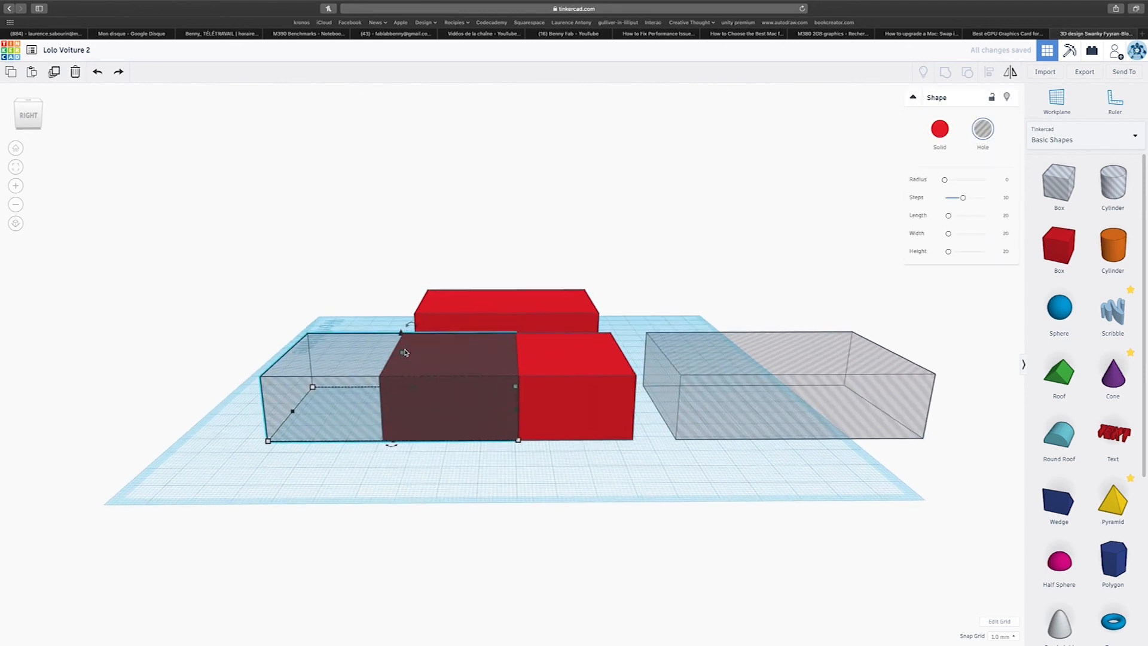
pyautogui.moveTo(410, 325); pyautogui.dragTo(459, 227)
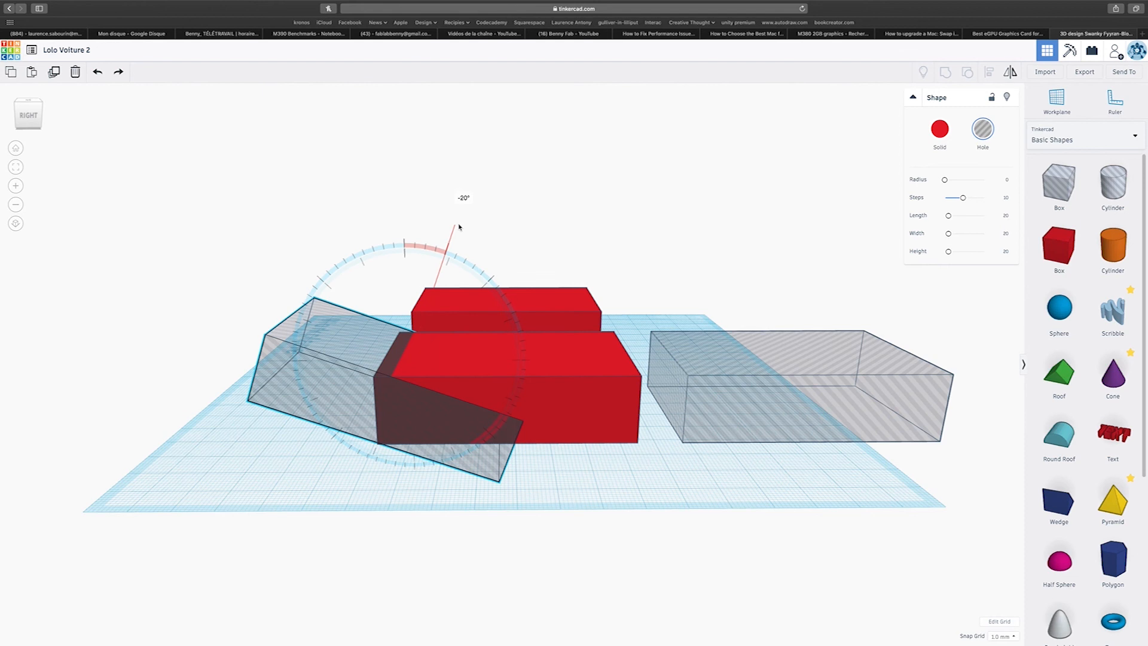
pyautogui.moveTo(460, 227); pyautogui.dragTo(376, 222)
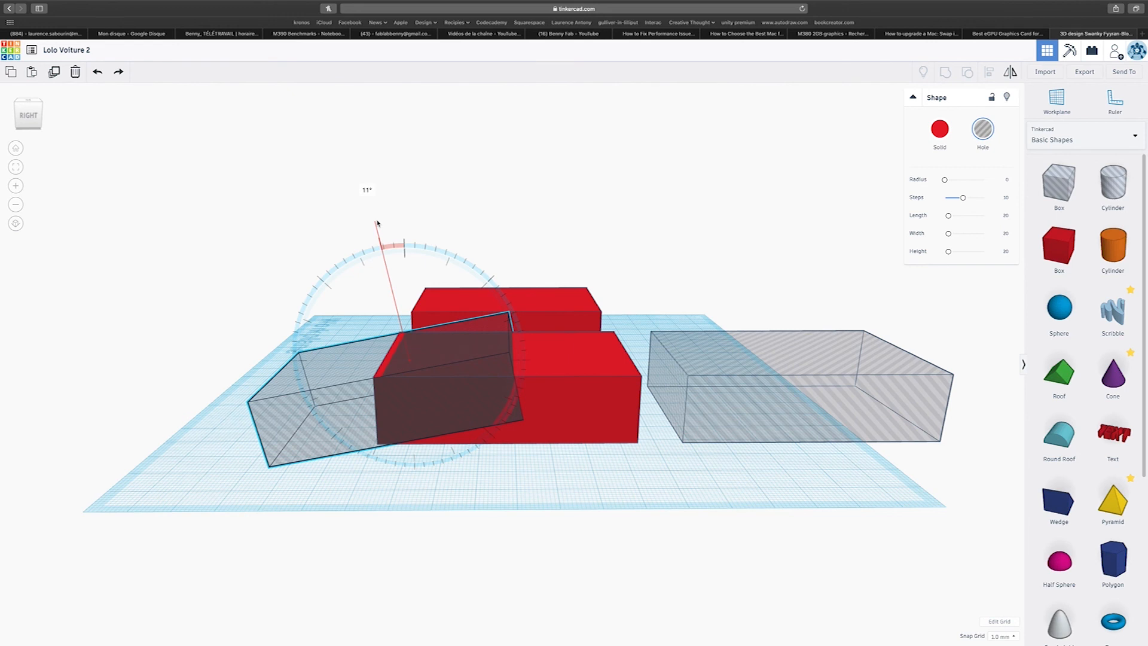
pyautogui.moveTo(378, 223); pyautogui.dragTo(387, 277)
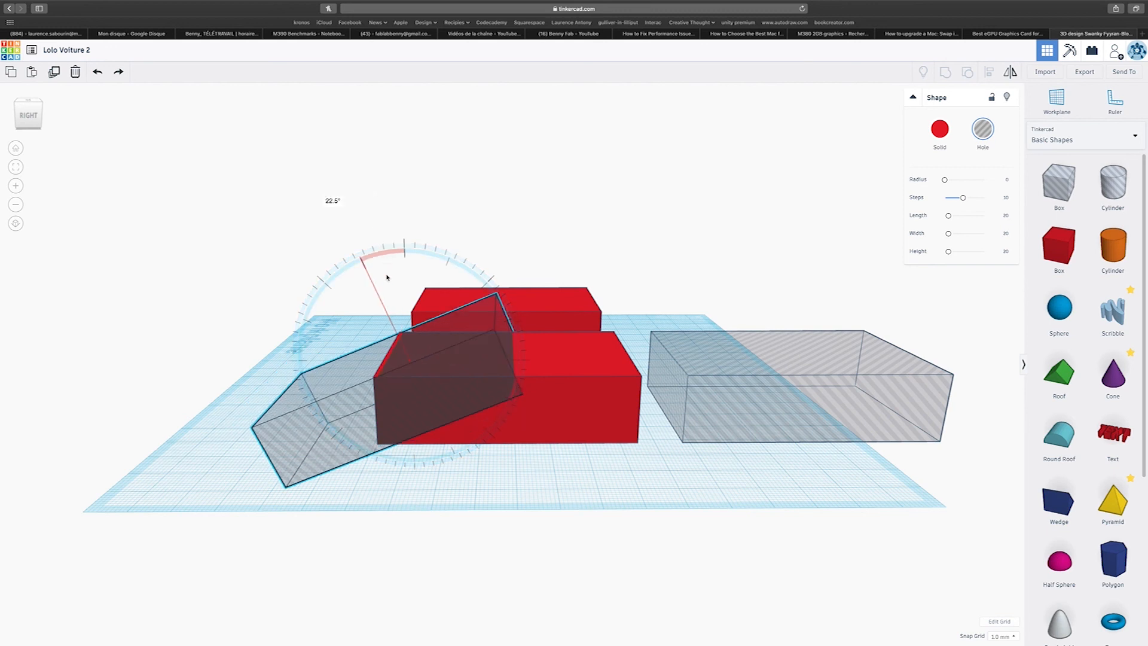
pyautogui.moveTo(387, 277)
pyautogui.mouseDown()
pyautogui.moveTo(385, 238)
pyautogui.moveTo(380, 263)
pyautogui.mouseUp()
pyautogui.moveTo(359, 271)
pyautogui.mouseDown()
pyautogui.moveTo(343, 279)
pyautogui.moveTo(366, 254)
pyautogui.moveTo(343, 276)
pyautogui.mouseUp()
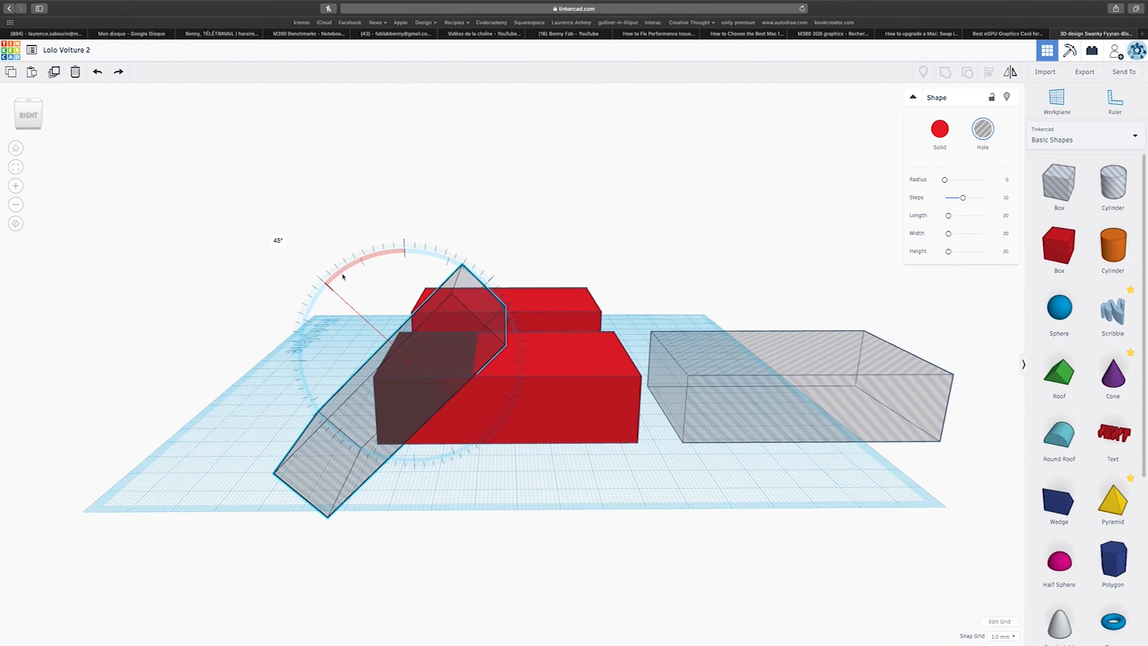
pyautogui.moveTo(344, 276)
pyautogui.mouseDown()
pyautogui.moveTo(366, 256)
pyautogui.moveTo(353, 281)
pyautogui.mouseUp()
pyautogui.moveTo(340, 314); pyautogui.dragTo(363, 317)
pyautogui.moveTo(362, 317); pyautogui.dragTo(362, 317)
# Step: Slide the other hole box about 39 mm toward the middle box so that it overlaps the box's opposite end
pyautogui.scroll(3, 526, 371)
pyautogui.scroll(-5, 643, 366)
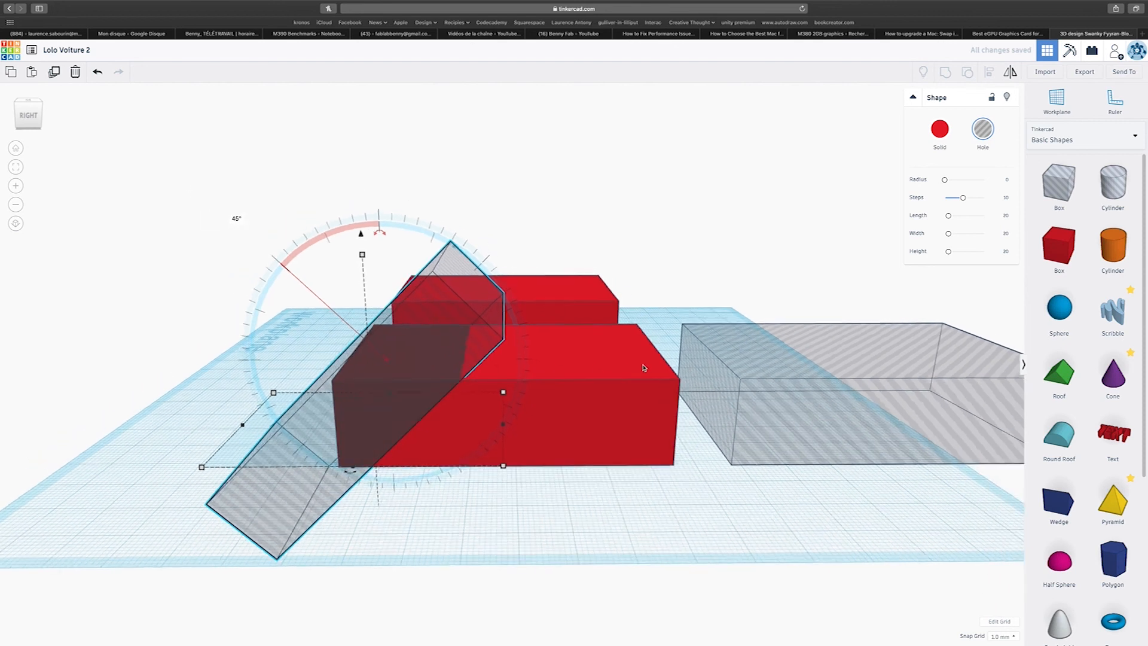
pyautogui.click(741, 381)
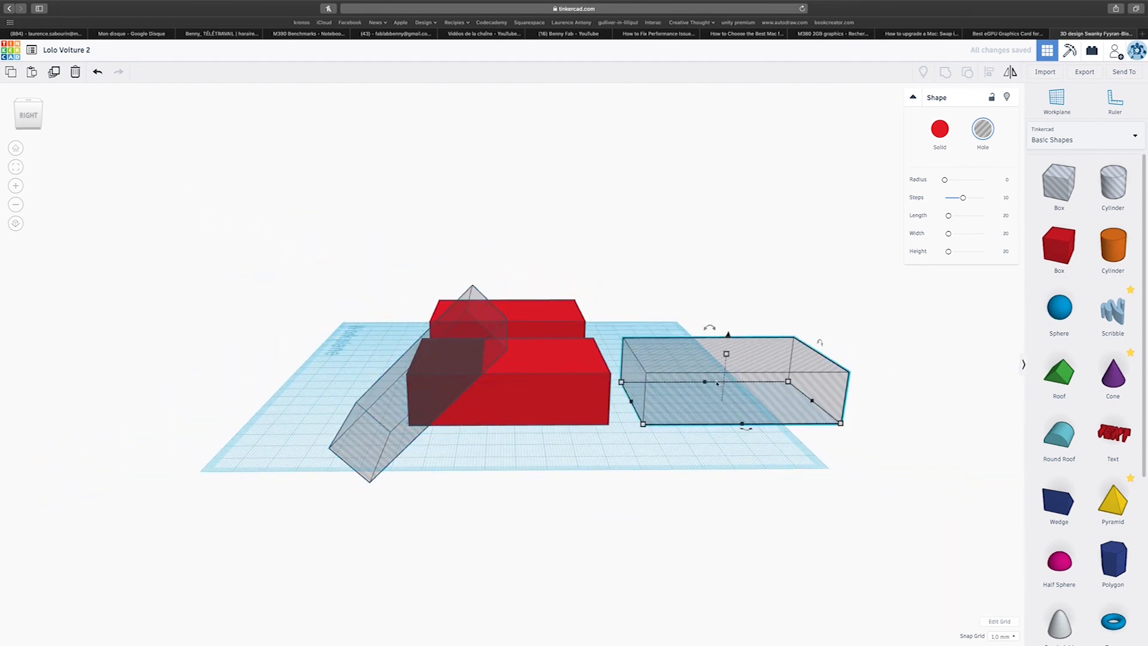
pyautogui.moveTo(720, 395); pyautogui.dragTo(612, 391)
# Step: Tilt the second hole box by 75° in the opposite direction and nudge it slightly farther into the middle box
pyautogui.moveTo(616, 328)
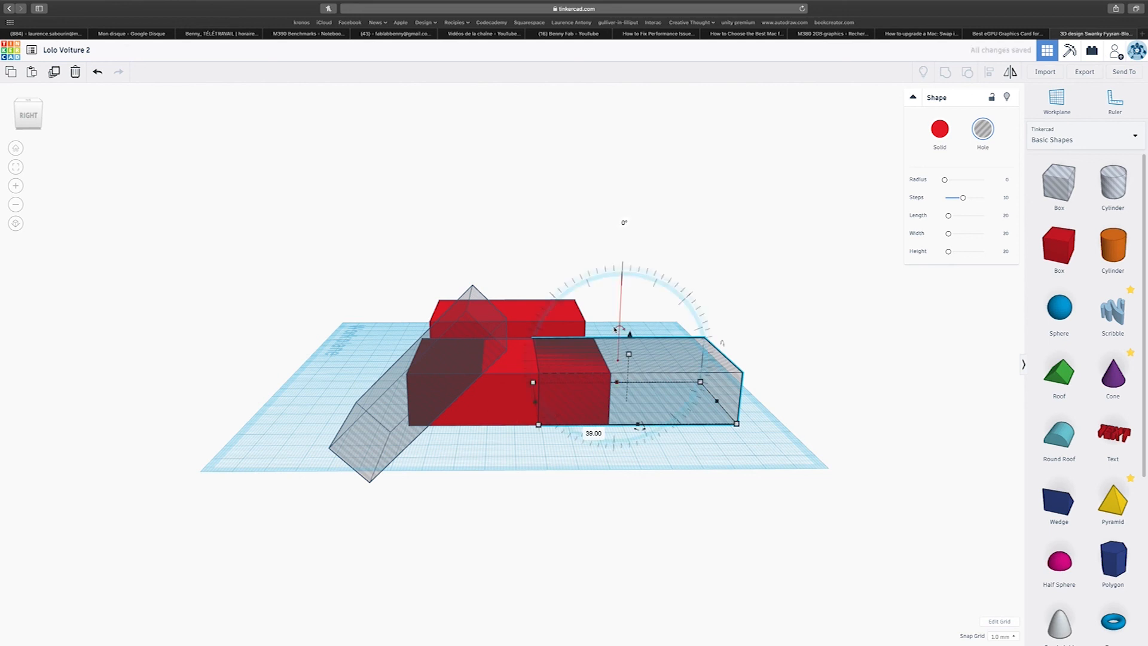
pyautogui.moveTo(616, 329); pyautogui.dragTo(614, 330)
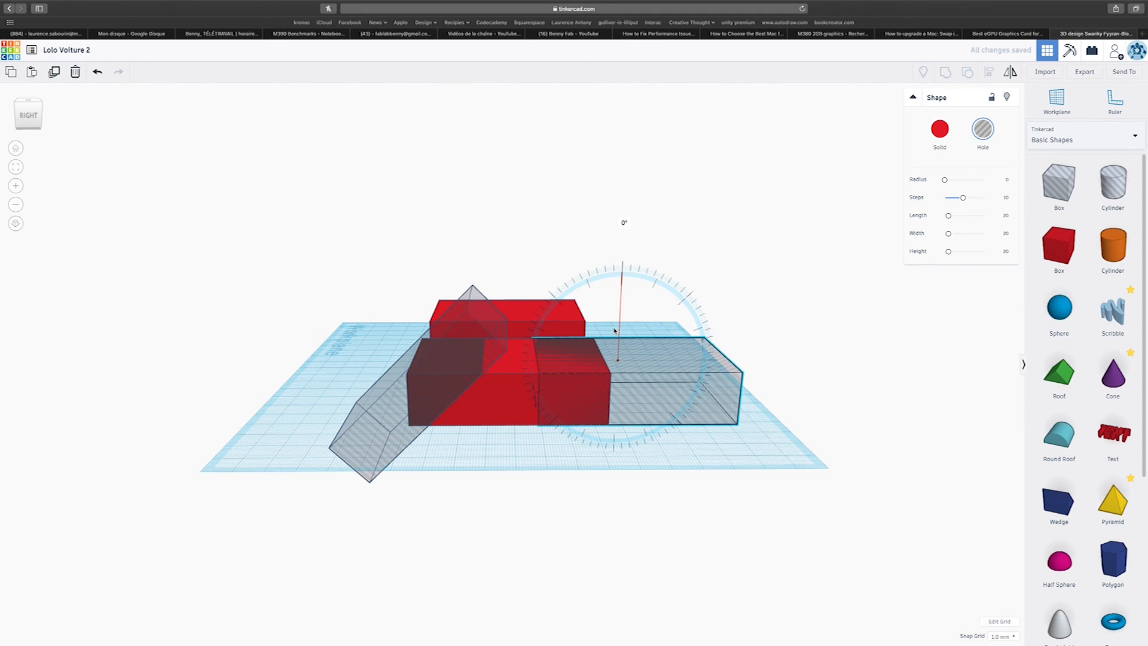
pyautogui.moveTo(620, 323); pyautogui.dragTo(736, 331)
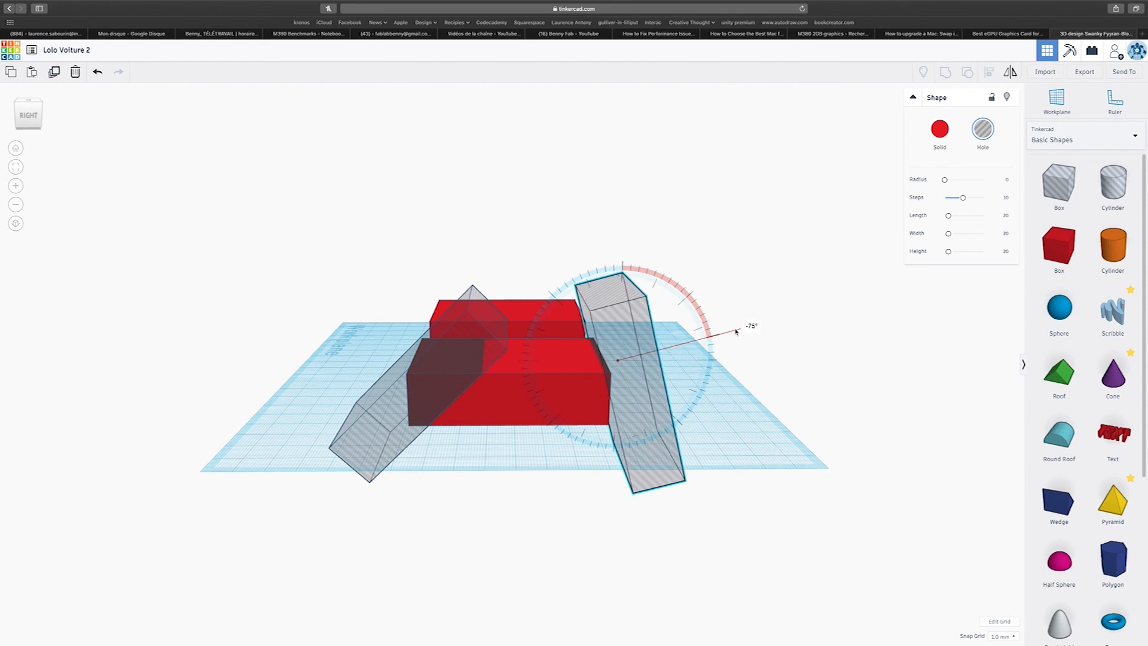
pyautogui.moveTo(736, 331); pyautogui.dragTo(737, 331)
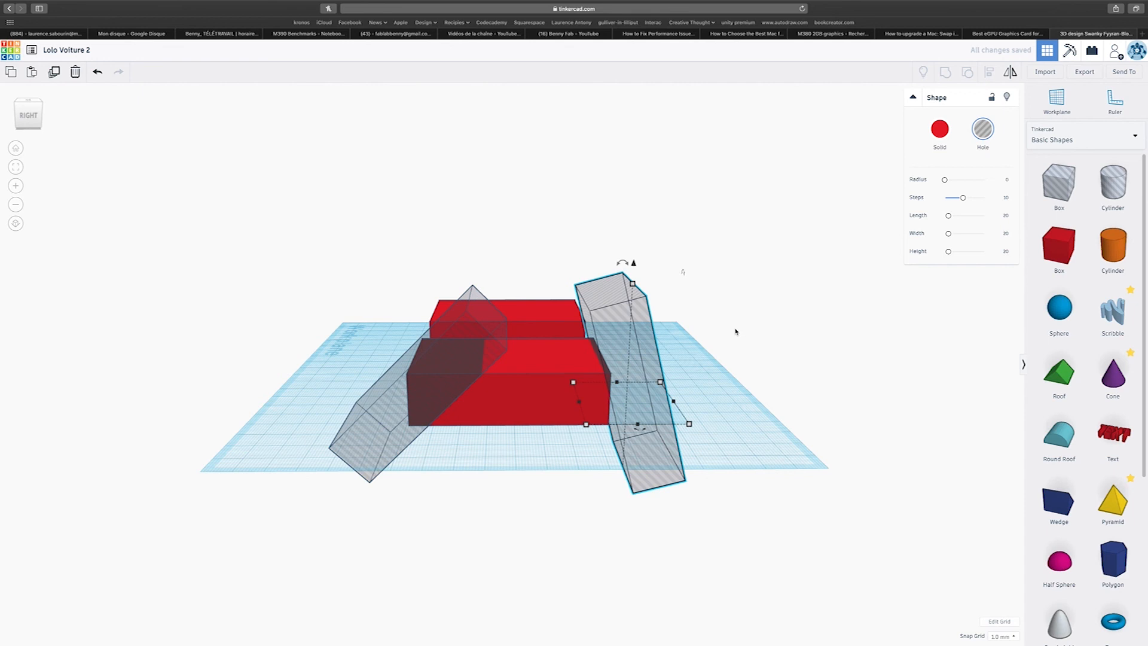
pyautogui.press('Left')
pyautogui.press('Left')
pyautogui.press('Left')
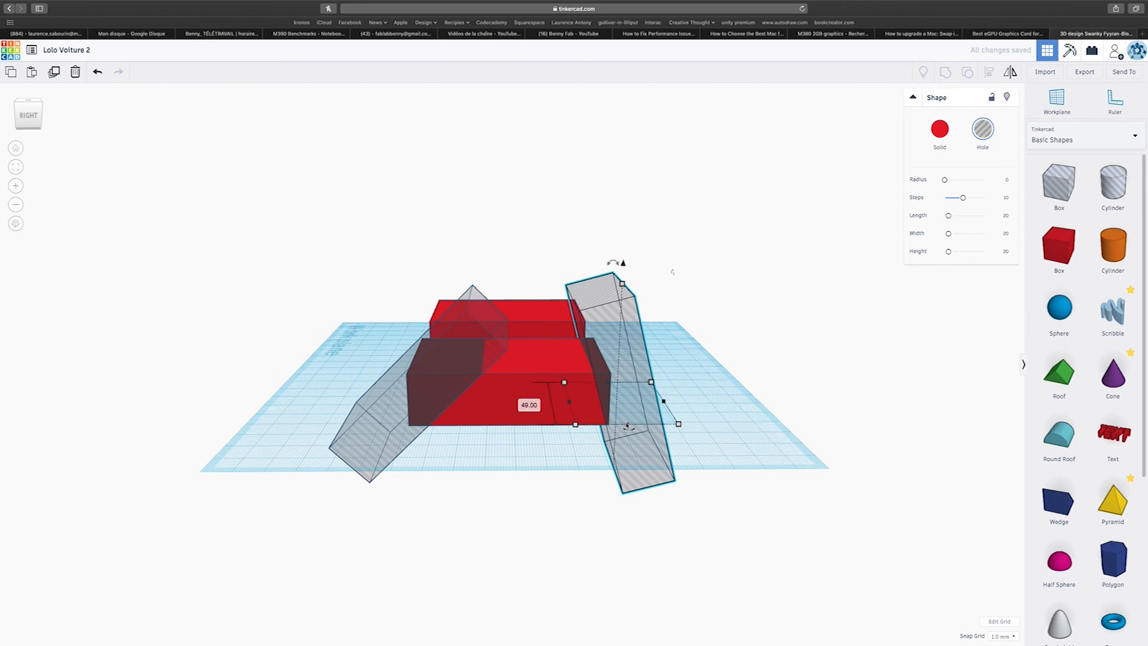
# Step: Group the middle box with the two tilted hole boxes to cut sloped faces at both of its ends
pyautogui.moveTo(530, 405); pyautogui.dragTo(533, 364, button='right')
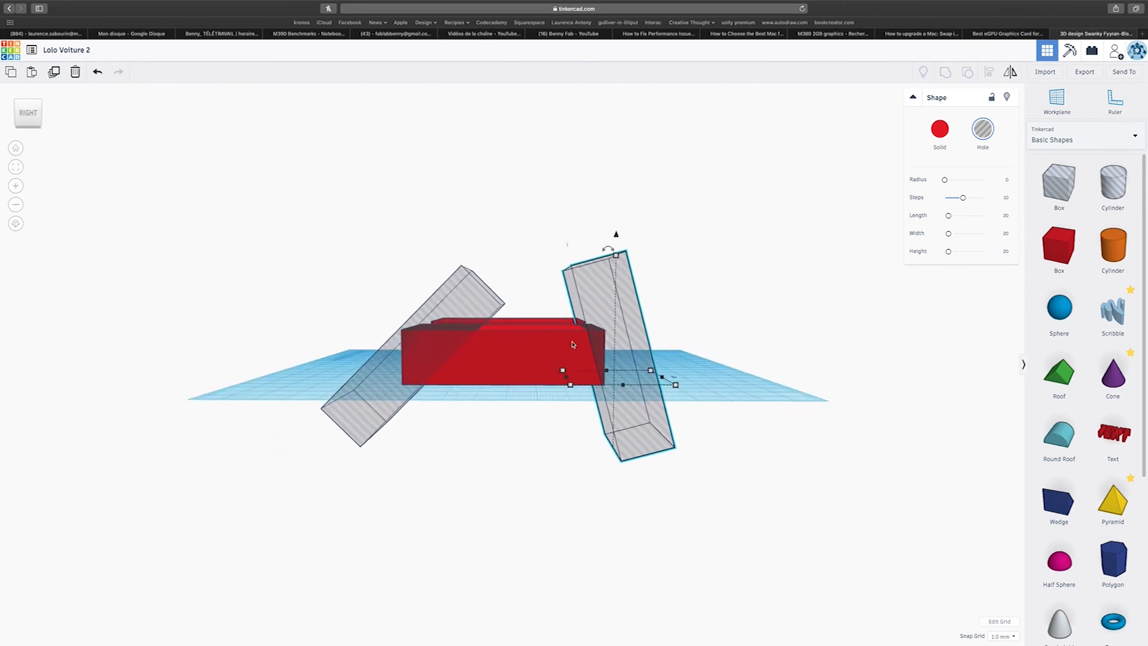
pyautogui.moveTo(536, 330); pyautogui.dragTo(561, 355, button='right')
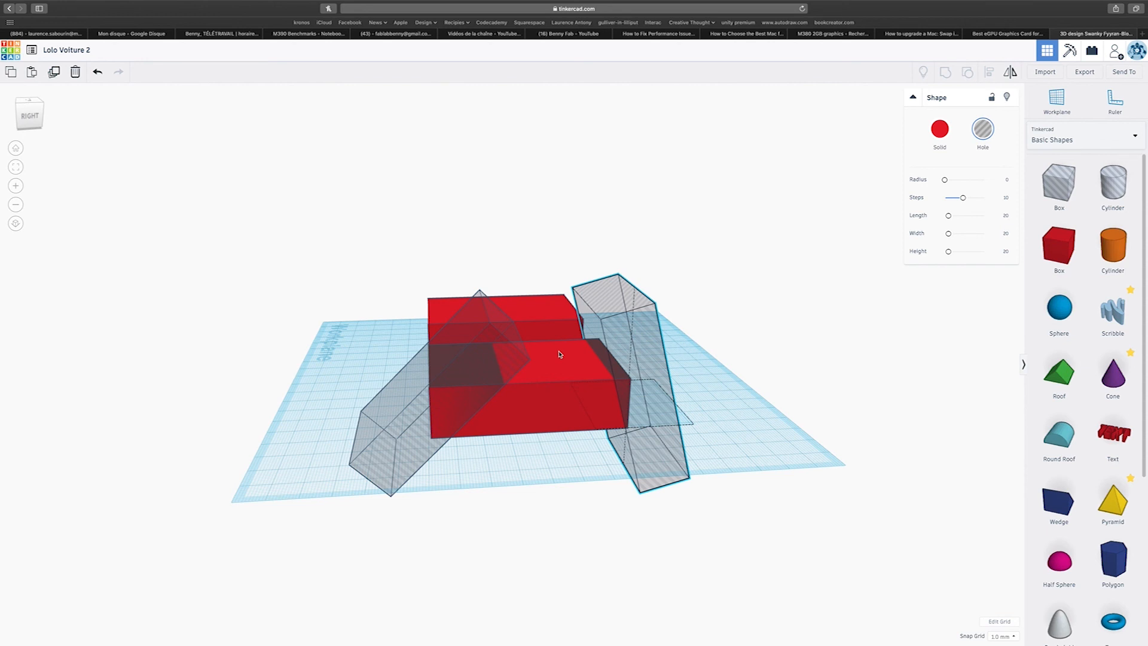
pyautogui.moveTo(560, 355); pyautogui.dragTo(539, 473, button='right')
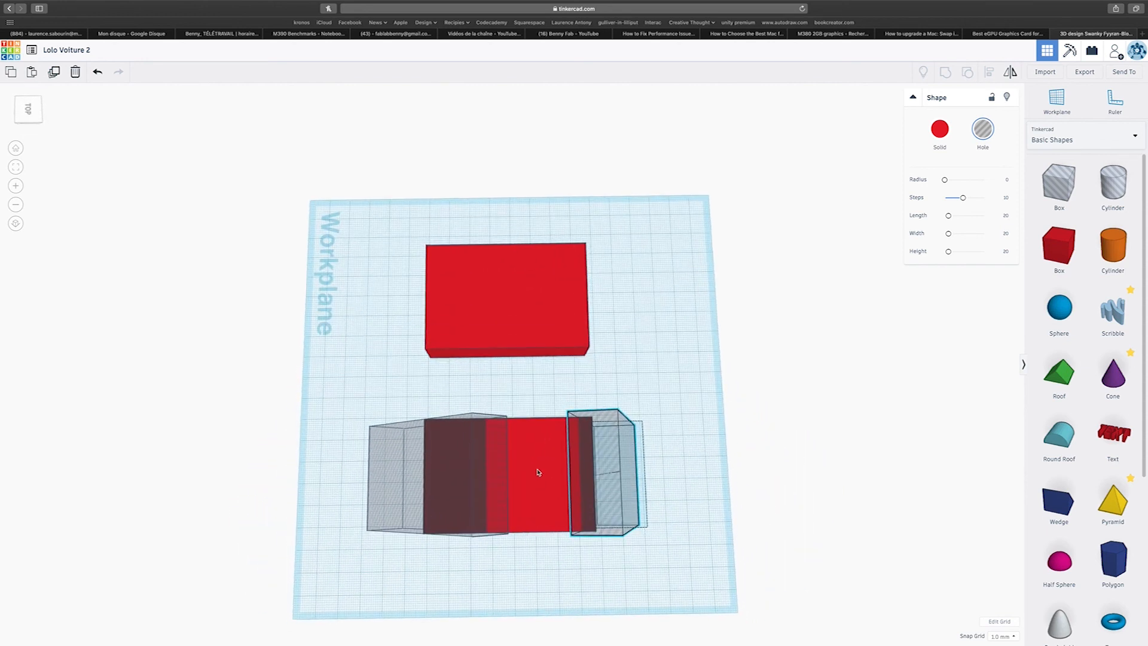
pyautogui.click(539, 473)
pyautogui.moveTo(339, 400)
pyautogui.mouseDown(button='right')
pyautogui.moveTo(341, 341)
pyautogui.moveTo(334, 410)
pyautogui.mouseUp(button='right')
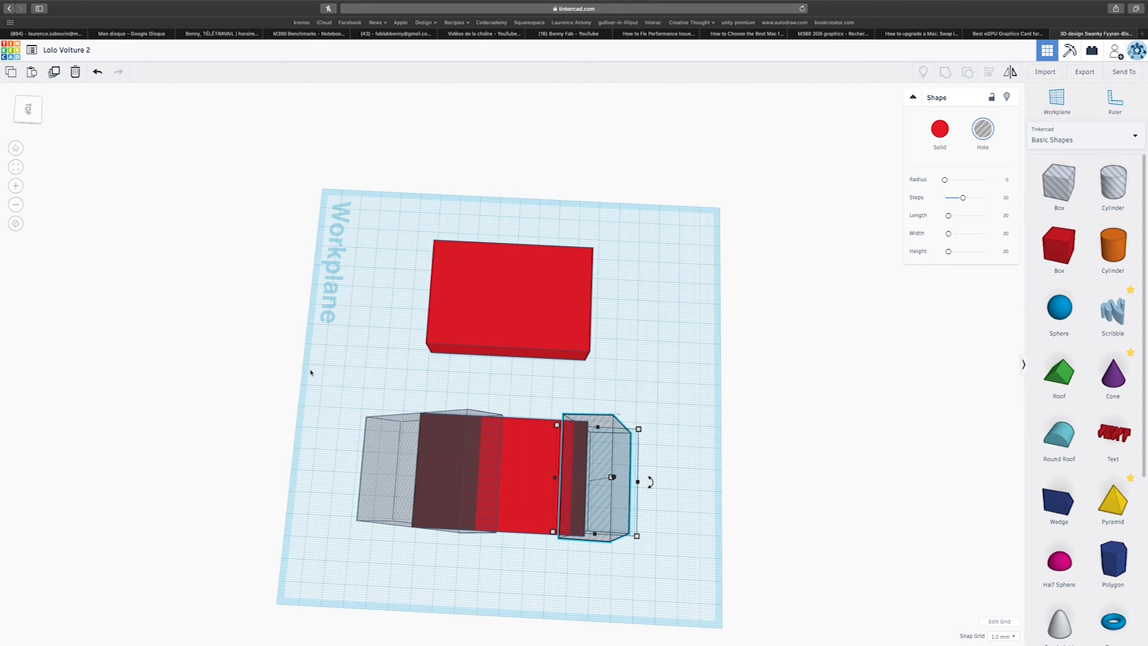
pyautogui.moveTo(310, 372); pyautogui.dragTo(772, 580)
pyautogui.moveTo(771, 580); pyautogui.dragTo(770, 581)
pyautogui.moveTo(769, 582); pyautogui.dragTo(767, 412, button='right')
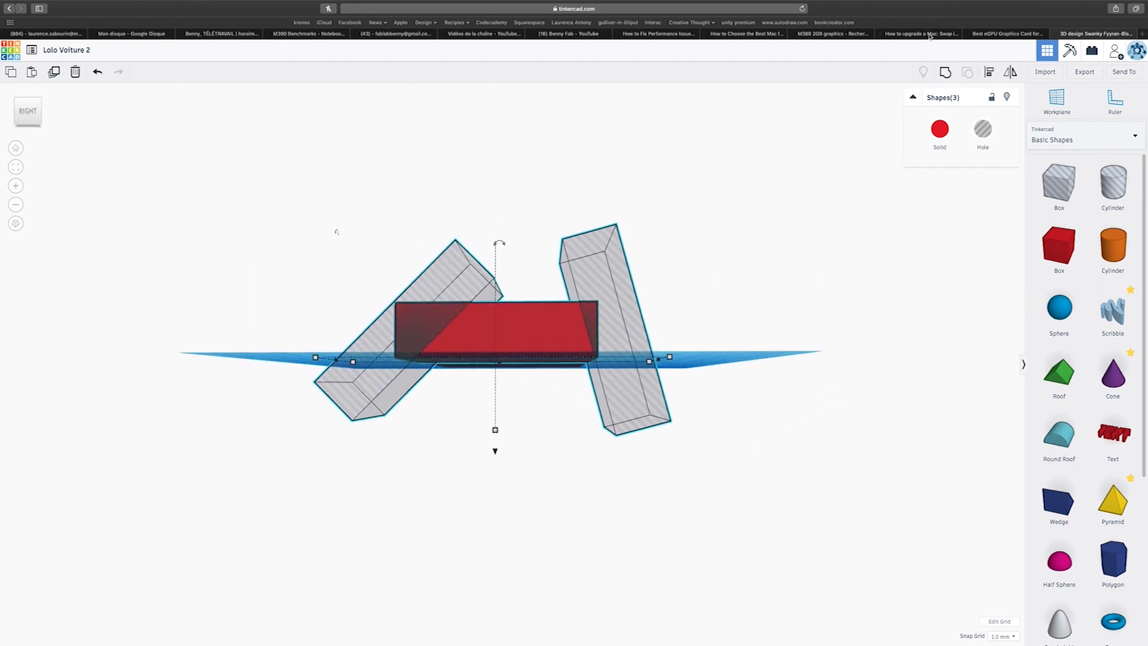
pyautogui.click(945, 73)
# Step: Stretch the uncut box to a length of 84 mm
pyautogui.moveTo(540, 305); pyautogui.dragTo(550, 411, button='right')
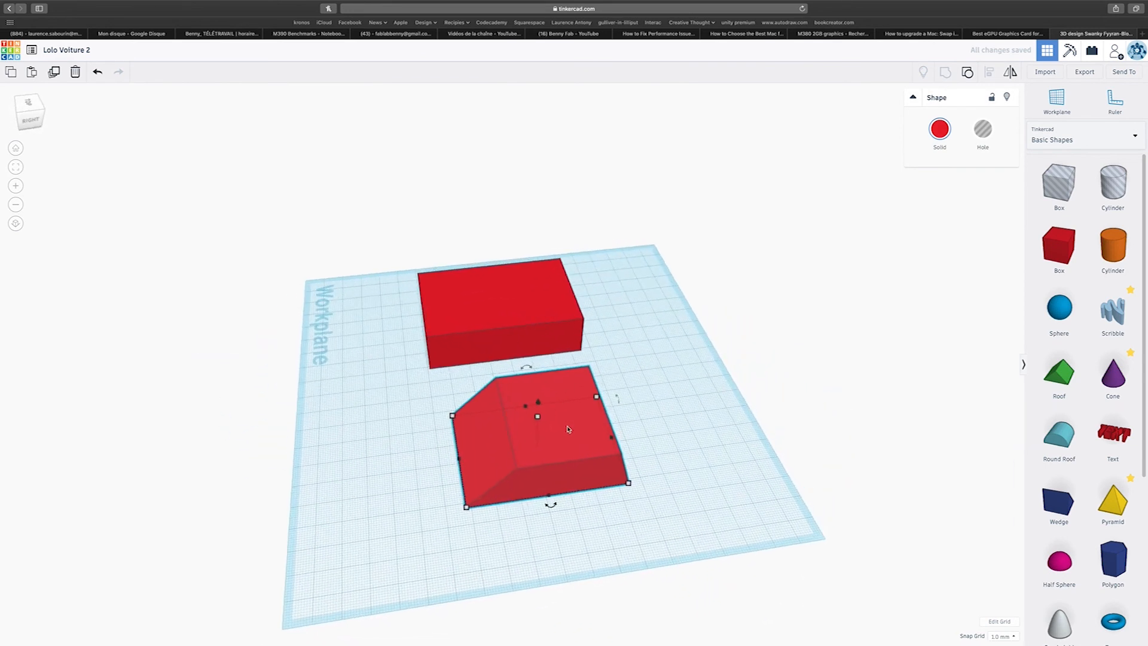
pyautogui.click(488, 354)
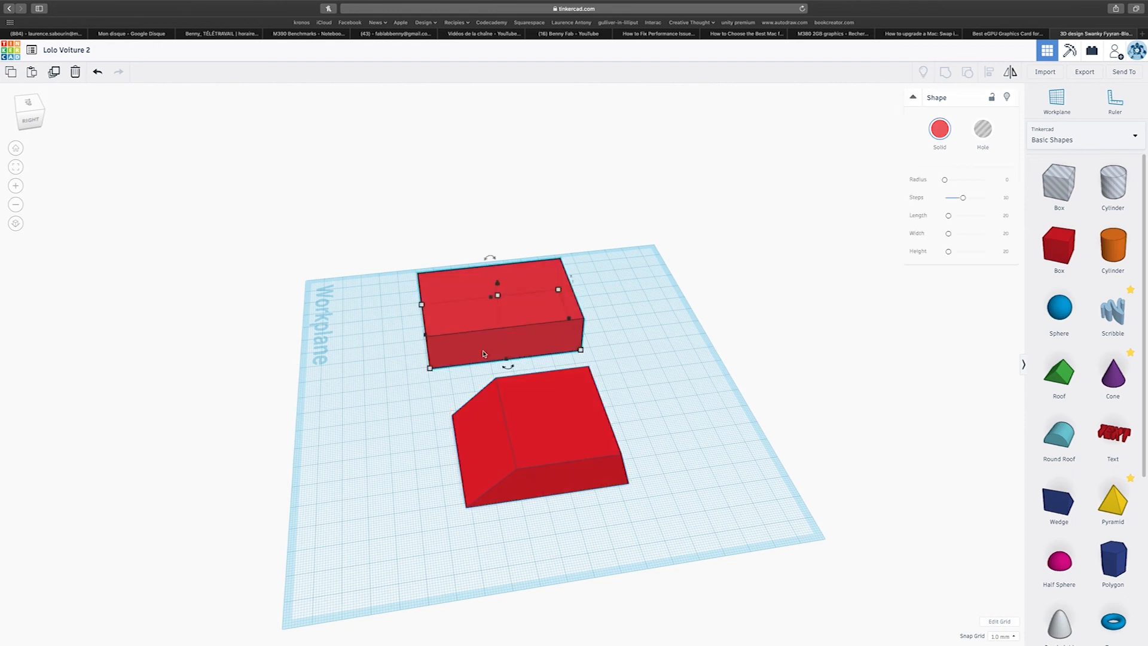
pyautogui.moveTo(424, 338); pyautogui.dragTo(405, 339)
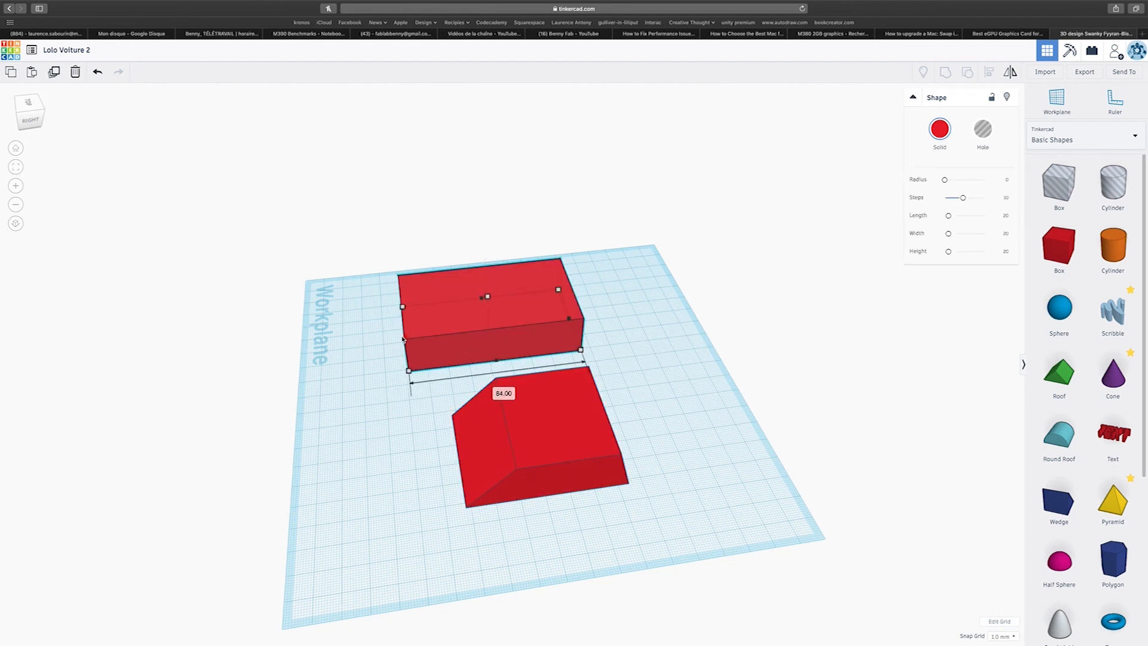
# Step: Raise the sloped block off the workplane to about the height of the uncut box's top
pyautogui.click(555, 410)
pyautogui.moveTo(558, 415); pyautogui.dragTo(856, 404, button='right')
pyautogui.moveTo(627, 317); pyautogui.dragTo(628, 276)
pyautogui.moveTo(628, 275); pyautogui.dragTo(626, 301, button='right')
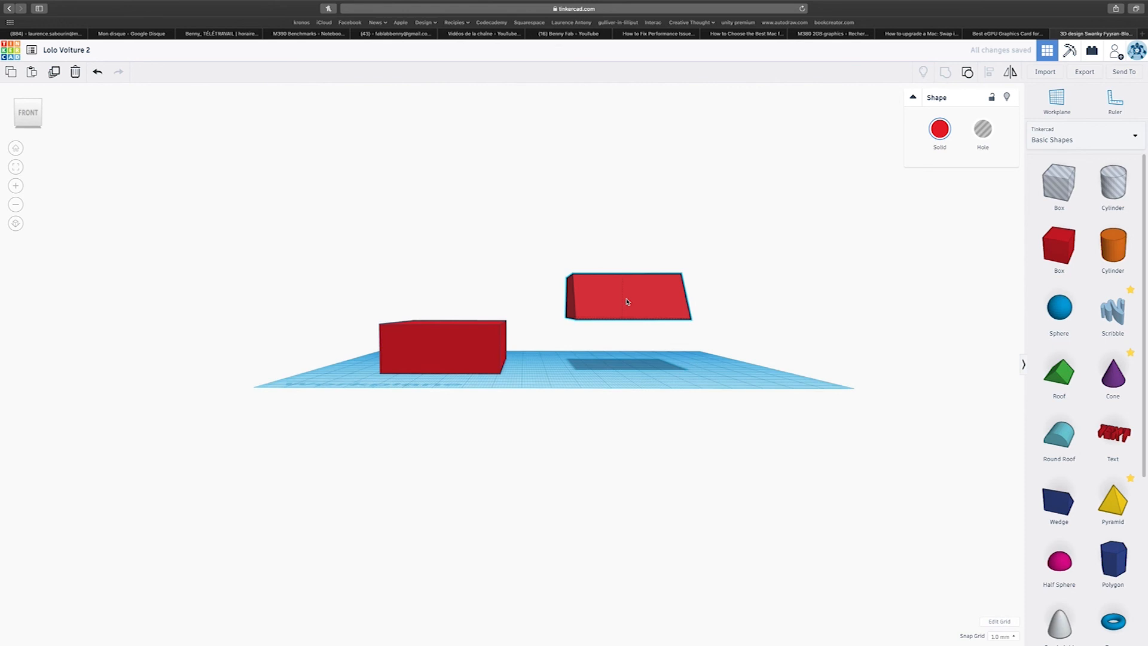
# Step: Align the raised sloped block with the longer block, centred across its width and flush with its rear end
pyautogui.moveTo(622, 259); pyautogui.dragTo(622, 263)
pyautogui.moveTo(604, 292); pyautogui.dragTo(600, 320, button='right')
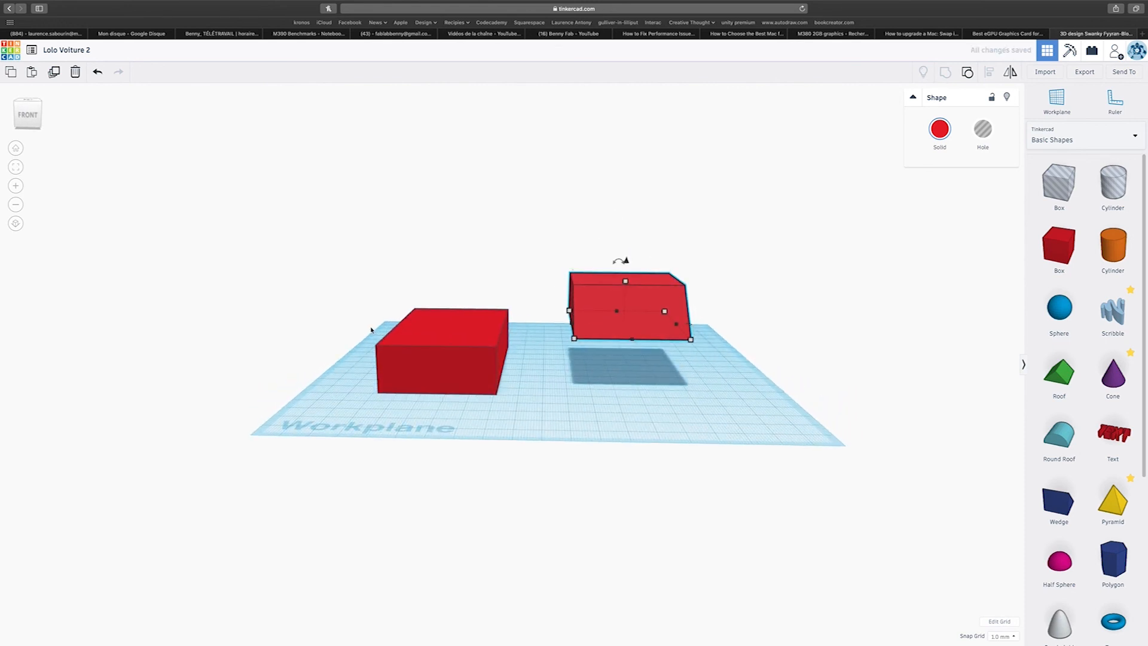
pyautogui.scroll(-5, 371, 329)
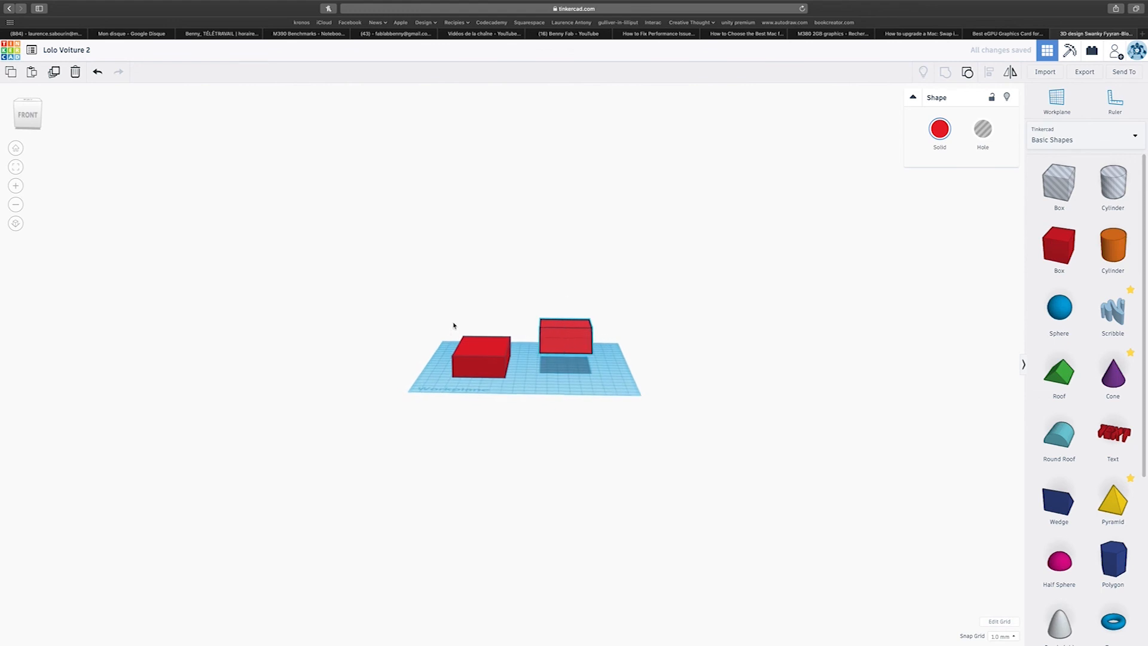
pyautogui.moveTo(443, 315); pyautogui.dragTo(705, 419)
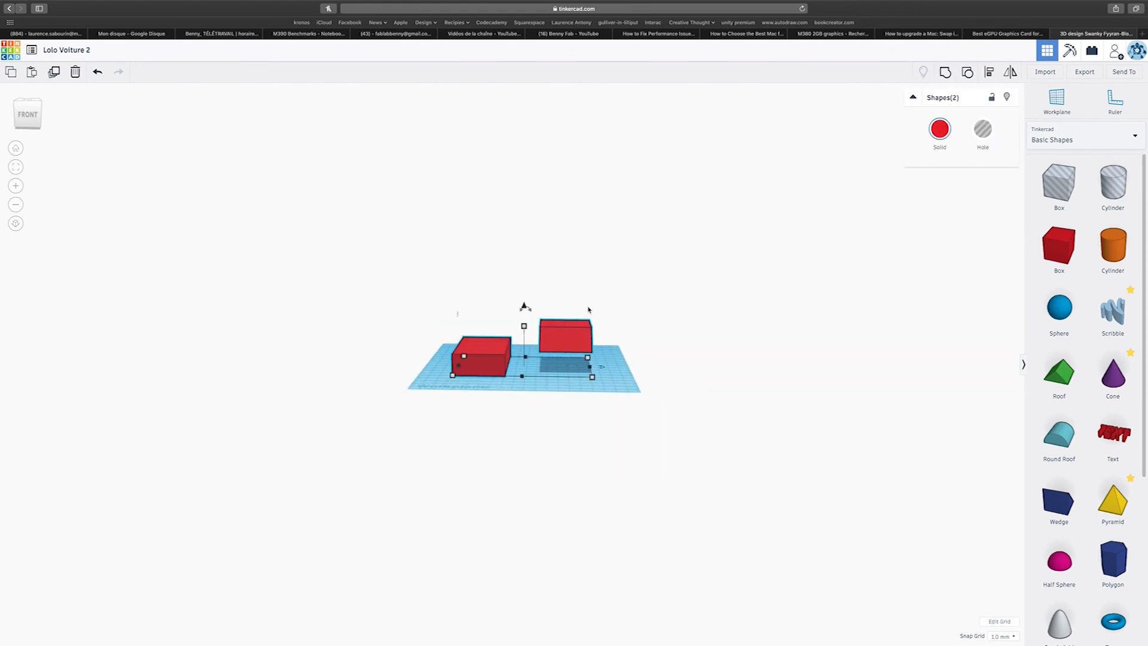
pyautogui.scroll(2, 588, 309)
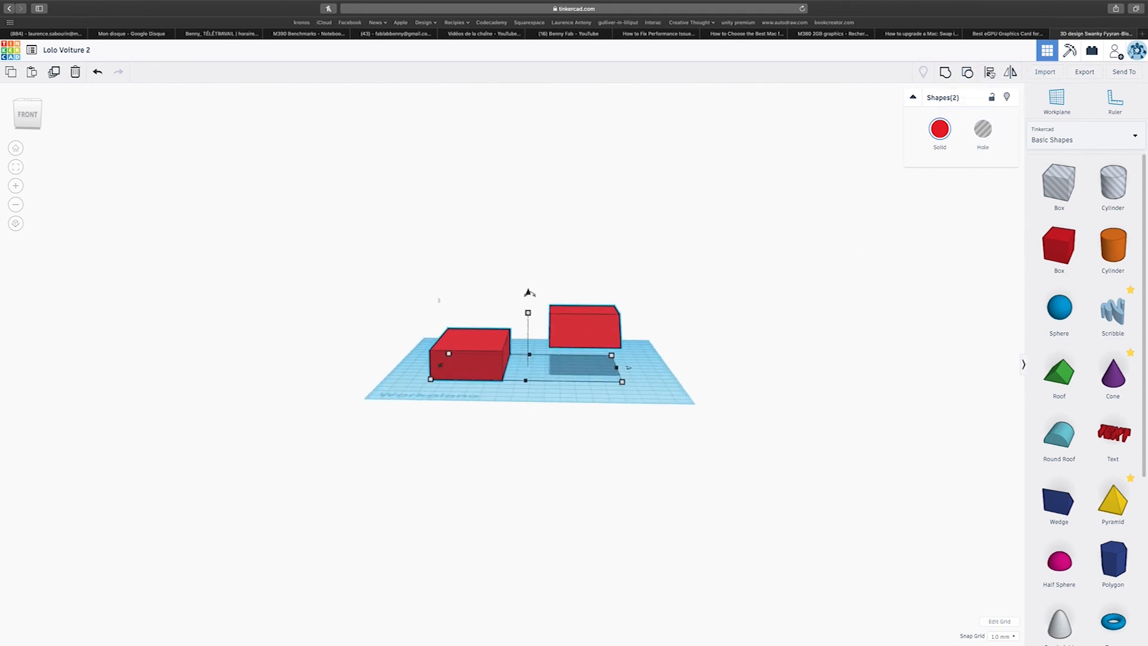
pyautogui.click(990, 73)
pyautogui.moveTo(636, 321); pyautogui.dragTo(577, 441, button='right')
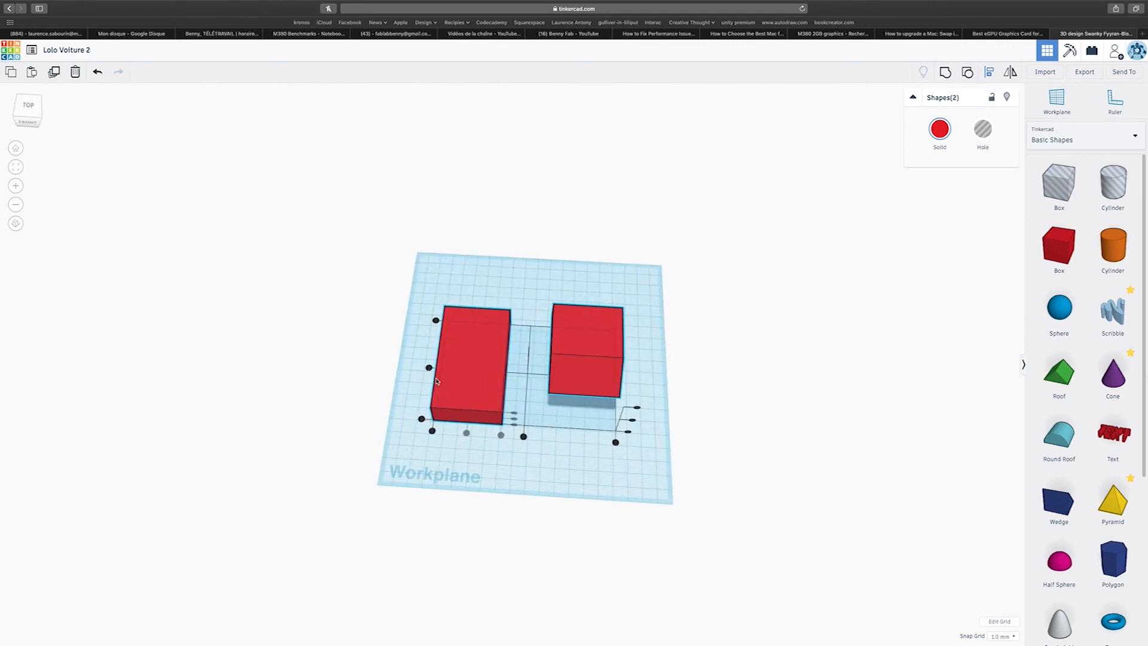
pyautogui.click(524, 437)
pyautogui.moveTo(525, 437); pyautogui.dragTo(297, 326, button='right')
pyautogui.moveTo(659, 366); pyautogui.dragTo(485, 328, button='right')
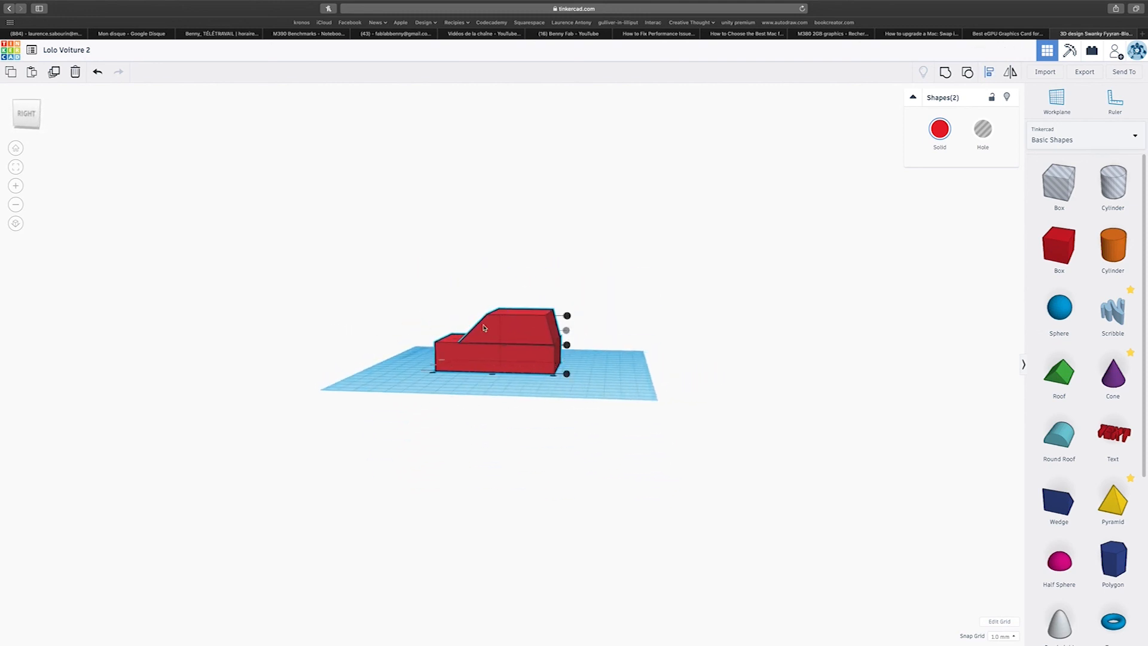
pyautogui.moveTo(443, 285); pyautogui.dragTo(566, 341, button='right')
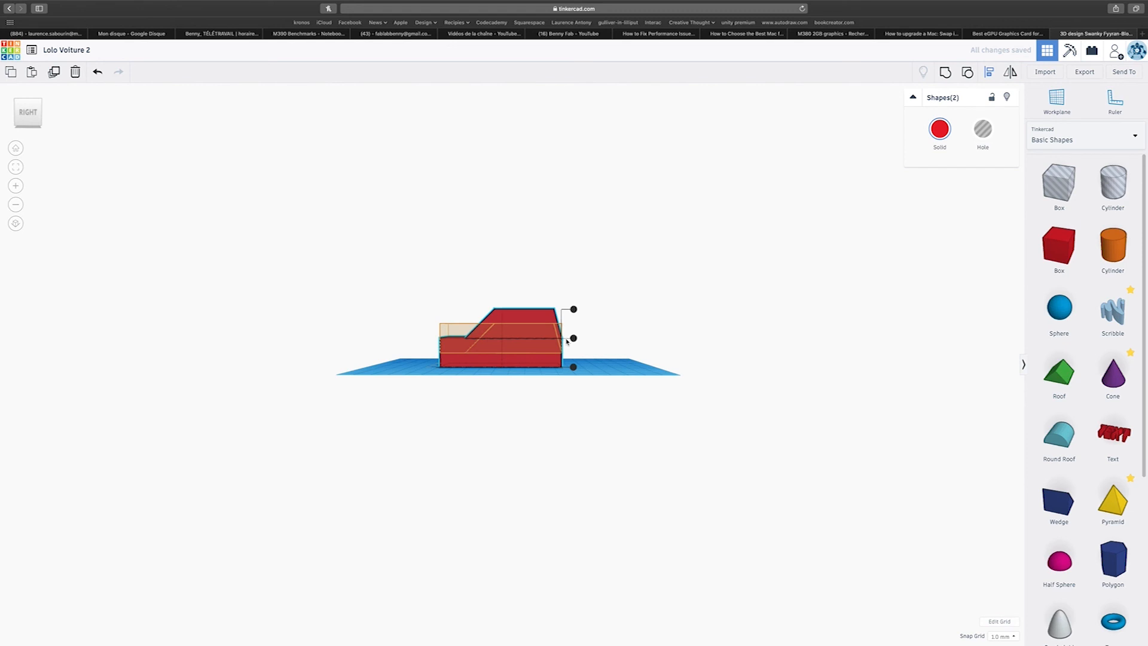
# Step: Group the sloped cabin block and the longer body block into one shape
pyautogui.click(574, 393)
pyautogui.moveTo(397, 275); pyautogui.dragTo(626, 438)
pyautogui.moveTo(342, 226); pyautogui.dragTo(598, 446)
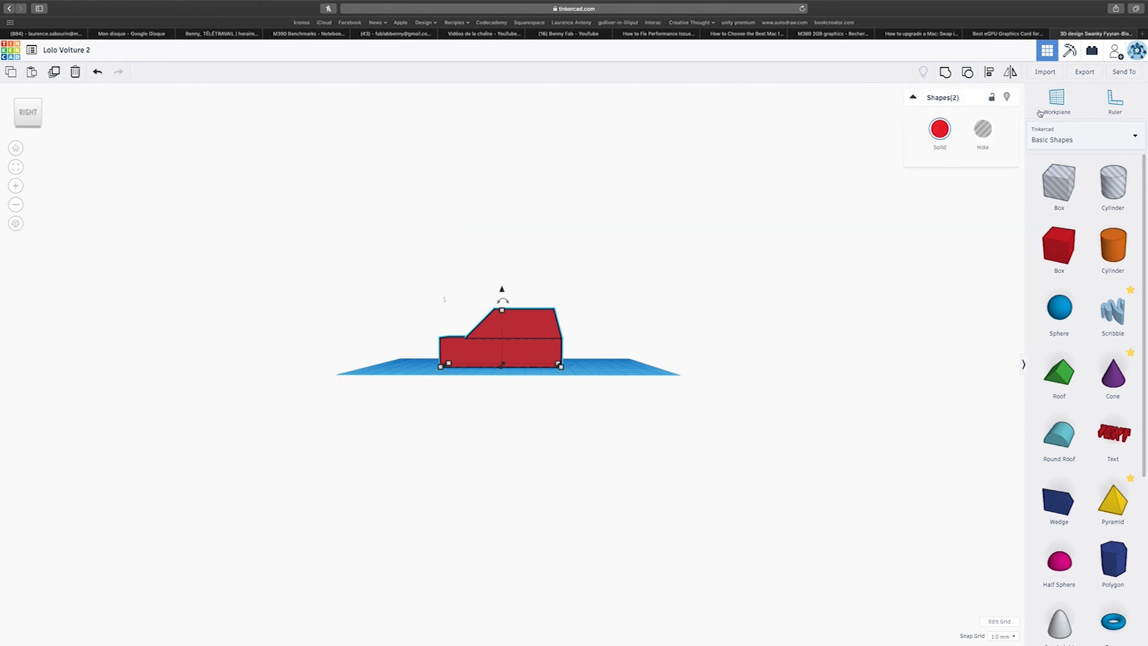
pyautogui.click(944, 72)
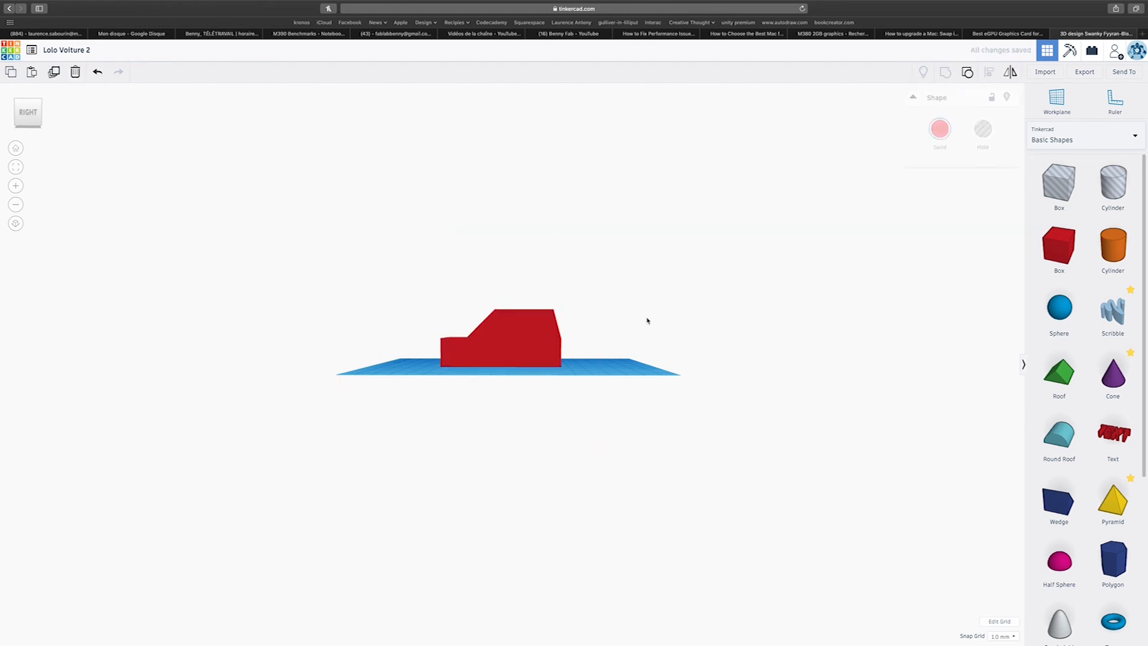
# Step: Narrow the grouped car body to a width of about 44.5 mm
pyautogui.moveTo(607, 333); pyautogui.dragTo(564, 349, button='right')
pyautogui.moveTo(501, 315)
pyautogui.moveTo(504, 317); pyautogui.dragTo(499, 323)
pyautogui.moveTo(498, 323); pyautogui.dragTo(833, 345, button='right')
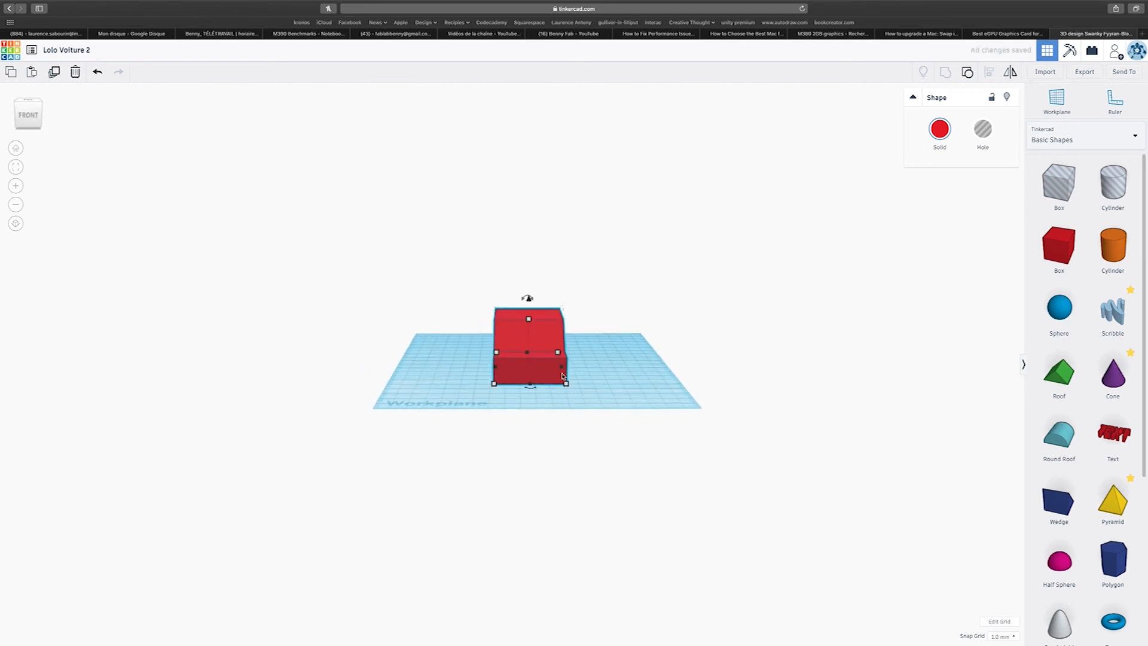
pyautogui.moveTo(561, 368); pyautogui.dragTo(551, 371)
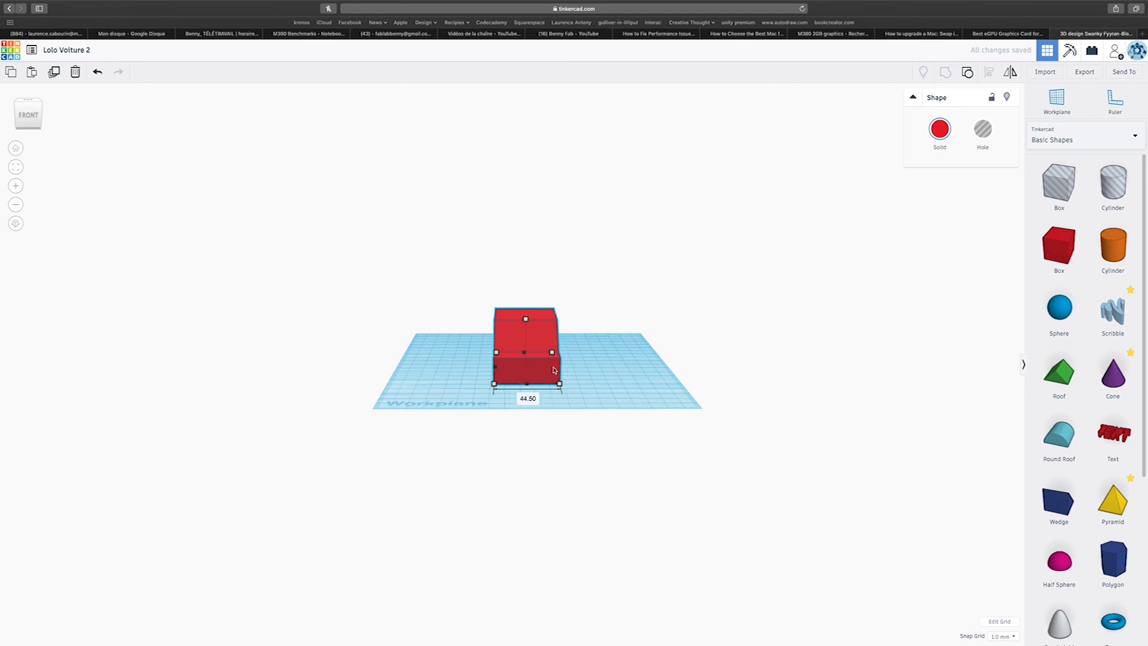
# Step: Place a solid cylinder on the workplane beside the car and set its sides to 64
pyautogui.moveTo(587, 380); pyautogui.dragTo(682, 389, button='right')
pyautogui.scroll(7, 715, 387)
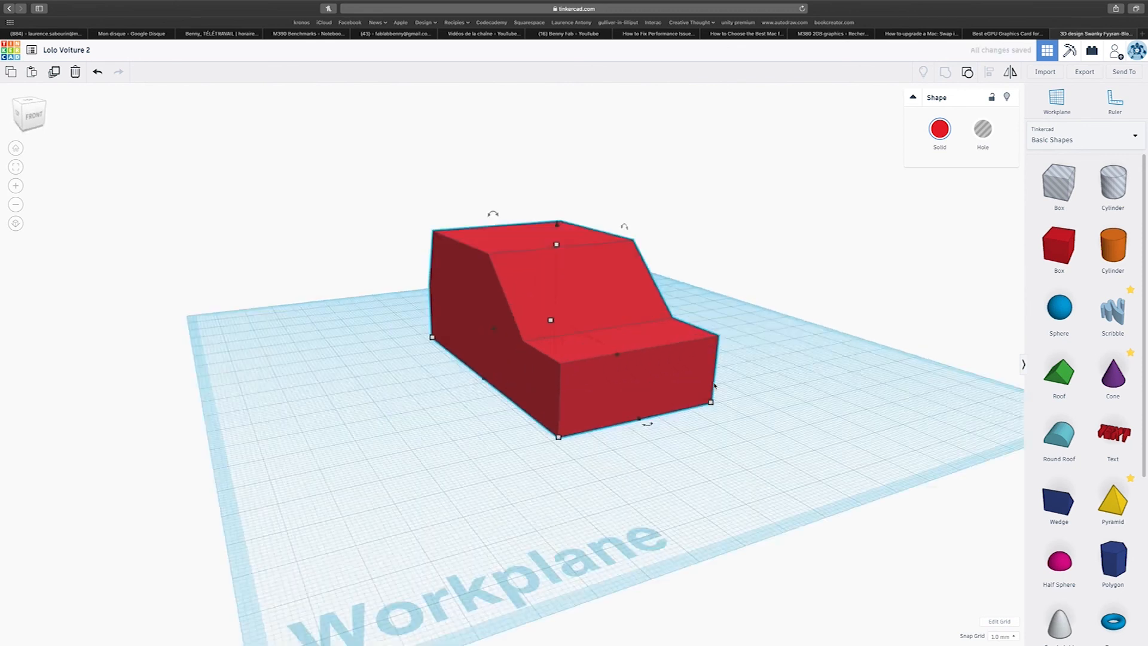
pyautogui.scroll(-3, 715, 386)
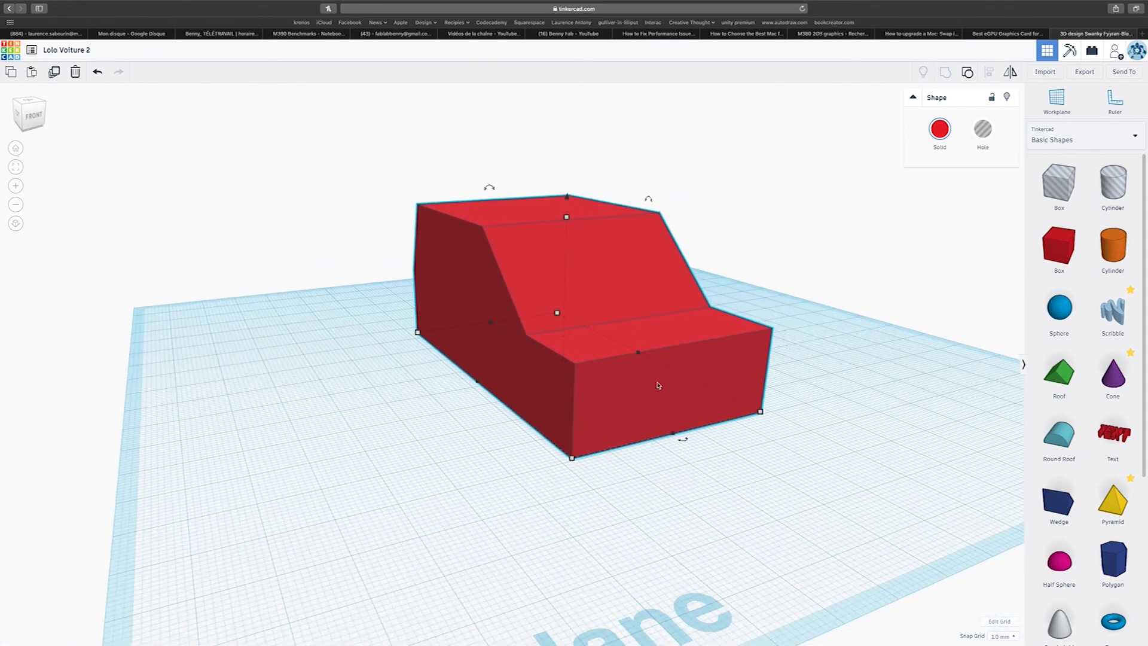
pyautogui.moveTo(659, 386); pyautogui.dragTo(793, 388, button='right')
pyautogui.moveTo(1122, 256); pyautogui.dragTo(391, 487)
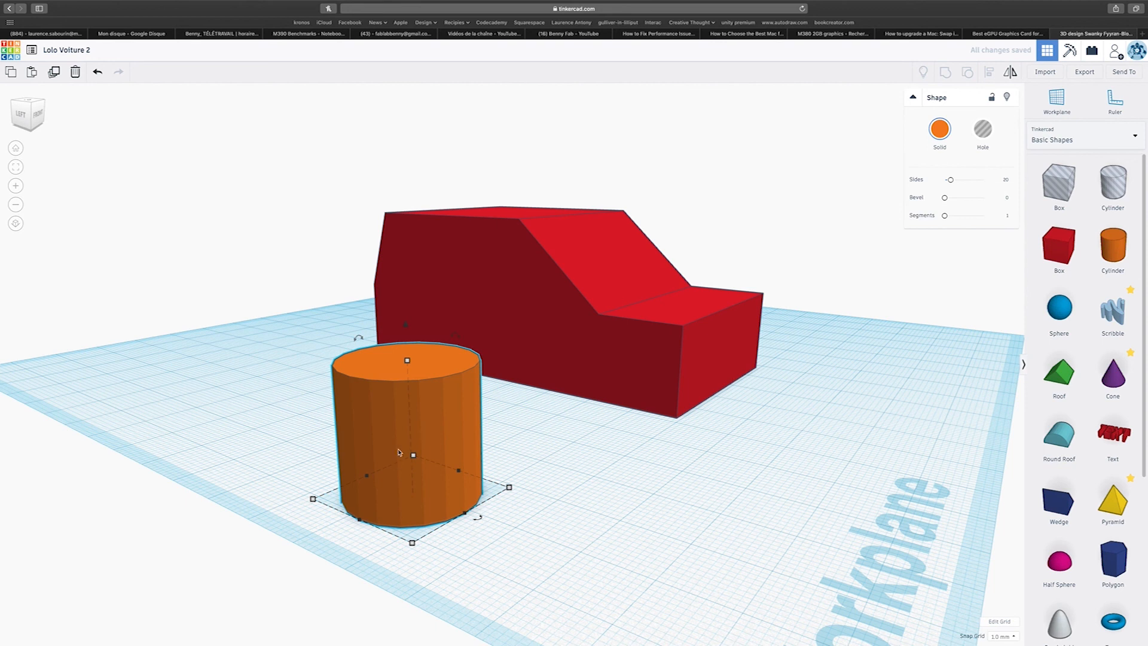
pyautogui.scroll(-3, 395, 399)
pyautogui.moveTo(395, 399); pyautogui.dragTo(402, 417, button='right')
pyautogui.scroll(5, 402, 418)
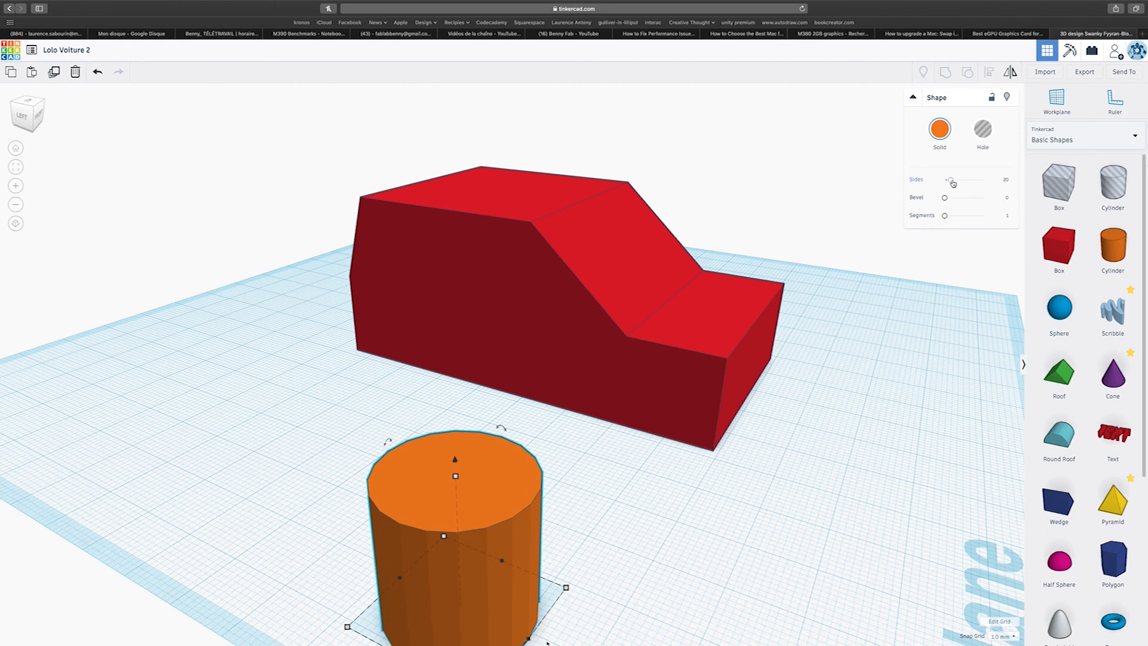
pyautogui.moveTo(952, 181); pyautogui.dragTo(984, 180)
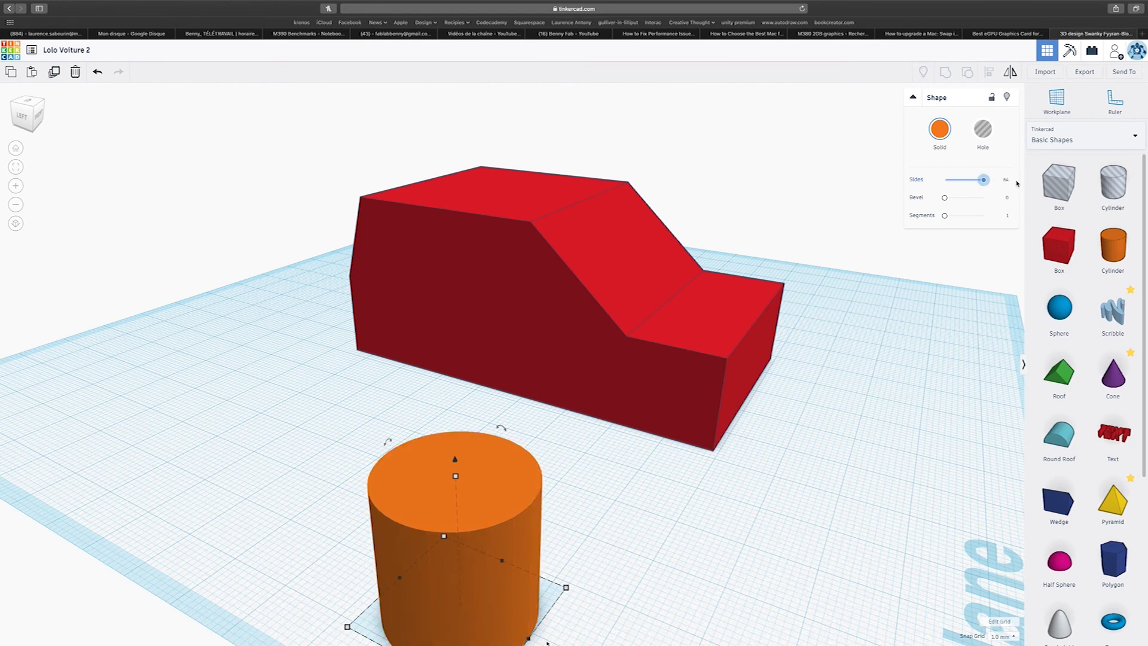
# Step: Lay the cylinder on its side with a -90° rotation and place it close to the car's front flank
pyautogui.moveTo(454, 478); pyautogui.dragTo(390, 471, button='right')
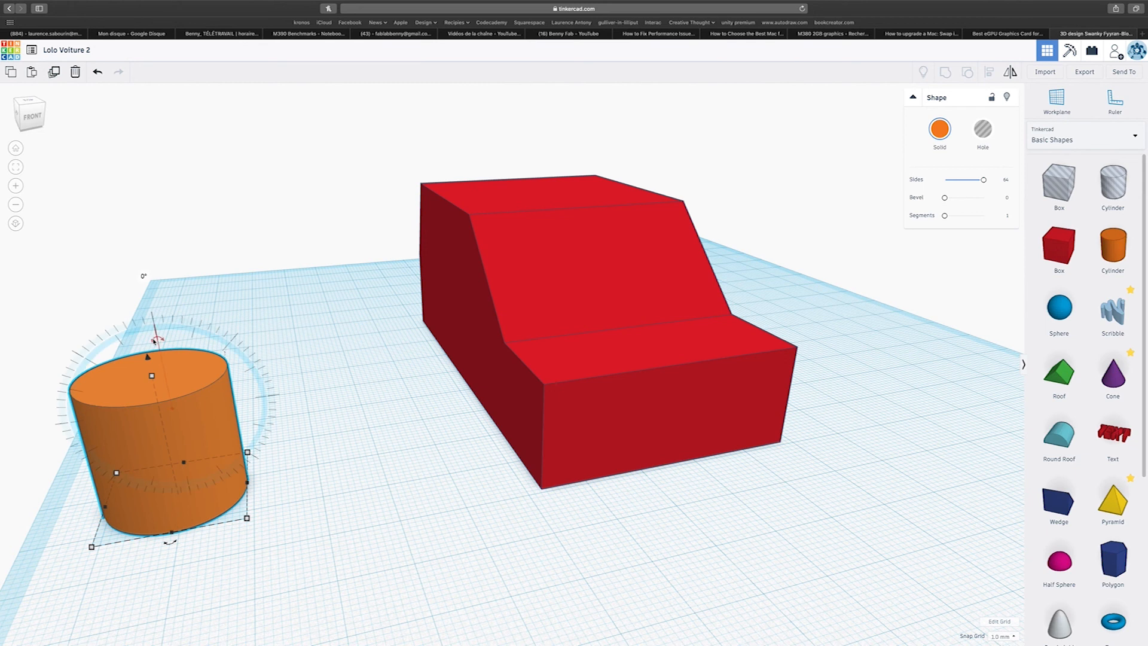
pyautogui.moveTo(154, 341); pyautogui.dragTo(226, 401)
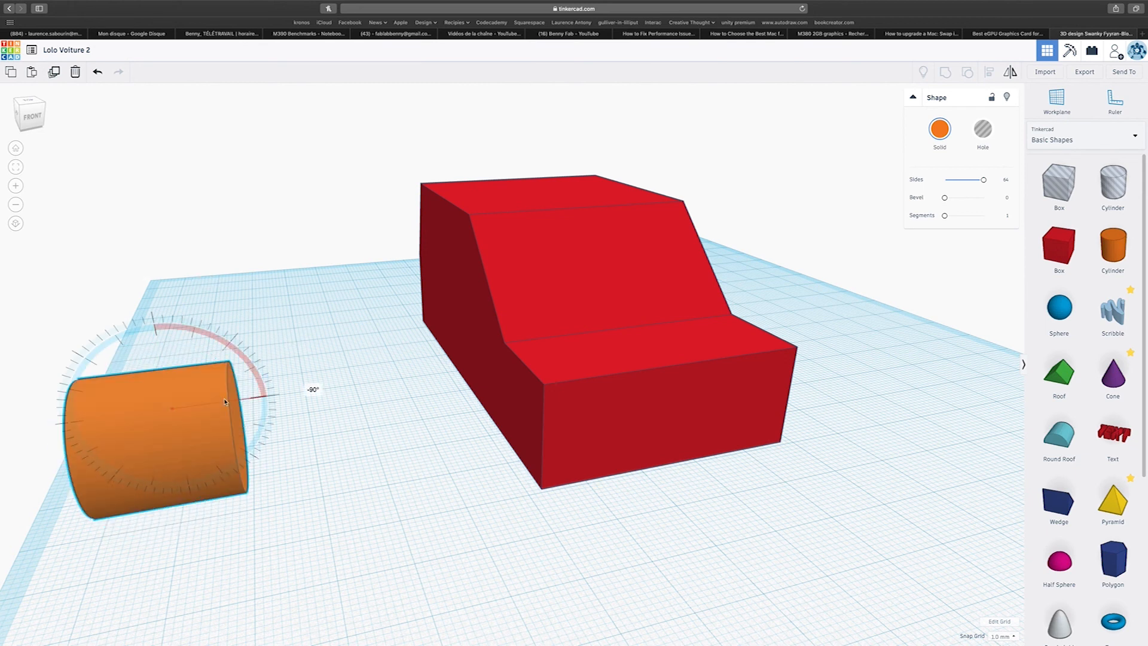
pyautogui.moveTo(225, 401); pyautogui.dragTo(402, 369)
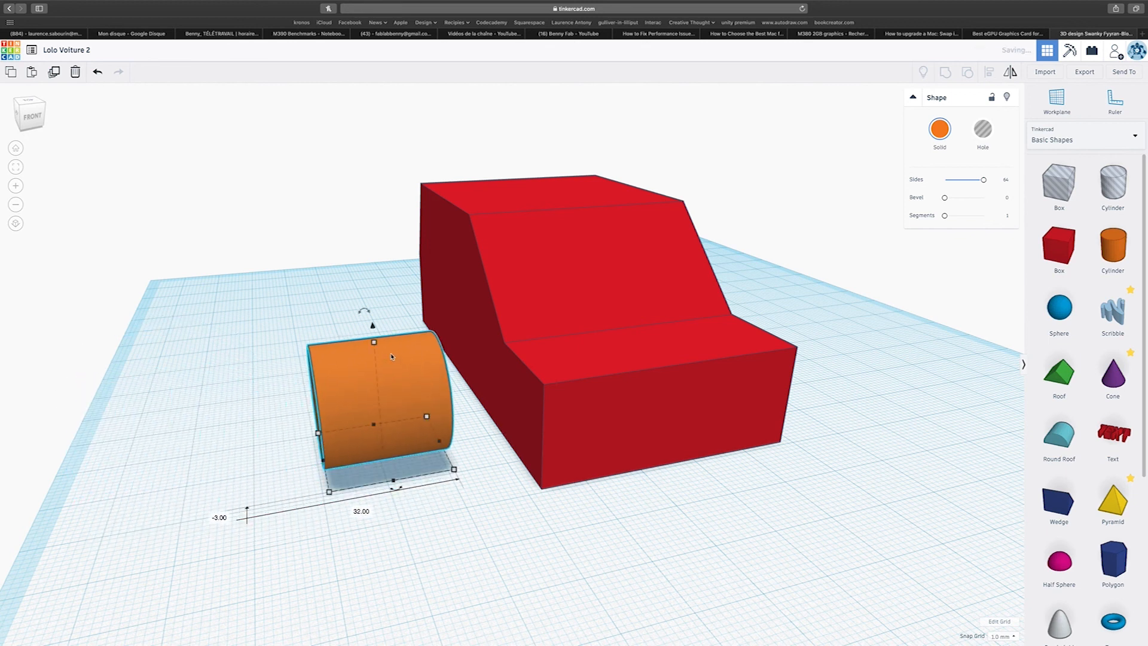
# Step: Shrink the cylinder proportionally to about 8 mm in diameter and stretch it into a rod about 56 mm long
pyautogui.moveTo(256, 364); pyautogui.dragTo(479, 371, button='right')
pyautogui.moveTo(606, 410); pyautogui.dragTo(390, 423, button='right')
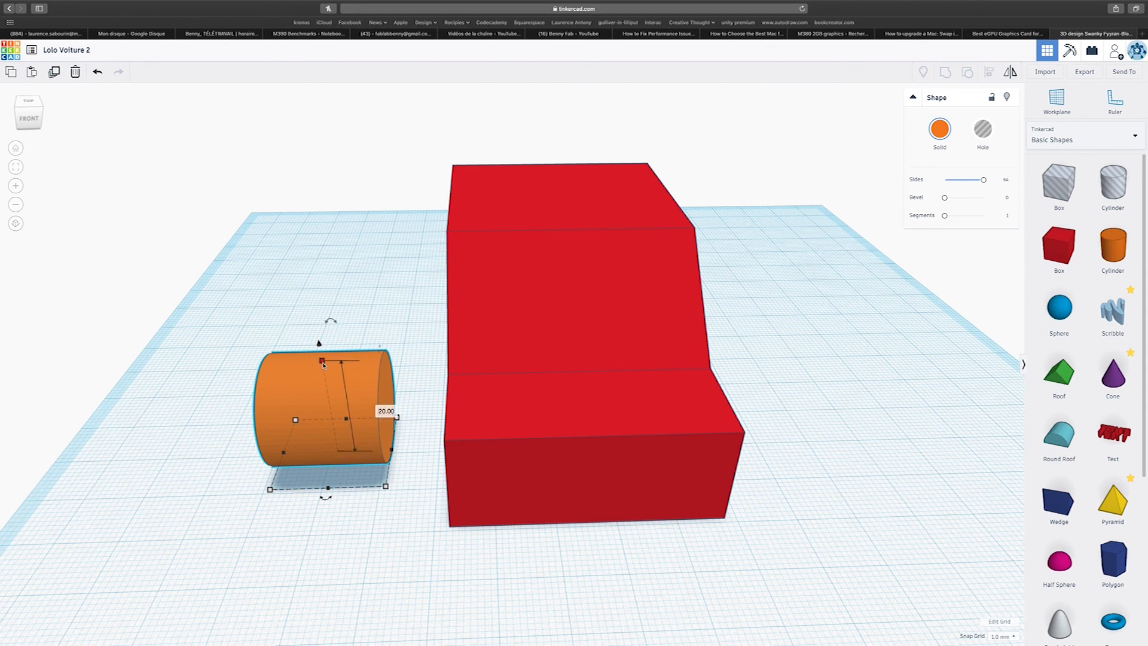
pyautogui.keyDown('shift'); pyautogui.moveTo(323, 363); pyautogui.dragTo(332, 418); pyautogui.keyUp('shift')
pyautogui.scroll(-3, 329, 415)
pyautogui.moveTo(328, 415); pyautogui.dragTo(388, 437, button='right')
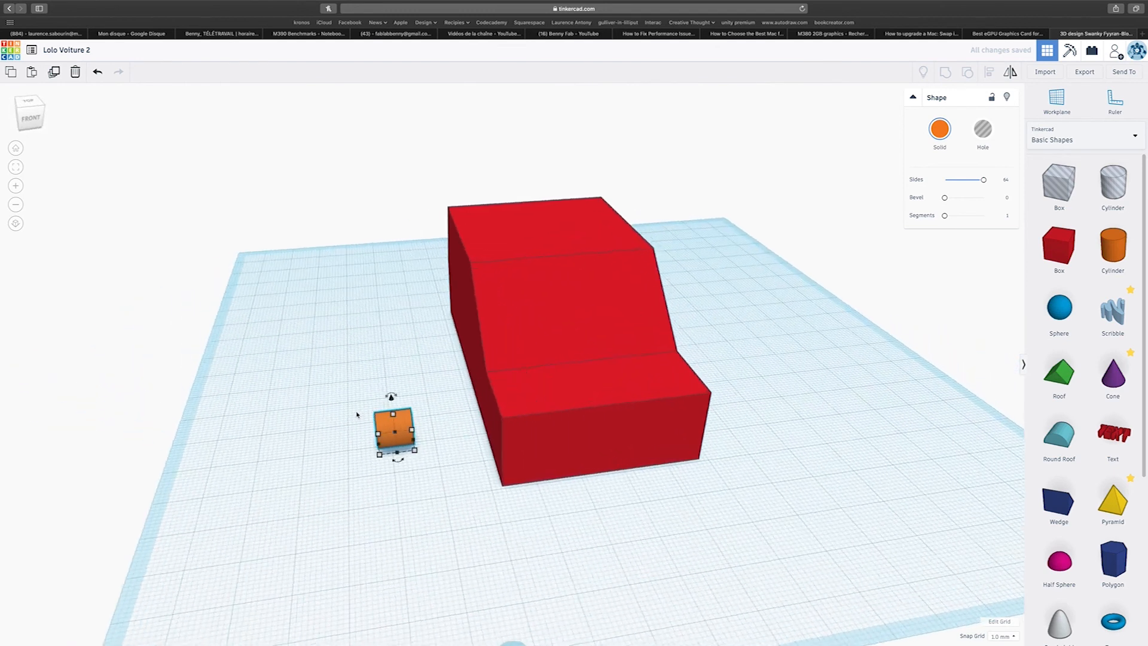
pyautogui.moveTo(374, 431); pyautogui.dragTo(265, 442)
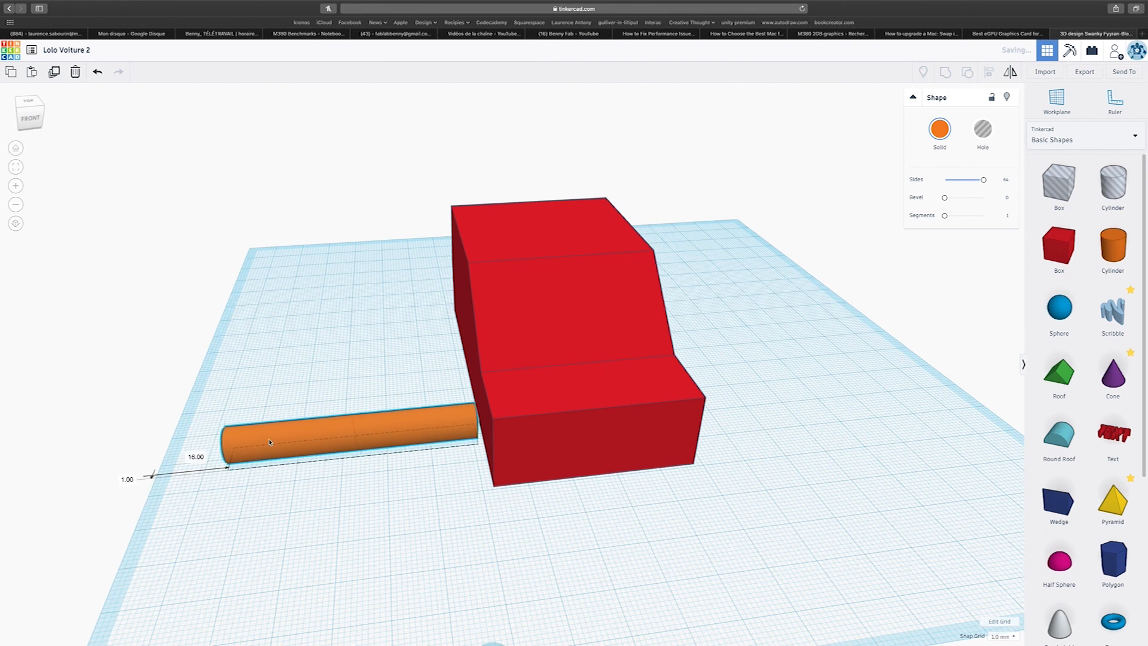
# Step: Duplicate the thin cylinder and place the copy 62 mm farther from the car, in line with the original
pyautogui.scroll(-5, 270, 438)
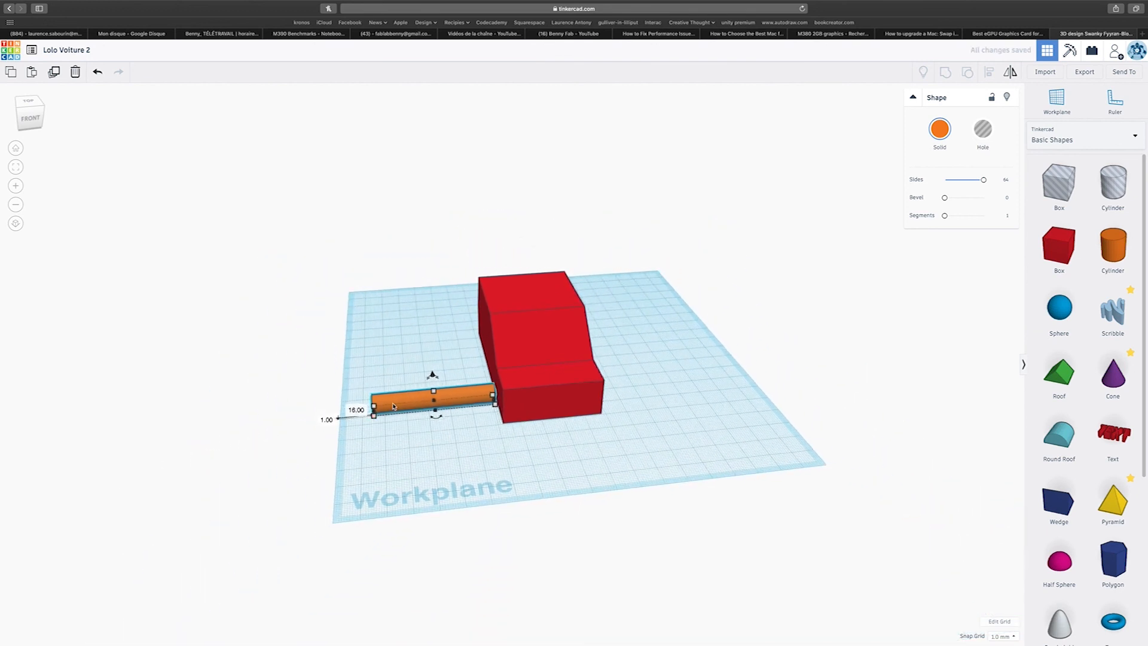
pyautogui.scroll(-3, 394, 404)
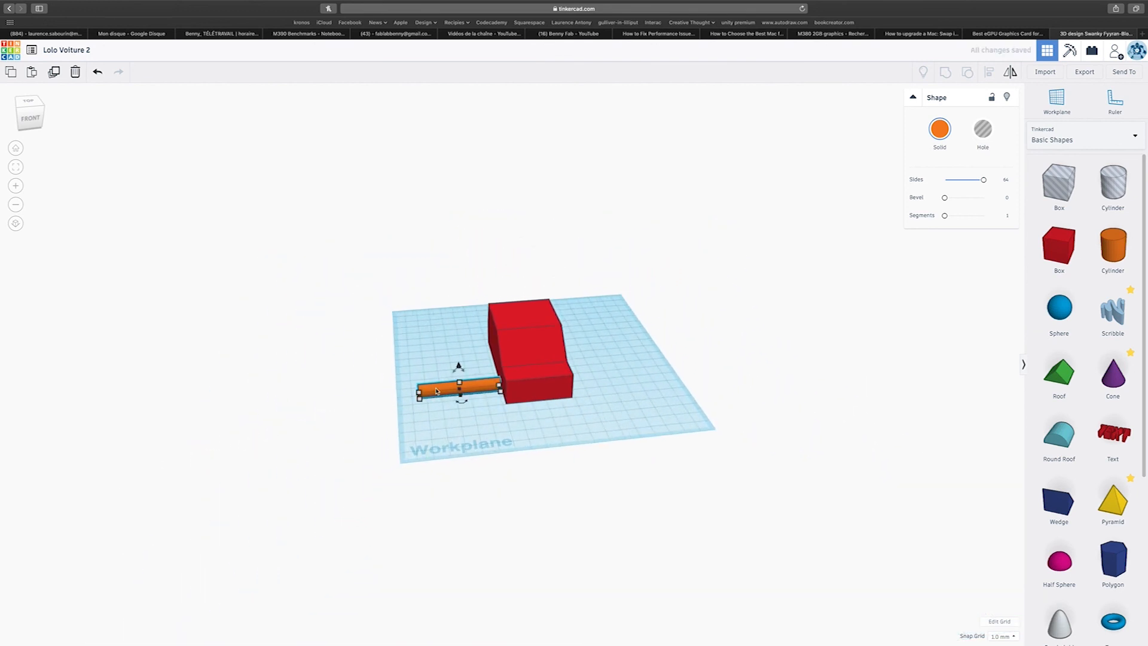
pyautogui.keyDown('alt'); pyautogui.moveTo(438, 392); pyautogui.dragTo(344, 398); pyautogui.keyUp('alt')
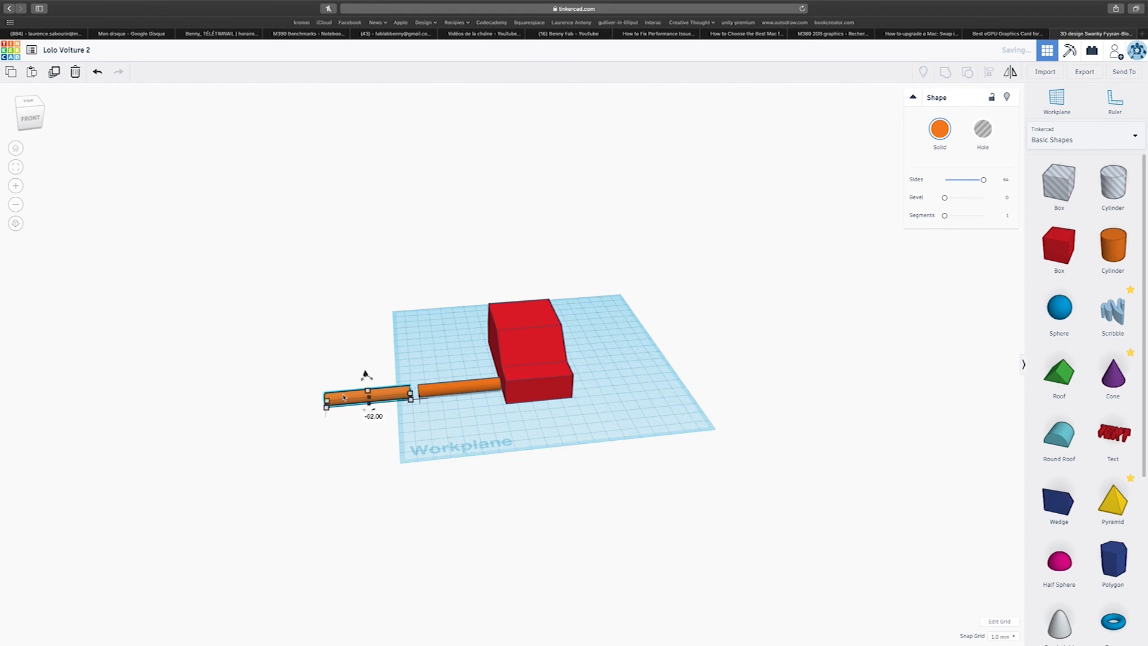
# Step: Scale the copied cylinder proportionally to a 7 mm diameter and stretch it to about 60 mm long
pyautogui.scroll(5, 367, 383)
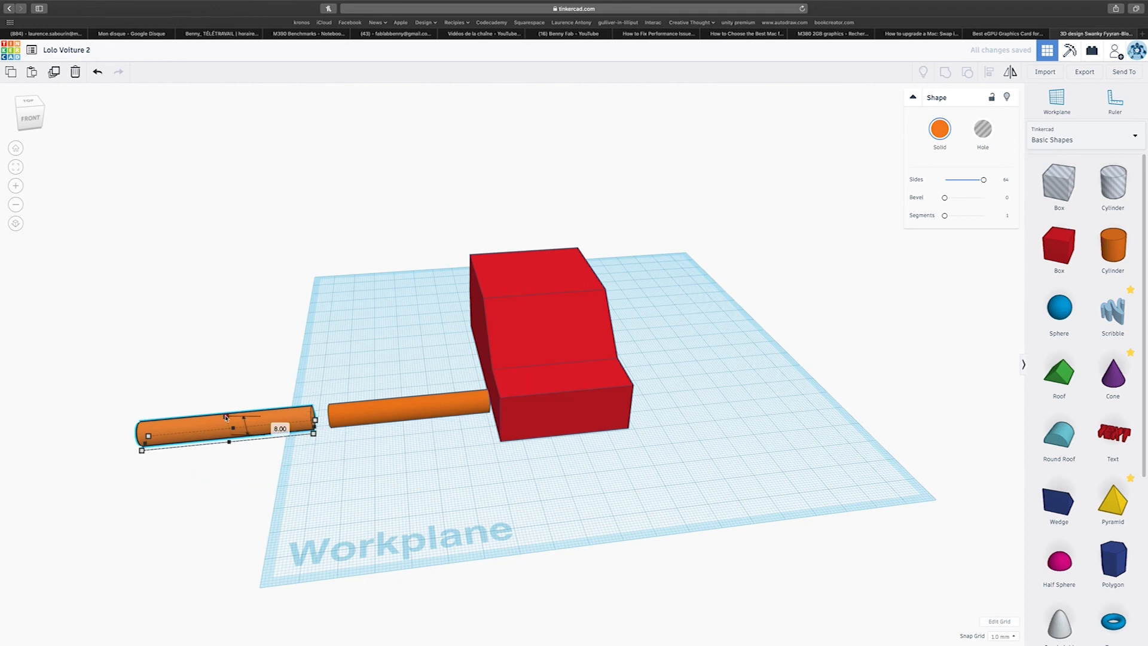
pyautogui.keyDown('shift'); pyautogui.moveTo(226, 417); pyautogui.dragTo(227, 417); pyautogui.keyUp('shift')
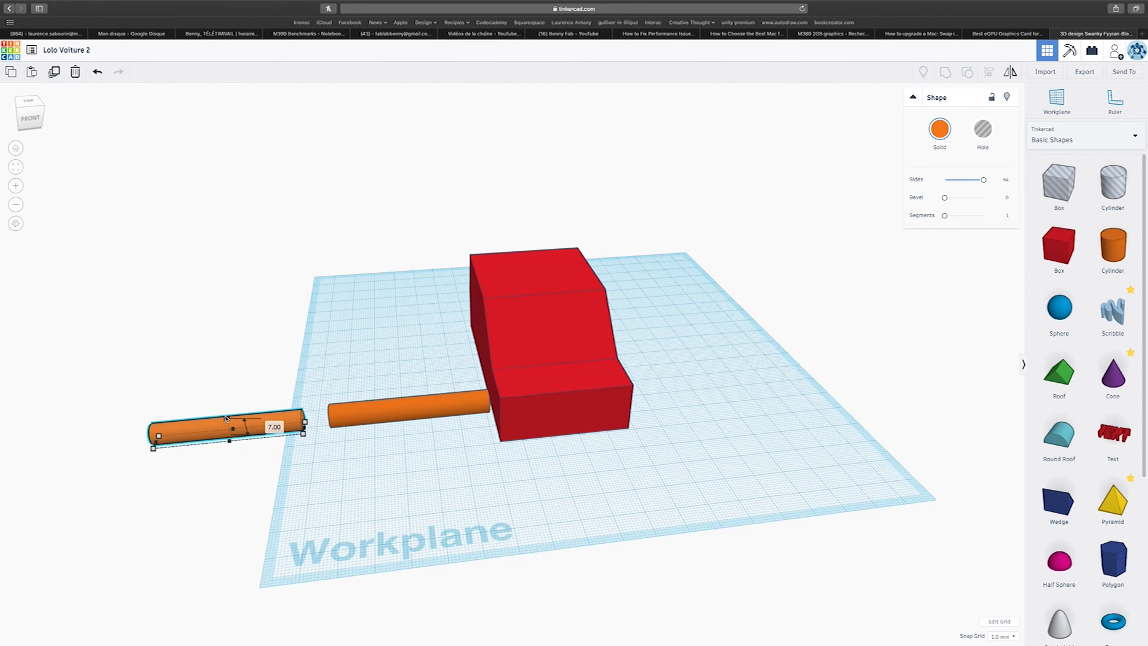
pyautogui.moveTo(225, 402); pyautogui.dragTo(437, 355, button='right')
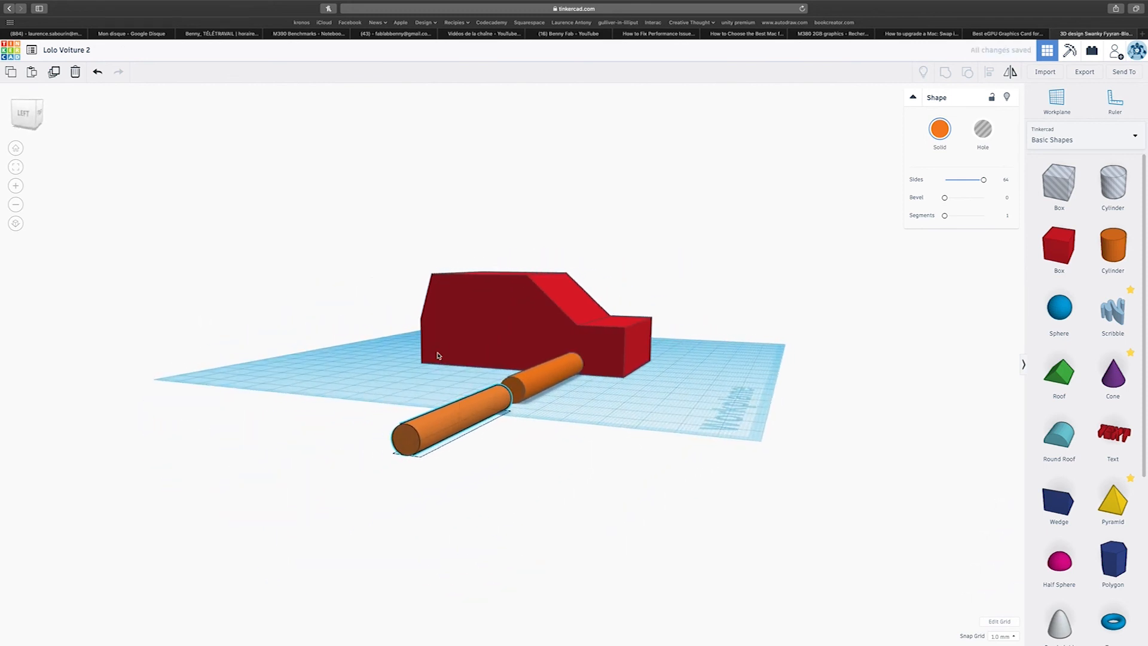
pyautogui.moveTo(407, 458); pyautogui.dragTo(379, 473)
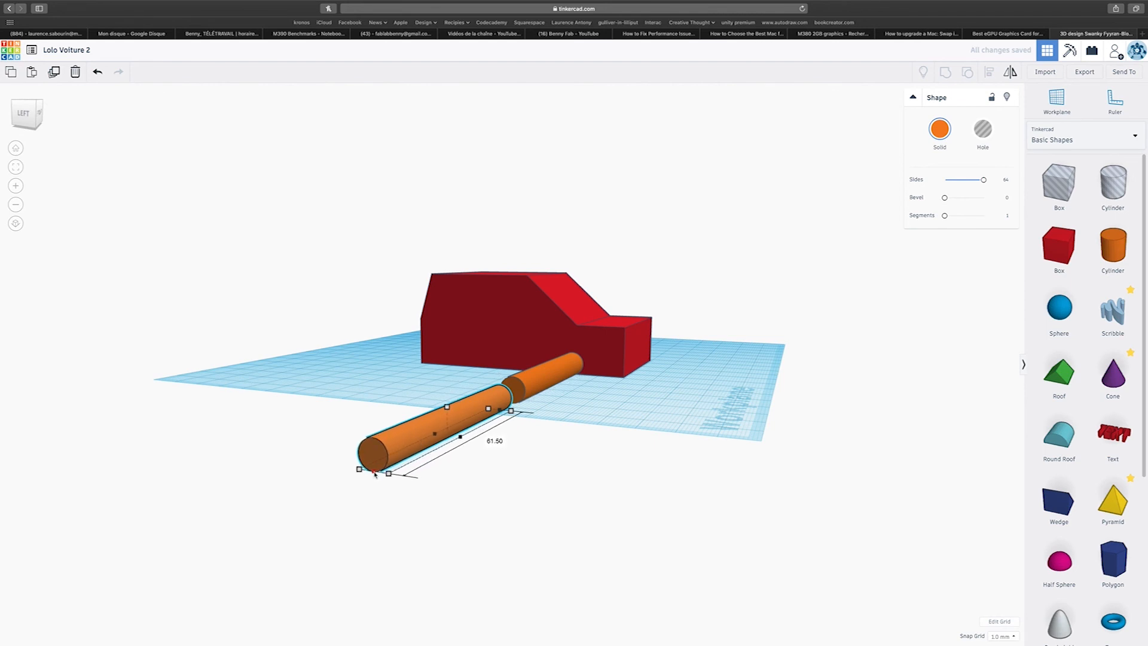
# Step: Turn the cylinder nearer the car into a hole and reposition it against the car's lower side near the front
pyautogui.click(561, 381)
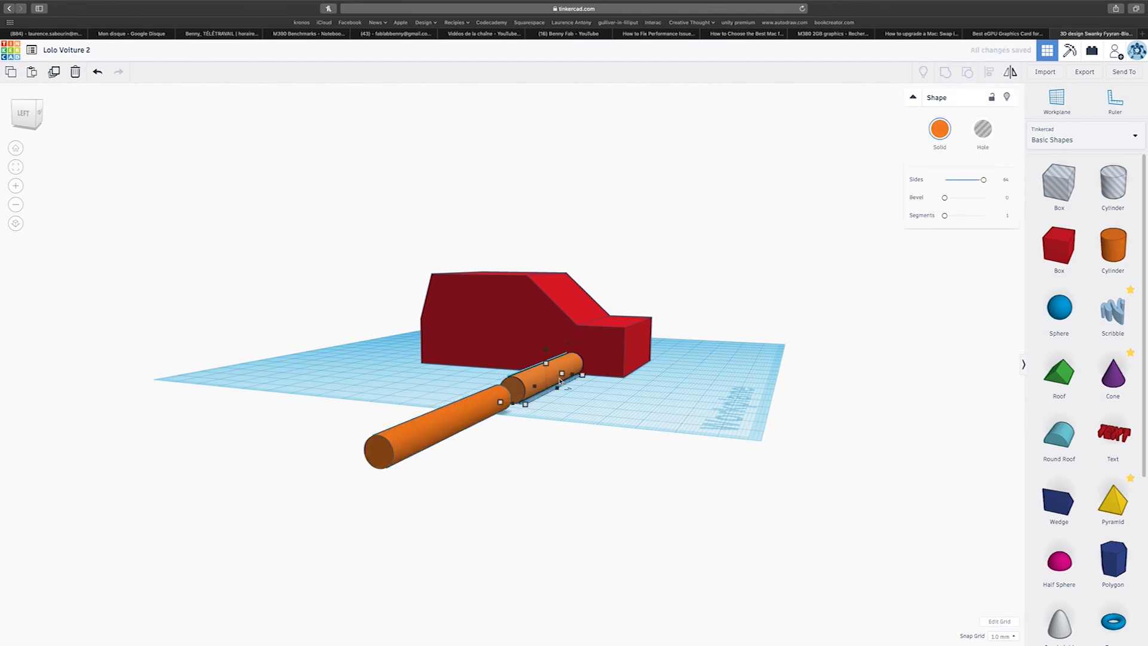
pyautogui.click(983, 128)
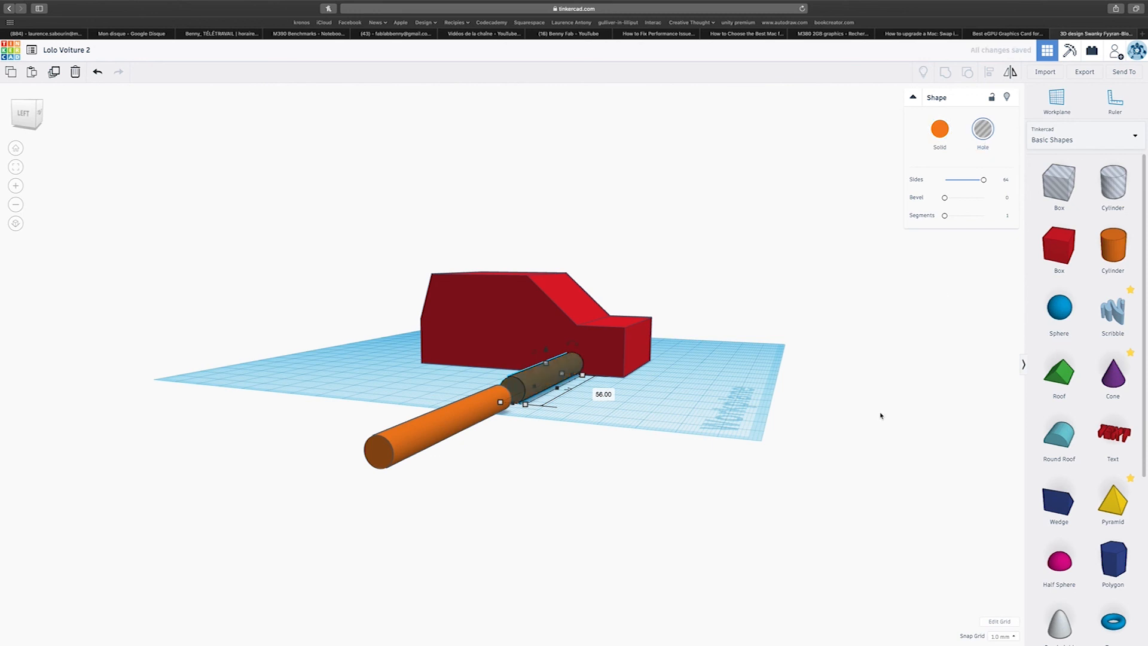
pyautogui.moveTo(871, 415); pyautogui.dragTo(669, 441, button='right')
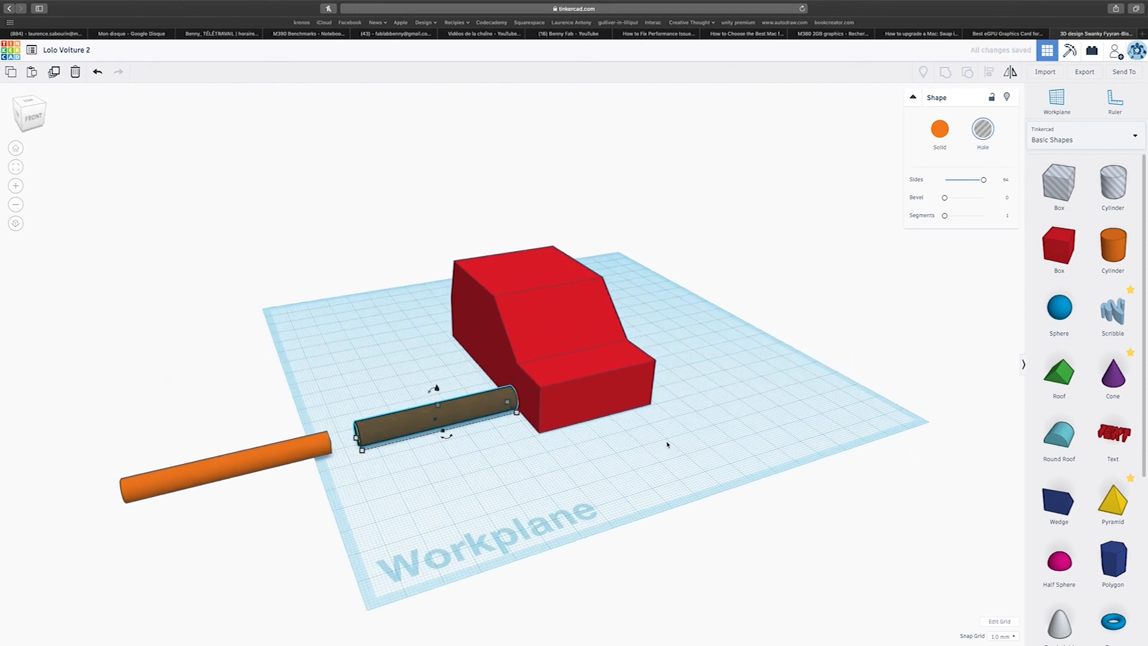
pyautogui.moveTo(457, 409); pyautogui.dragTo(444, 391)
pyautogui.click(456, 416)
pyautogui.press('Delete')
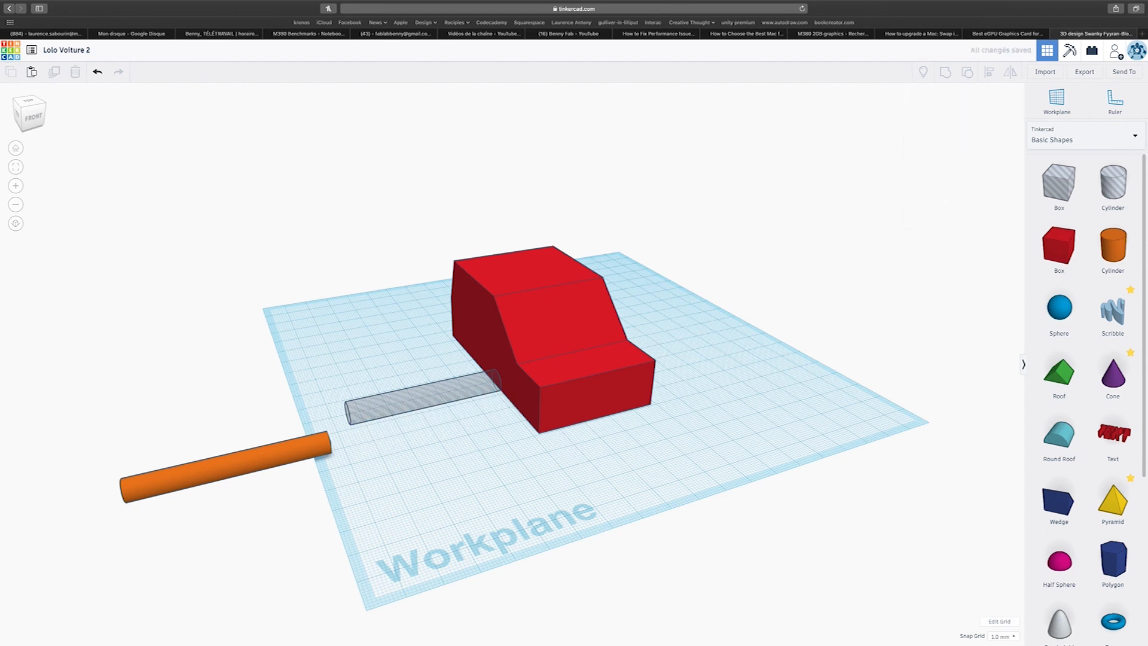
pyautogui.scroll(3, 423, 394)
pyautogui.moveTo(423, 394); pyautogui.dragTo(399, 432)
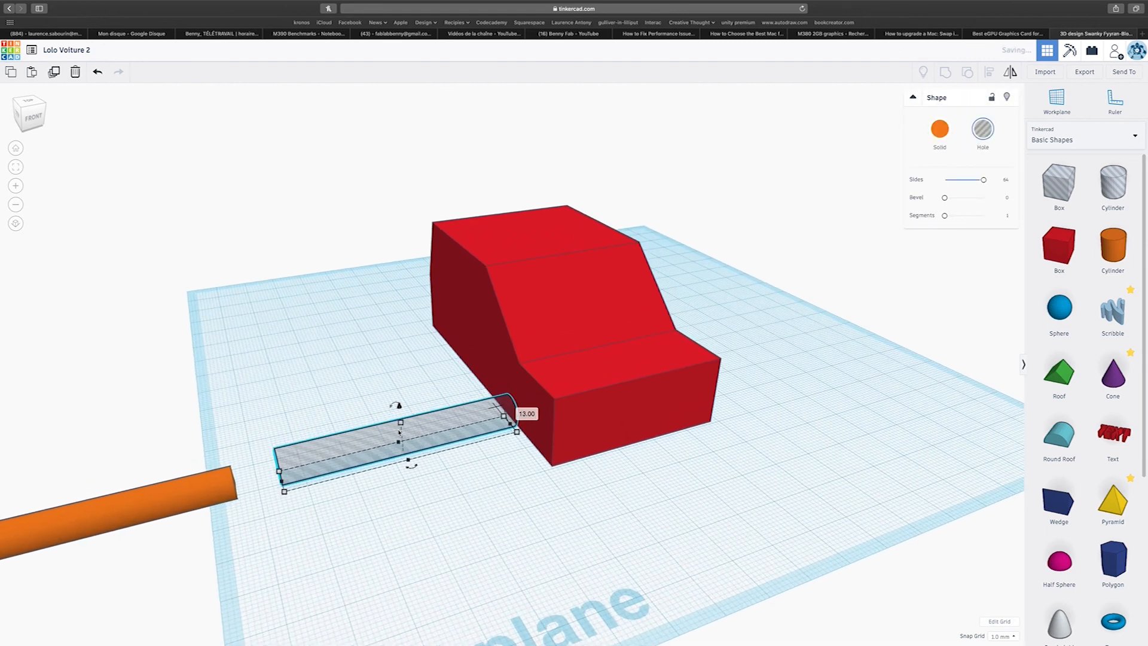
pyautogui.moveTo(399, 432); pyautogui.dragTo(470, 462, button='right')
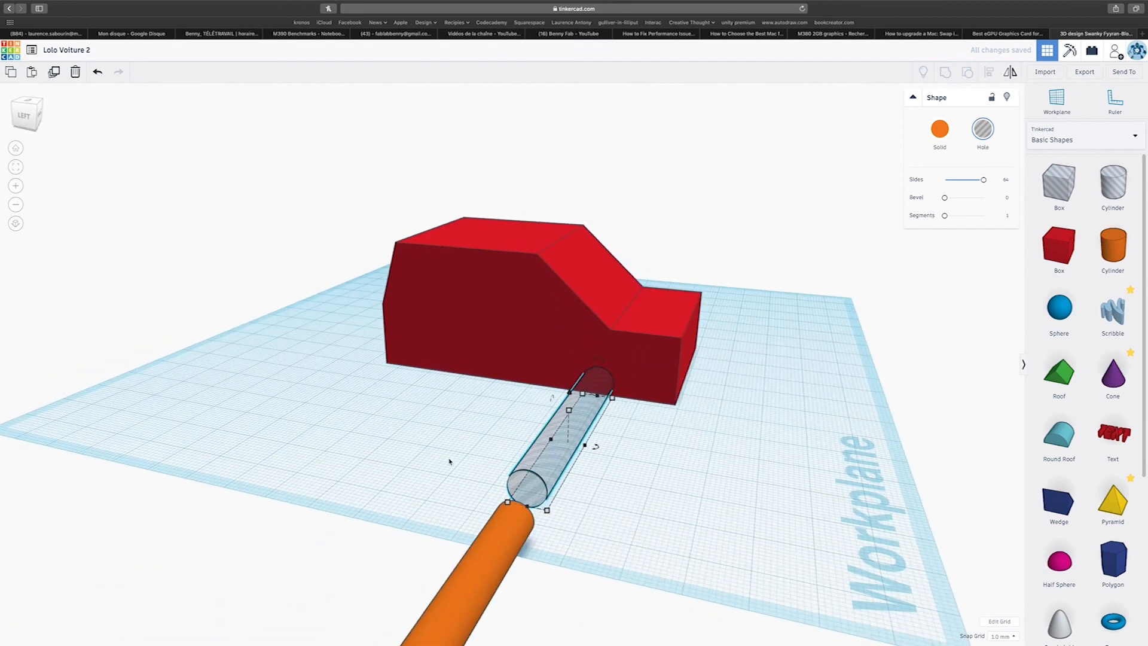
# Step: Select the orange axle and its hole cylinder and center them on each other along their length
pyautogui.scroll(-4, 450, 461)
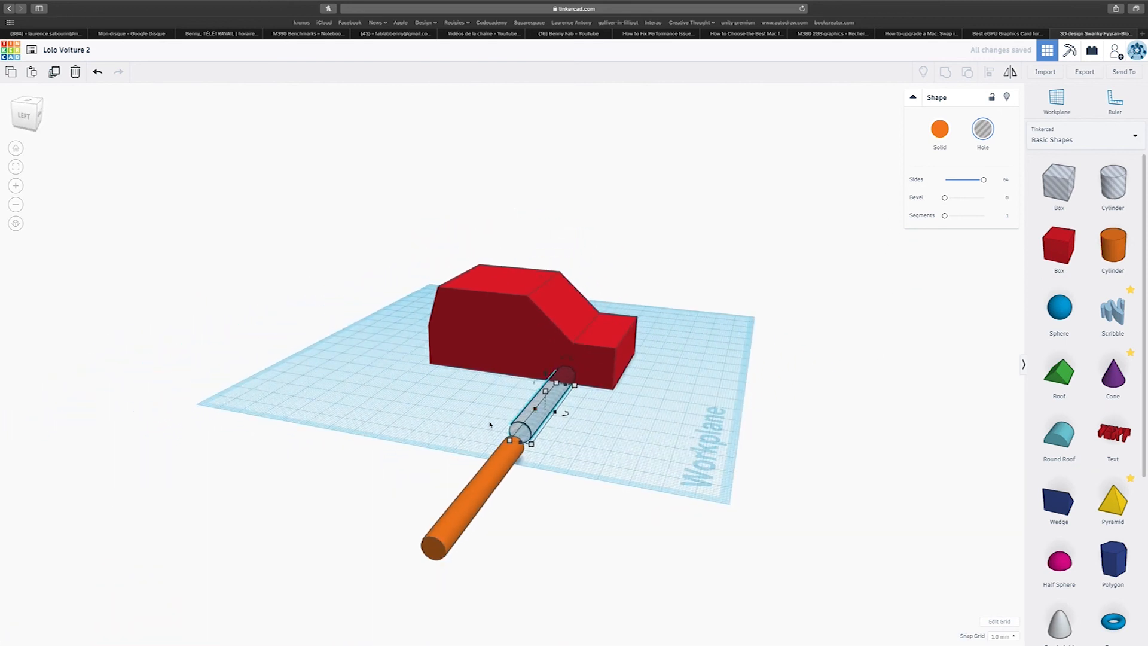
pyautogui.scroll(-3, 489, 424)
pyautogui.moveTo(468, 394); pyautogui.dragTo(581, 458)
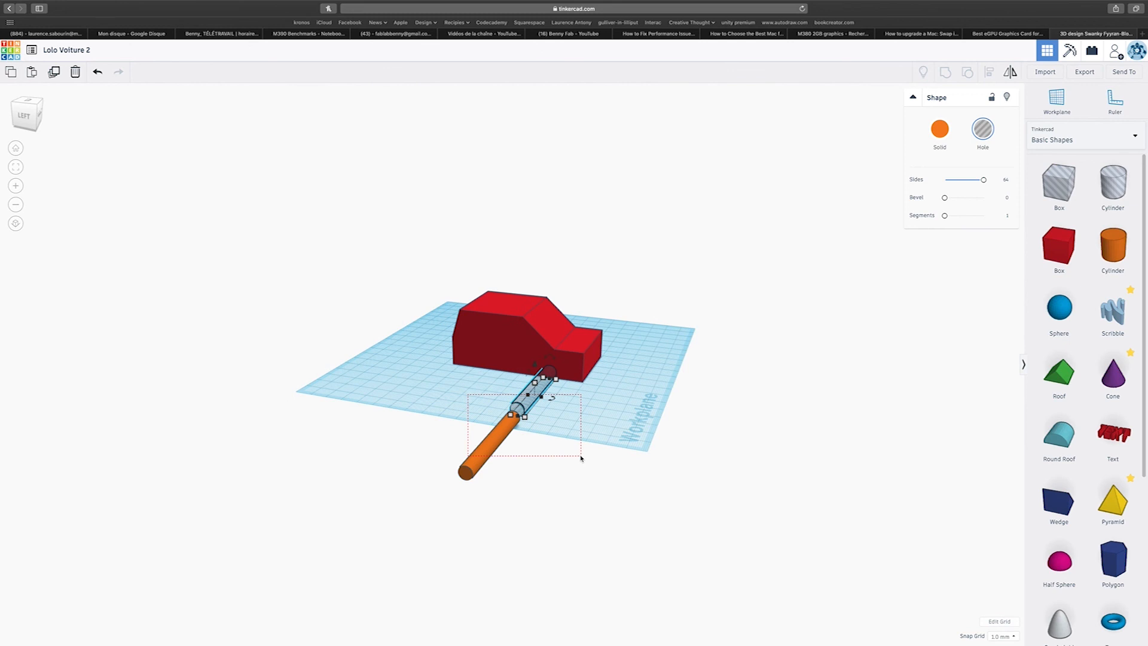
pyautogui.moveTo(581, 458); pyautogui.dragTo(583, 459)
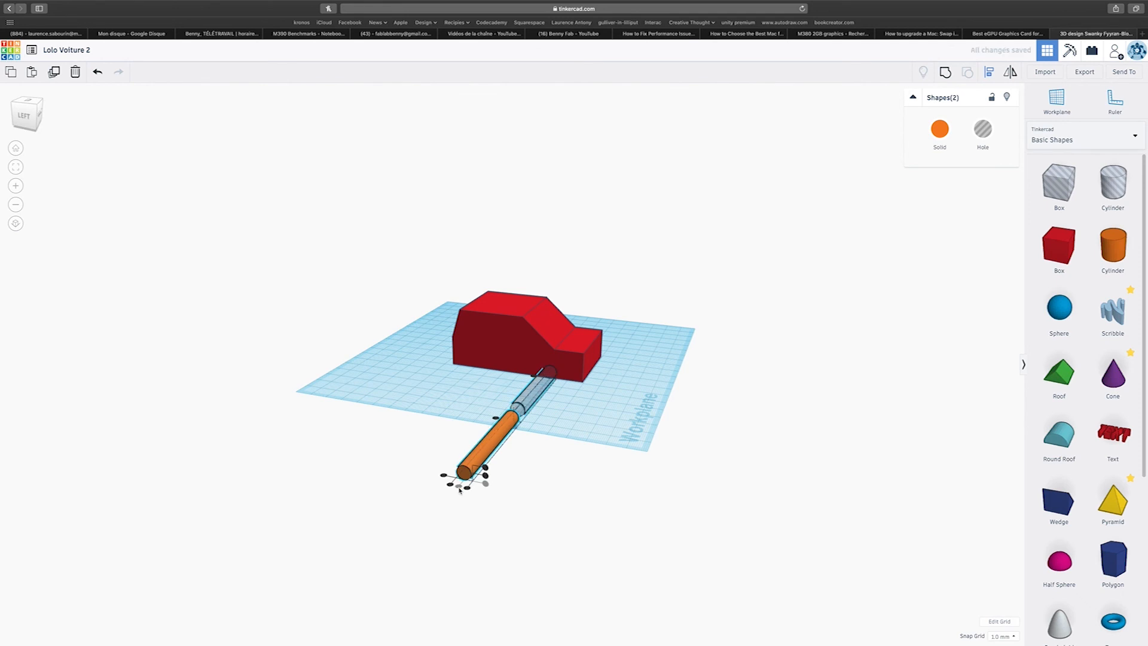
pyautogui.moveTo(474, 479); pyautogui.dragTo(651, 497, button='right')
pyautogui.click(594, 423)
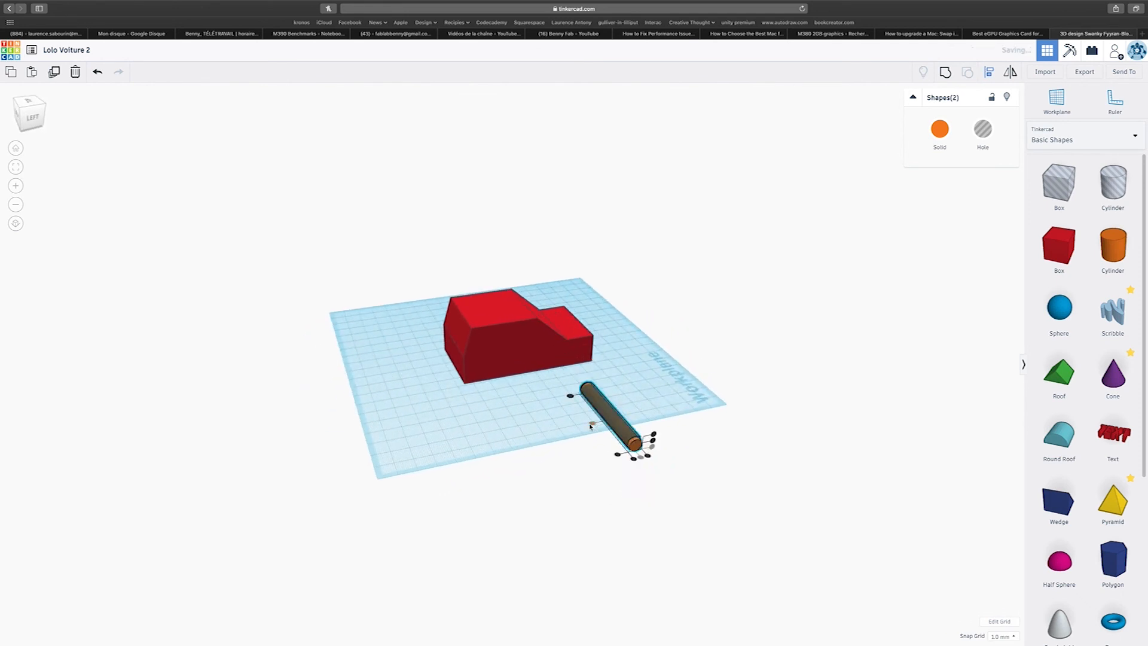
# Step: Center the axle and its hole cylinder vertically on each other
pyautogui.moveTo(602, 443); pyautogui.dragTo(302, 441, button='right')
pyautogui.scroll(5, 405, 445)
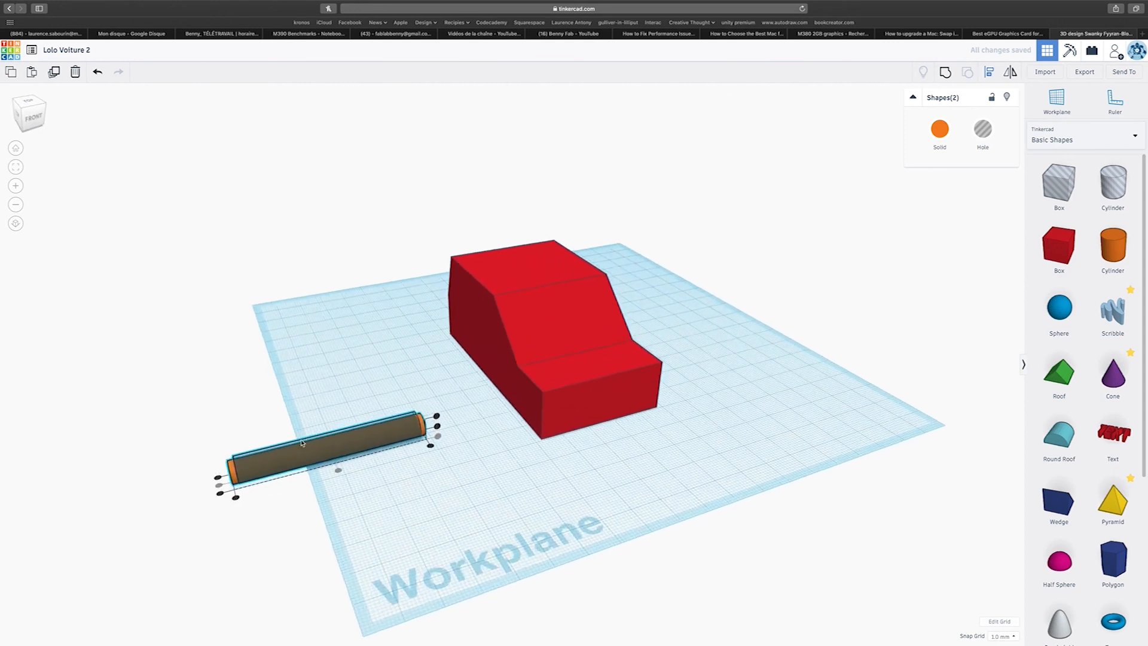
pyautogui.click(429, 433)
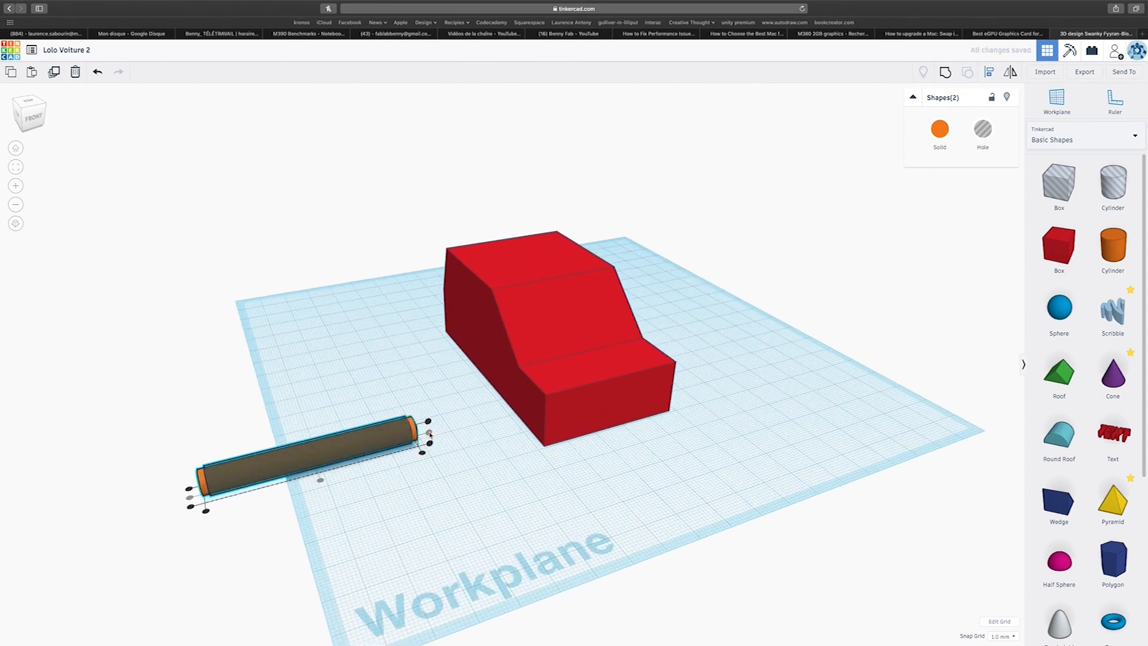
pyautogui.scroll(-2, 429, 433)
pyautogui.moveTo(430, 436); pyautogui.dragTo(365, 481, button='right')
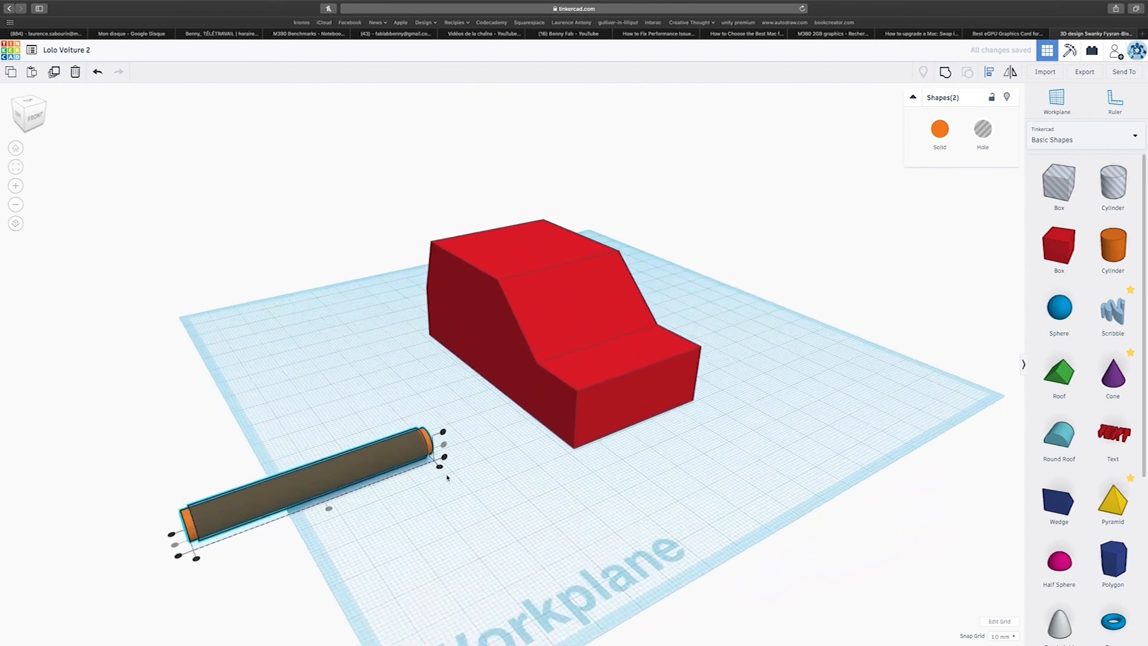
pyautogui.scroll(4, 392, 473)
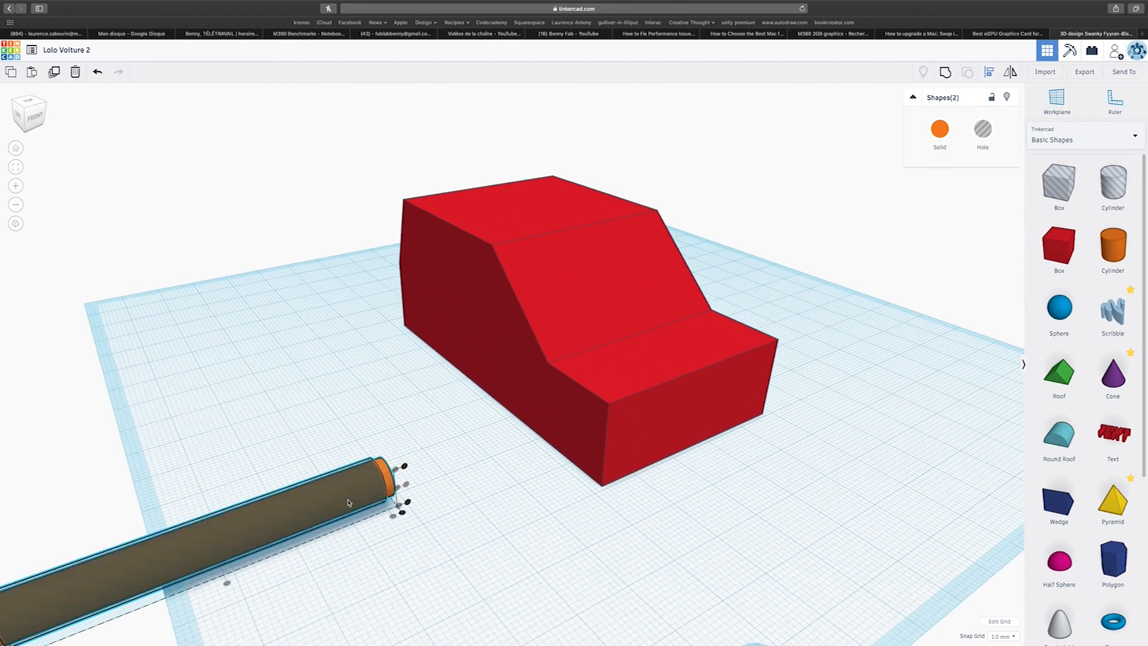
pyautogui.scroll(-3, 262, 460)
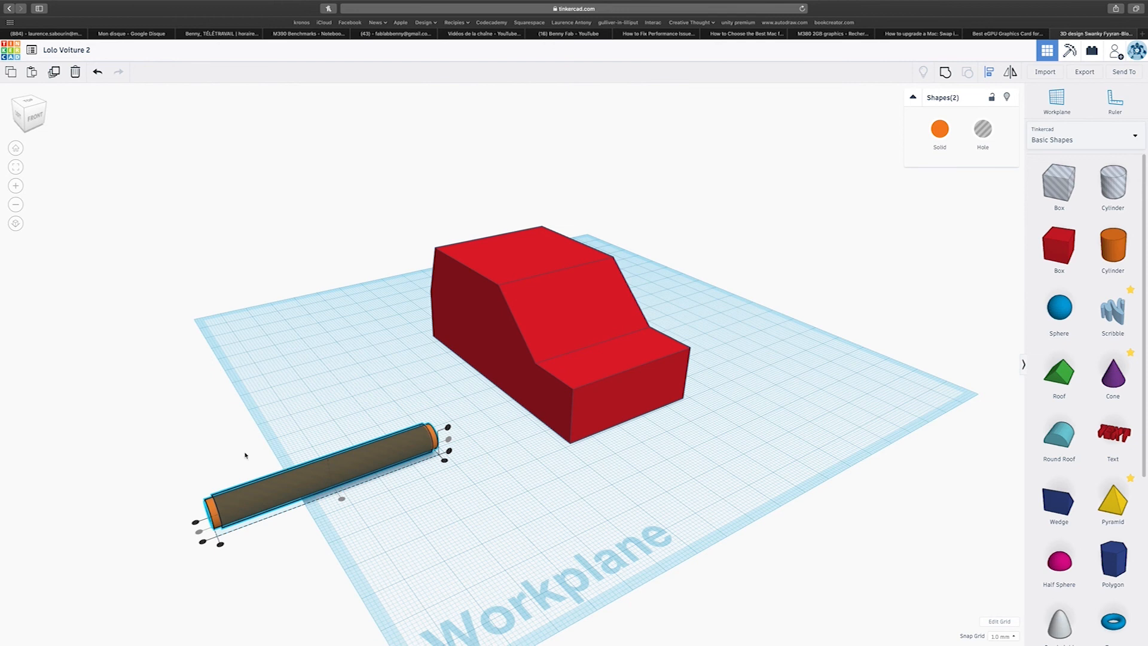
# Step: Move the axle and its hole together about 67.5 mm sideways, through the lower front of the car so they stick out on both sides
pyautogui.moveTo(326, 463); pyautogui.dragTo(628, 371)
pyautogui.moveTo(652, 413); pyautogui.dragTo(551, 350, button='right')
pyautogui.moveTo(553, 327); pyautogui.dragTo(555, 331)
pyautogui.moveTo(557, 359)
pyautogui.mouseDown(button='right')
pyautogui.moveTo(566, 341)
pyautogui.moveTo(565, 351)
pyautogui.mouseUp(button='right')
pyautogui.moveTo(561, 313); pyautogui.dragTo(561, 316)
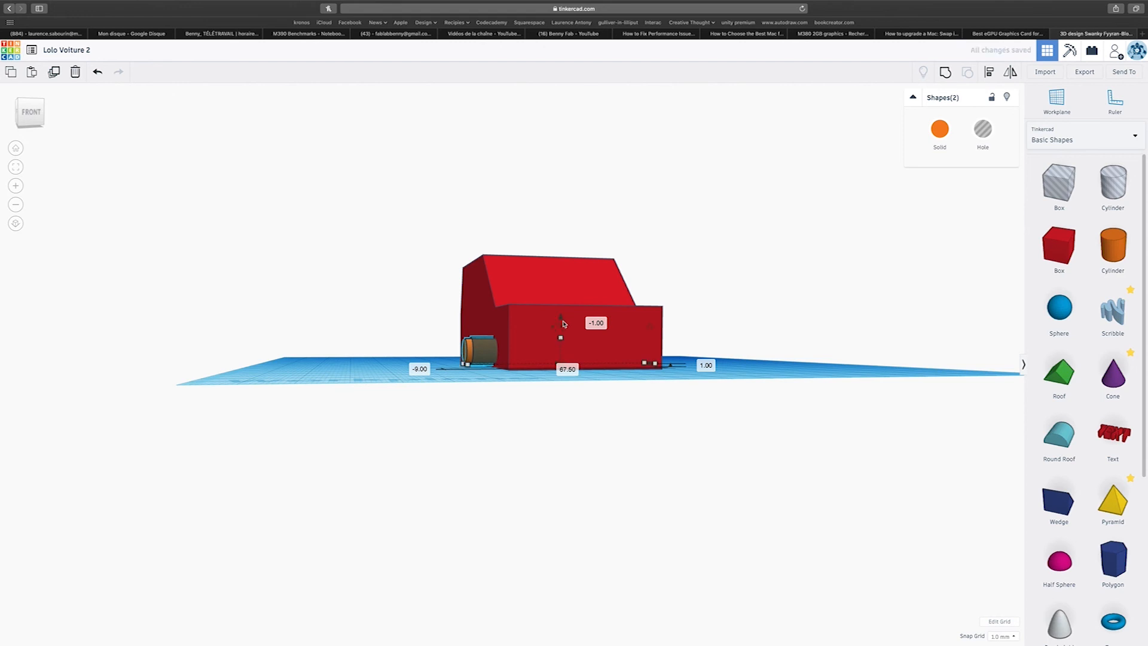
pyautogui.moveTo(558, 400); pyautogui.dragTo(467, 421, button='right')
pyautogui.moveTo(450, 414); pyautogui.dragTo(469, 414)
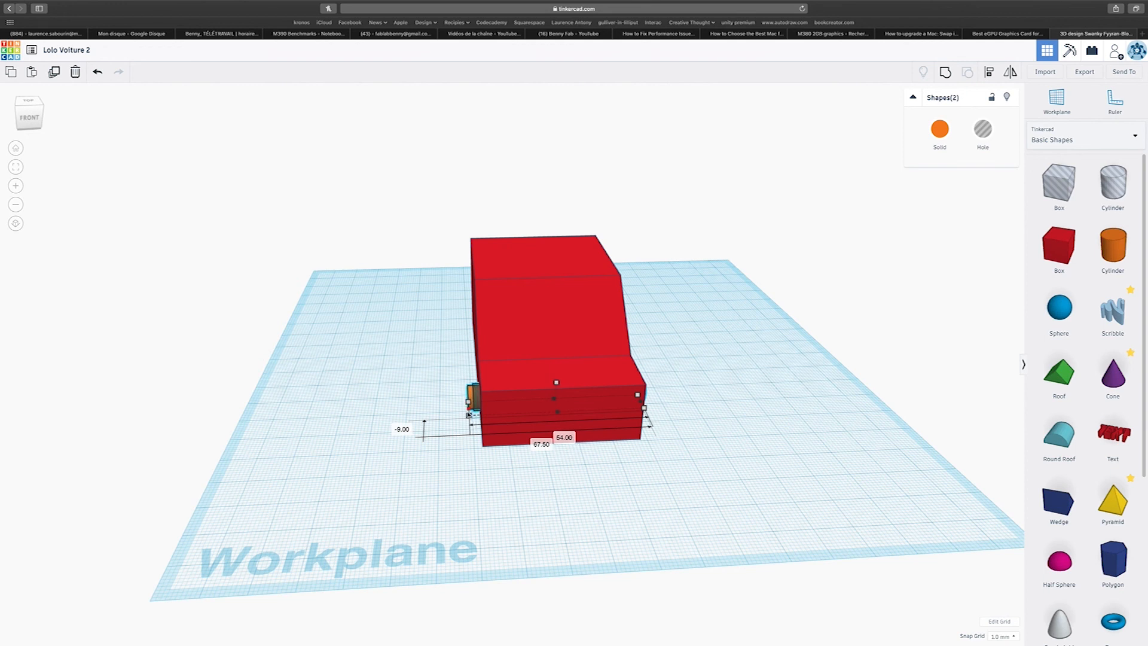
pyautogui.moveTo(708, 431); pyautogui.dragTo(604, 423, button='right')
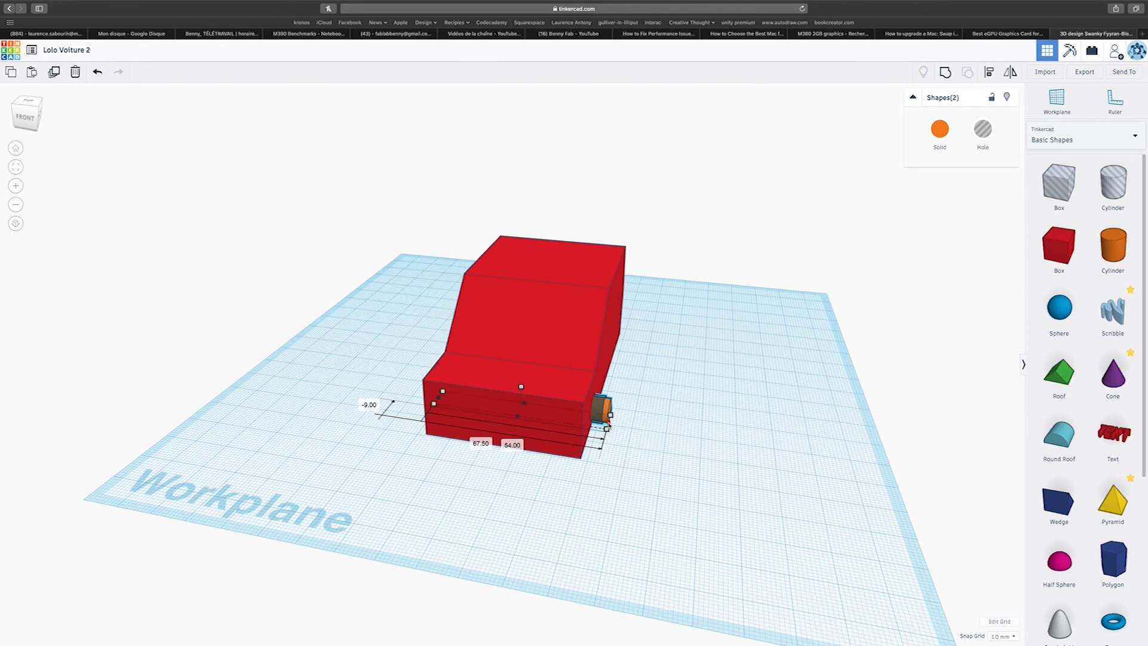
pyautogui.scroll(-2, 622, 441)
pyautogui.scroll(4, 624, 438)
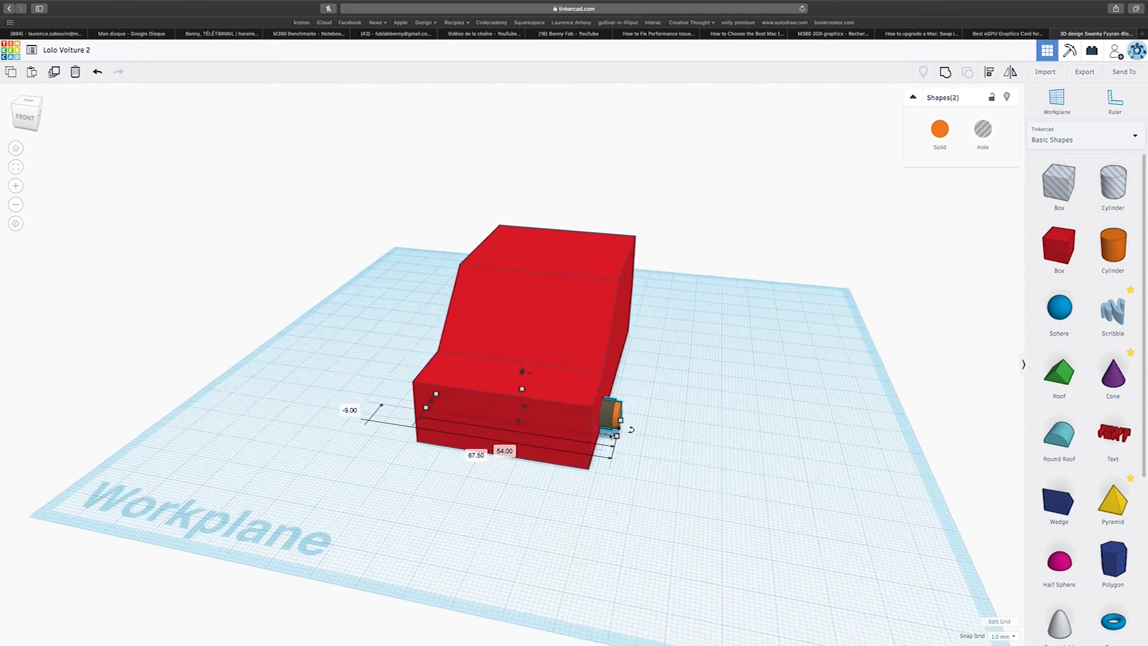
pyautogui.moveTo(644, 440); pyautogui.dragTo(705, 435, button='right')
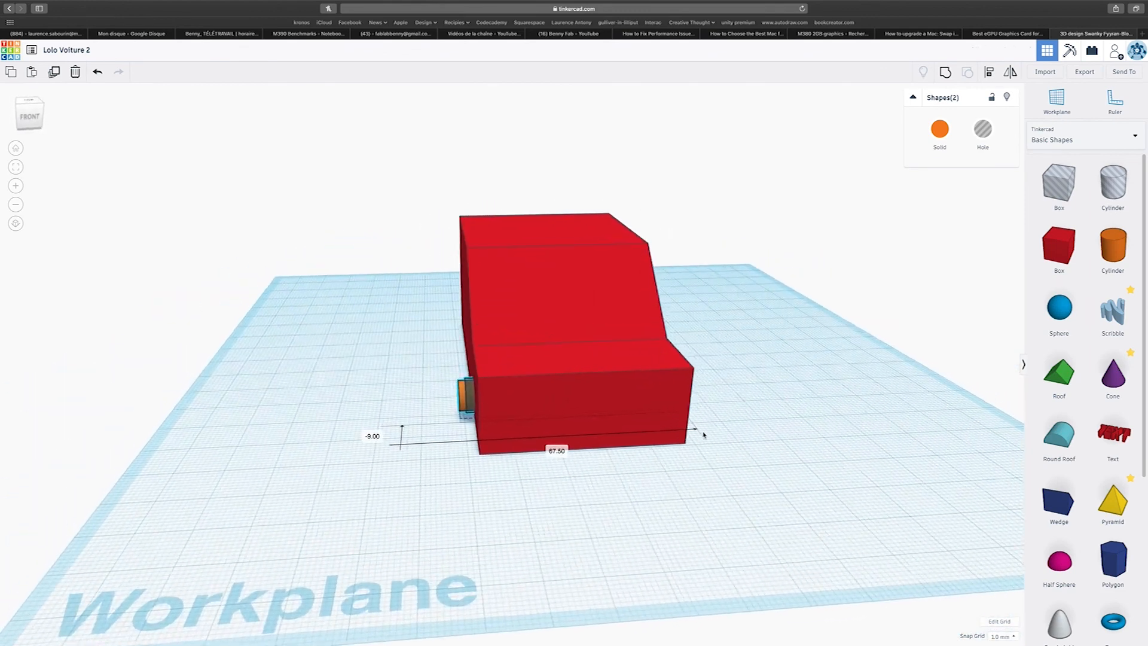
# Step: Select the car, axle and hole and center them on each other across the car's width
pyautogui.moveTo(446, 153); pyautogui.dragTo(711, 482)
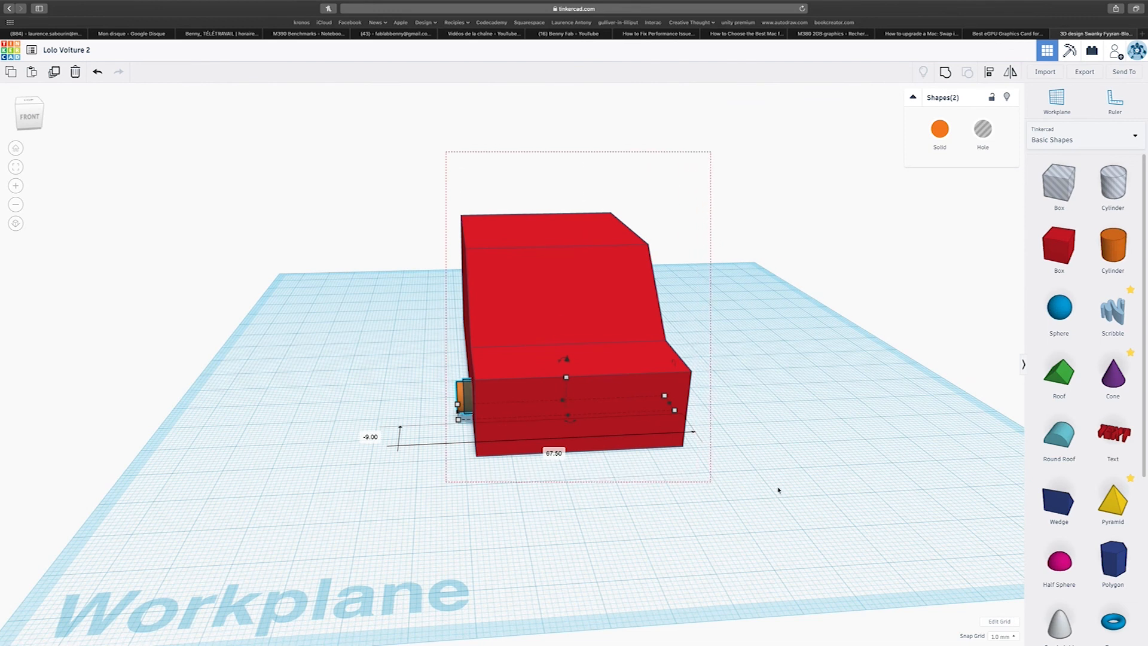
pyautogui.scroll(10, 746, 489)
pyautogui.scroll(-8, 829, 181)
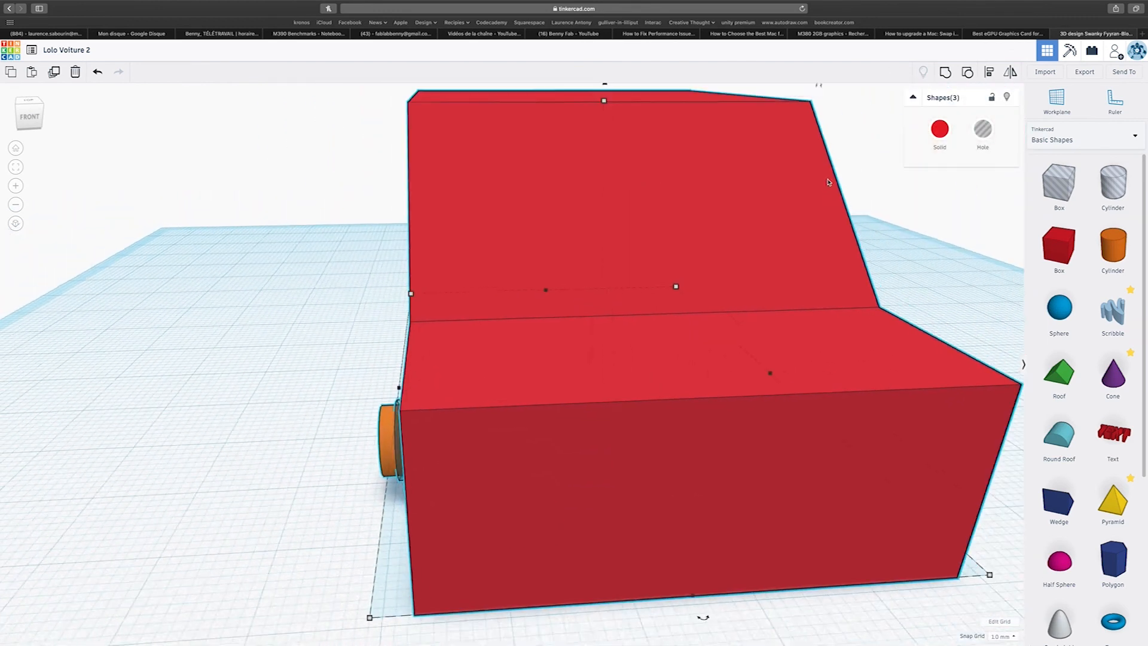
pyautogui.click(984, 75)
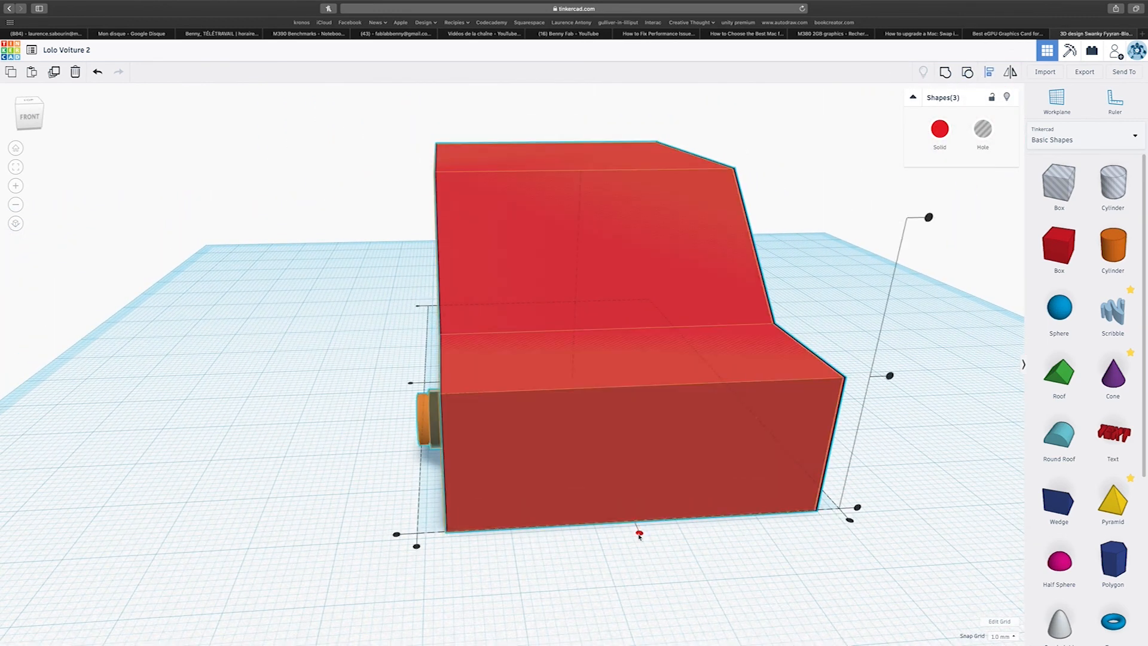
pyautogui.click(639, 533)
pyautogui.scroll(-3, 639, 529)
pyautogui.moveTo(638, 528); pyautogui.dragTo(561, 523, button='right')
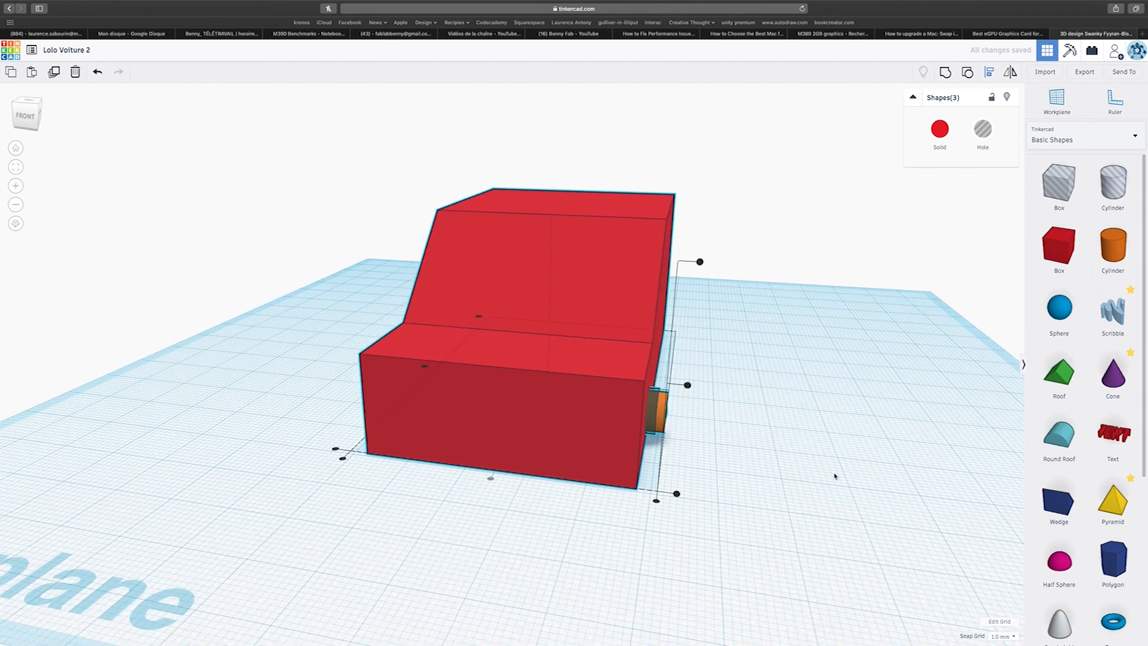
# Step: Place a solid cylinder beside the car's front axle and set it to 64 sides
pyautogui.moveTo(1113, 245); pyautogui.dragTo(729, 453)
pyautogui.moveTo(729, 453); pyautogui.dragTo(733, 379, button='right')
pyautogui.moveTo(950, 179); pyautogui.dragTo(984, 179)
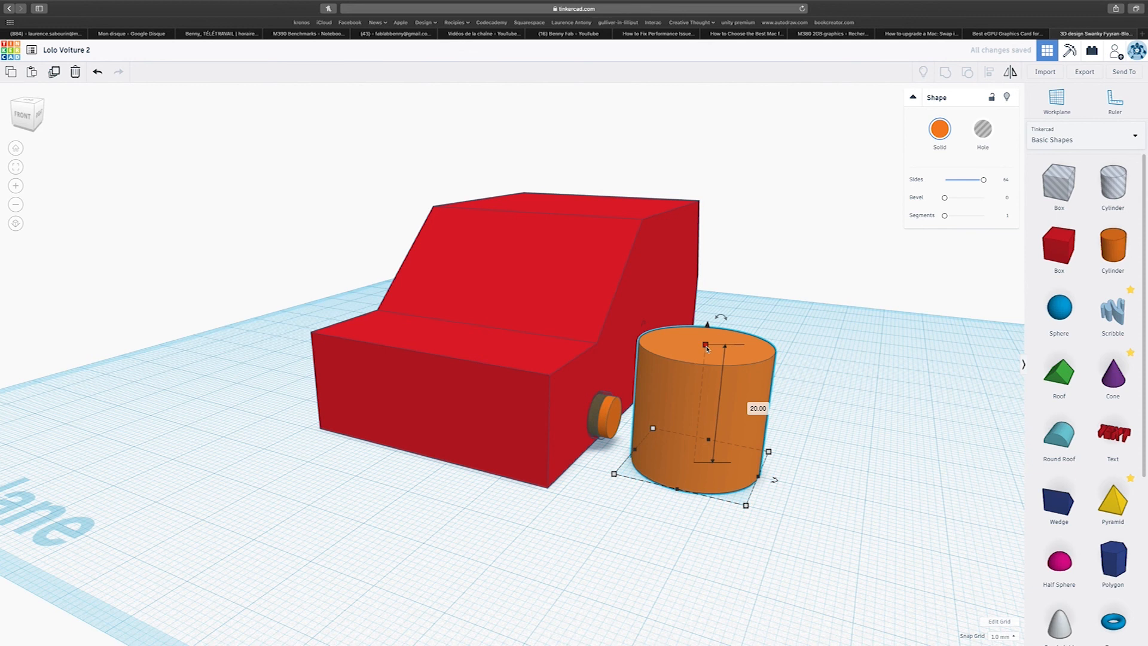
pyautogui.moveTo(707, 346); pyautogui.dragTo(702, 425)
pyautogui.scroll(2, 696, 433)
pyautogui.press('super+z')
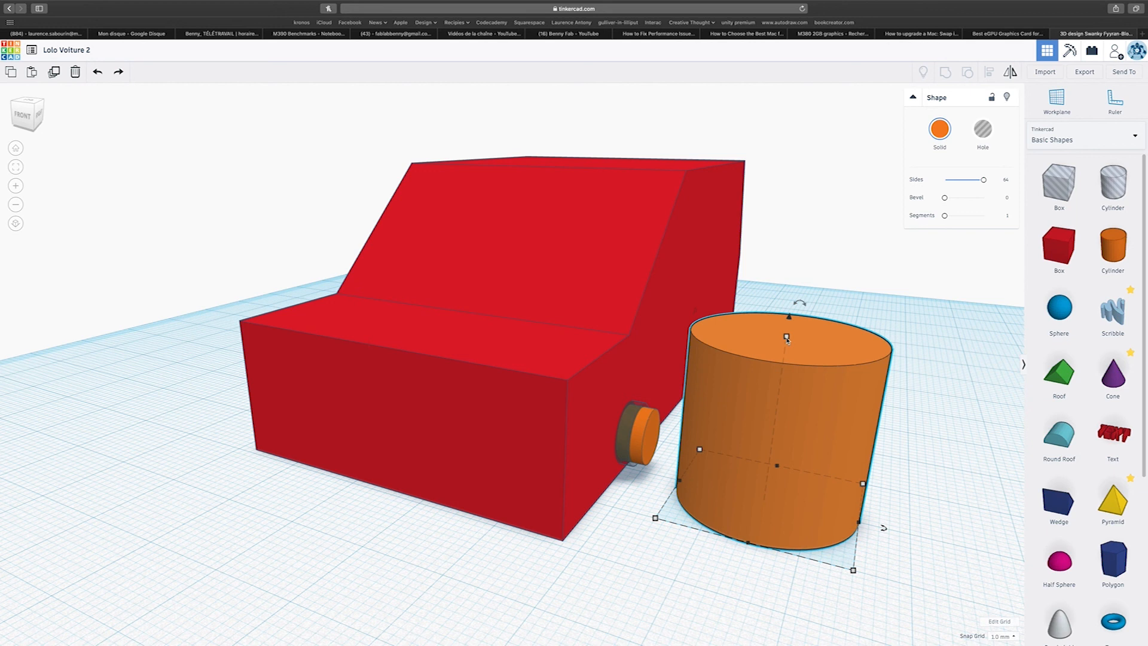
# Step: Shrink the new cylinder proportionally, rotate it 90° onto its side and thin it to a 6.5 mm wide wheel
pyautogui.keyDown('shift'); pyautogui.moveTo(787, 339); pyautogui.dragTo(772, 379); pyautogui.keyUp('shift')
pyautogui.moveTo(770, 380); pyautogui.dragTo(805, 390, button='right')
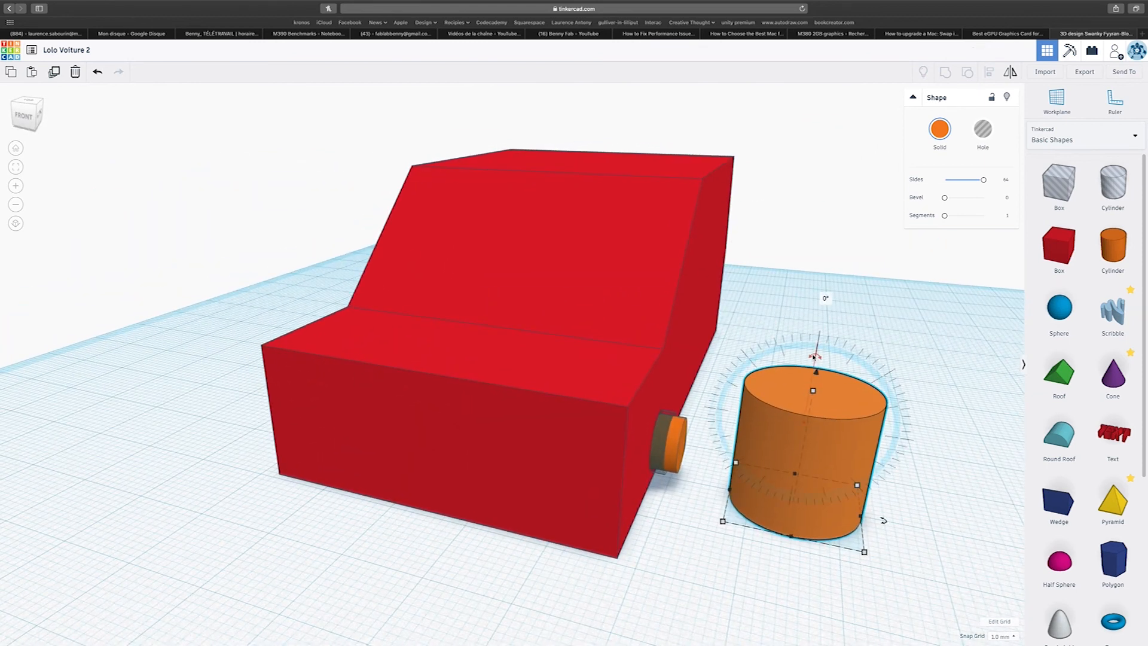
pyautogui.moveTo(814, 357); pyautogui.dragTo(861, 424)
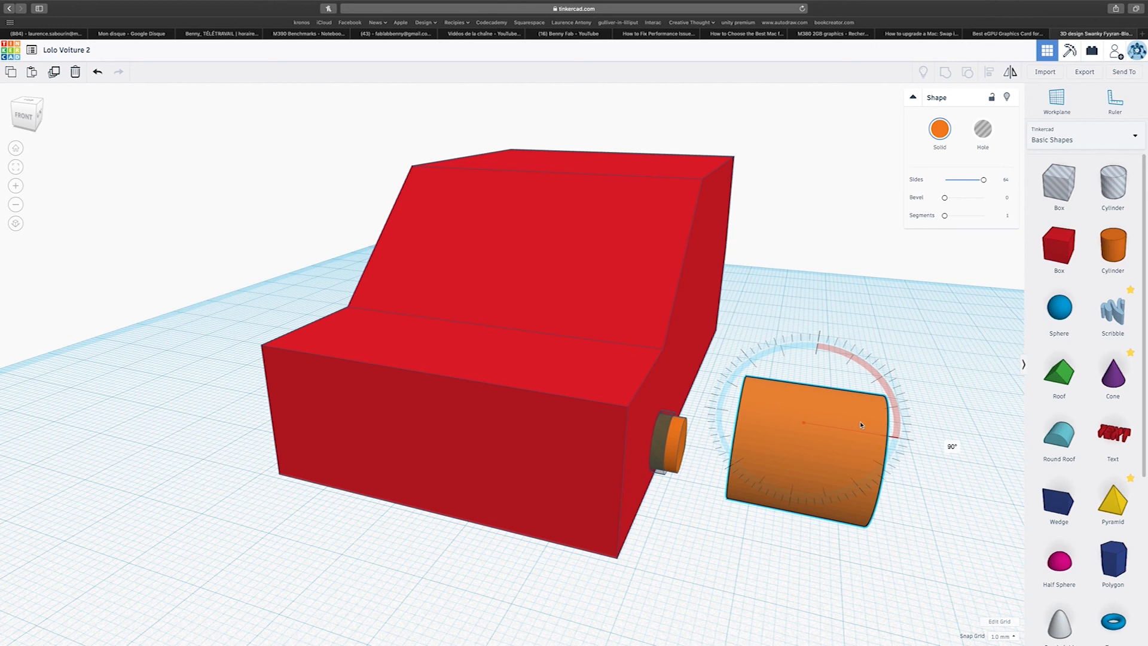
pyautogui.moveTo(863, 518); pyautogui.dragTo(784, 516)
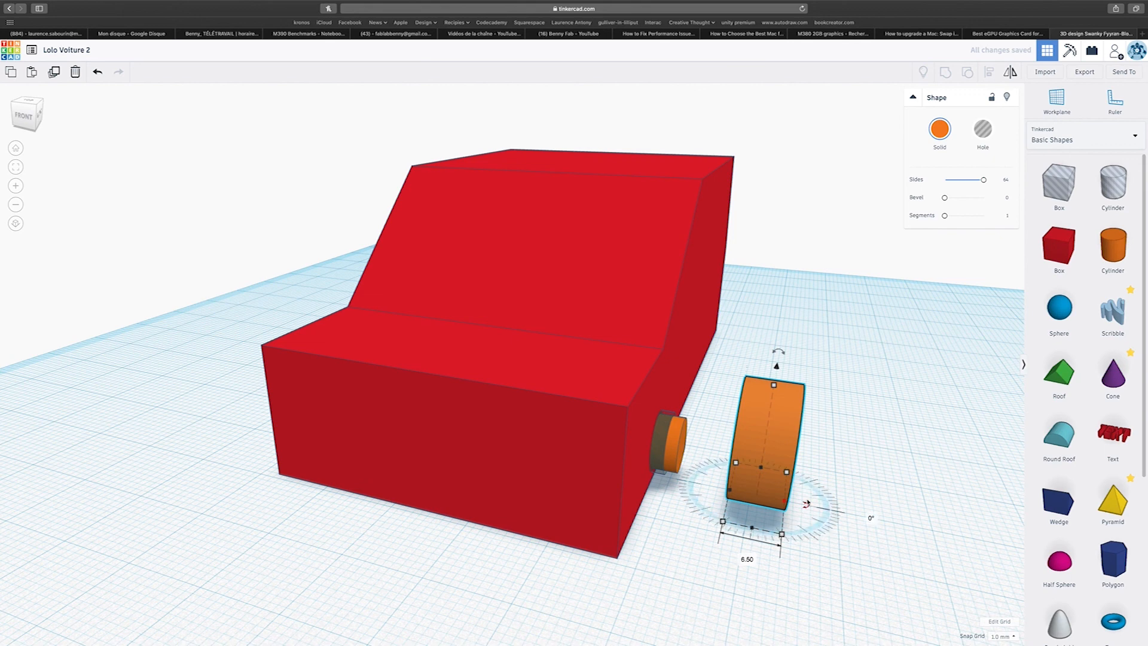
# Step: Move the wheel against the car's side, over the protruding end of the front axle
pyautogui.moveTo(771, 427); pyautogui.dragTo(706, 437)
pyautogui.moveTo(706, 438); pyautogui.dragTo(538, 404, button='right')
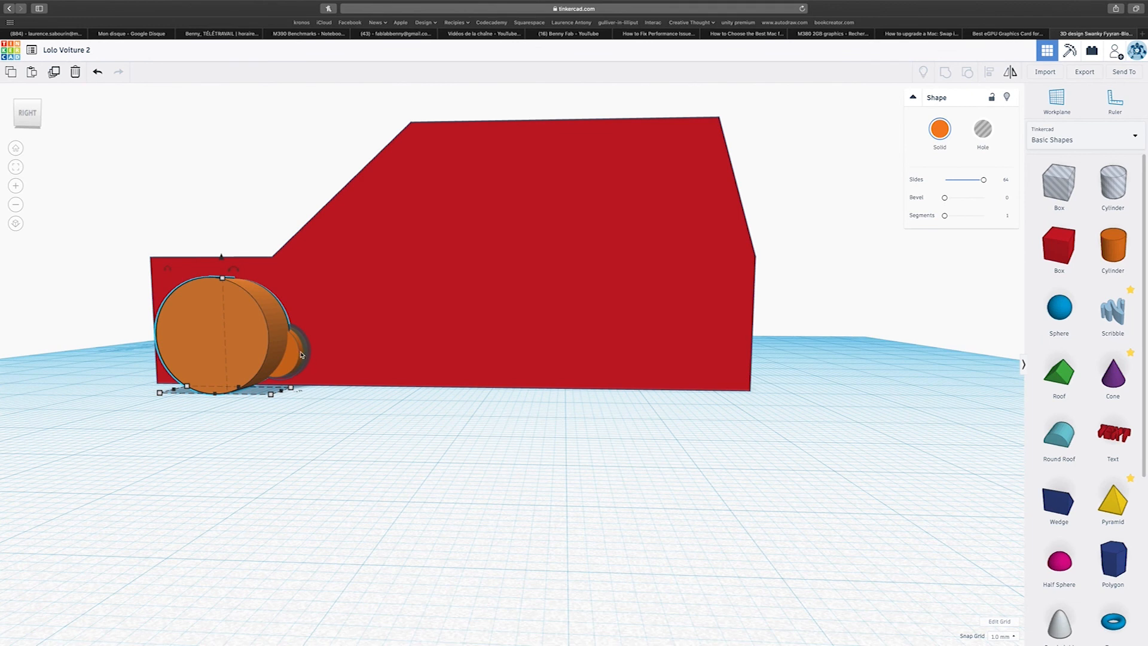
pyautogui.moveTo(292, 356); pyautogui.dragTo(607, 403, button='right')
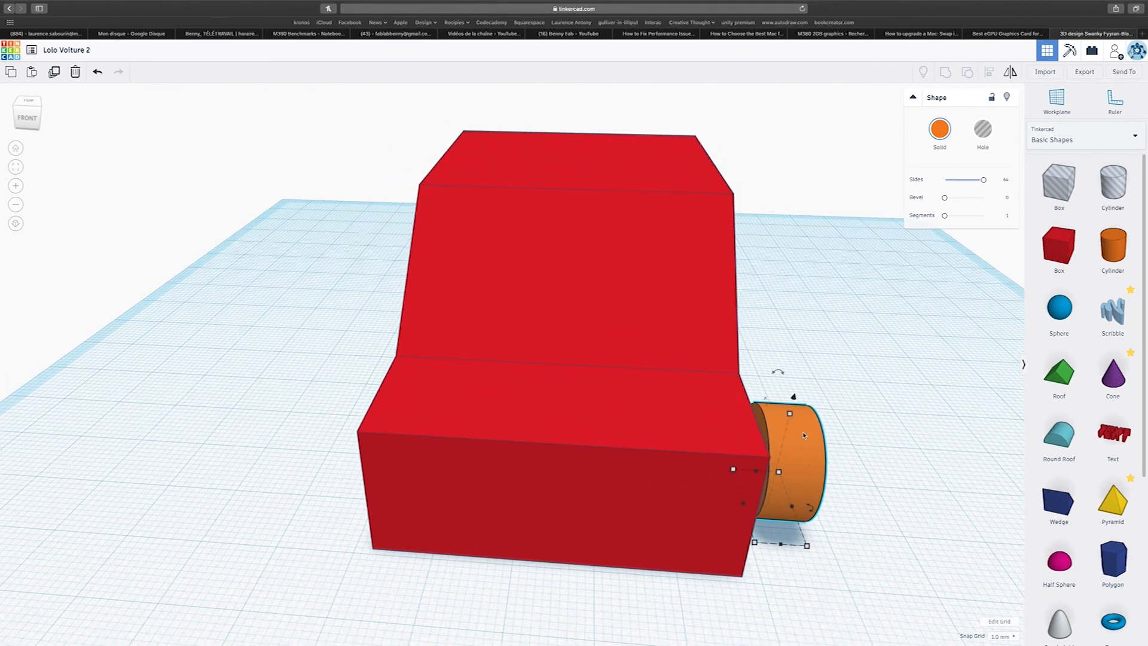
# Step: Make the wheel slightly thinner and place a duplicate 55 mm away at the other end of the front axle
pyautogui.click(816, 486)
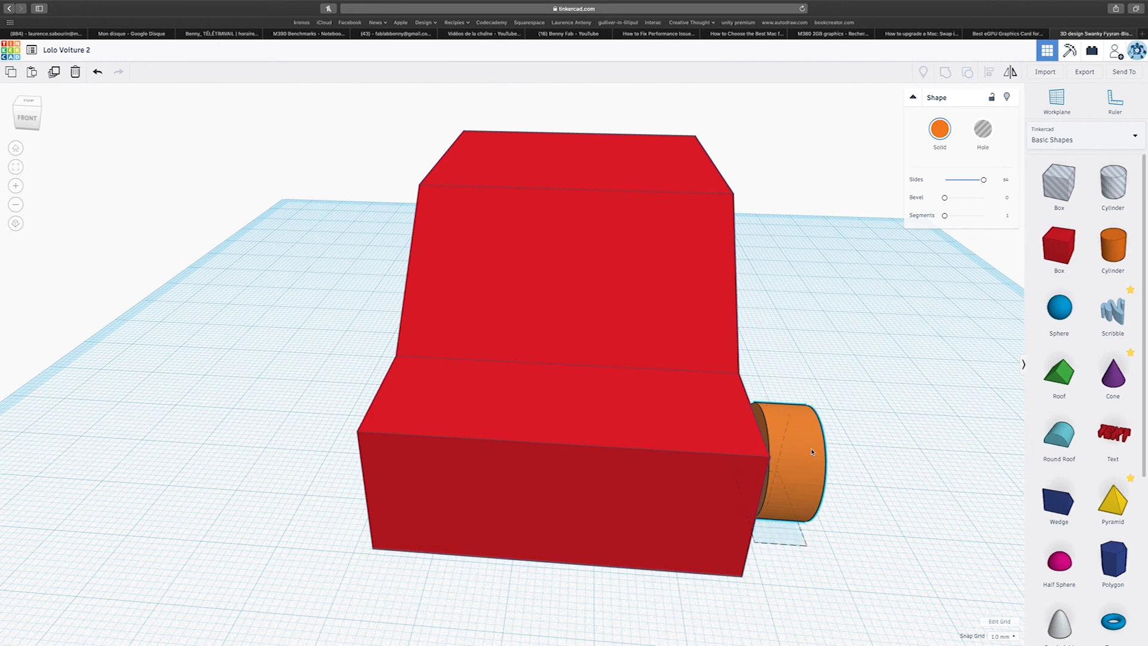
pyautogui.moveTo(794, 509); pyautogui.dragTo(777, 506)
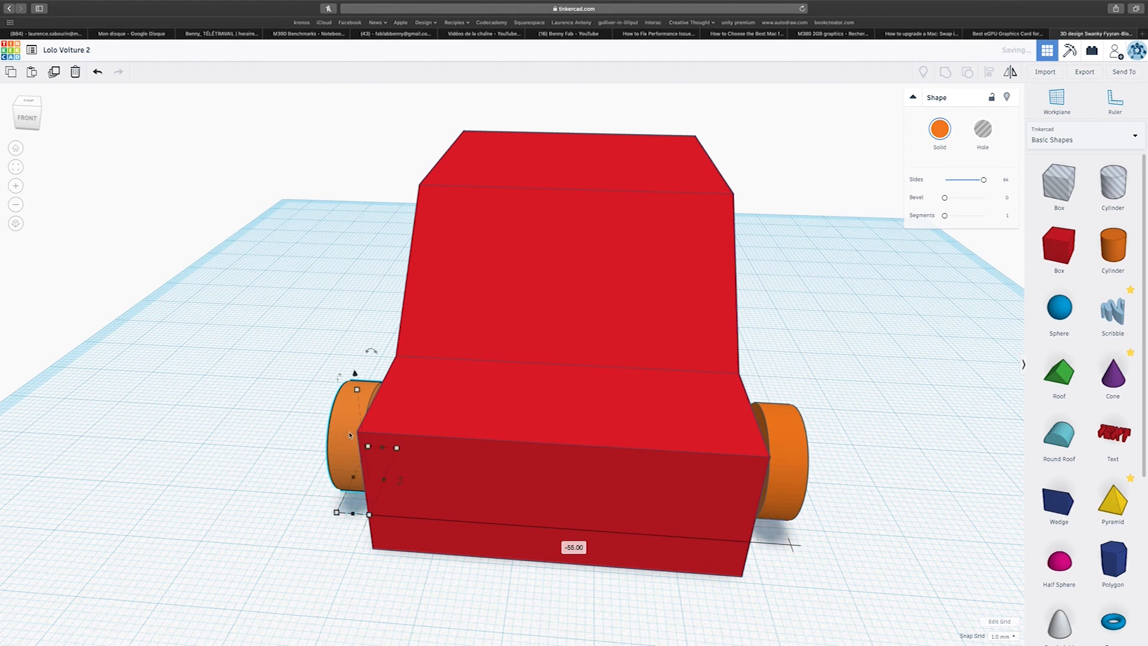
pyautogui.moveTo(358, 386); pyautogui.dragTo(405, 385, button='right')
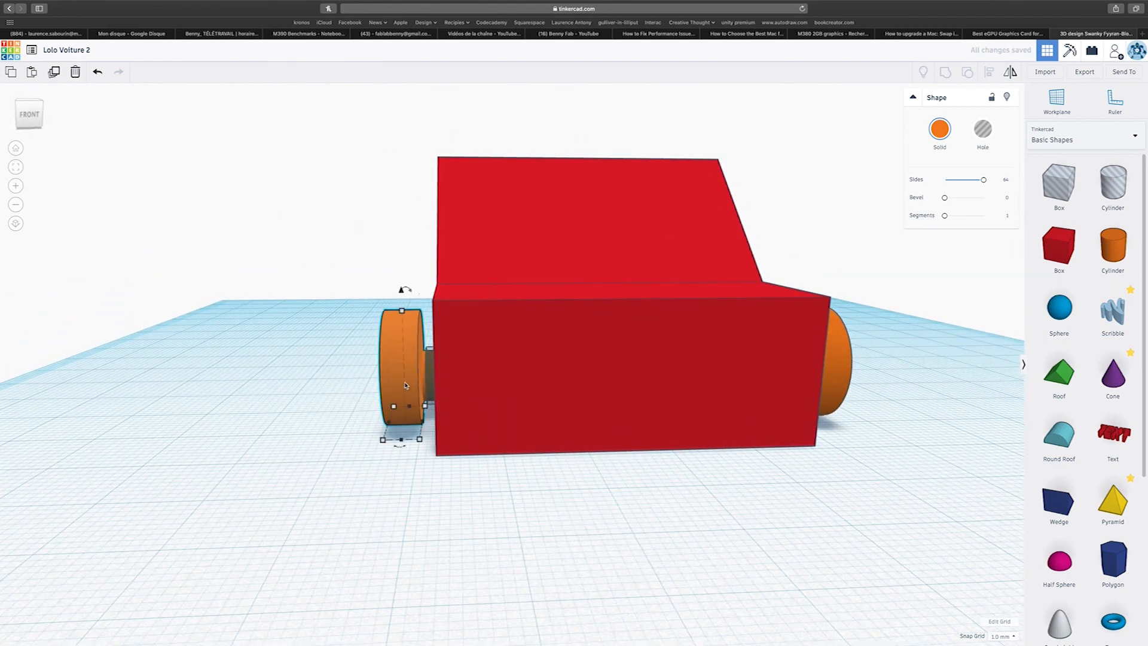
pyautogui.scroll(-5, 405, 386)
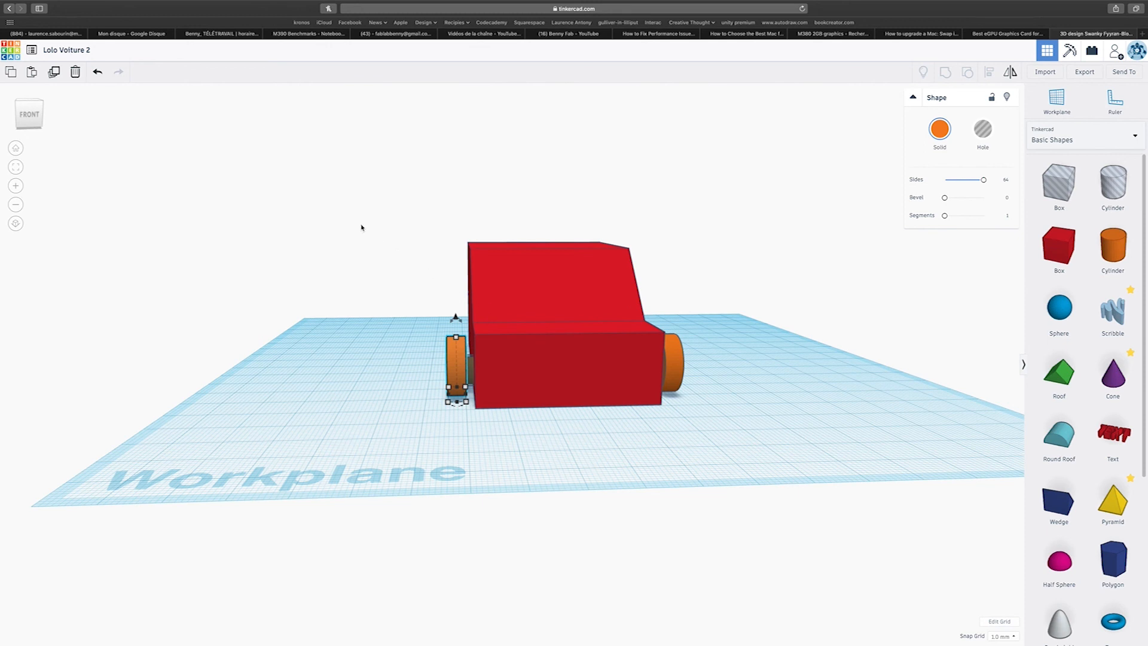
# Step: Select both wheels, the axle and its hole without the car body, and center them on each other lengthwise along the car and vertically
pyautogui.moveTo(357, 219); pyautogui.dragTo(774, 424)
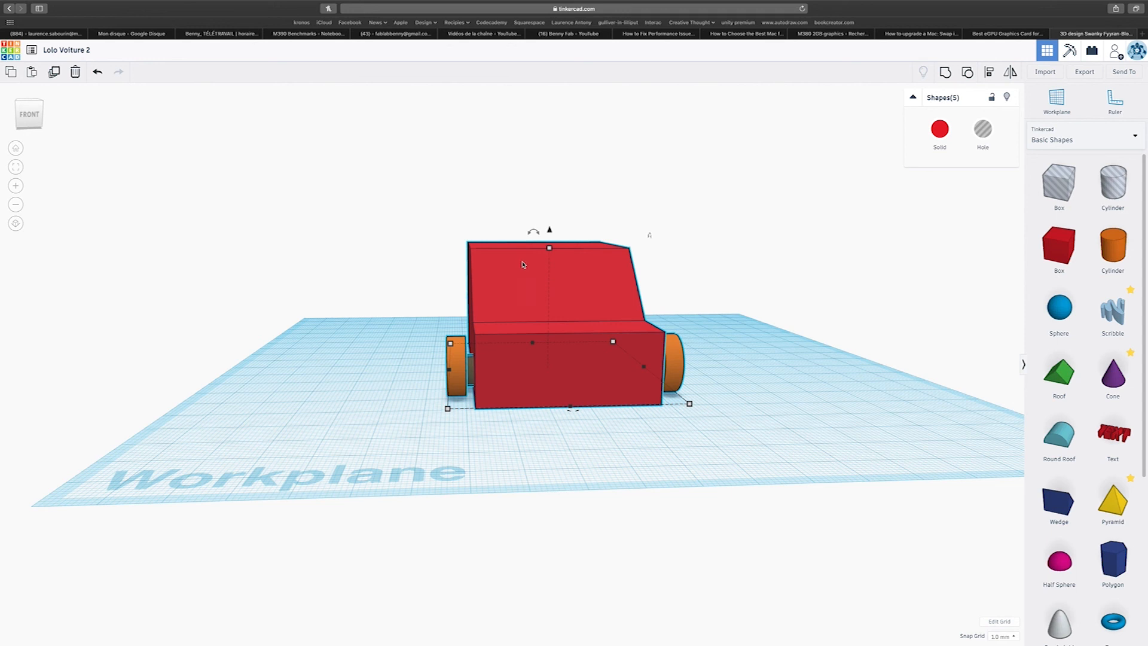
pyautogui.keyDown('shift'); pyautogui.click(502, 285); pyautogui.keyUp('shift')
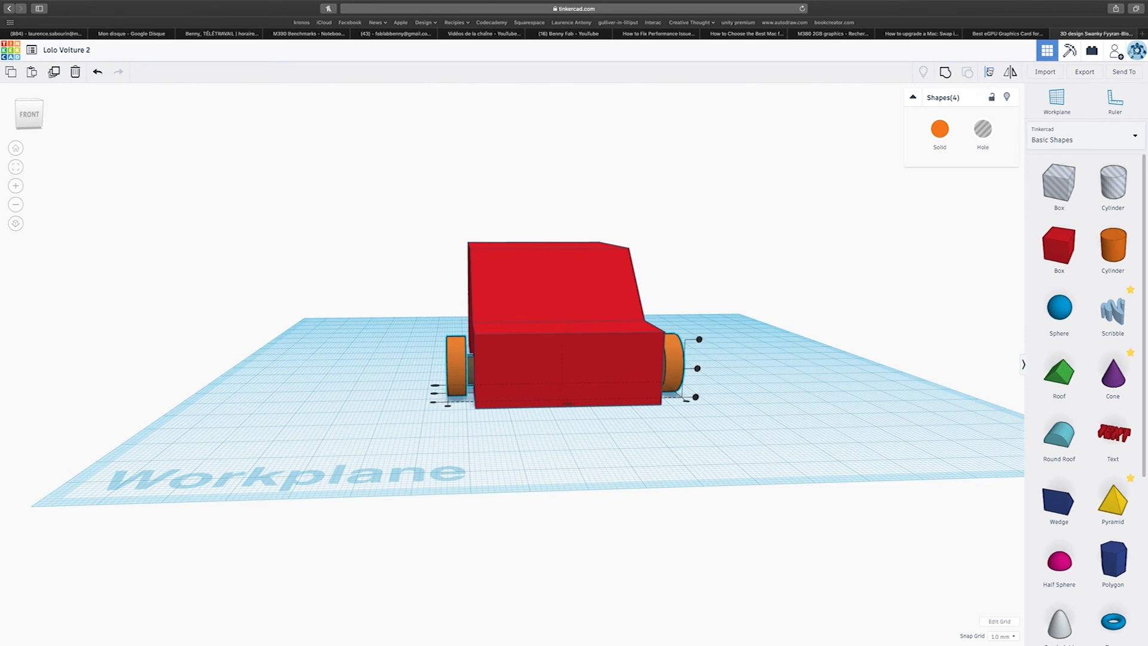
pyautogui.moveTo(532, 374); pyautogui.dragTo(583, 422, button='right')
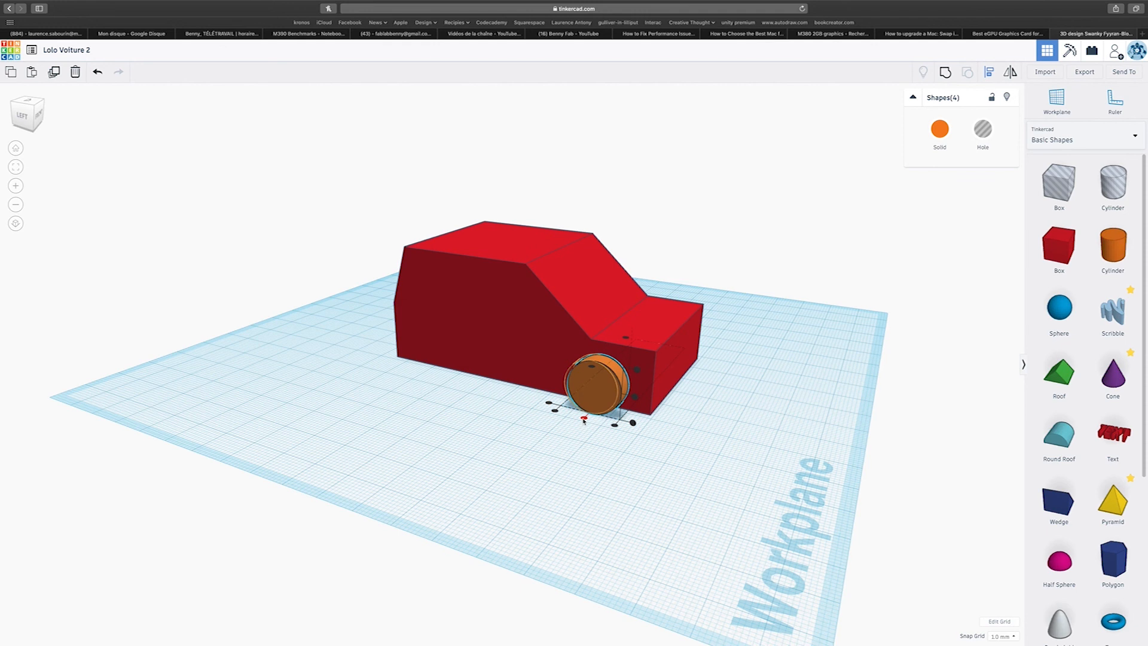
pyautogui.click(584, 418)
pyautogui.click(635, 397)
pyautogui.moveTo(784, 367); pyautogui.dragTo(548, 404, button='right')
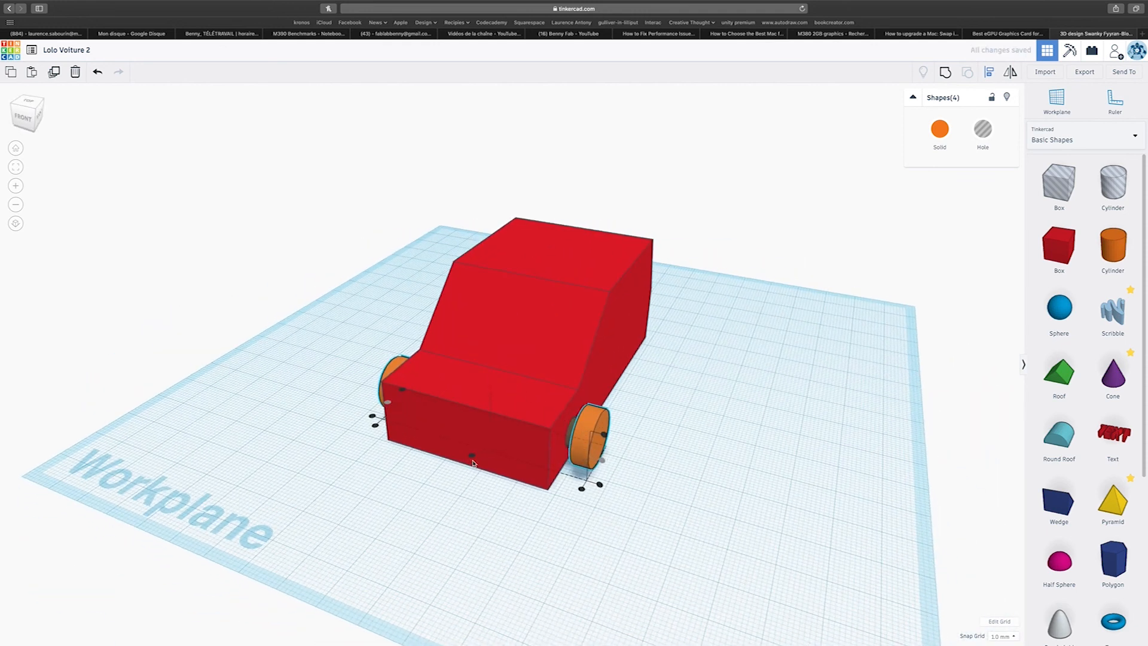
pyautogui.moveTo(438, 434); pyautogui.dragTo(528, 426, button='right')
pyautogui.click(528, 426)
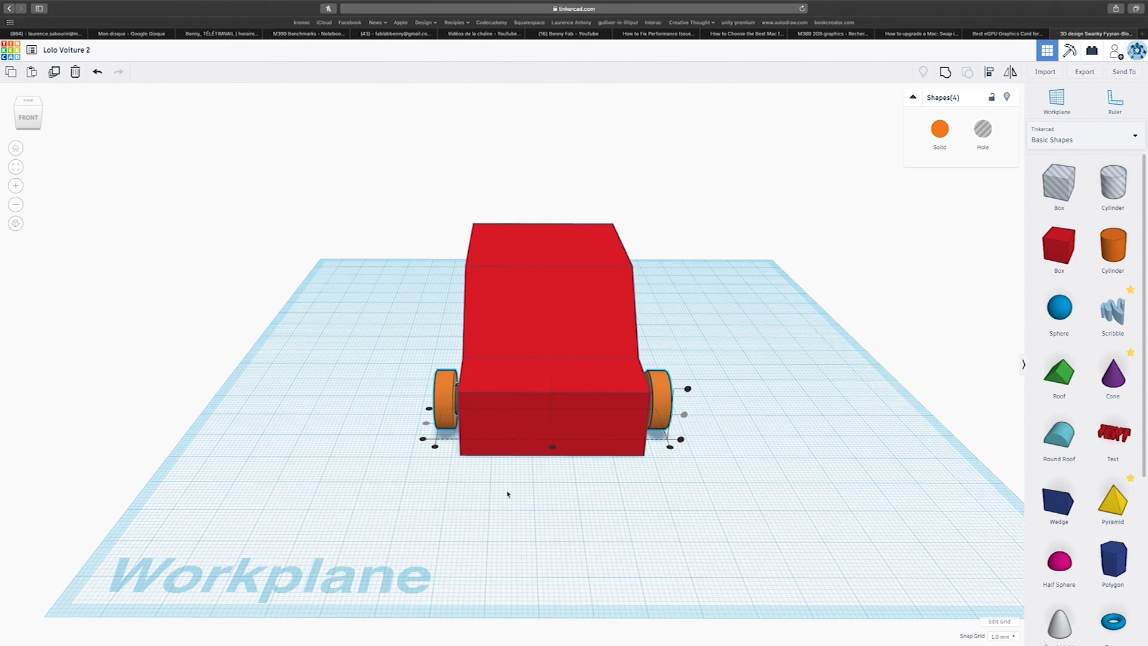
pyautogui.moveTo(507, 492); pyautogui.dragTo(583, 400, button='right')
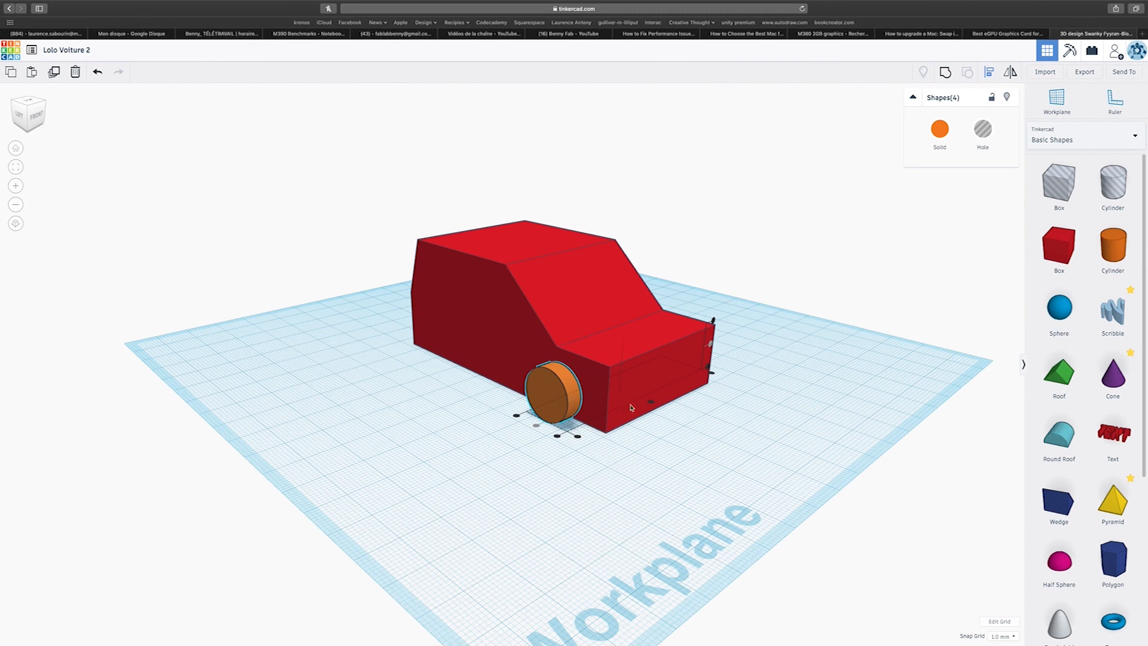
# Step: Select both front wheels, their axle and its hole, leaving out the car body, and check the set from the front
pyautogui.moveTo(371, 295); pyautogui.dragTo(787, 464)
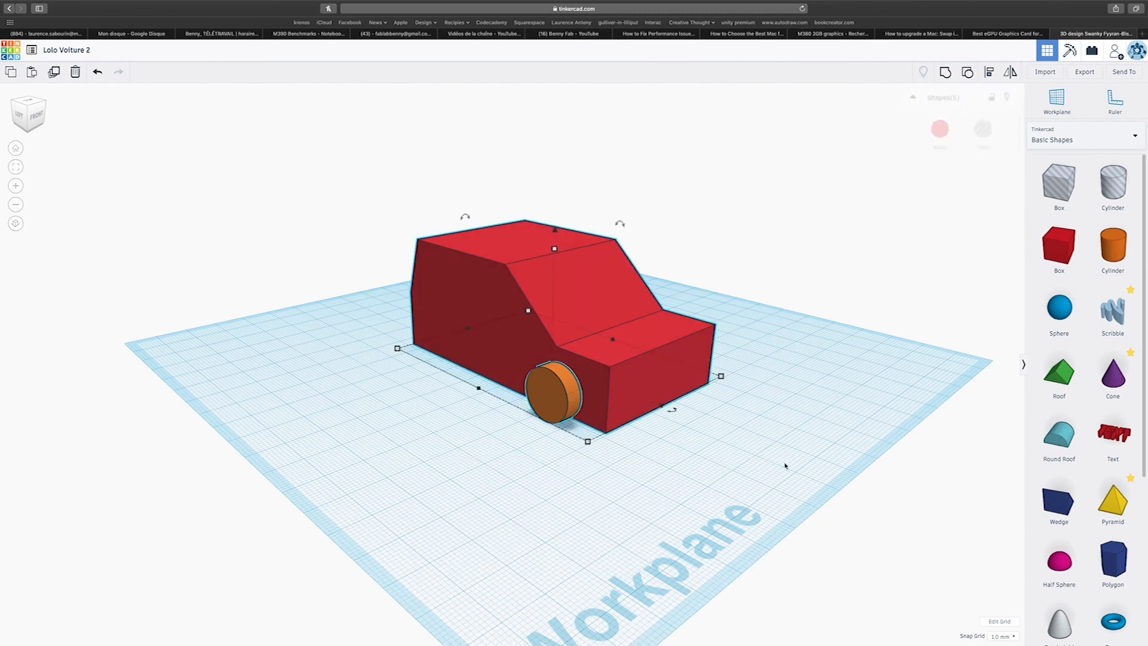
pyautogui.scroll(3, 512, 258)
pyautogui.keyDown('shift'); pyautogui.click(512, 258); pyautogui.keyUp('shift')
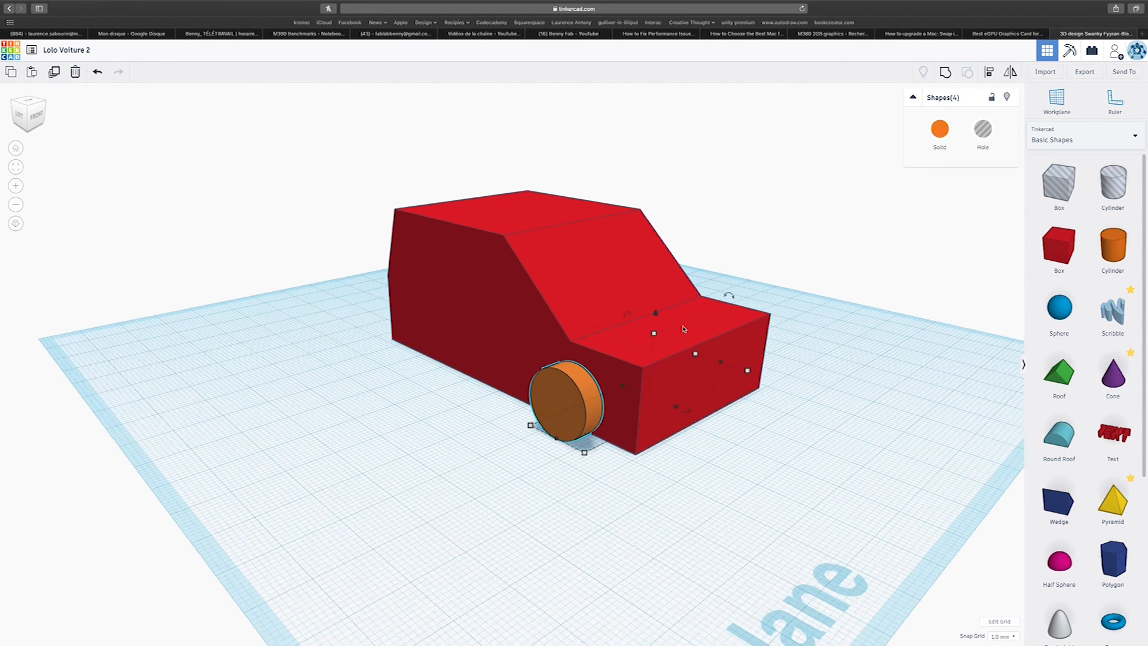
pyautogui.moveTo(658, 315); pyautogui.dragTo(512, 293, button='right')
pyautogui.moveTo(568, 295); pyautogui.dragTo(566, 311)
pyautogui.moveTo(566, 311)
pyautogui.mouseDown(button='right')
pyautogui.moveTo(568, 279)
pyautogui.moveTo(568, 307)
pyautogui.mouseUp(button='right')
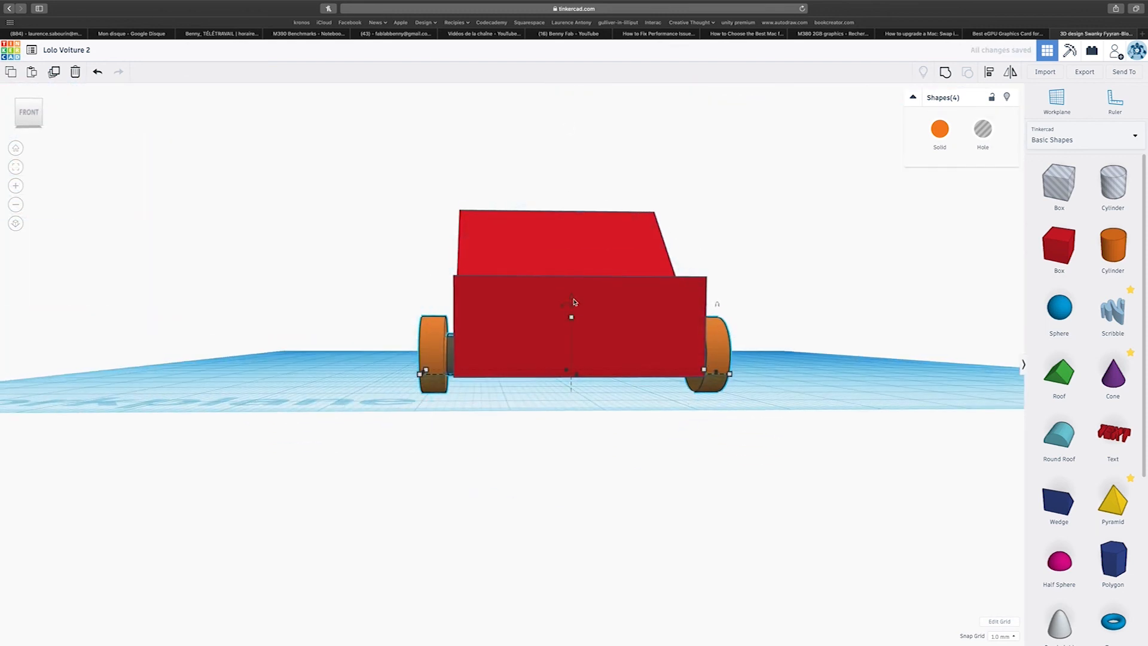
pyautogui.moveTo(571, 319)
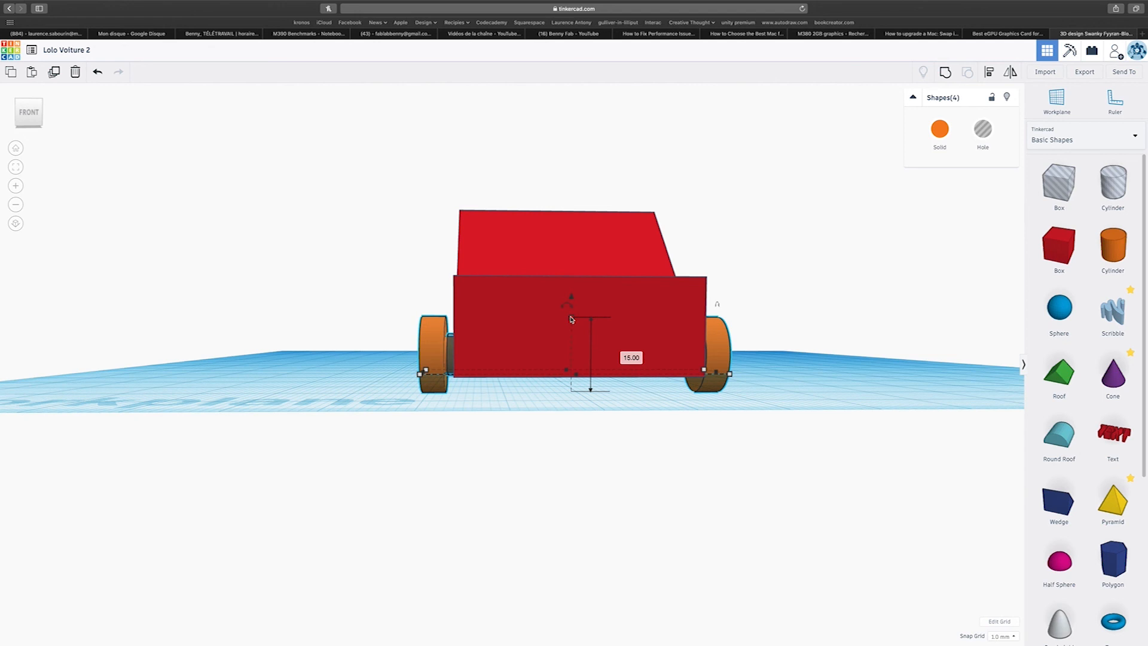
pyautogui.moveTo(571, 318); pyautogui.dragTo(512, 341, button='right')
pyautogui.moveTo(512, 333); pyautogui.dragTo(514, 325)
pyautogui.moveTo(514, 323); pyautogui.dragTo(669, 520, button='right')
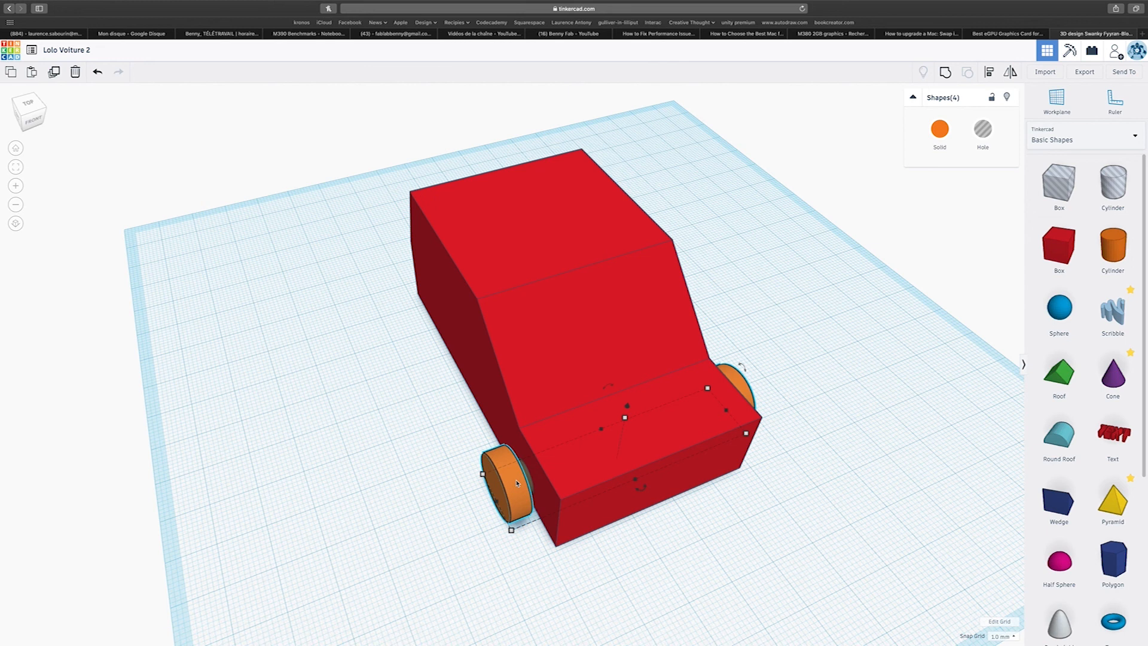
pyautogui.keyDown('alt'); pyautogui.moveTo(518, 483); pyautogui.dragTo(461, 306); pyautogui.keyUp('alt')
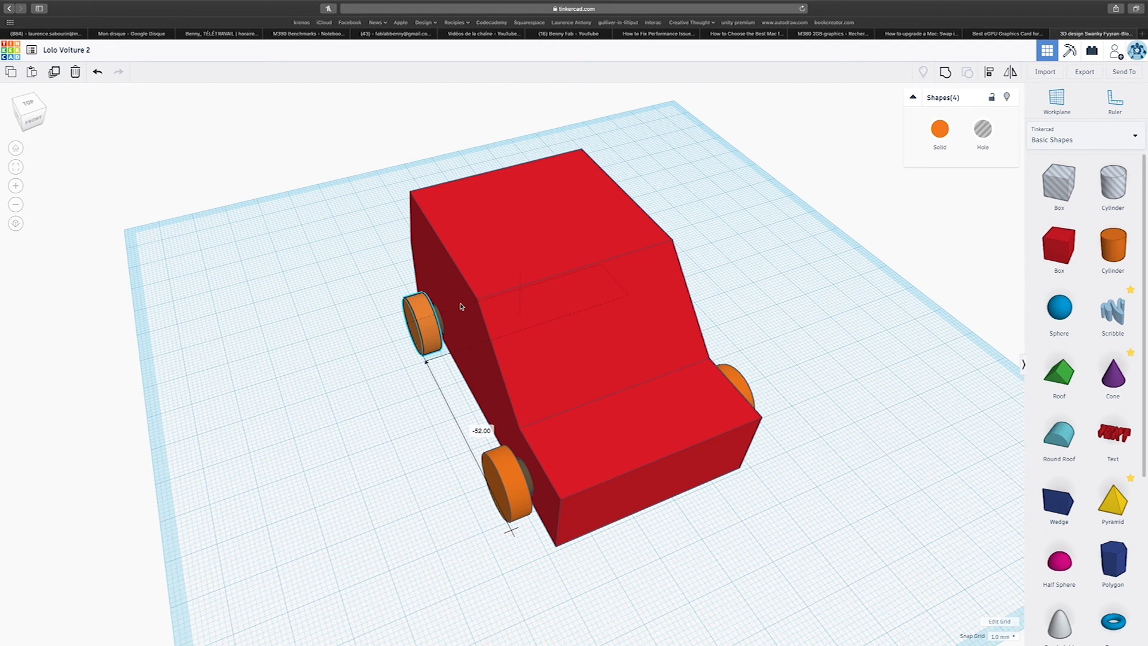
pyautogui.scroll(3, 461, 307)
pyautogui.press('super+z')
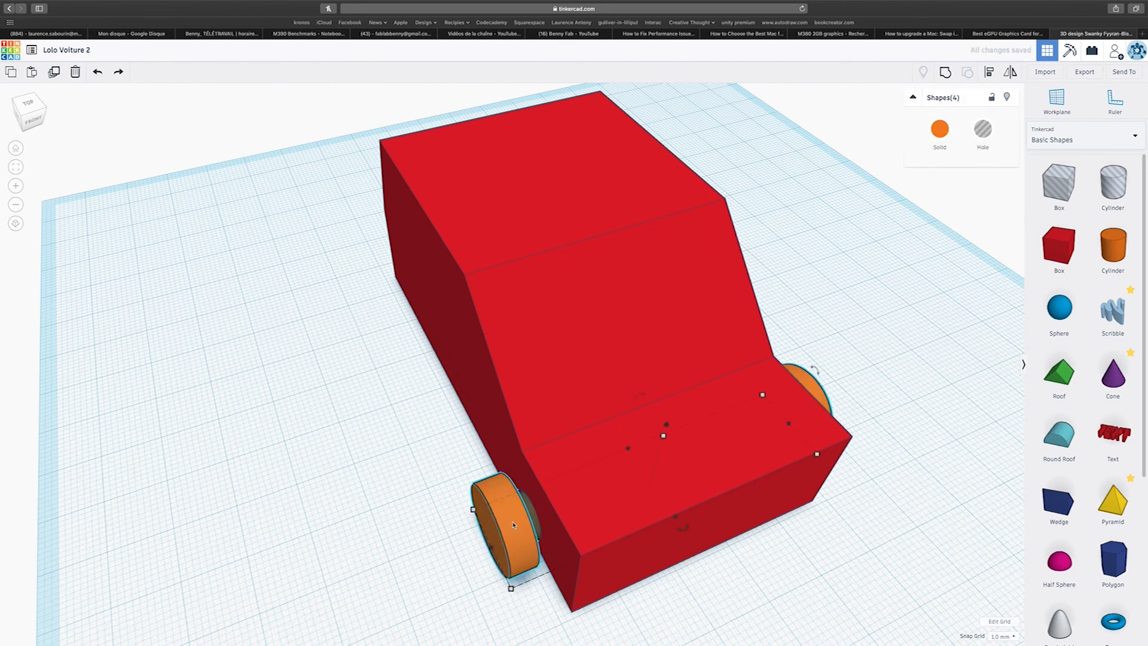
# Step: Duplicate the front wheels, axle and hole 55 mm toward the back of the car to form the rear set
pyautogui.moveTo(512, 526); pyautogui.dragTo(419, 299)
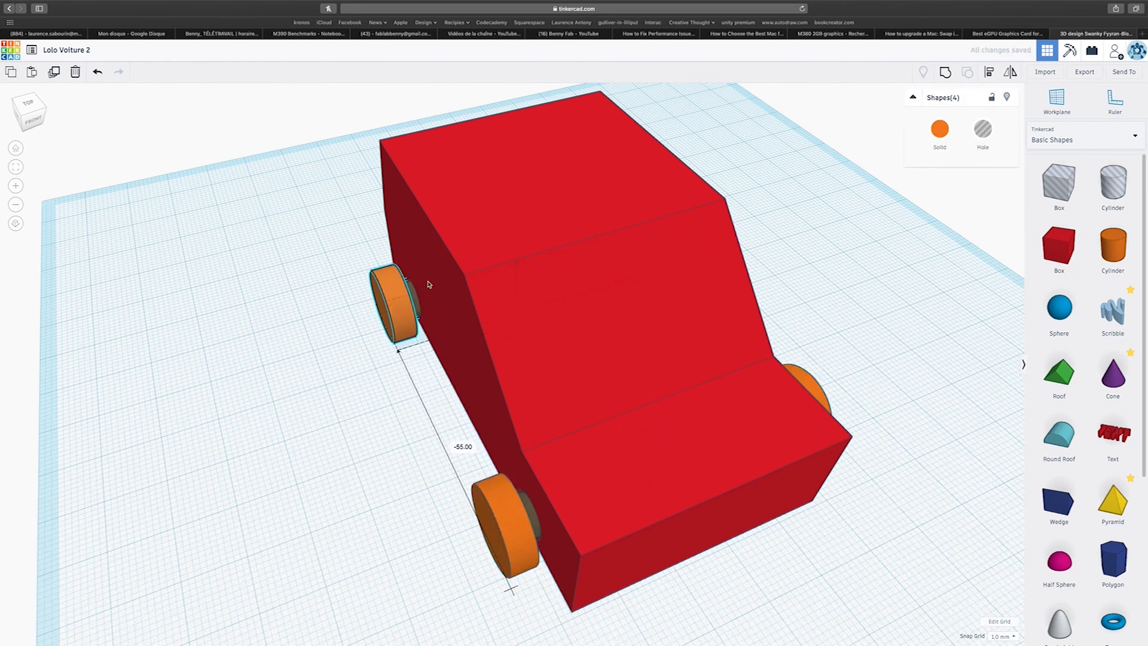
pyautogui.moveTo(454, 298); pyautogui.dragTo(500, 357, button='right')
pyautogui.scroll(5, 500, 357)
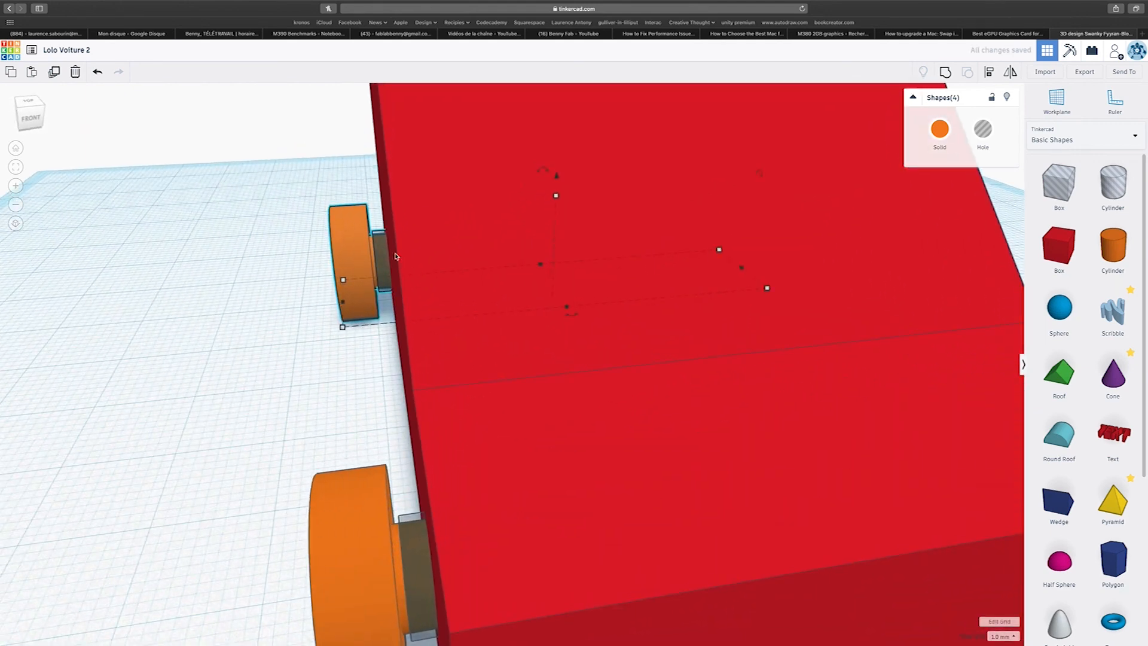
pyautogui.scroll(2, 380, 227)
# Step: Group the car body with the front and rear axle holes so the holes are cut through it
pyautogui.click(379, 226)
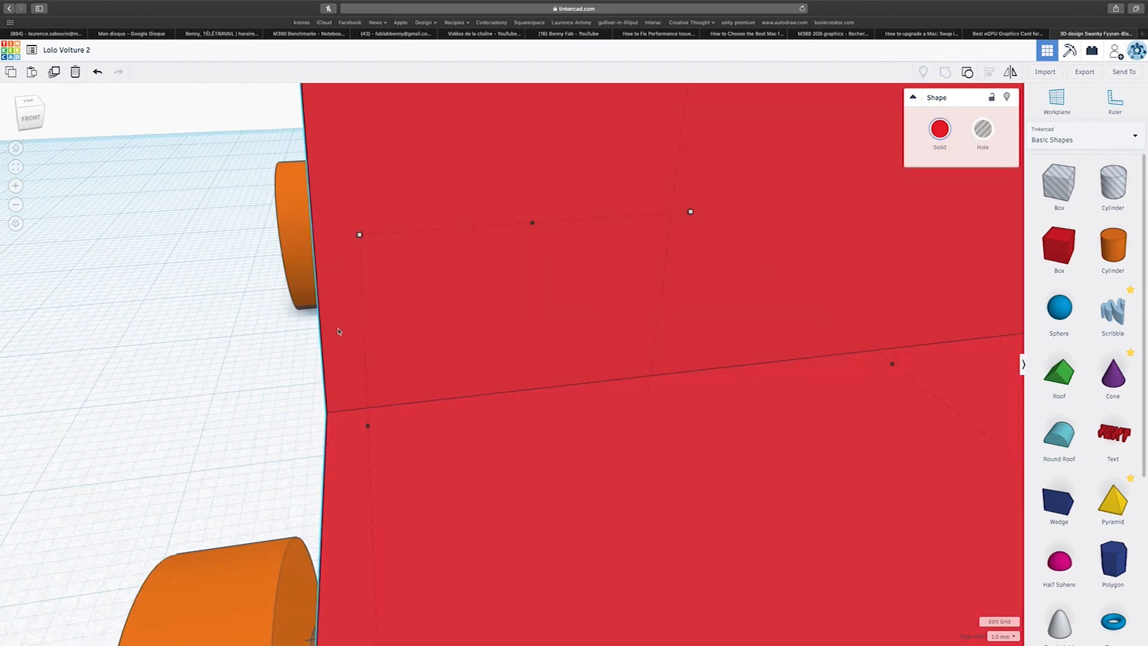
pyautogui.scroll(-2, 253, 363)
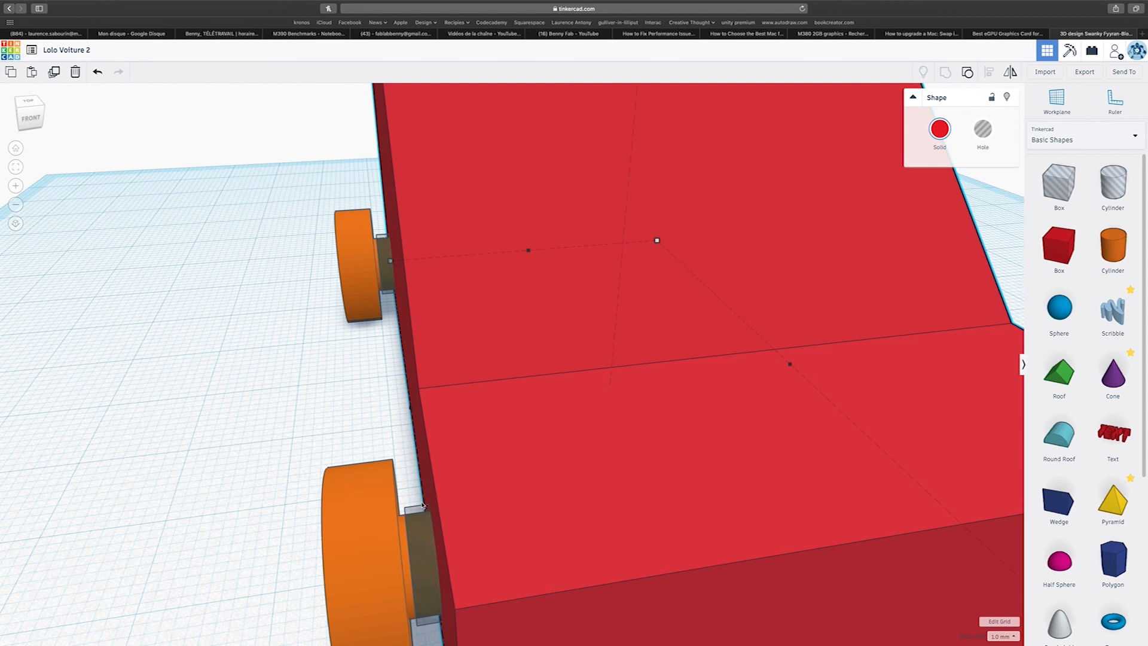
pyautogui.keyDown('shift'); pyautogui.click(384, 238); pyautogui.keyUp('shift')
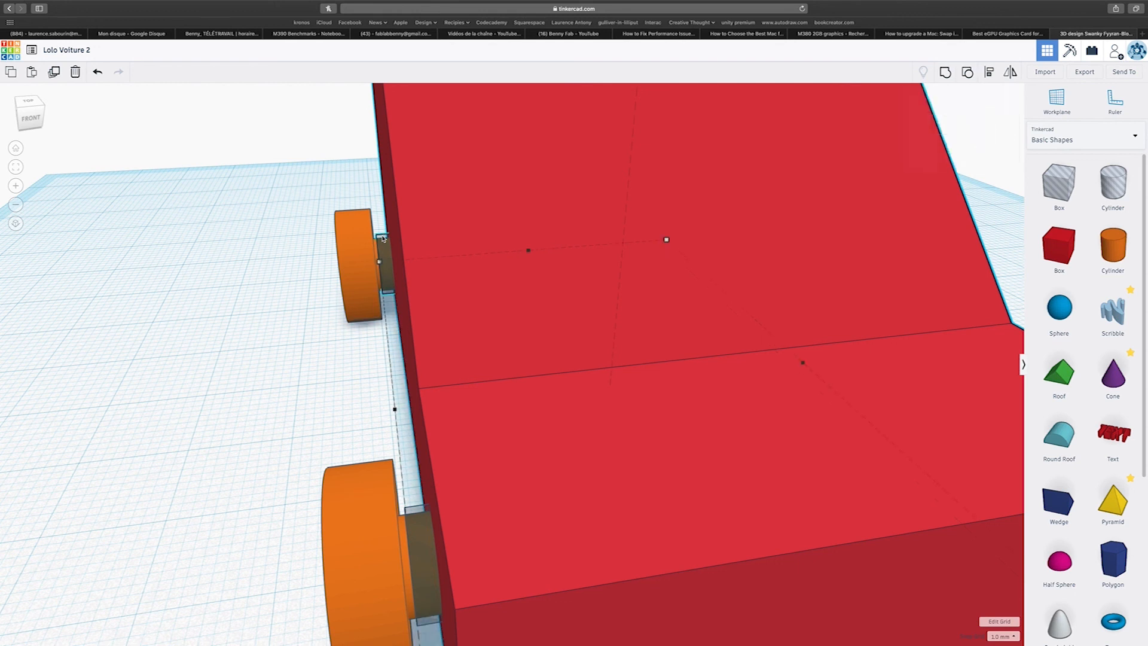
pyautogui.keyDown('shift'); pyautogui.click(417, 511); pyautogui.keyUp('shift')
pyautogui.press('f')
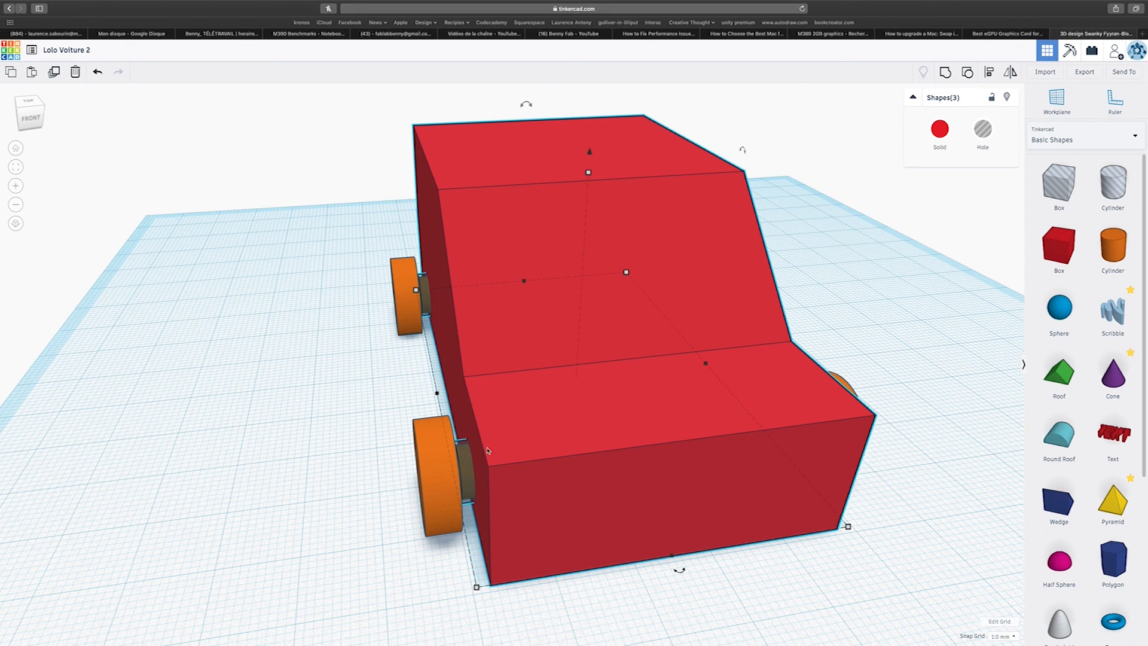
pyautogui.click(946, 72)
# Step: Move both wheels on the car's left side 3 mm inward, close to the body
pyautogui.moveTo(601, 382); pyautogui.dragTo(846, 375, button='right')
pyautogui.click(913, 410)
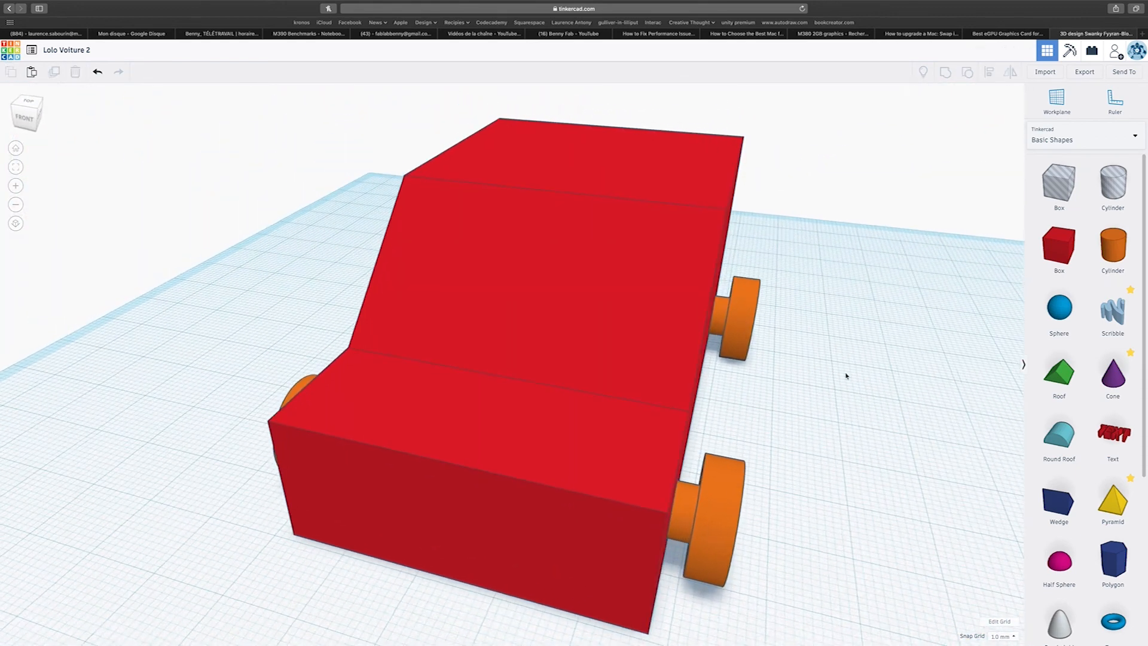
pyautogui.click(753, 315)
pyautogui.keyDown('shift'); pyautogui.click(712, 518); pyautogui.keyUp('shift')
pyautogui.press('Left')
pyautogui.press('Left')
pyautogui.press('Left')
pyautogui.press('Left')
pyautogui.press('Right')
# Step: Move both wheels on the car's right side 1 mm inward, close to the body
pyautogui.moveTo(789, 543); pyautogui.dragTo(679, 569, button='right')
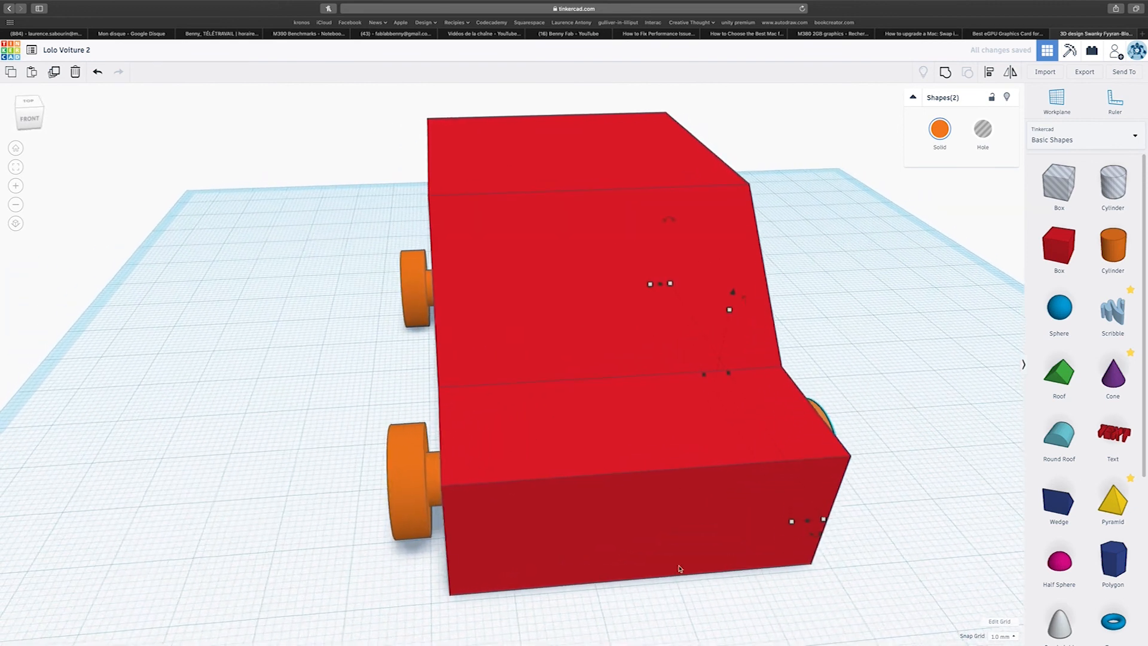
pyautogui.click(412, 493)
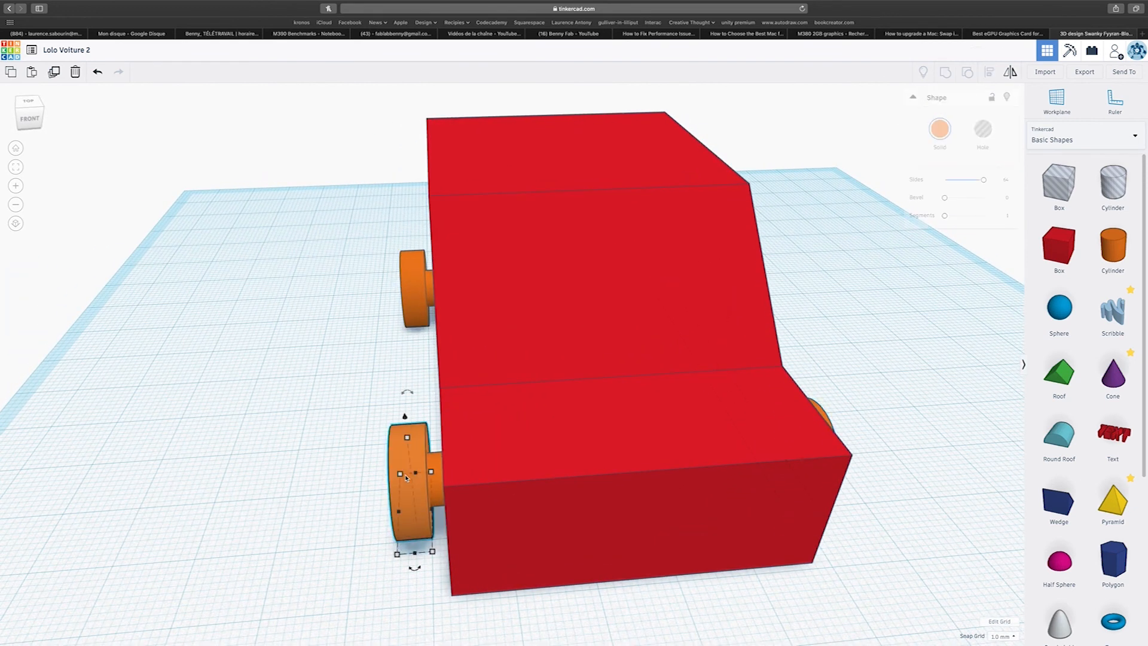
pyautogui.keyDown('shift'); pyautogui.click(409, 288); pyautogui.keyUp('shift')
pyautogui.press('Right')
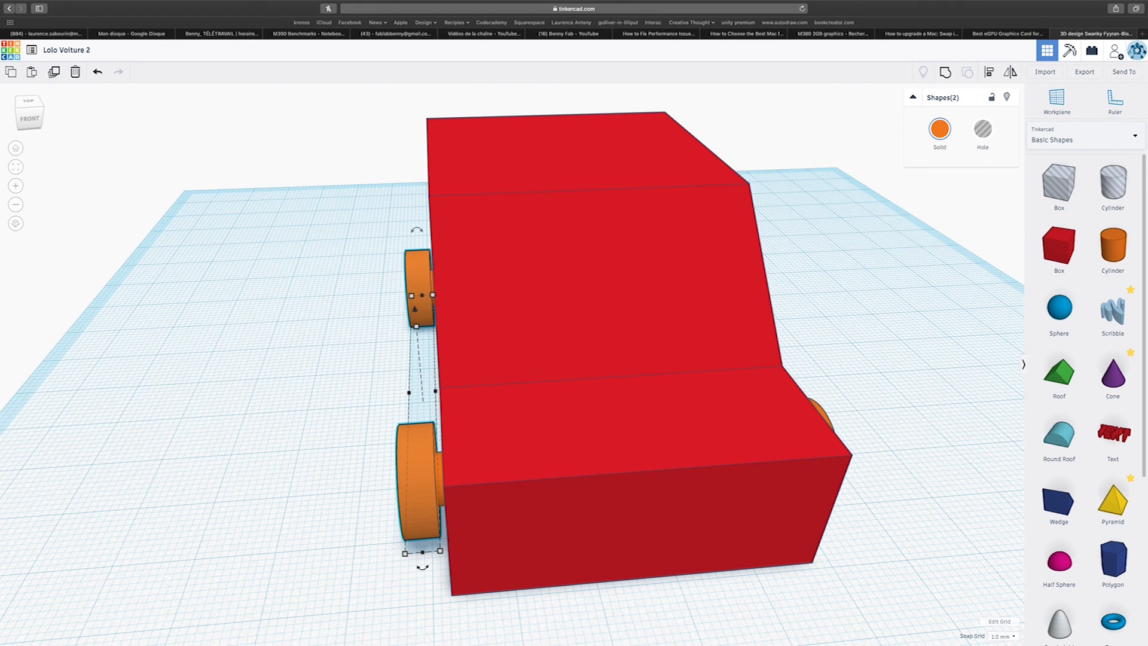
pyautogui.press('Right')
pyautogui.press('Left')
pyautogui.click(335, 461)
# Step: Select the whole car and make all its shapes transparent
pyautogui.moveTo(336, 461); pyautogui.dragTo(430, 451, button='right')
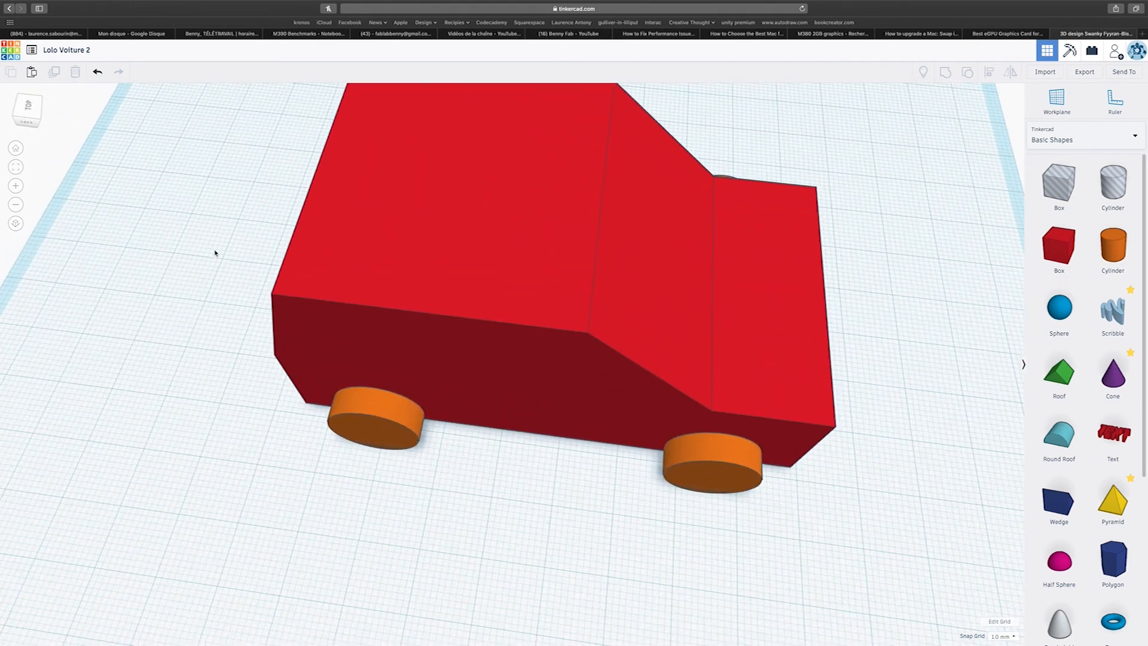
pyautogui.scroll(-5, 238, 296)
pyautogui.moveTo(257, 183); pyautogui.dragTo(893, 482)
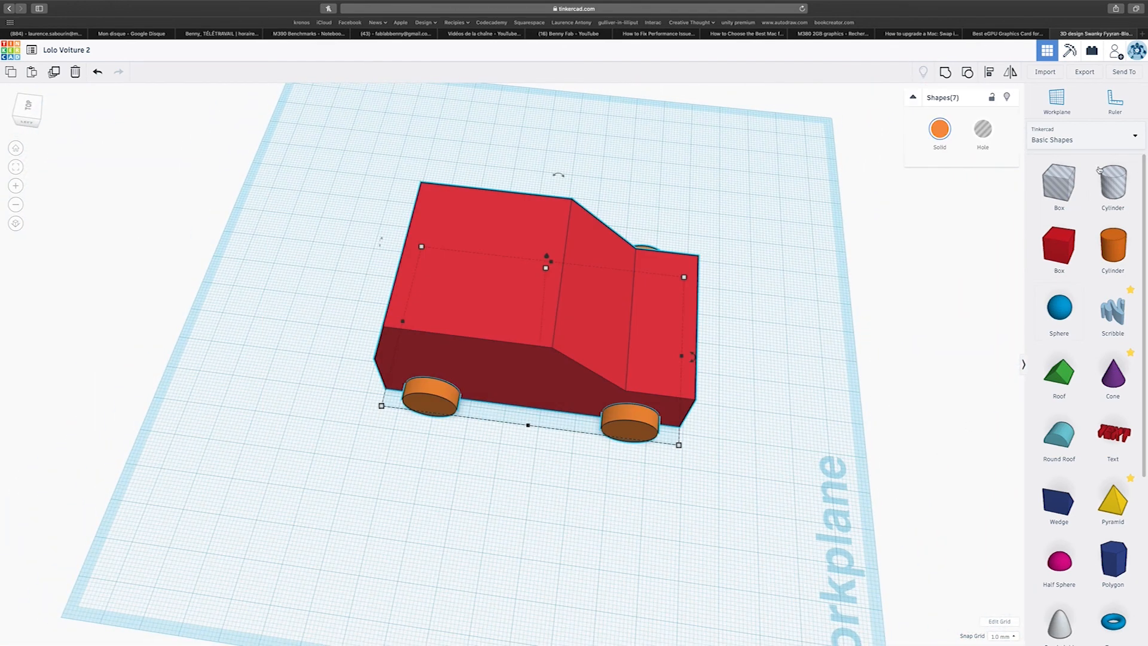
pyautogui.click(929, 135)
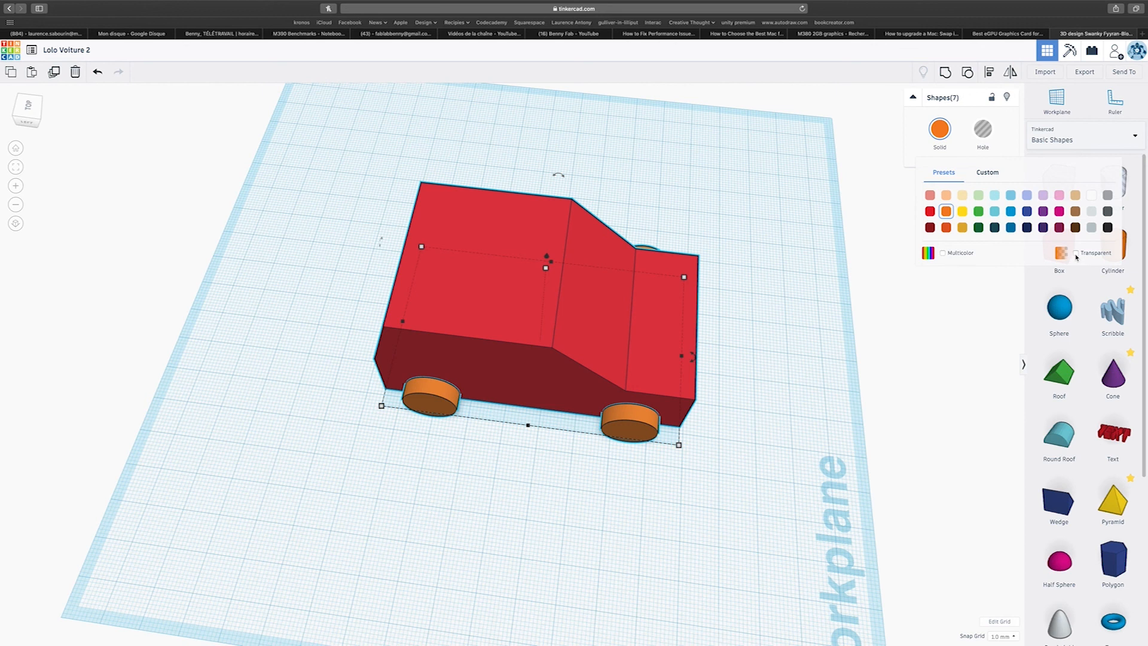
pyautogui.click(1076, 255)
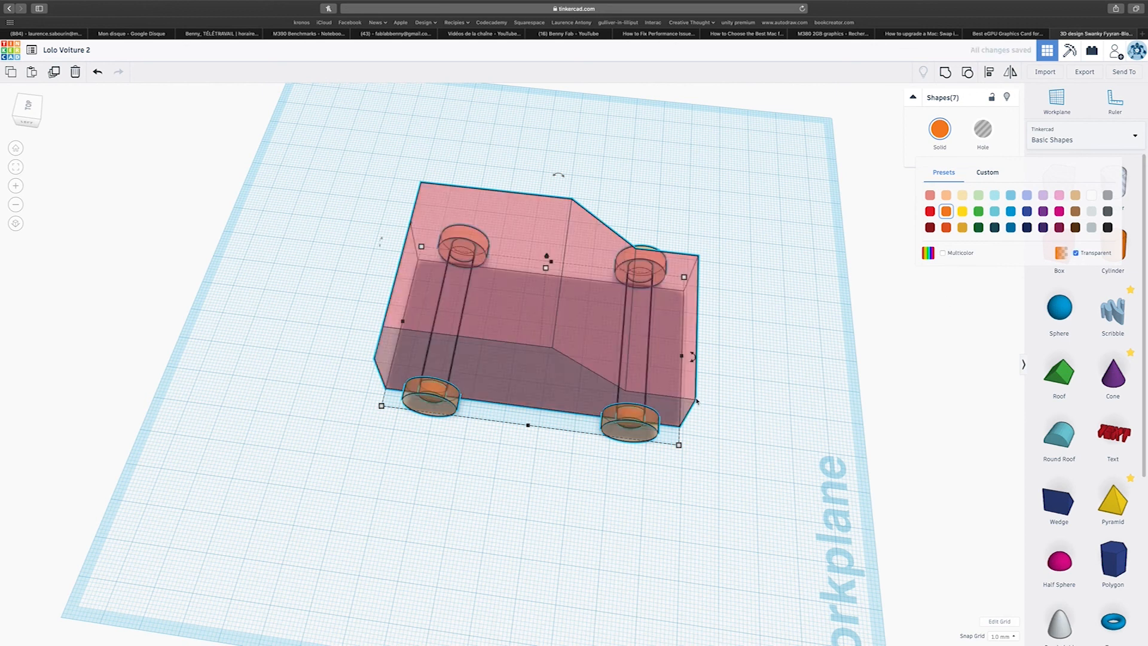
# Step: Examine how the axles run through the body and wheels of the transparent car, and turn the transparency off
pyautogui.moveTo(699, 449); pyautogui.dragTo(683, 408, button='right')
pyautogui.scroll(-2, 683, 408)
pyautogui.scroll(3, 683, 407)
pyautogui.scroll(8, 684, 407)
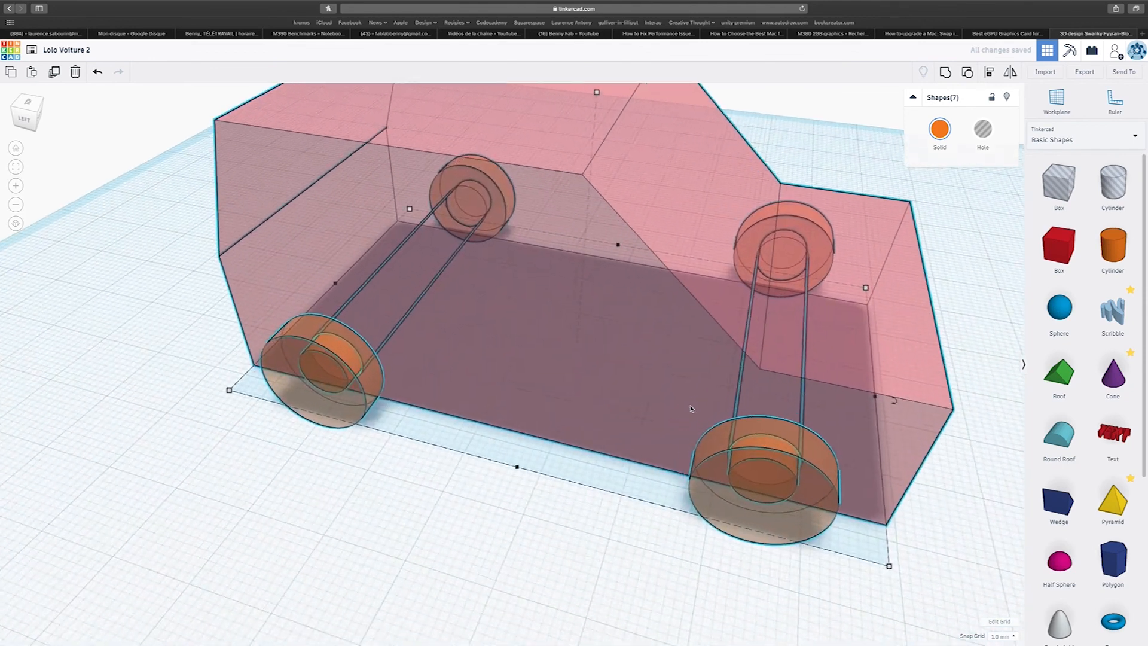
pyautogui.moveTo(791, 414); pyautogui.dragTo(757, 411, button='right')
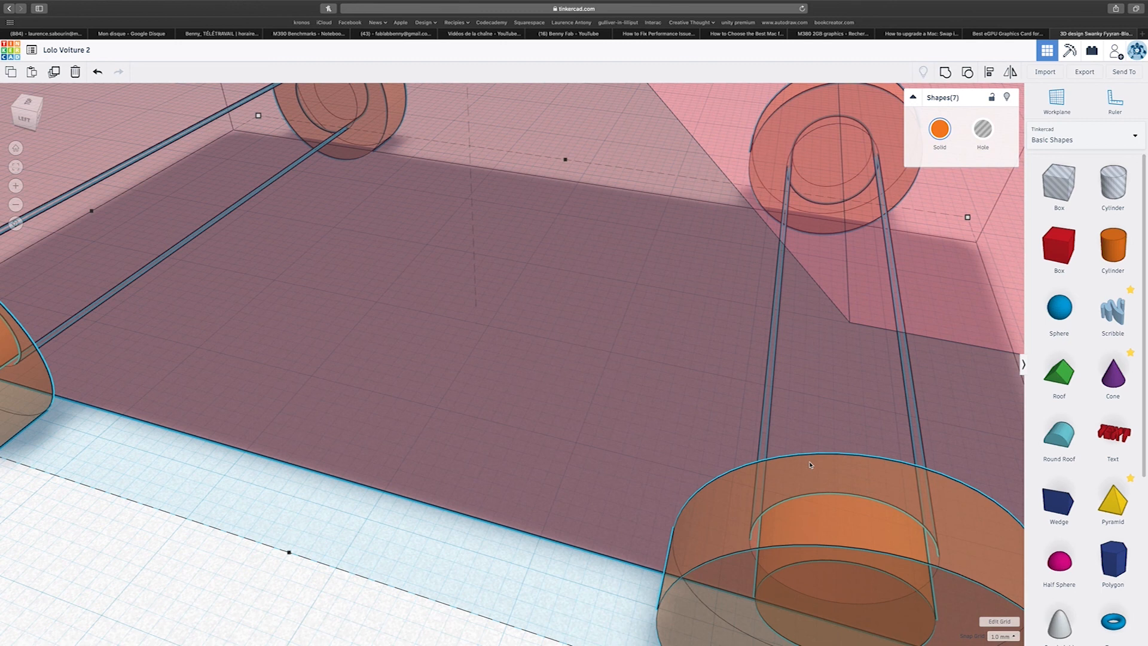
pyautogui.moveTo(807, 452); pyautogui.dragTo(703, 412, button='right')
pyautogui.scroll(3, 702, 412)
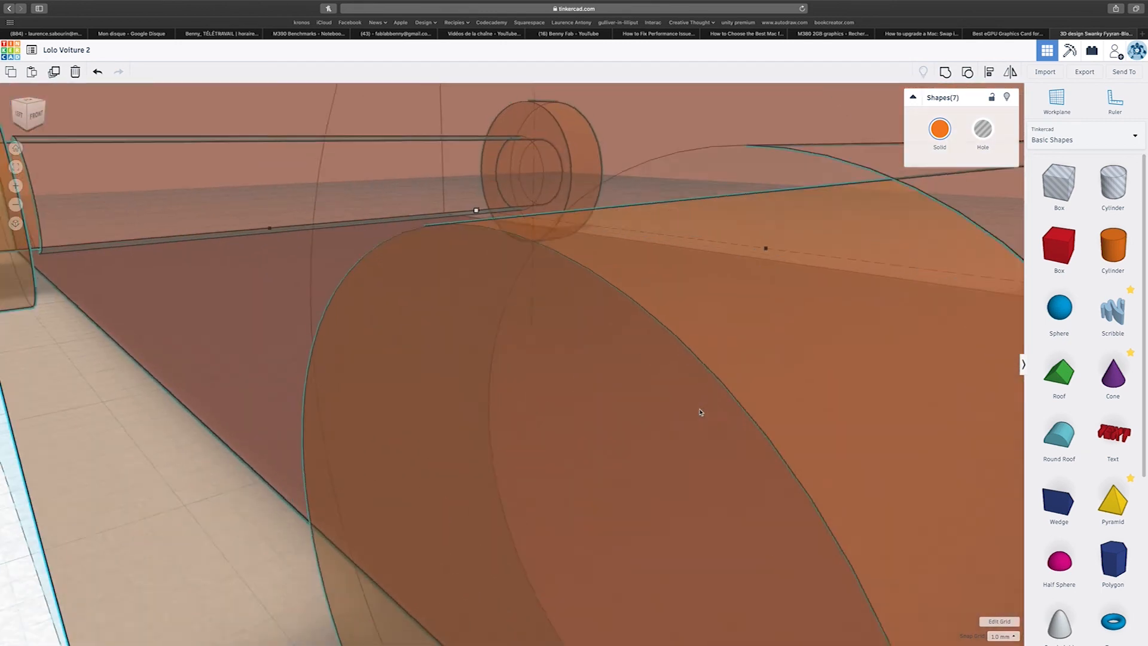
pyautogui.scroll(-8, 701, 412)
pyautogui.click(941, 131)
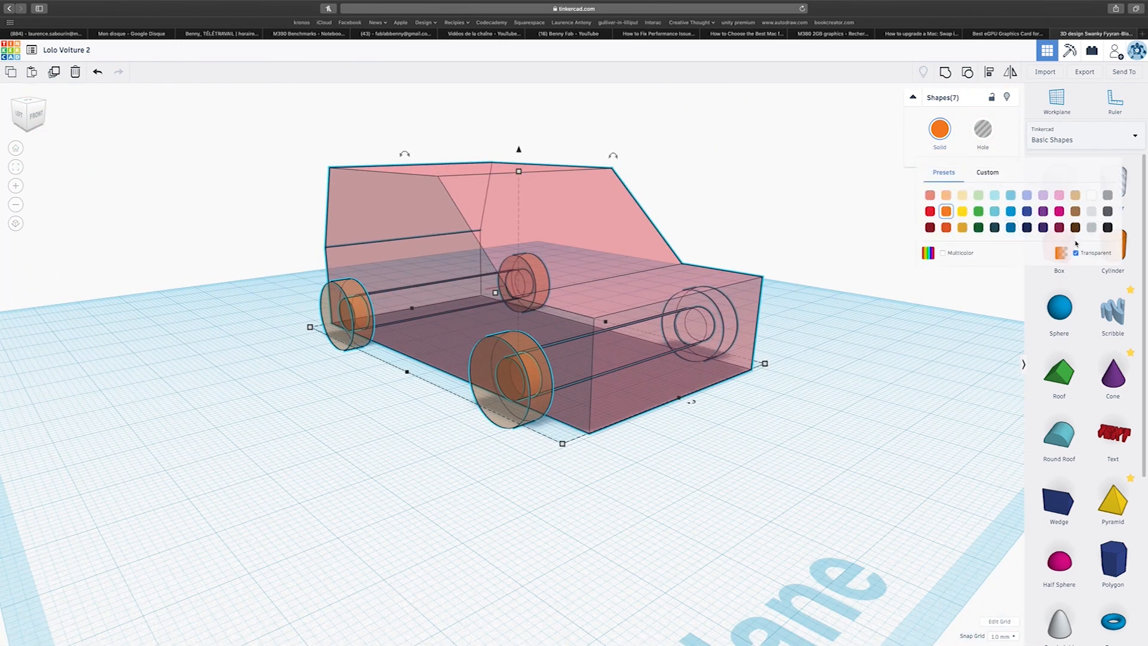
pyautogui.click(1076, 253)
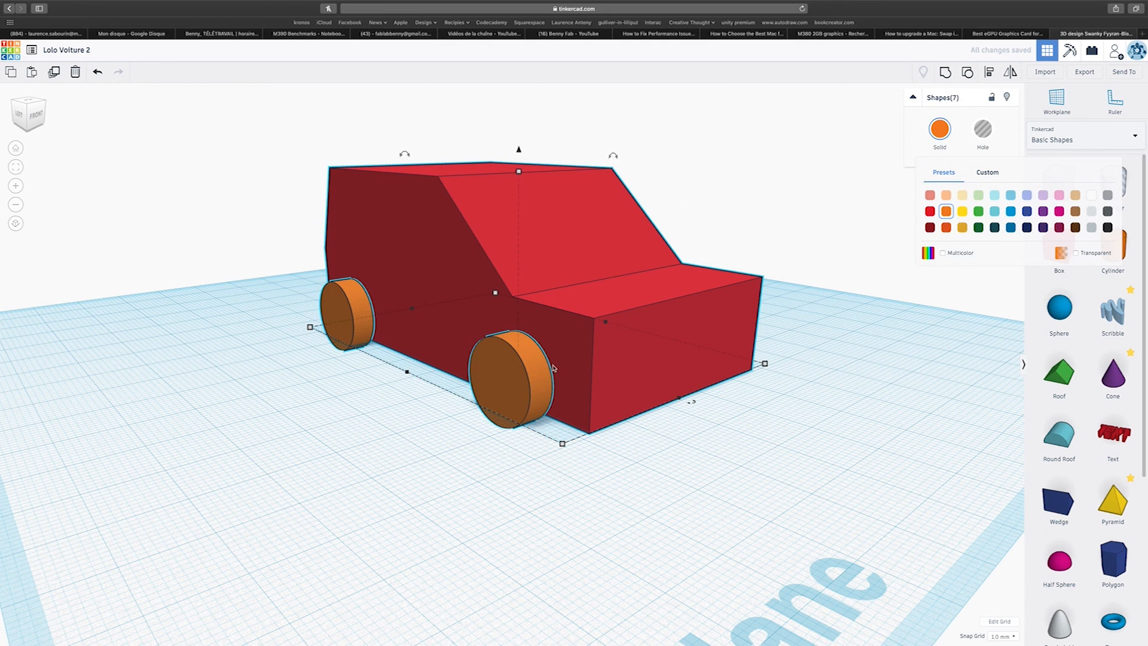
# Step: Leave the body out of the selection and color the wheels and axles black
pyautogui.click(465, 254)
pyautogui.click(939, 129)
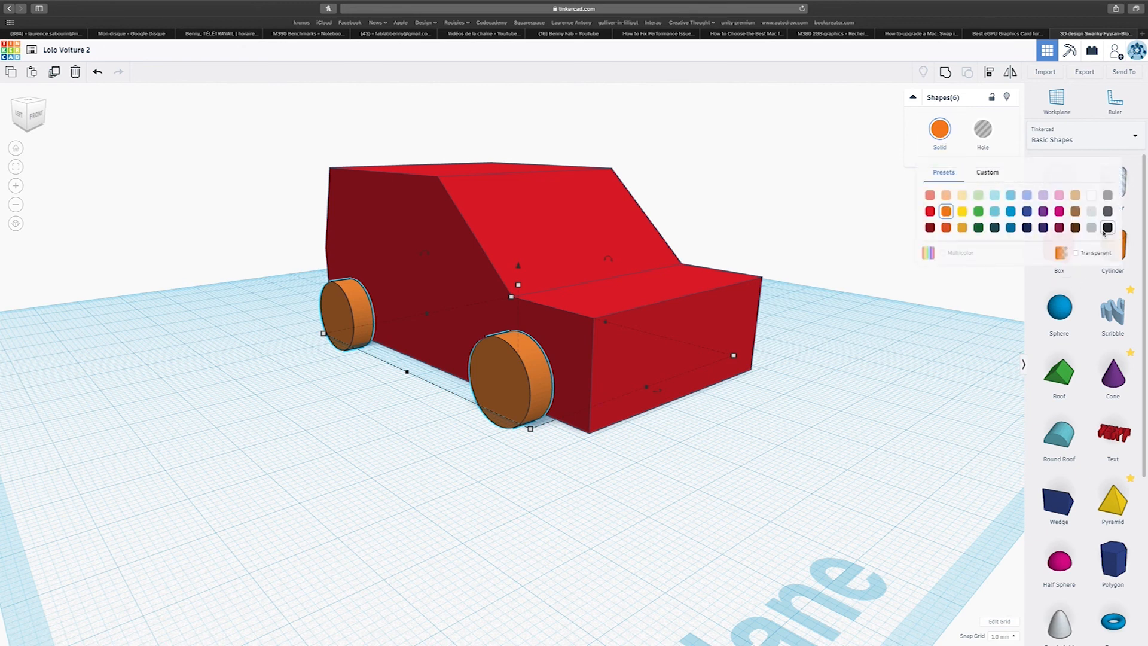
pyautogui.click(1107, 227)
# Step: Recolor the car body in the medium turquoise preset
pyautogui.moveTo(933, 329); pyautogui.dragTo(725, 328, button='right')
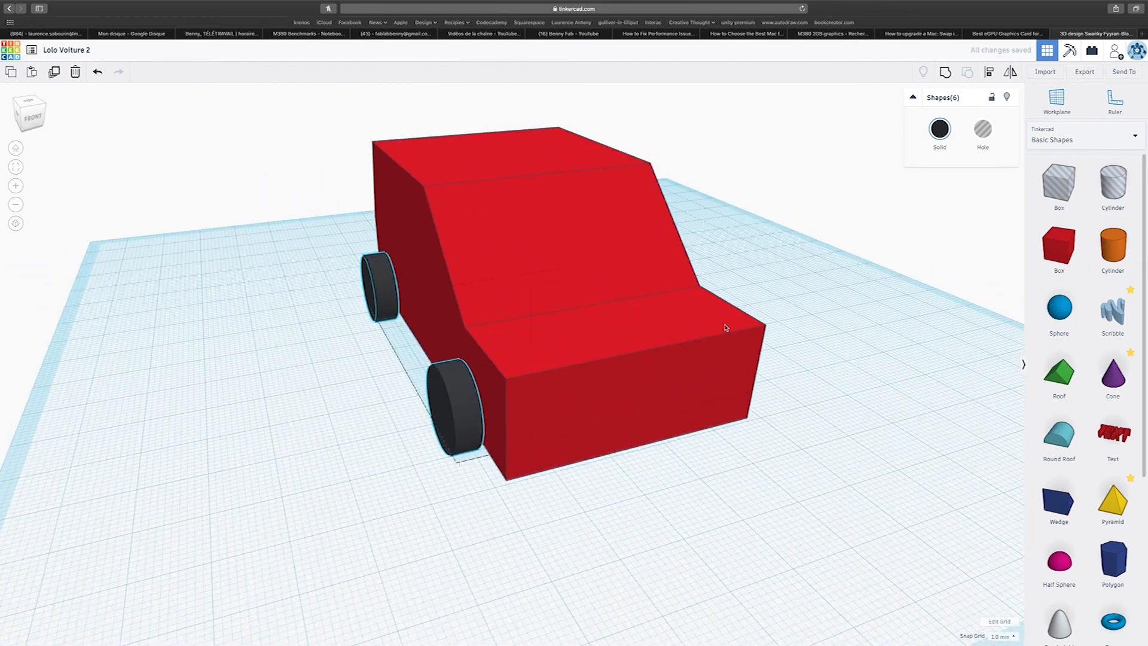
pyautogui.click(725, 328)
pyautogui.click(939, 129)
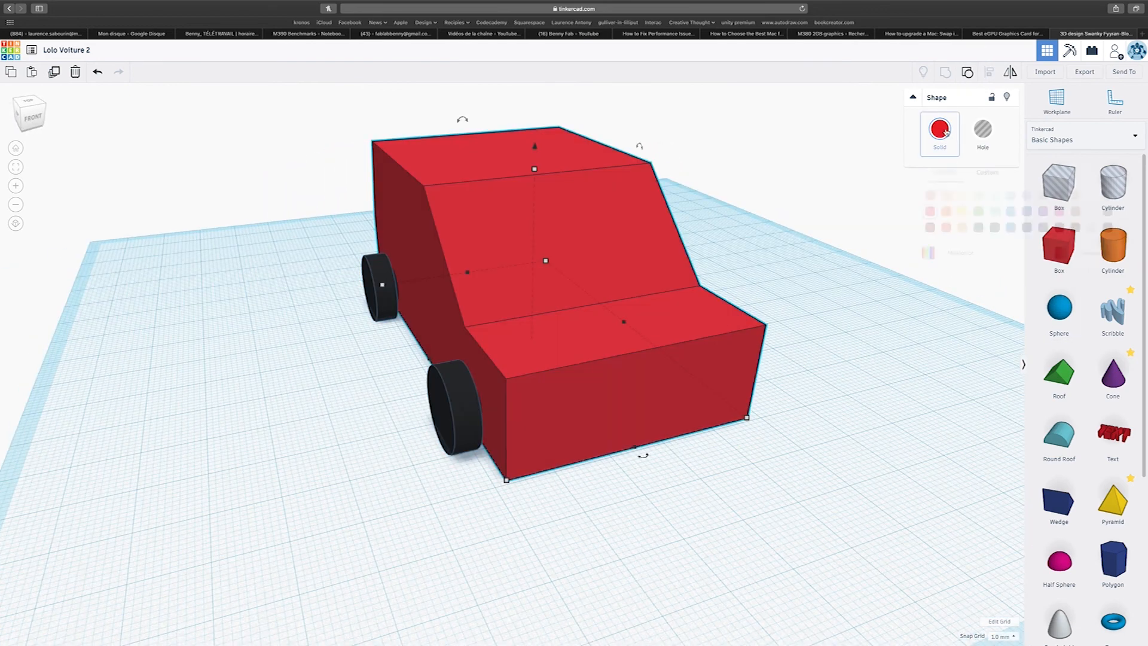
pyautogui.click(994, 212)
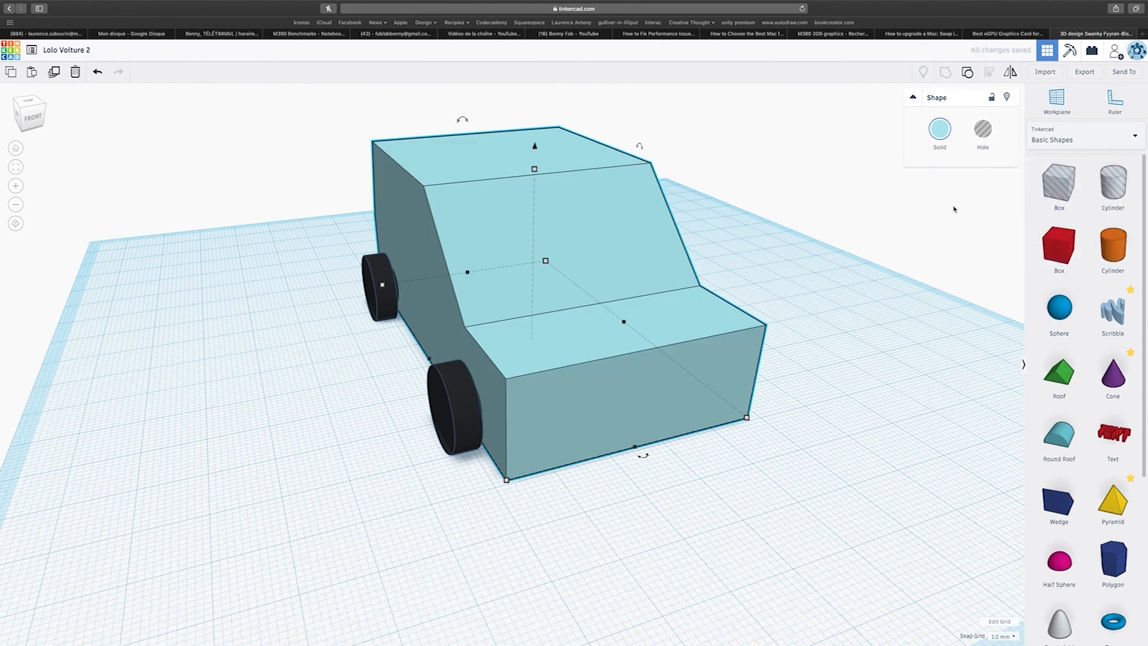
pyautogui.click(941, 142)
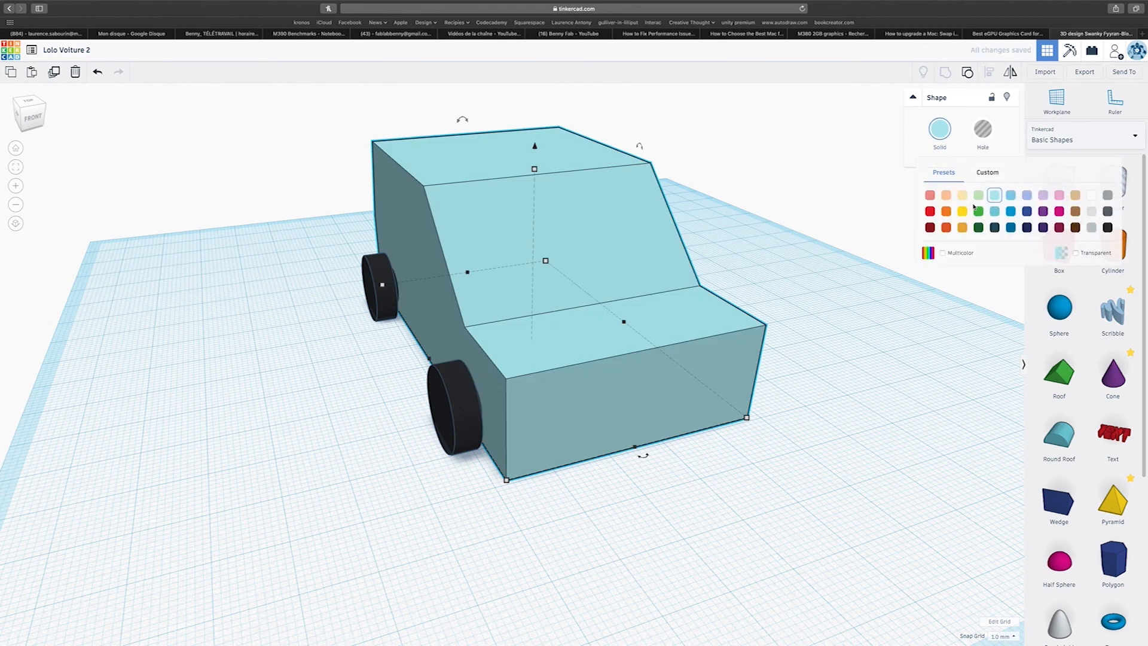
pyautogui.click(993, 210)
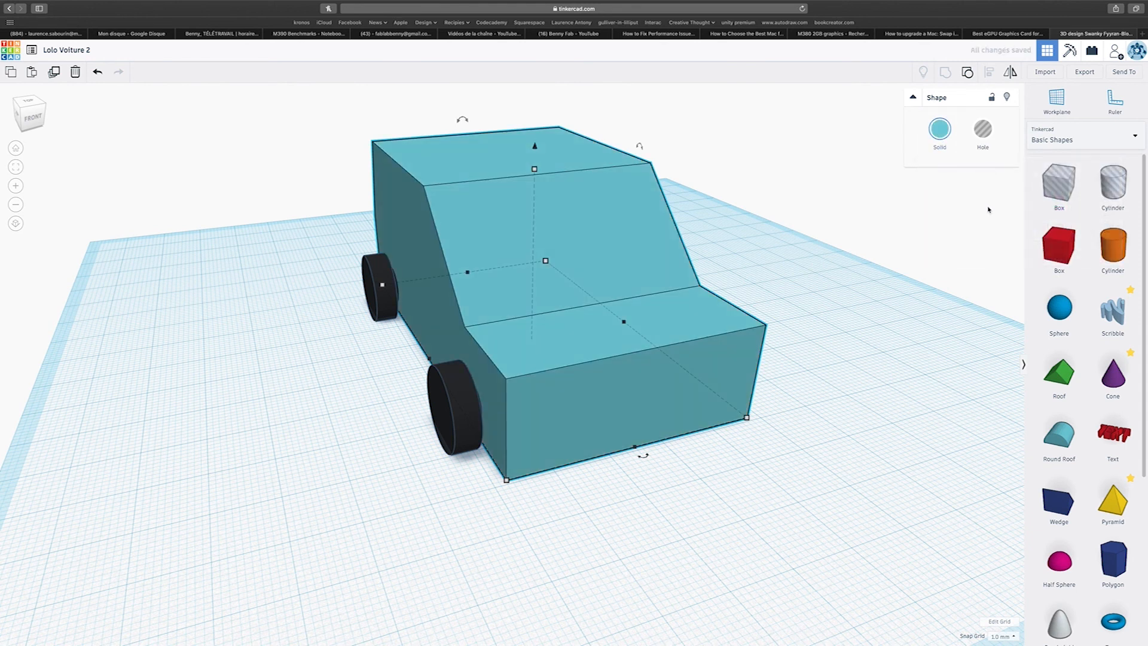
# Step: Add a box beside the car's left side and enlarge it into a long block 43 mm tall
pyautogui.moveTo(817, 413); pyautogui.dragTo(828, 339, button='right')
pyautogui.moveTo(924, 277); pyautogui.dragTo(879, 278, button='right')
pyautogui.moveTo(1055, 254); pyautogui.dragTo(789, 219)
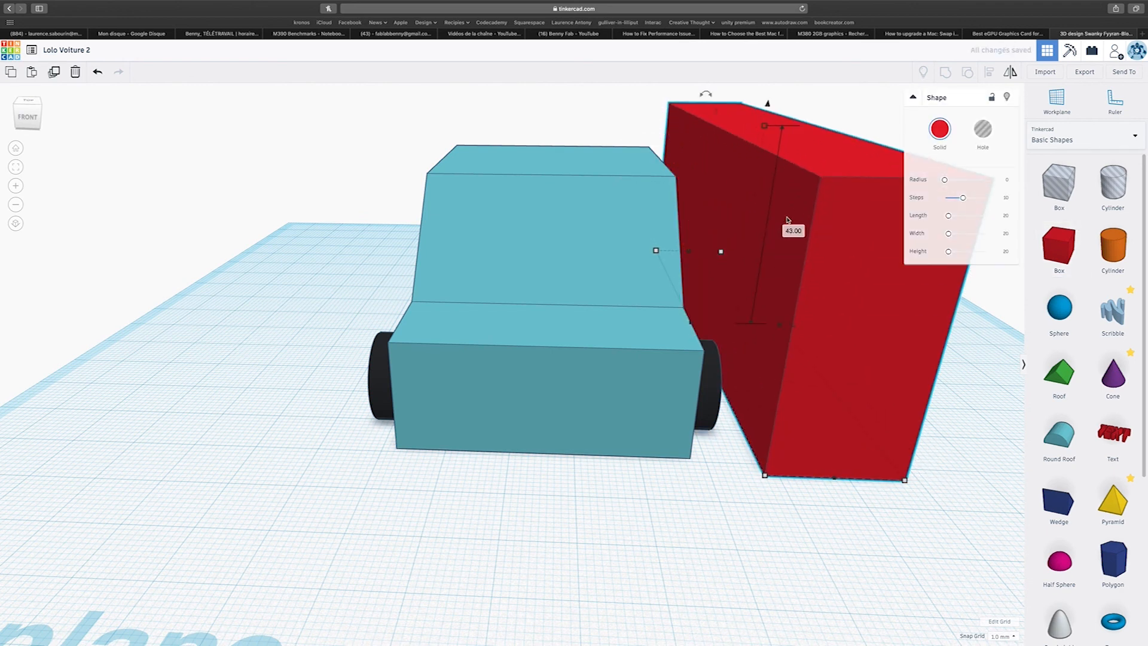
# Step: Tilt the block slightly toward the car so it overlaps the body's upper left side, and turn it into a hole
pyautogui.moveTo(707, 96)
pyautogui.moveTo(706, 95)
pyautogui.mouseDown()
pyautogui.moveTo(691, 87)
pyautogui.moveTo(700, 99)
pyautogui.mouseUp()
pyautogui.moveTo(787, 195); pyautogui.dragTo(706, 196)
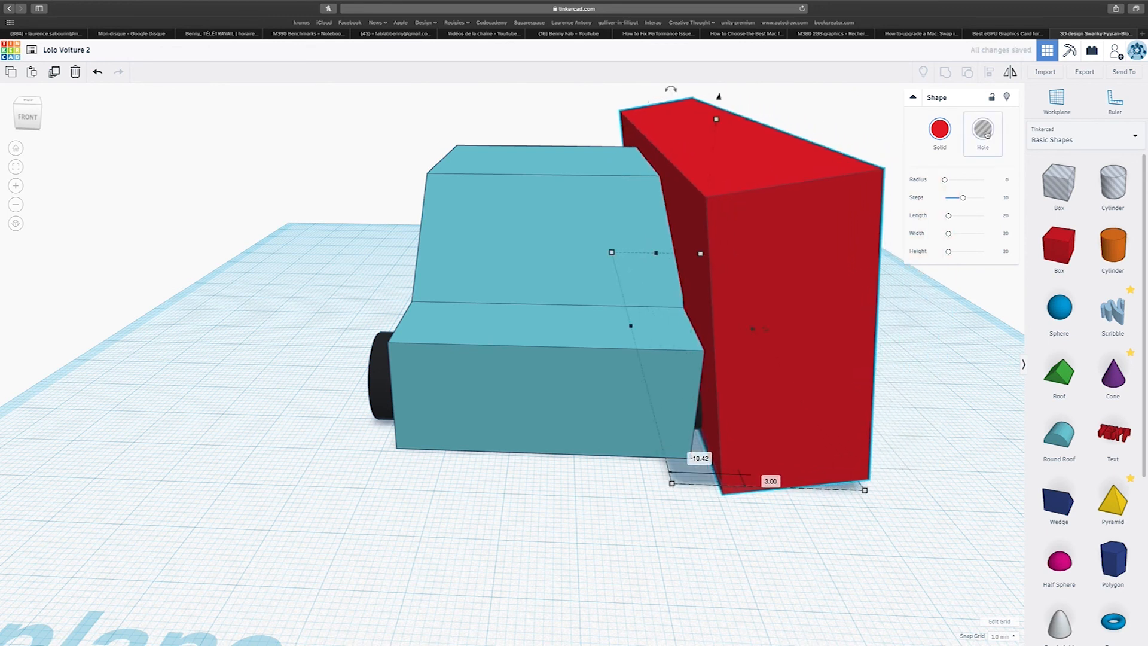
pyautogui.click(983, 132)
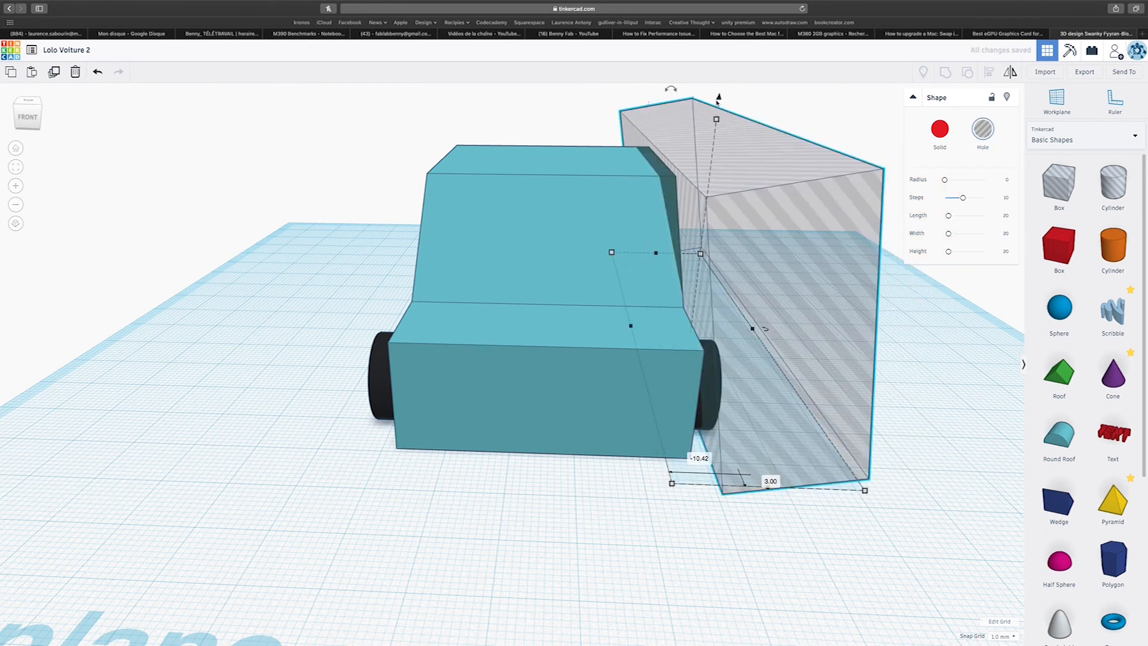
# Step: Raise the hole block and tilt it further toward the car over the body's upper left side
pyautogui.moveTo(719, 97); pyautogui.dragTo(719, 75)
pyautogui.moveTo(797, 209); pyautogui.dragTo(787, 210)
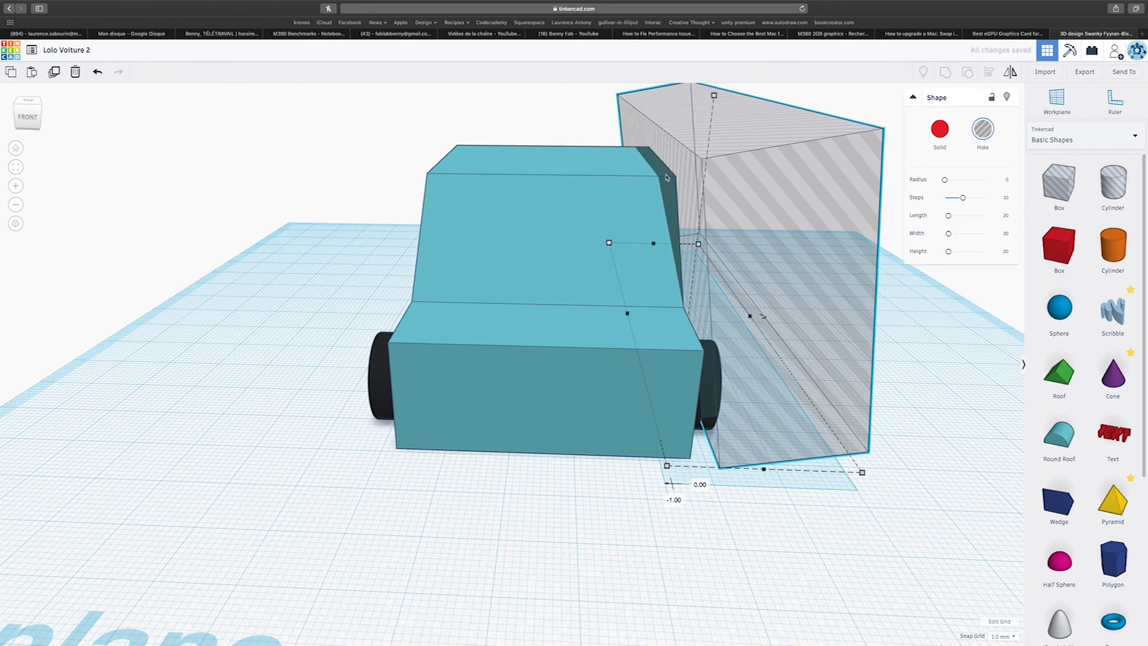
pyautogui.scroll(2, 680, 174)
pyautogui.scroll(-5, 680, 174)
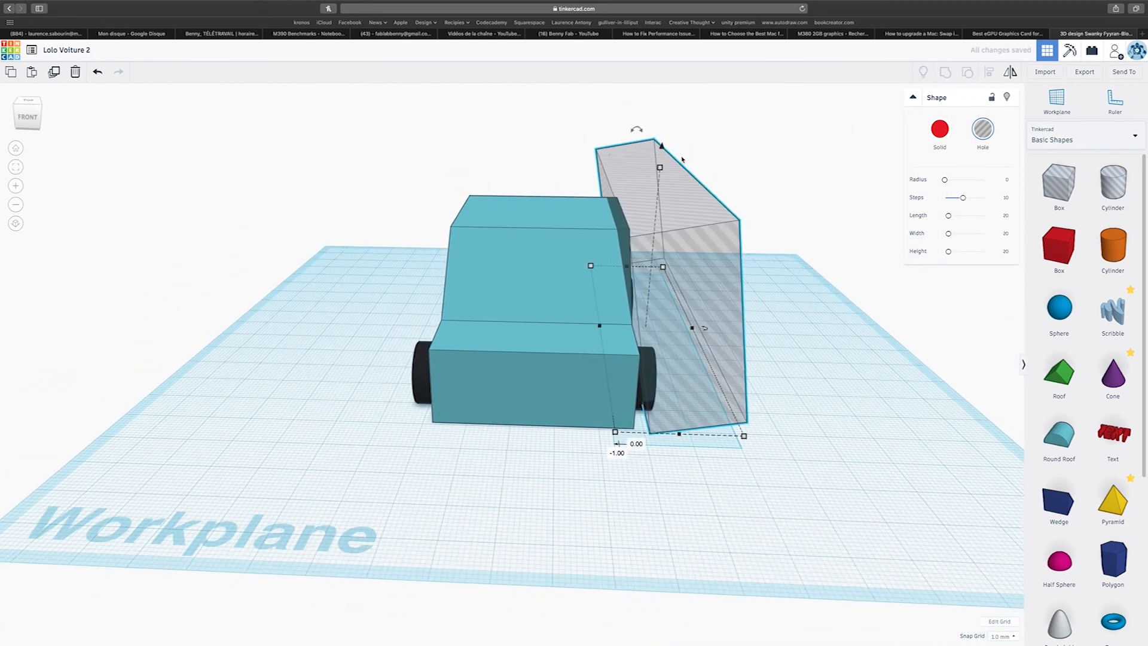
pyautogui.moveTo(636, 128); pyautogui.dragTo(624, 129)
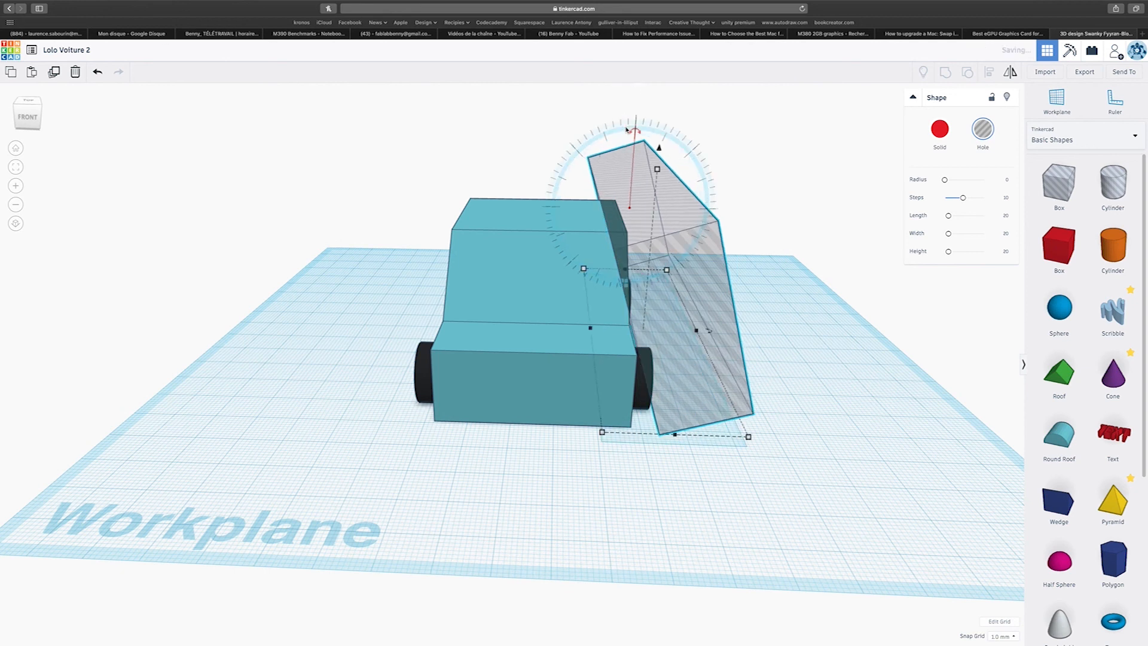
pyautogui.press('Right')
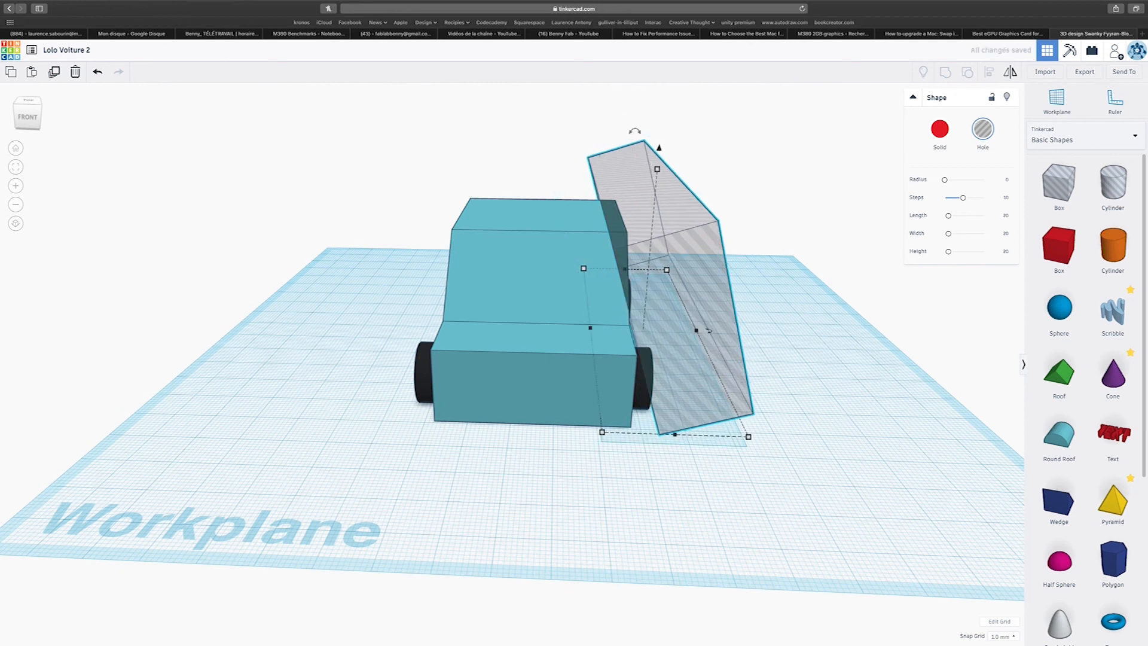
# Step: Set the snap grid to 0.1 mm and nudge the hole block slightly toward the car
pyautogui.click(1007, 636)
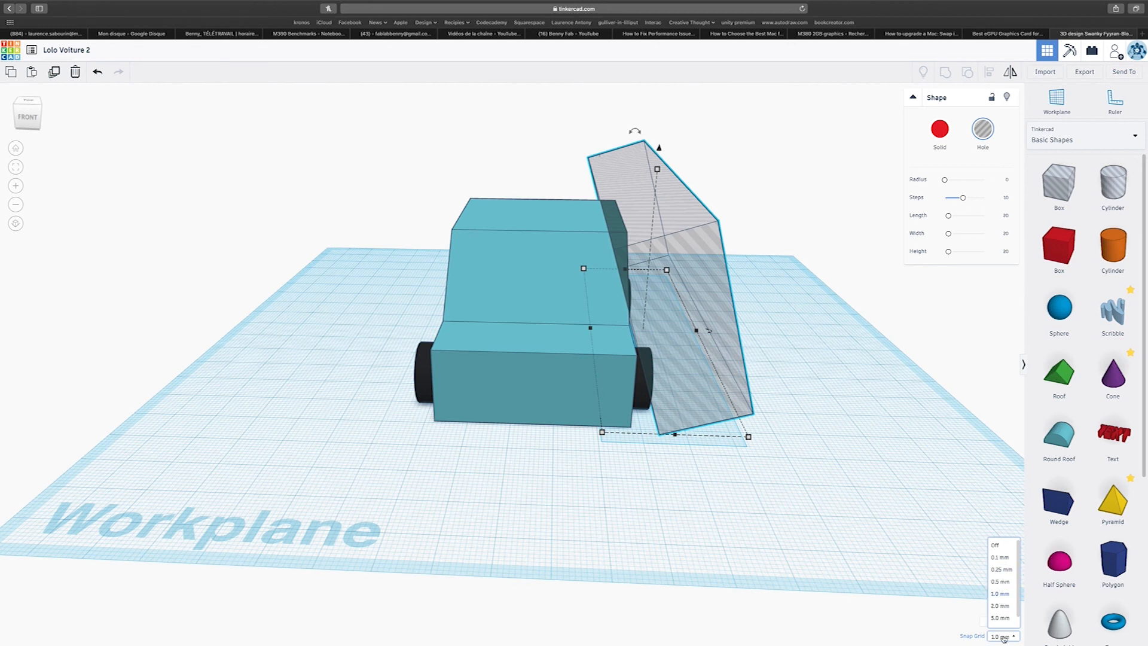
pyautogui.click(1001, 558)
pyautogui.press('Left')
pyautogui.press('Left')
pyautogui.press('Left')
pyautogui.press('Left')
pyautogui.press('Left')
pyautogui.press('Left')
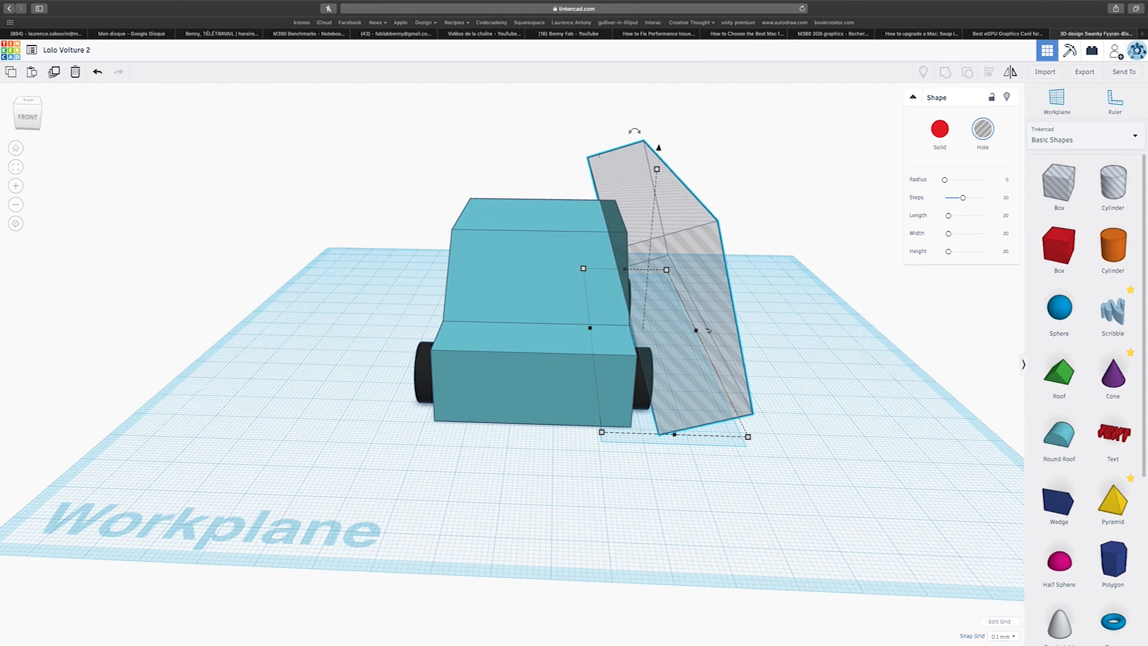
pyautogui.press('Left')
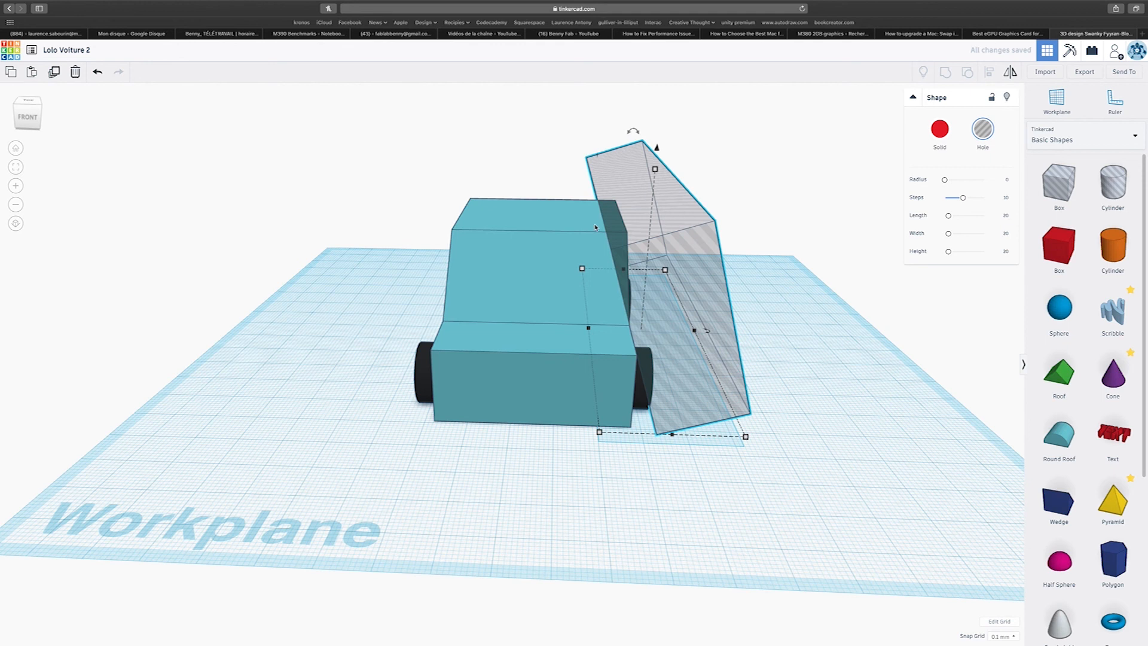
# Step: Duplicate the hole block to the car's right side and mirror the copy across the car's width
pyautogui.keyDown('alt'); pyautogui.moveTo(658, 256); pyautogui.dragTo(284, 254); pyautogui.keyUp('alt')
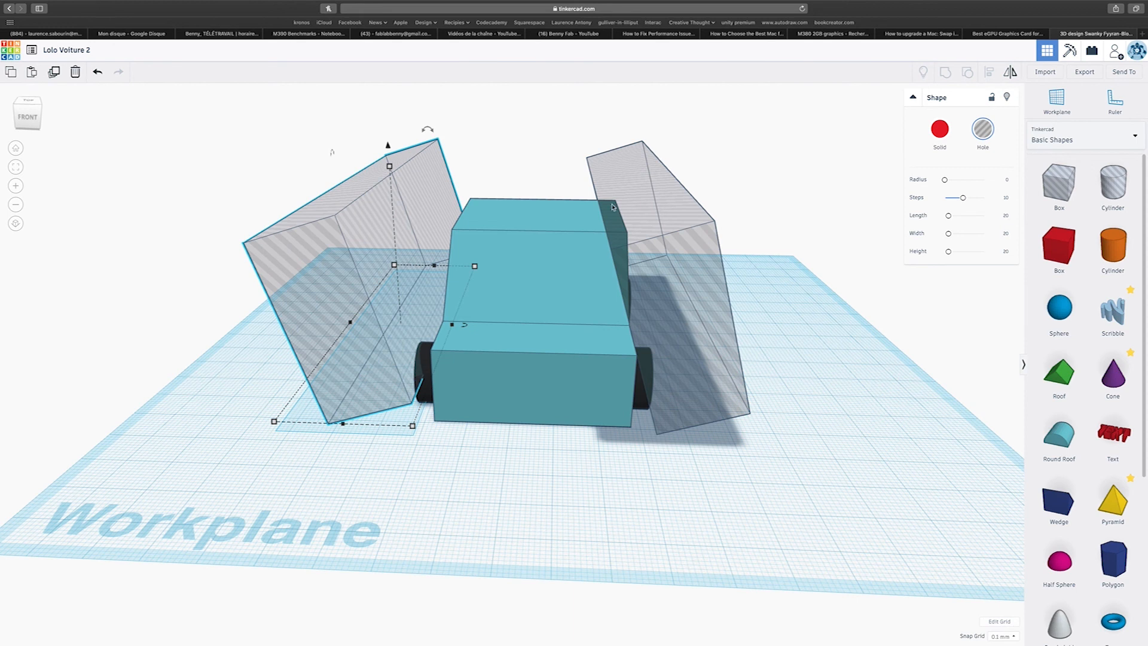
pyautogui.click(1010, 72)
pyautogui.click(337, 439)
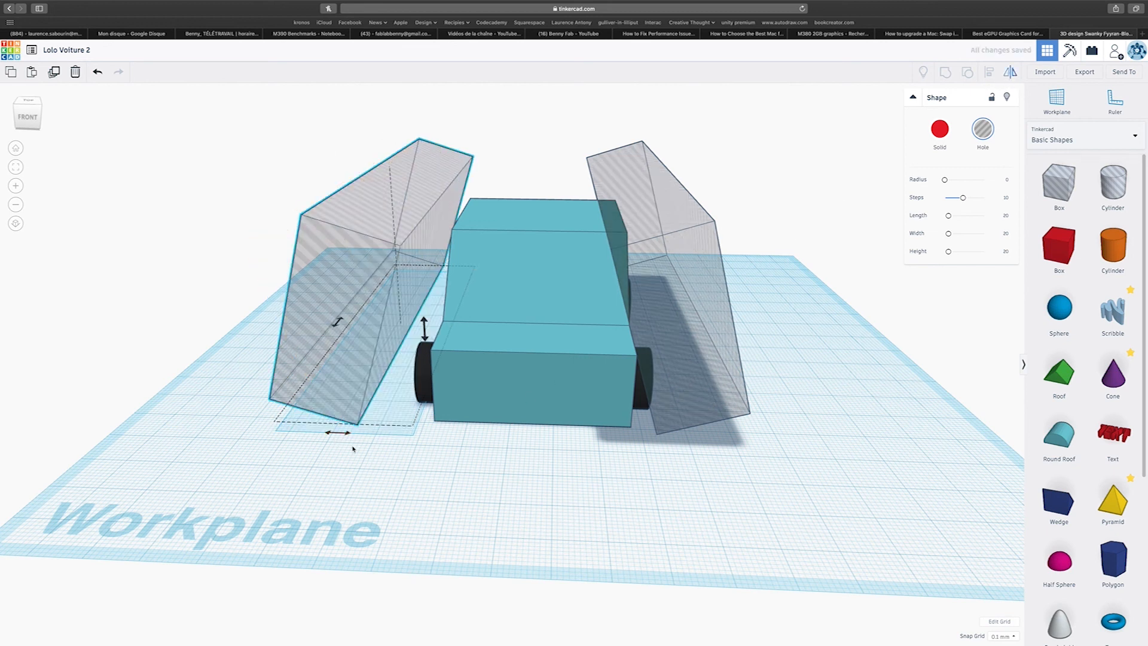
# Step: Move the mirrored hole block toward the car until it overlaps the body's upper right side like its counterpart
pyautogui.moveTo(401, 510); pyautogui.dragTo(448, 513, button='right')
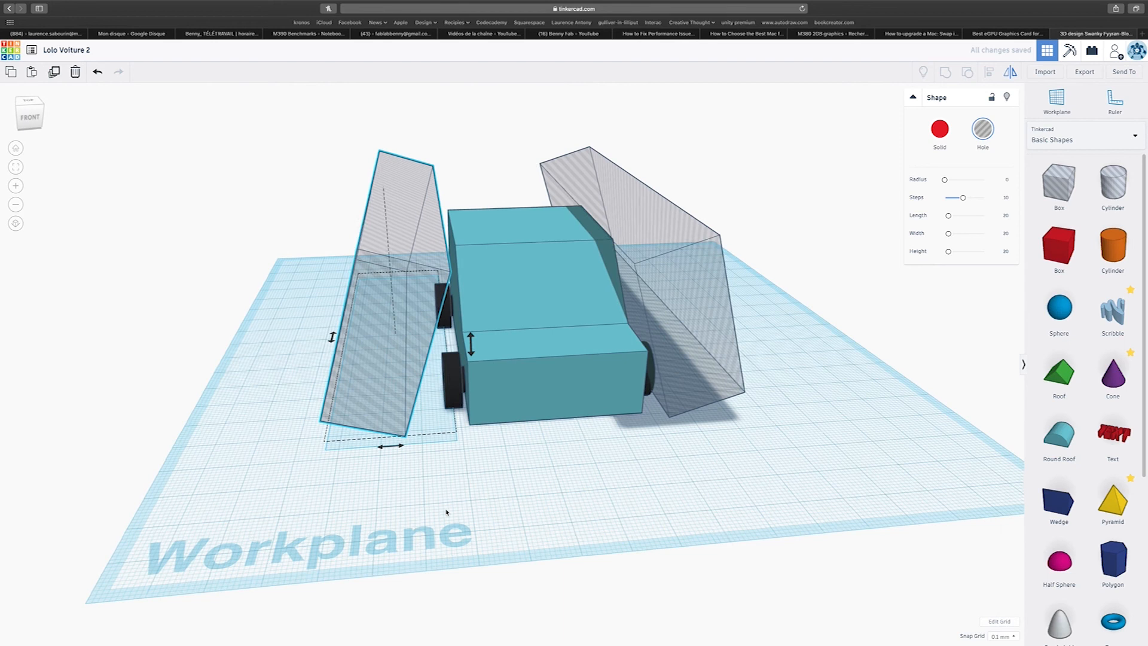
pyautogui.press('Right')
pyautogui.press('Right')
pyautogui.press('Right')
pyautogui.press('Right')
pyautogui.press('Right')
pyautogui.press('Right')
pyautogui.press('Right')
pyautogui.press('Right')
pyautogui.press('Right')
pyautogui.press('Right')
pyautogui.press('Right')
pyautogui.press('Right')
pyautogui.press('Right')
pyautogui.press('Right')
pyautogui.press('Right')
pyautogui.press('Right')
pyautogui.press('Right')
pyautogui.press('Right')
pyautogui.press('Right')
pyautogui.press('Right')
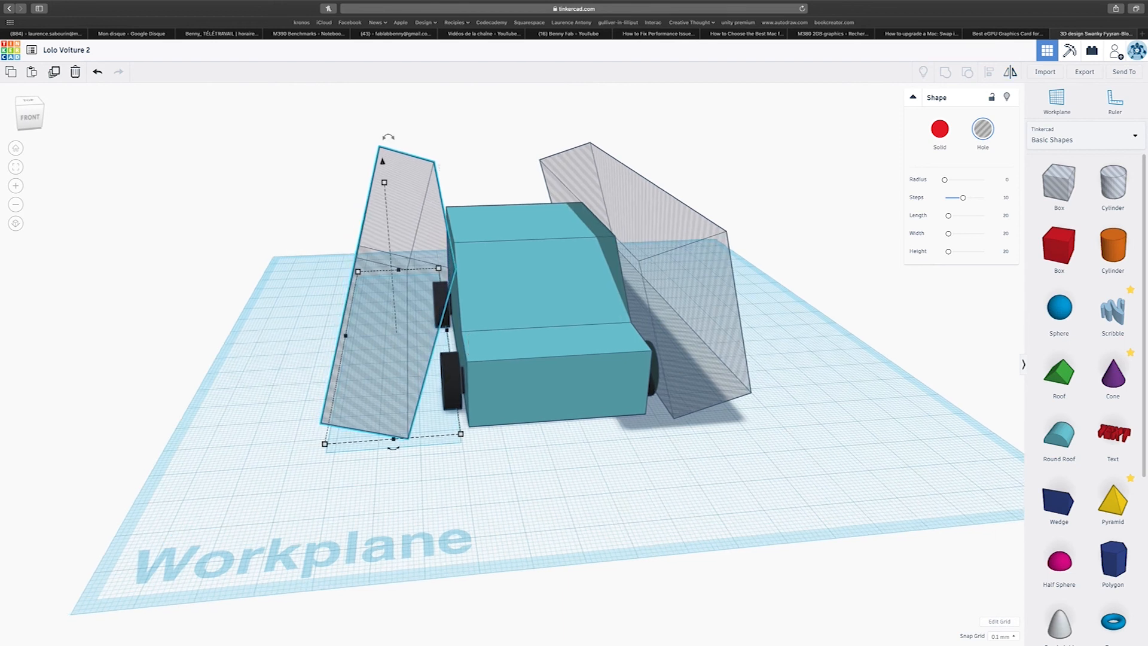
pyautogui.press('Right')
pyautogui.press('Right')
pyautogui.press('Right')
pyautogui.press('Right')
pyautogui.press('Right')
pyautogui.press('Right')
pyautogui.press('Right')
pyautogui.press('Right')
pyautogui.press('Right')
pyautogui.press('Right')
pyautogui.press('Right')
pyautogui.press('Right')
pyautogui.press('Right')
pyautogui.press('Right')
pyautogui.press('Right')
pyautogui.press('Right')
pyautogui.press('Right')
pyautogui.press('Right')
pyautogui.press('Right')
pyautogui.press('Right')
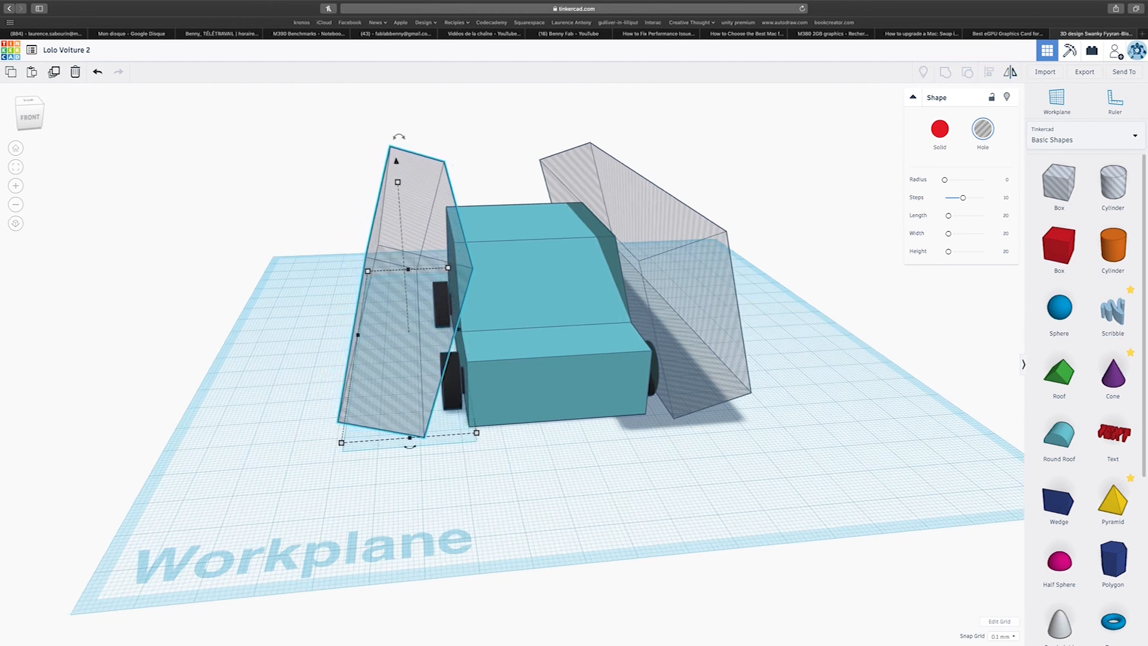
pyautogui.press('Right')
pyautogui.press('Right')
pyautogui.press('Right')
pyautogui.press('Right')
pyautogui.press('Right')
pyautogui.press('Right')
pyautogui.press('Right')
pyautogui.press('Right')
pyautogui.press('Right')
pyautogui.press('Right')
pyautogui.press('Right')
pyautogui.press('Right')
pyautogui.press('Right')
pyautogui.press('Right')
pyautogui.press('Right')
pyautogui.press('Right')
pyautogui.press('Right')
pyautogui.press('Right')
pyautogui.press('Right')
pyautogui.press('Right')
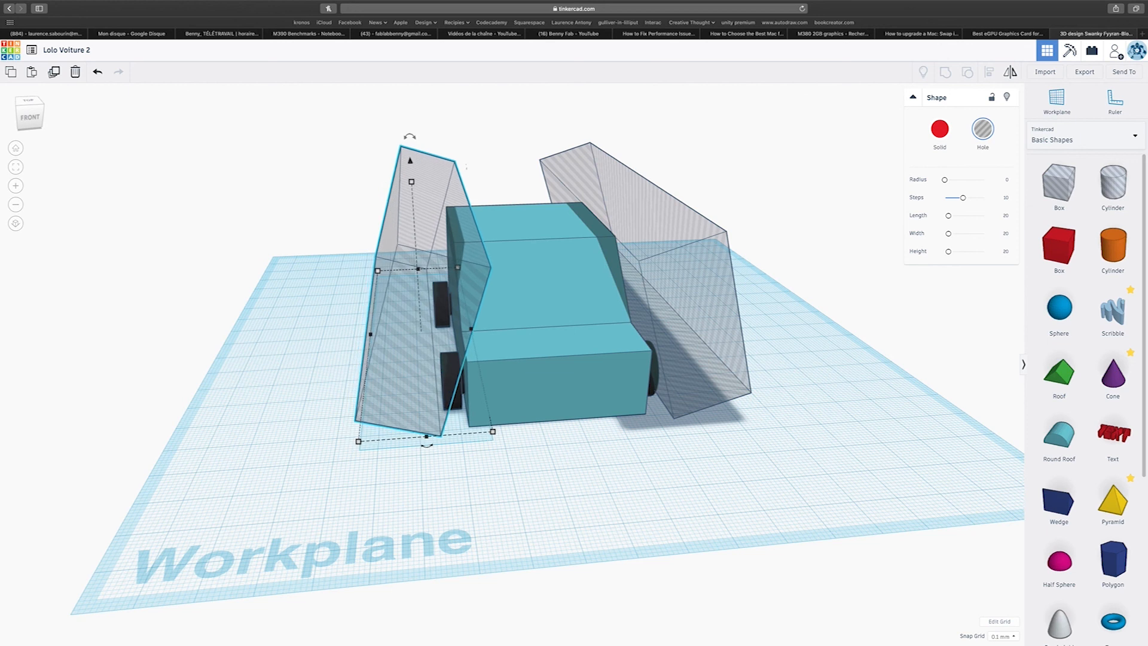
pyautogui.press('Right')
pyautogui.press('Right')
pyautogui.press('Right')
pyautogui.press('Right')
pyautogui.press('Right')
pyautogui.press('Right')
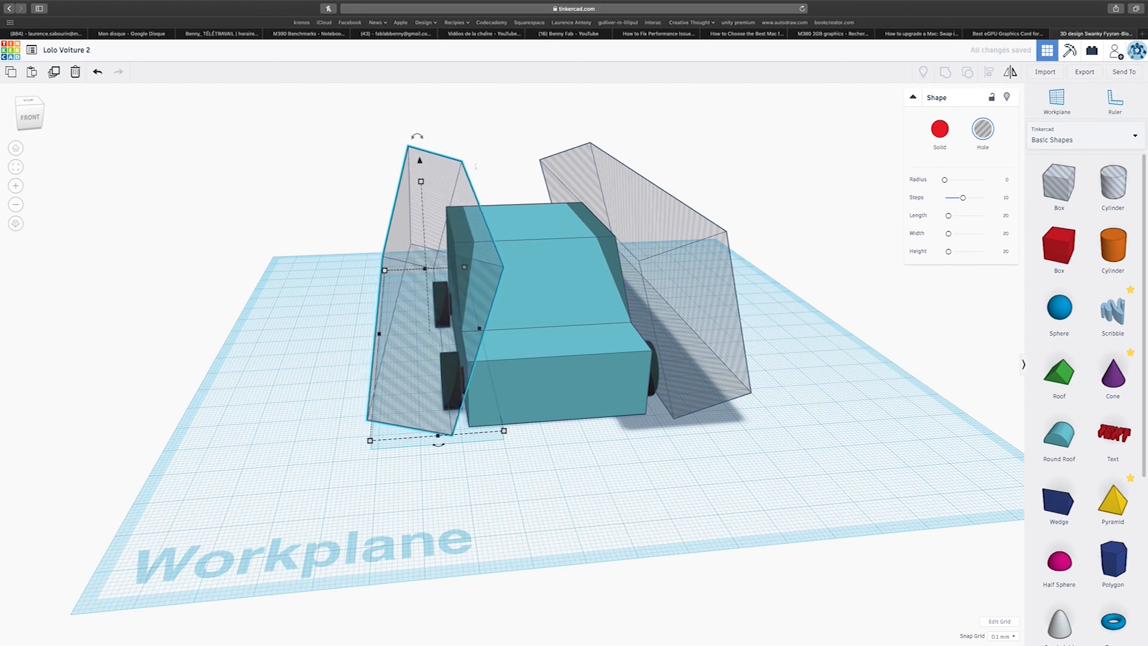
# Step: Group the car body with both tilted hole blocks to cut its upper sides at a slant
pyautogui.moveTo(489, 440); pyautogui.dragTo(479, 413, button='right')
pyautogui.moveTo(401, 149); pyautogui.dragTo(690, 247)
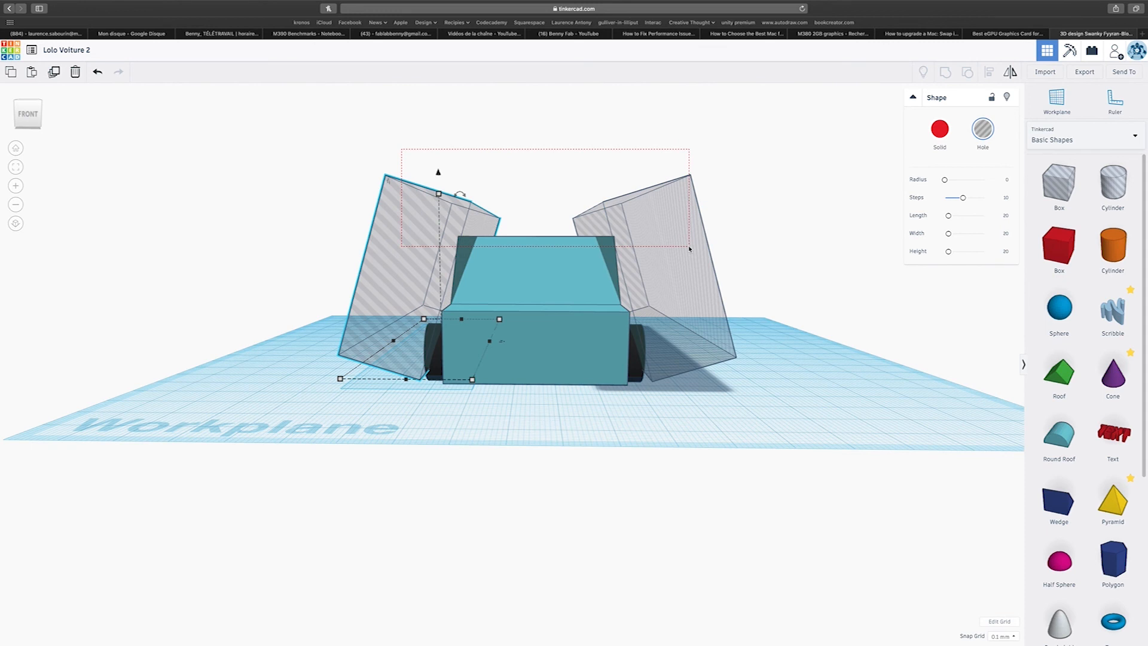
pyautogui.moveTo(689, 249); pyautogui.dragTo(687, 257)
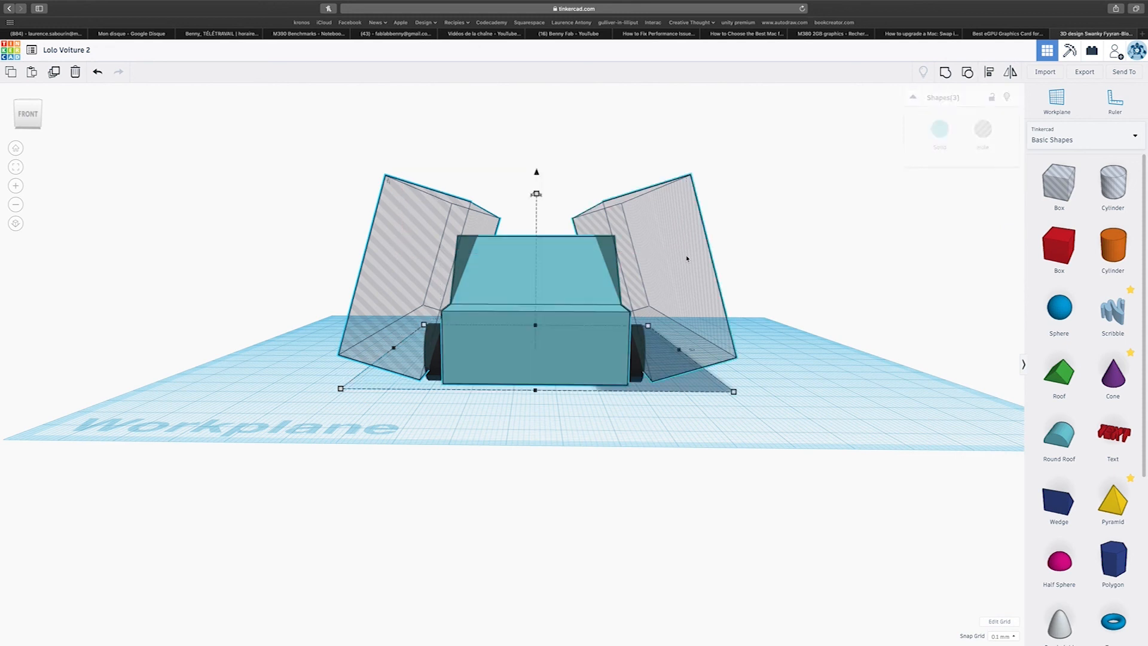
pyautogui.click(946, 74)
pyautogui.moveTo(586, 271)
pyautogui.mouseDown(button='right')
pyautogui.moveTo(909, 267)
pyautogui.moveTo(742, 335)
pyautogui.moveTo(670, 341)
pyautogui.moveTo(895, 300)
pyautogui.moveTo(591, 323)
pyautogui.moveTo(574, 288)
pyautogui.mouseUp(button='right')
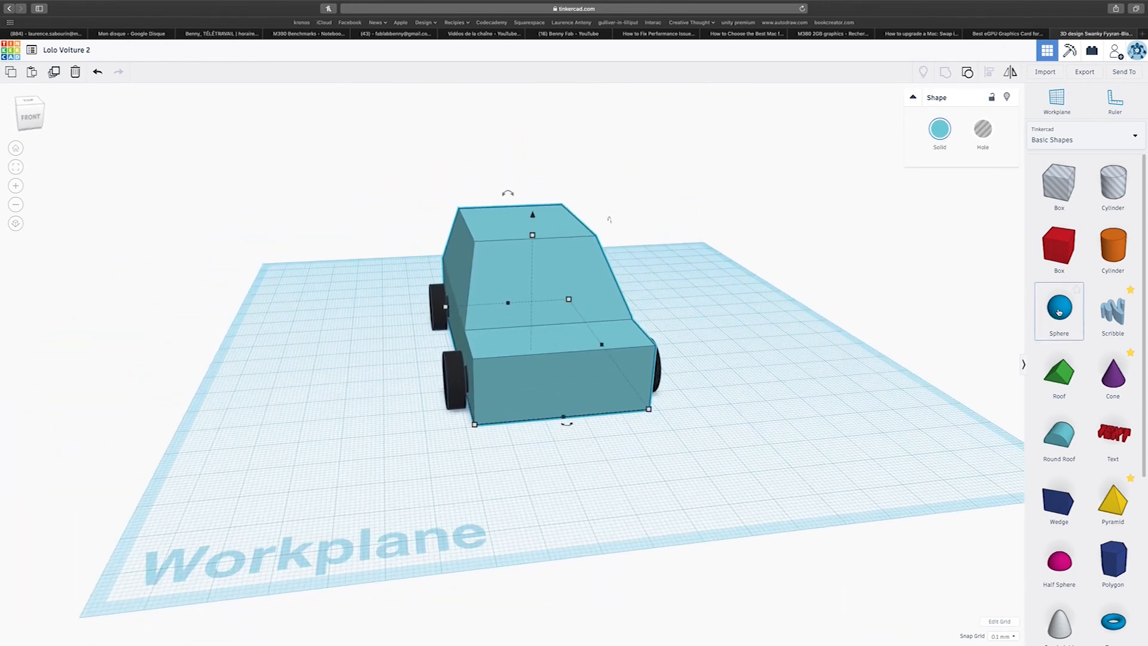
# Step: Add a half sphere, shrink it to about 7.6 mm wide and place it on the car's front face as a headlight
pyautogui.moveTo(1060, 562); pyautogui.dragTo(546, 492)
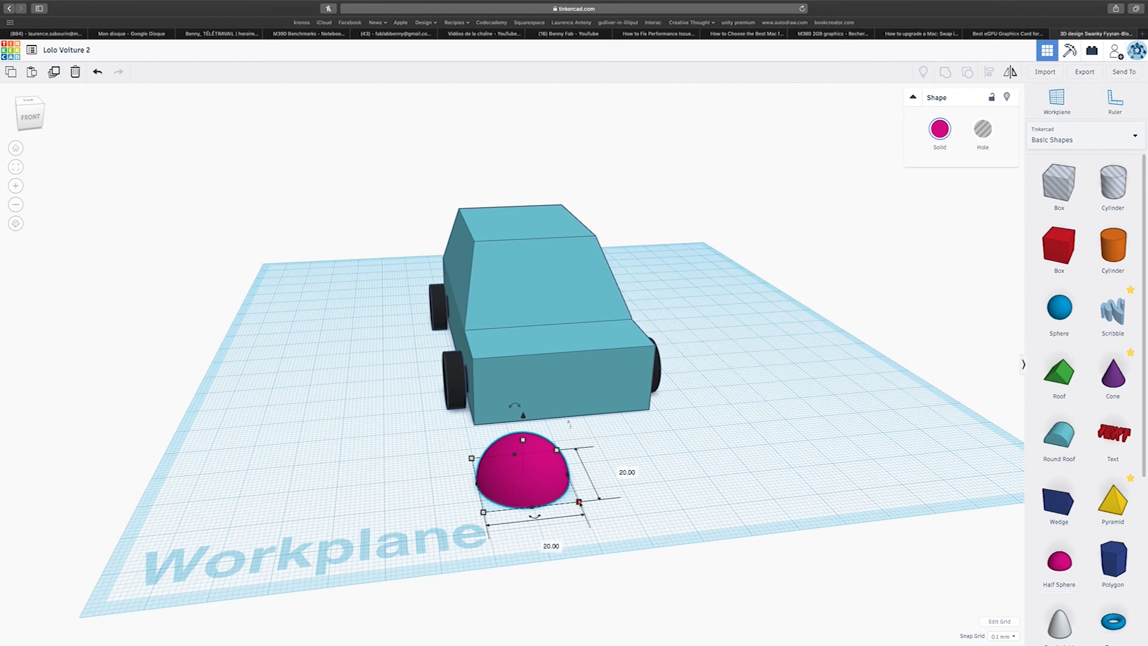
pyautogui.moveTo(579, 501); pyautogui.dragTo(509, 473)
pyautogui.moveTo(489, 454); pyautogui.dragTo(548, 448, button='right')
pyautogui.moveTo(552, 436); pyautogui.dragTo(543, 412)
pyautogui.moveTo(543, 412); pyautogui.dragTo(495, 436, button='right')
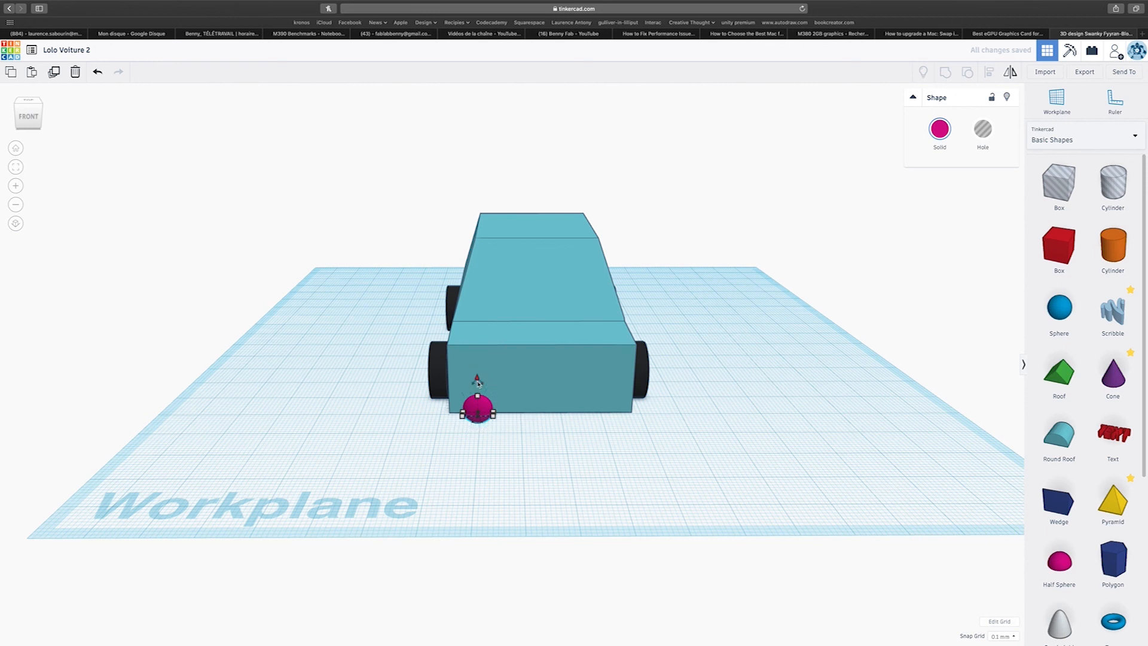
pyautogui.moveTo(477, 412); pyautogui.dragTo(716, 477, button='right')
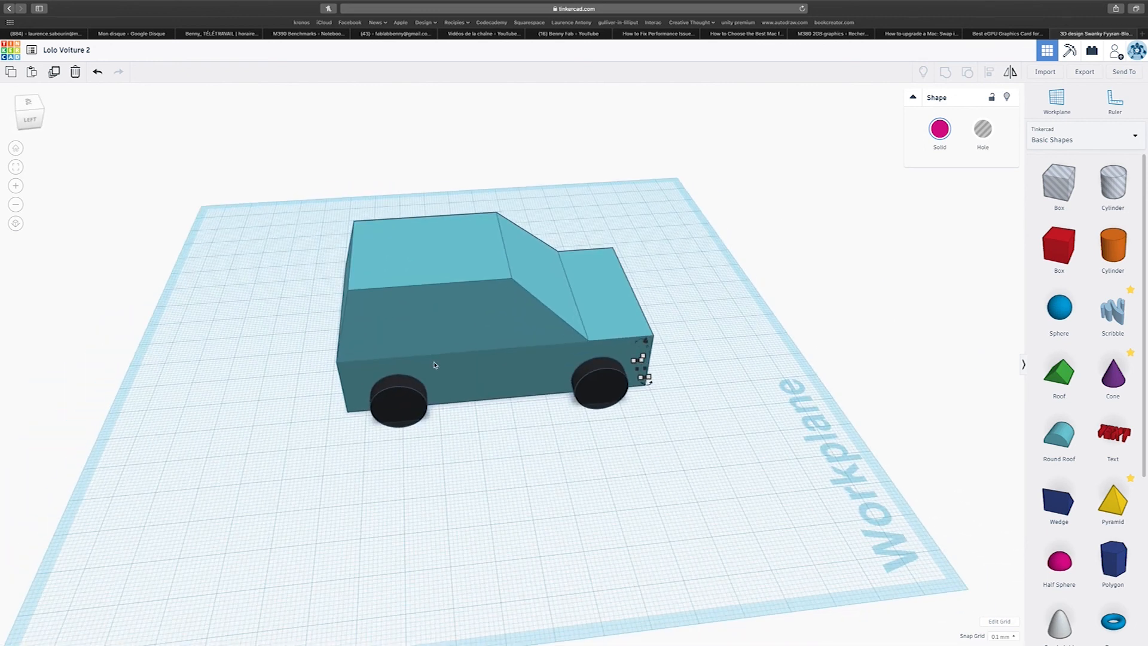
# Step: Group the car body with its wheels and axles, and enable Multicolor to keep their separate colors
pyautogui.moveTo(331, 189); pyautogui.dragTo(603, 435)
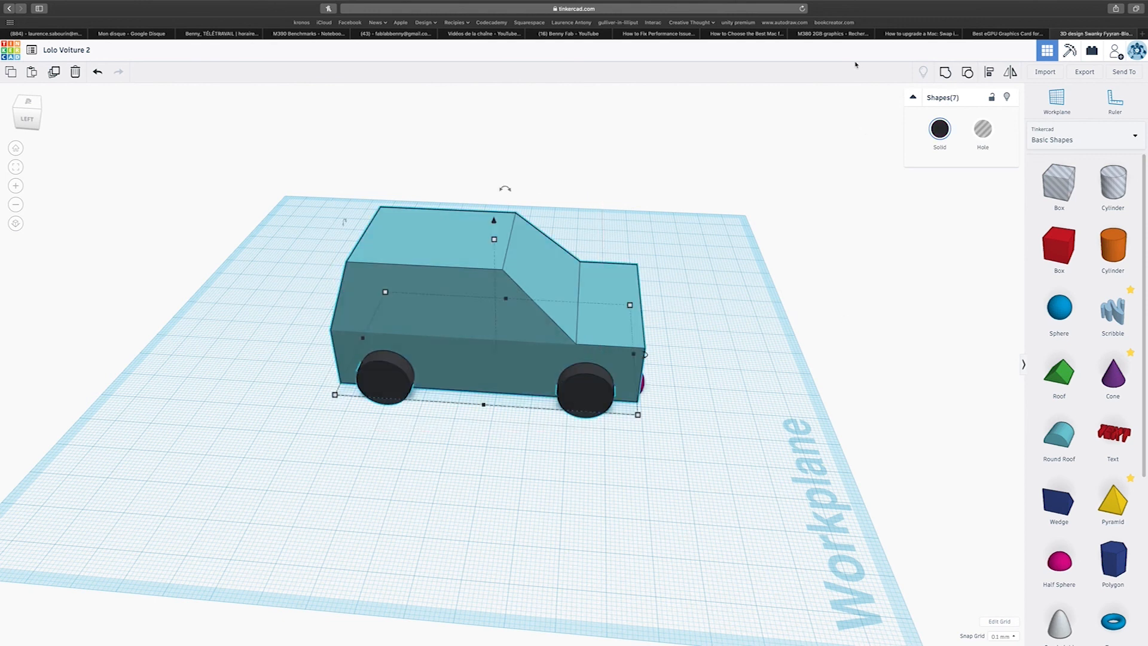
pyautogui.click(947, 74)
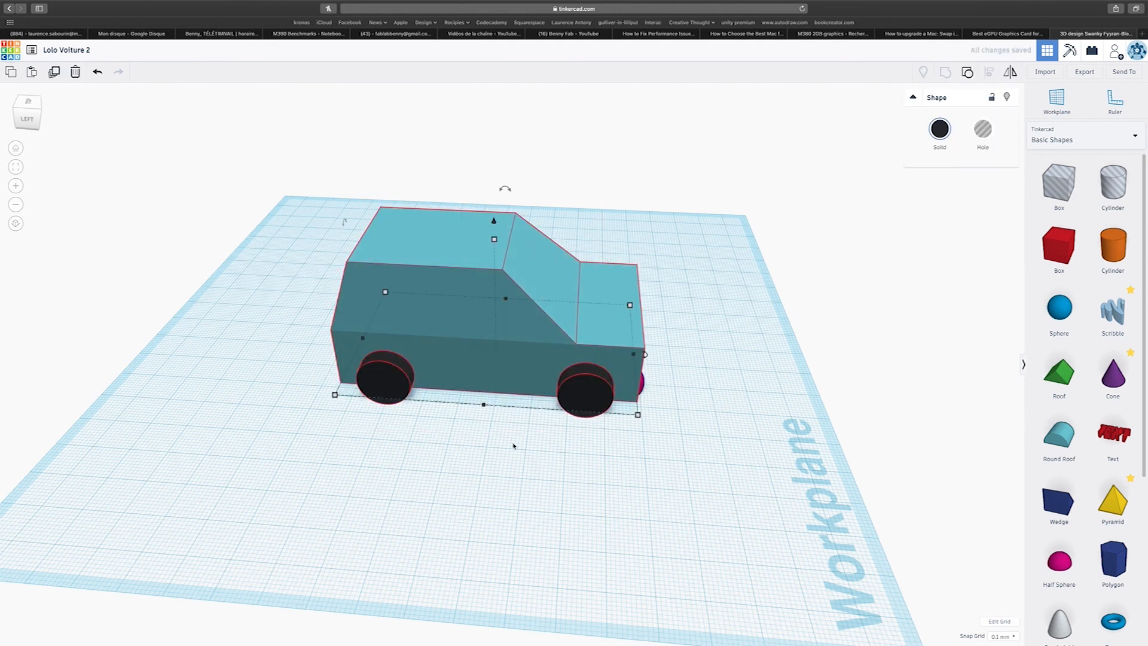
pyautogui.click(933, 127)
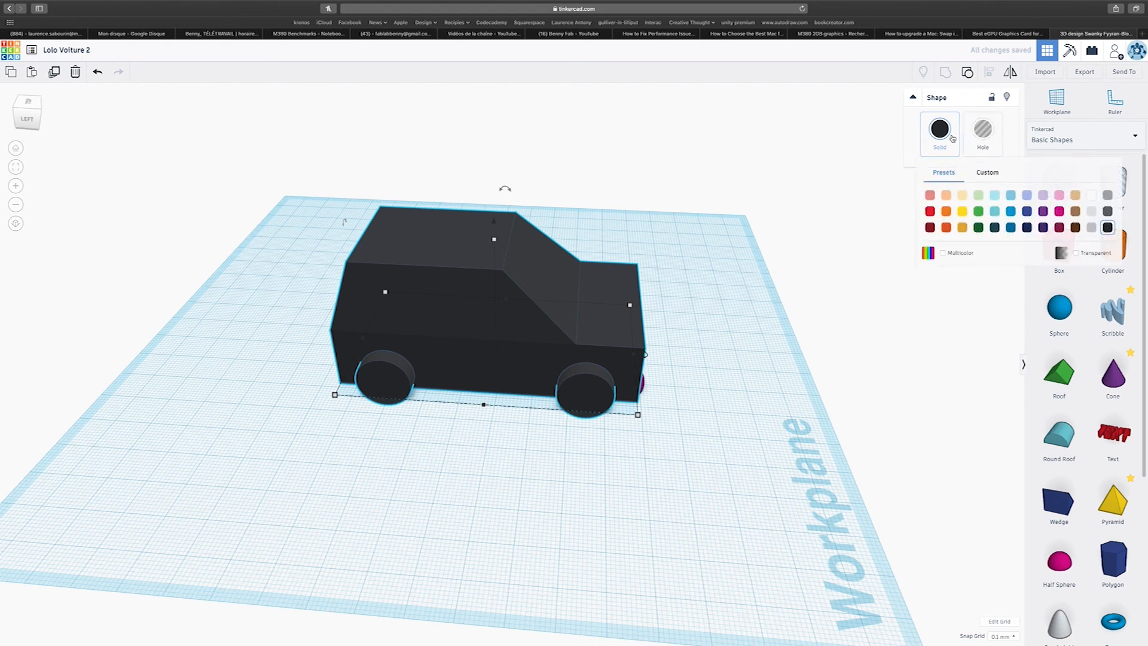
pyautogui.click(943, 253)
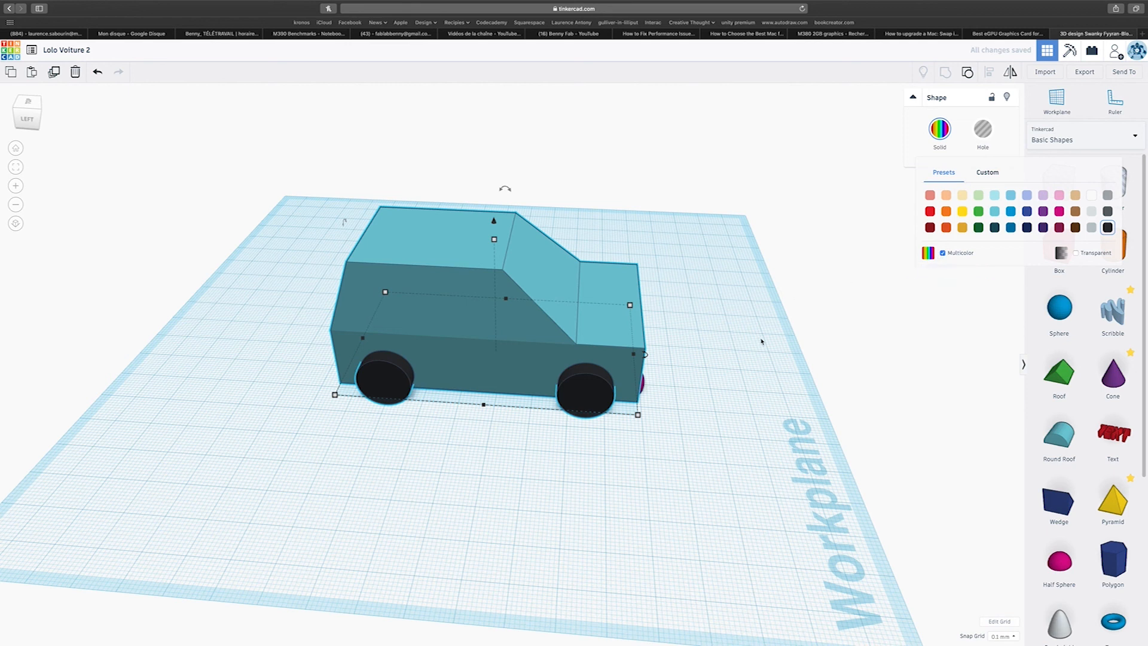
pyautogui.scroll(3, 762, 341)
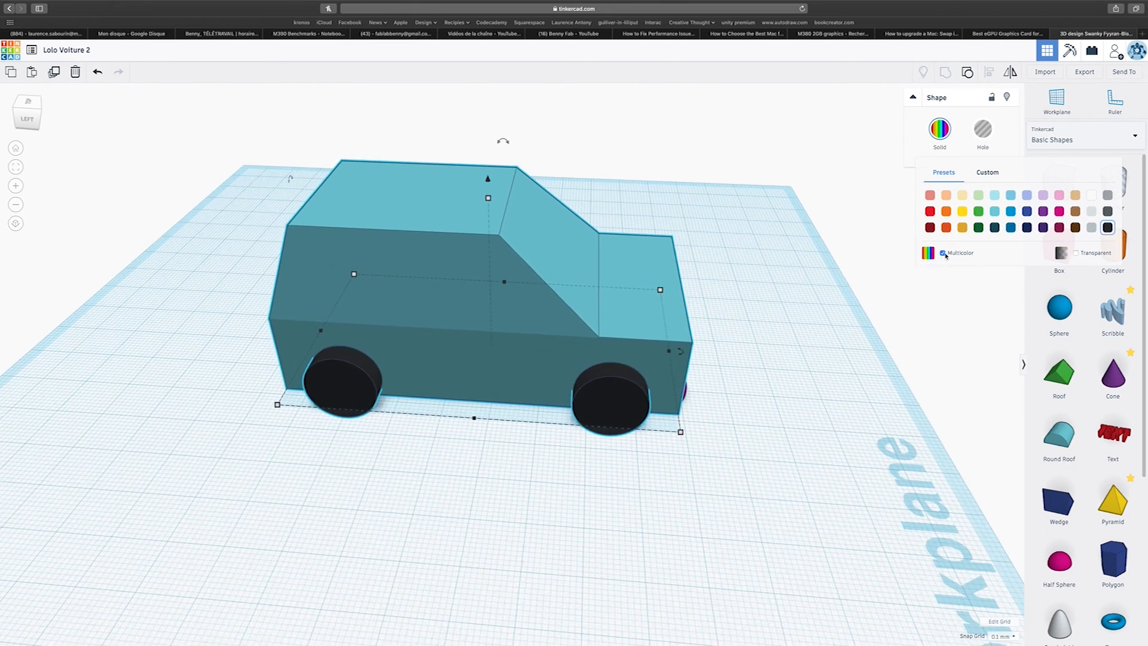
# Step: Raise the half-sphere headlight to 8.5 mm above the workplane and recolor it in the pale yellow preset
pyautogui.moveTo(802, 330); pyautogui.dragTo(487, 328, button='right')
pyautogui.click(500, 484)
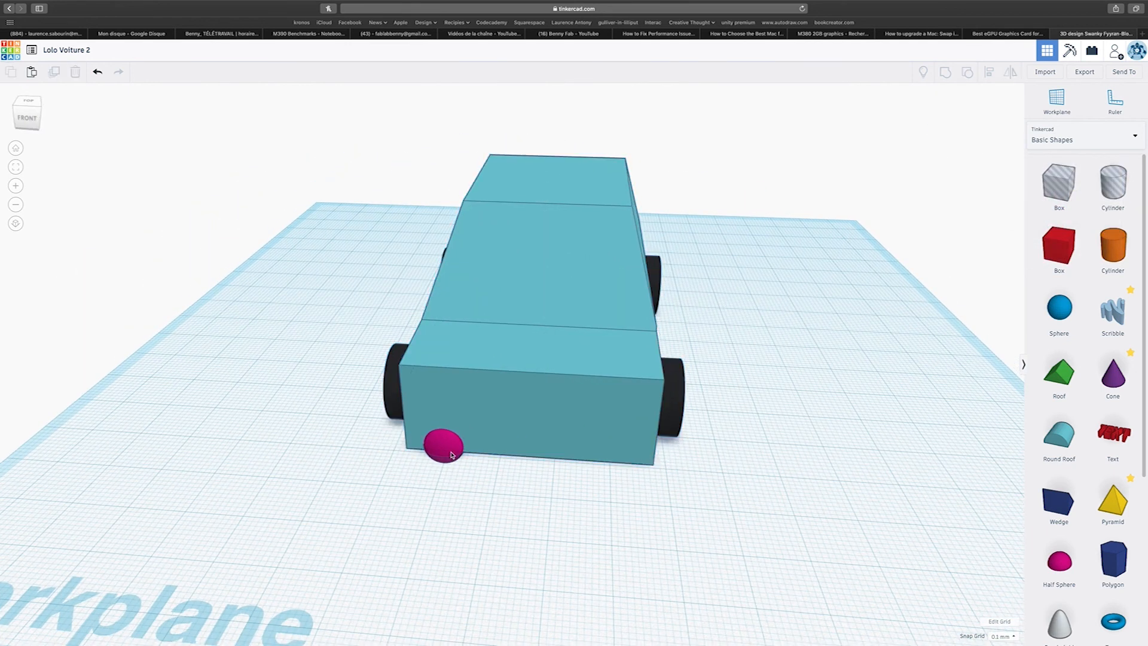
pyautogui.click(452, 455)
pyautogui.moveTo(441, 412); pyautogui.dragTo(439, 388)
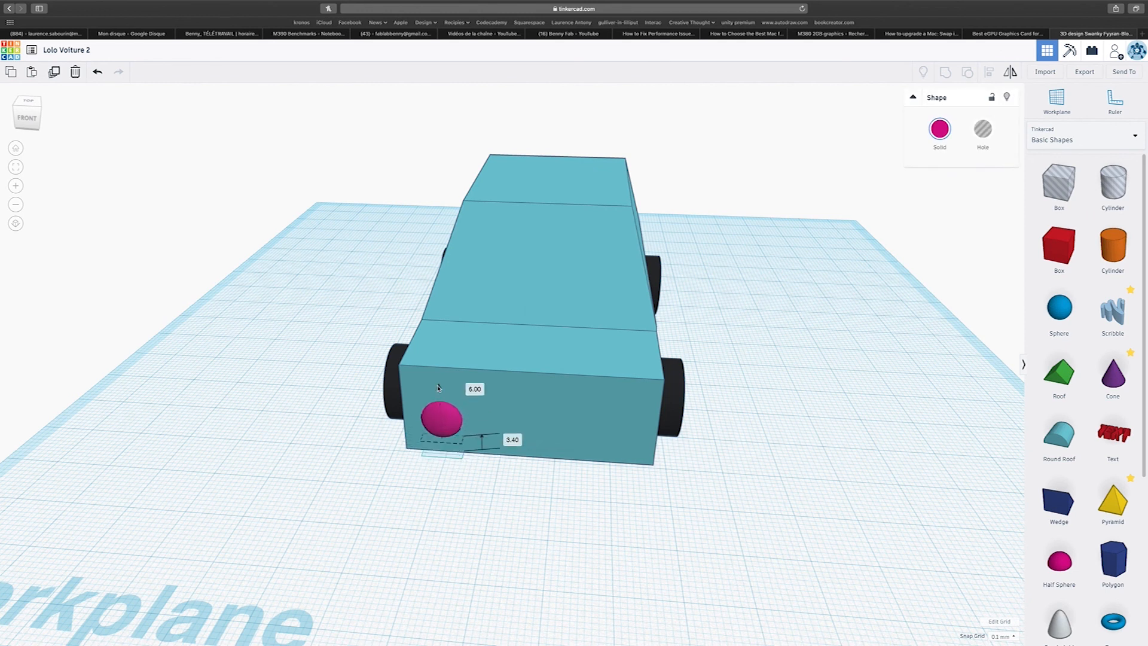
pyautogui.moveTo(439, 387); pyautogui.dragTo(518, 454, button='right')
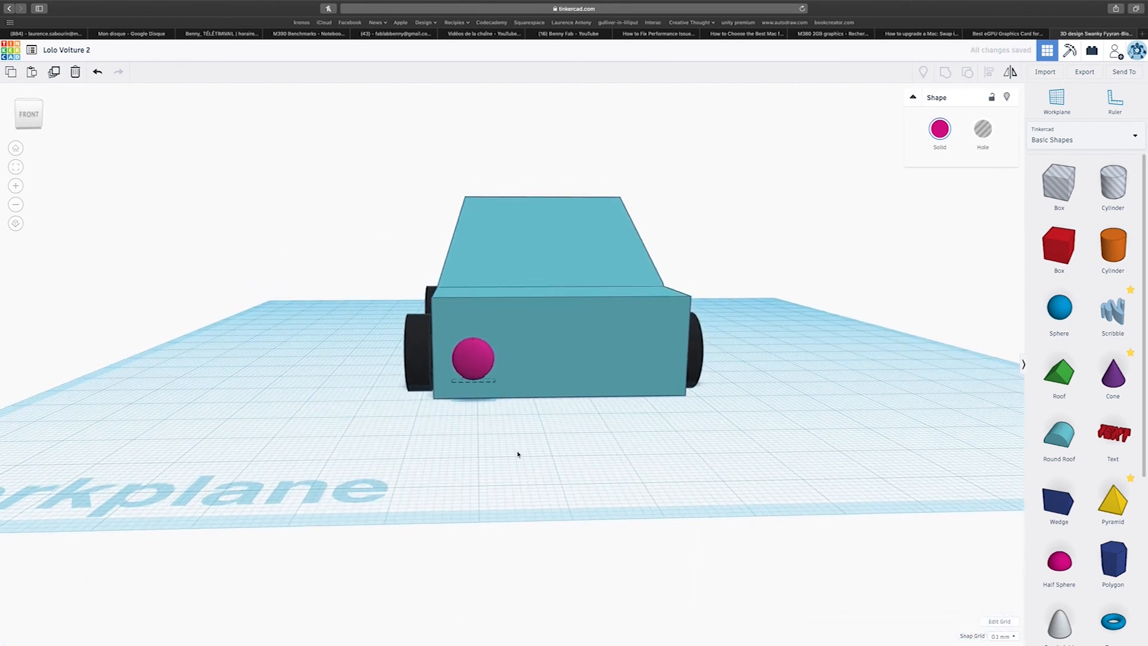
pyautogui.moveTo(483, 368); pyautogui.dragTo(483, 338)
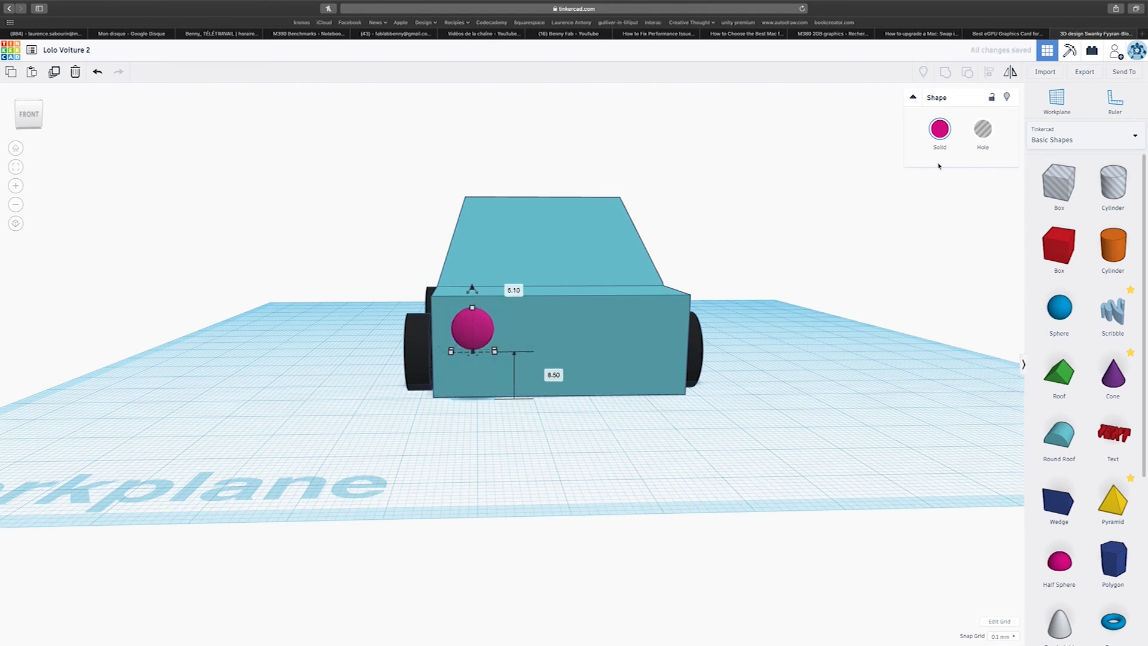
pyautogui.click(940, 129)
pyautogui.click(962, 195)
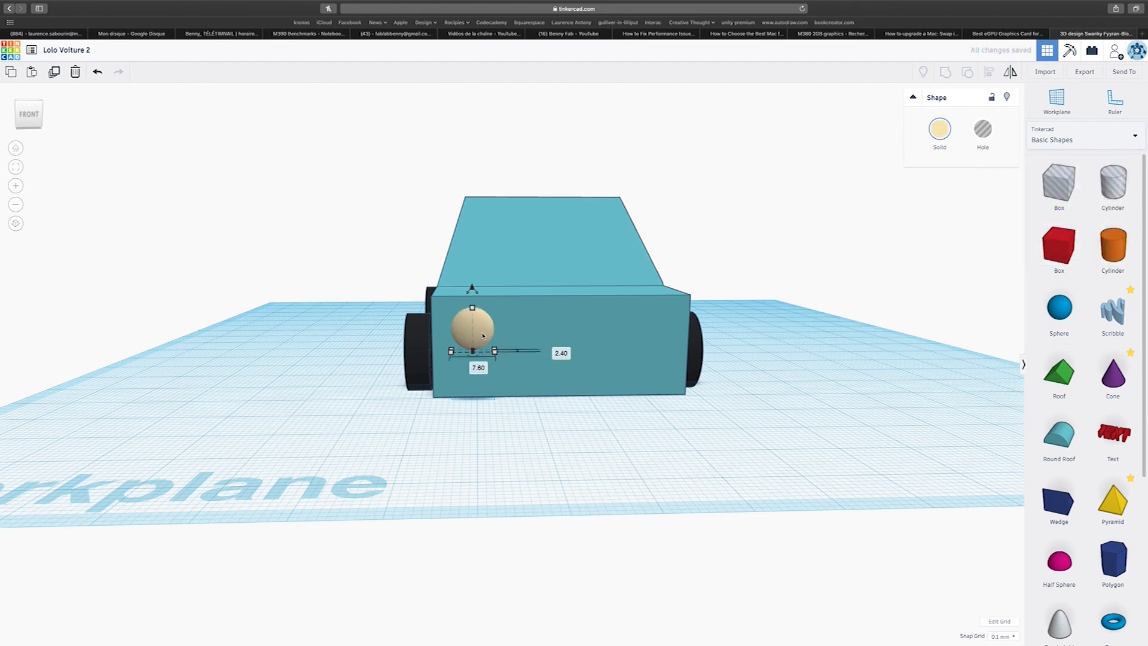
# Step: Duplicate the headlight to the opposite side of the car's front and group the two headlights
pyautogui.keyDown('alt'); pyautogui.moveTo(485, 335); pyautogui.dragTo(673, 340); pyautogui.keyUp('alt')
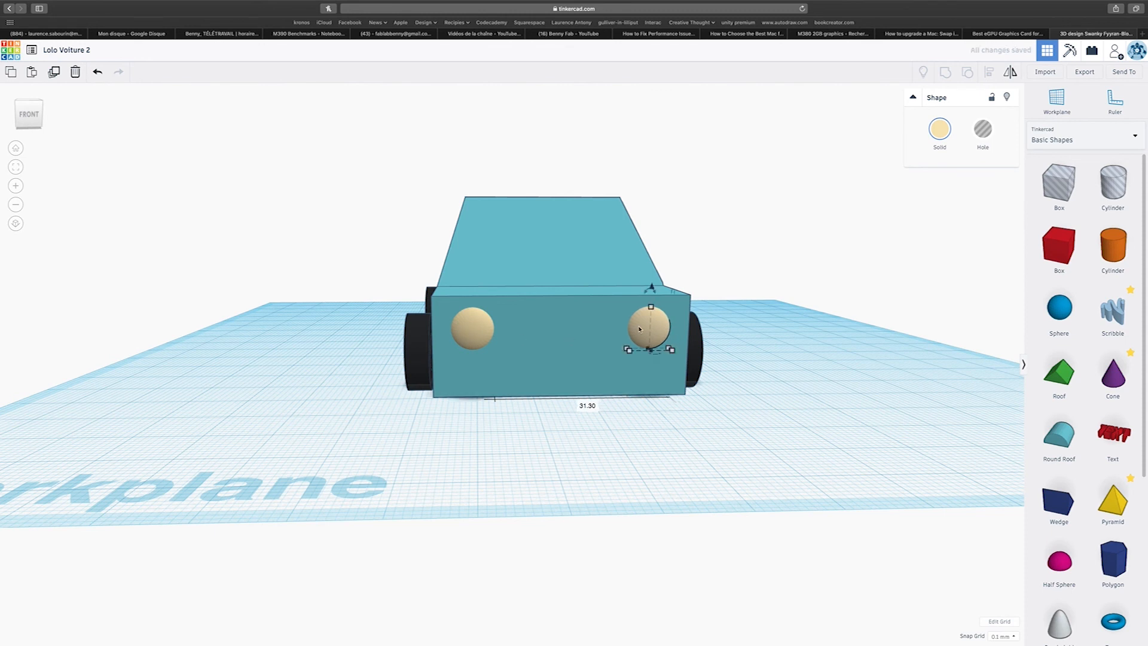
pyautogui.keyDown('shift'); pyautogui.click(468, 332); pyautogui.keyUp('shift')
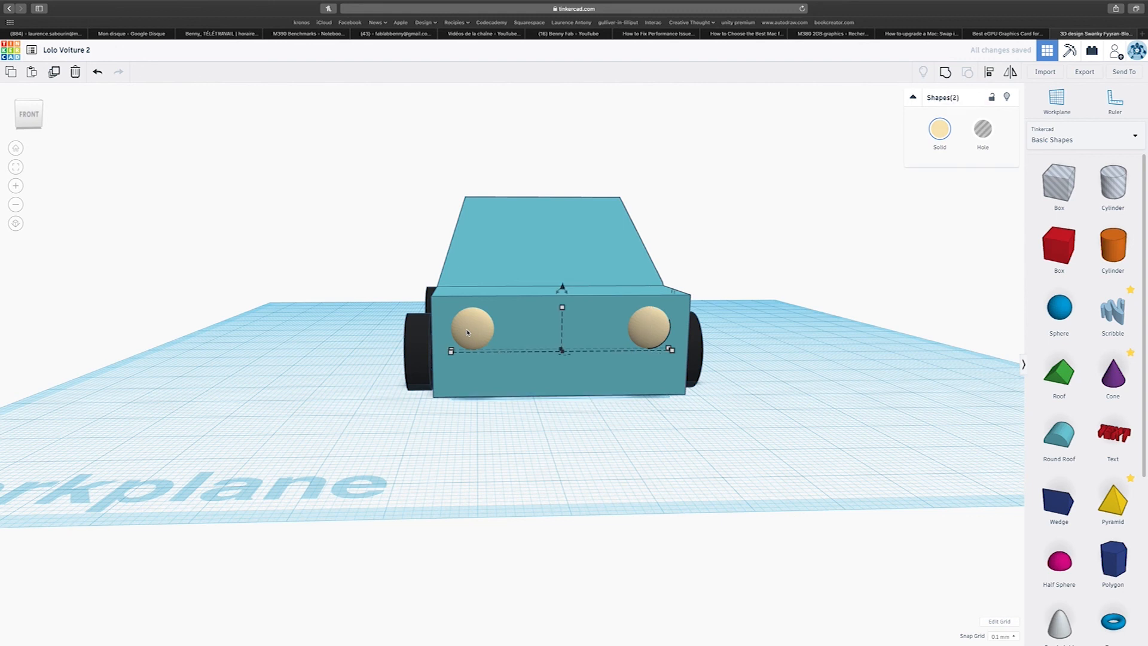
pyautogui.click(945, 71)
# Step: Select the car and the headlight pair and align them centered across the car's width
pyautogui.moveTo(420, 169); pyautogui.dragTo(698, 437)
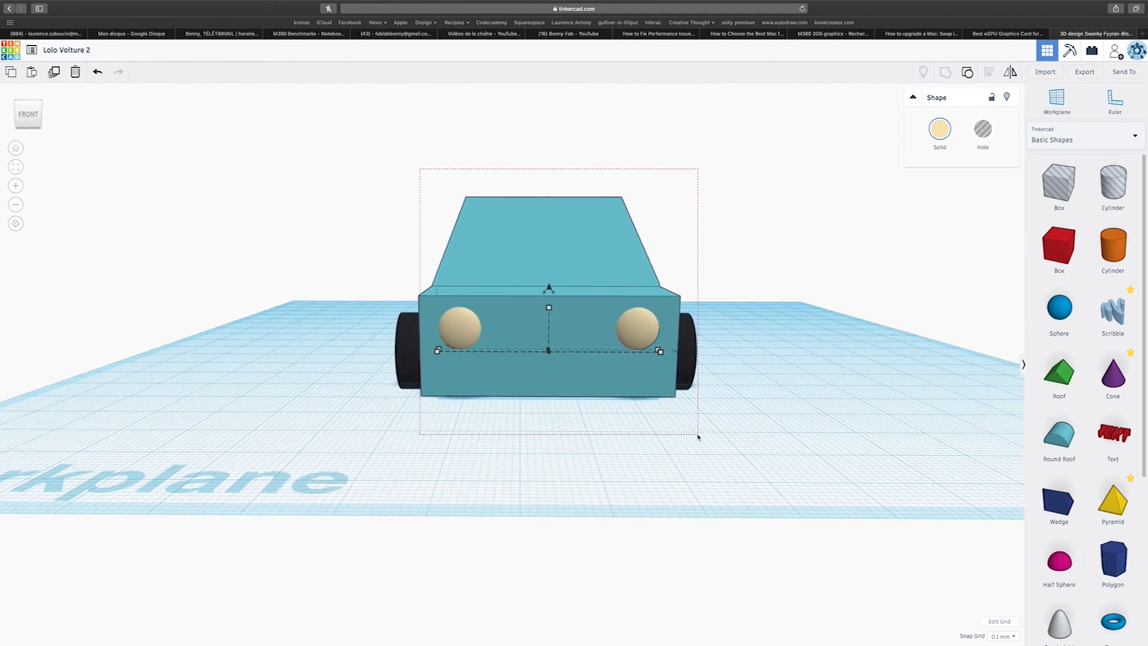
pyautogui.moveTo(353, 148); pyautogui.dragTo(771, 438)
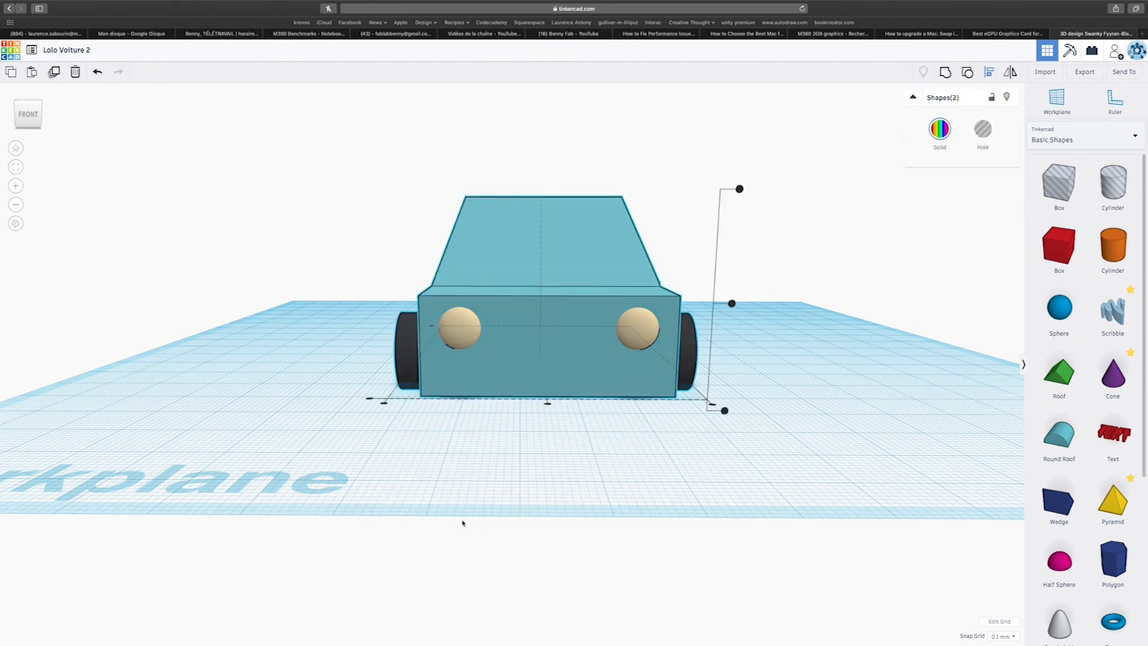
pyautogui.click(547, 405)
pyautogui.moveTo(595, 417); pyautogui.dragTo(538, 419, button='right')
pyautogui.click(644, 497)
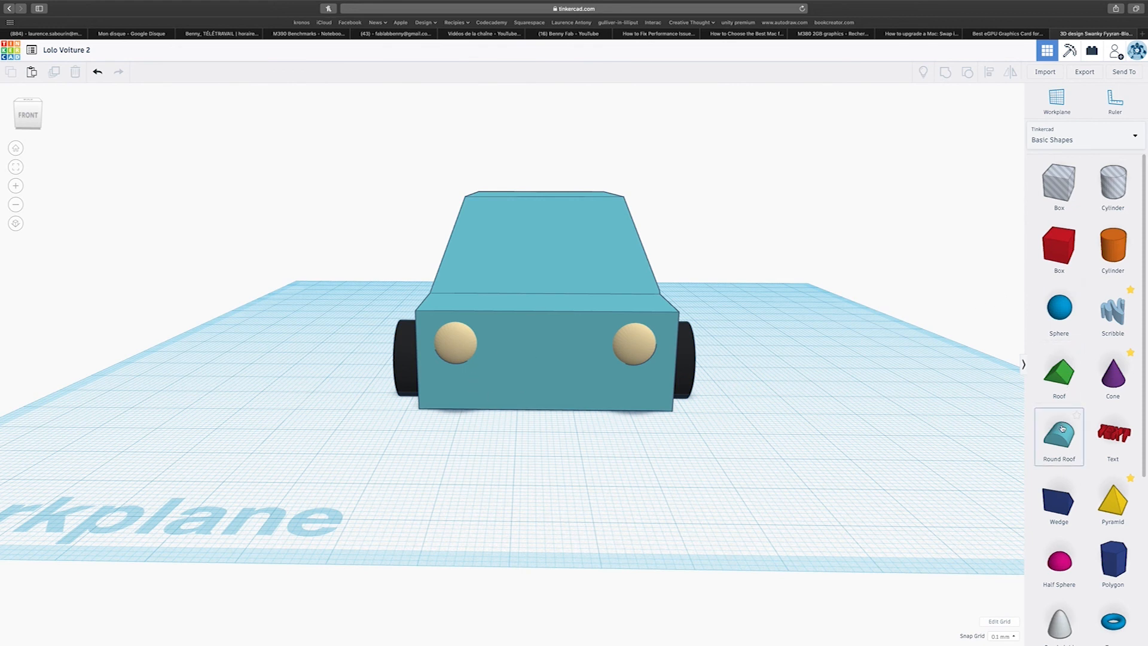
pyautogui.scroll(-5, 1062, 429)
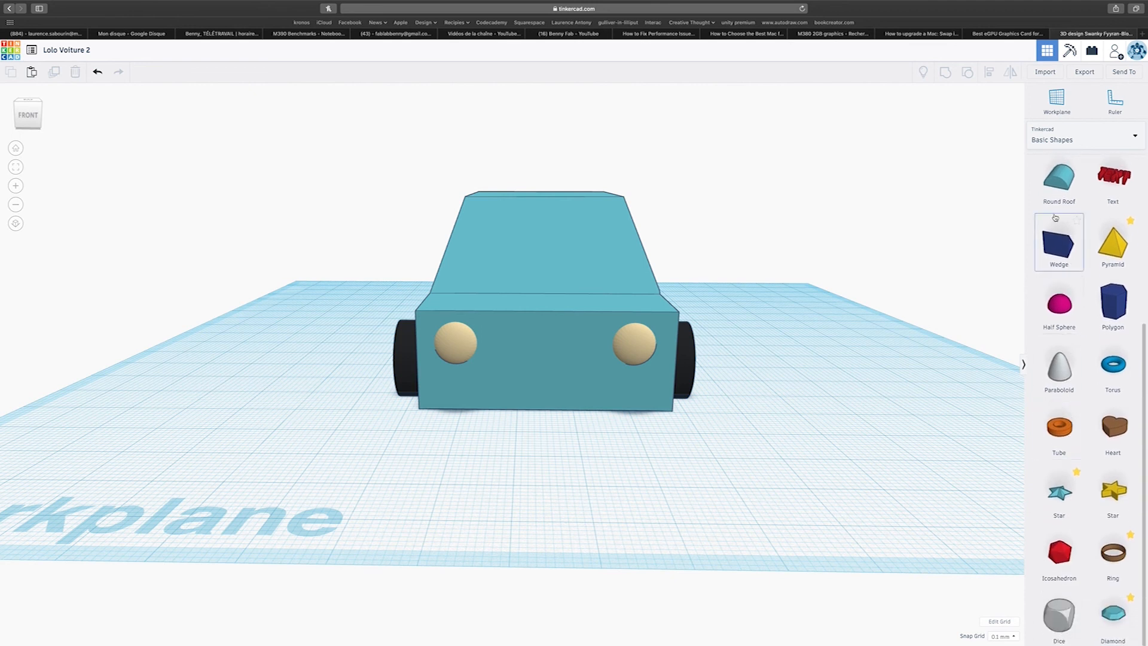
pyautogui.moveTo(1055, 183); pyautogui.dragTo(536, 521)
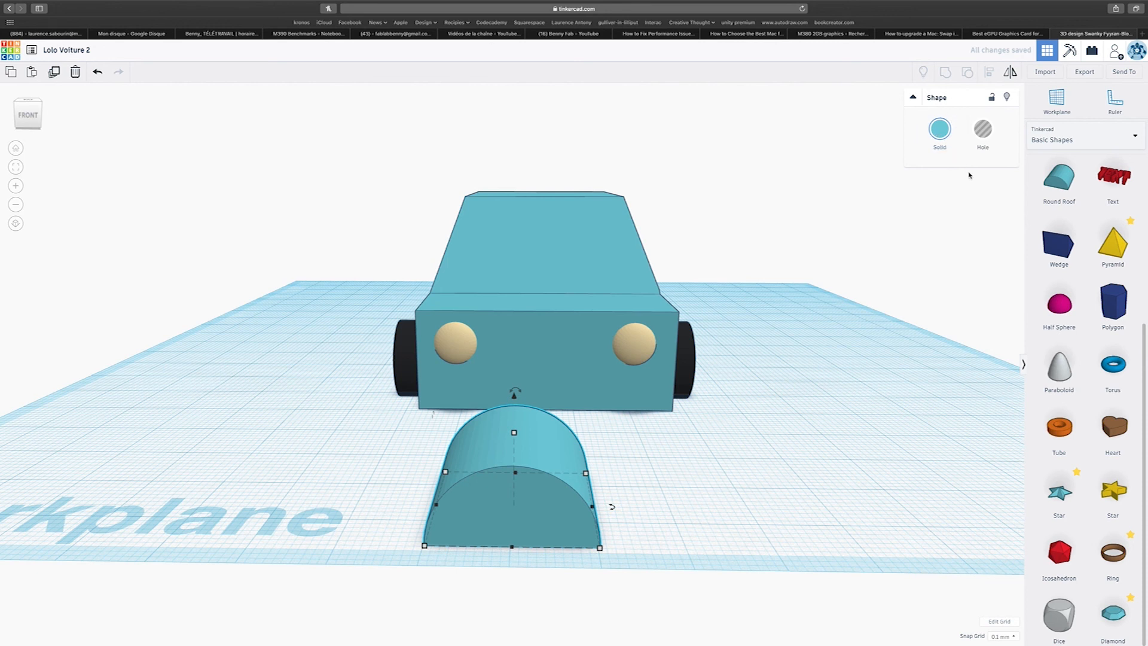
pyautogui.press('Delete')
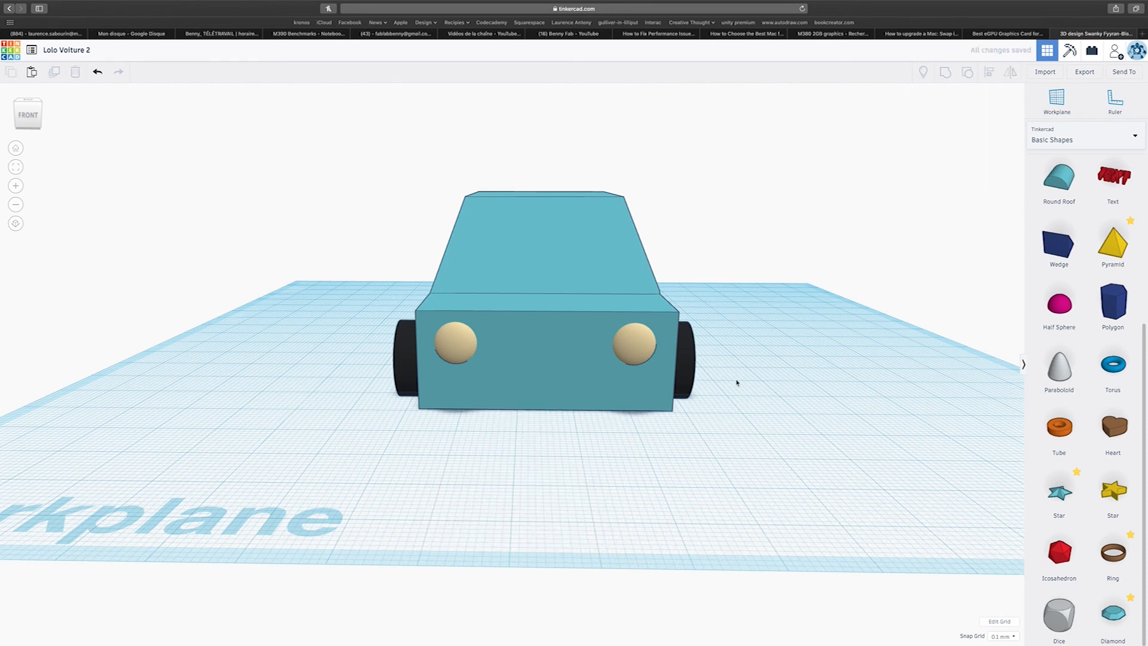
# Step: Add a cylinder to the workplane in front of the car and set its sides to 12
pyautogui.scroll(5, 1097, 307)
pyautogui.scroll(-1, 1098, 306)
pyautogui.moveTo(1113, 246); pyautogui.dragTo(541, 507)
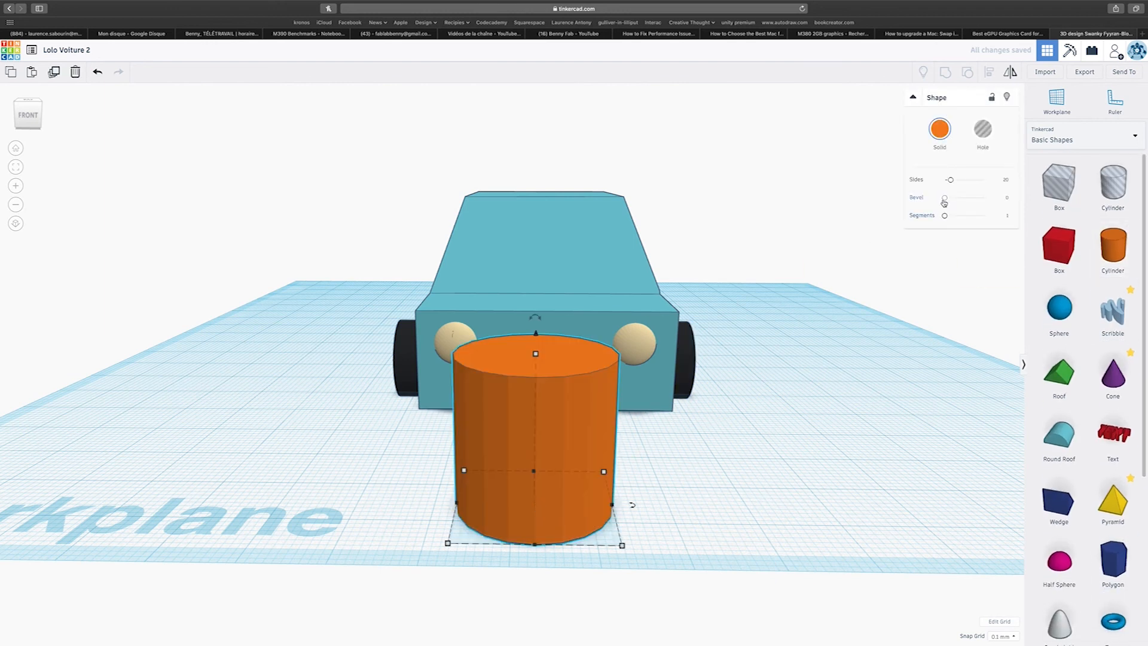
pyautogui.moveTo(951, 181); pyautogui.dragTo(945, 180)
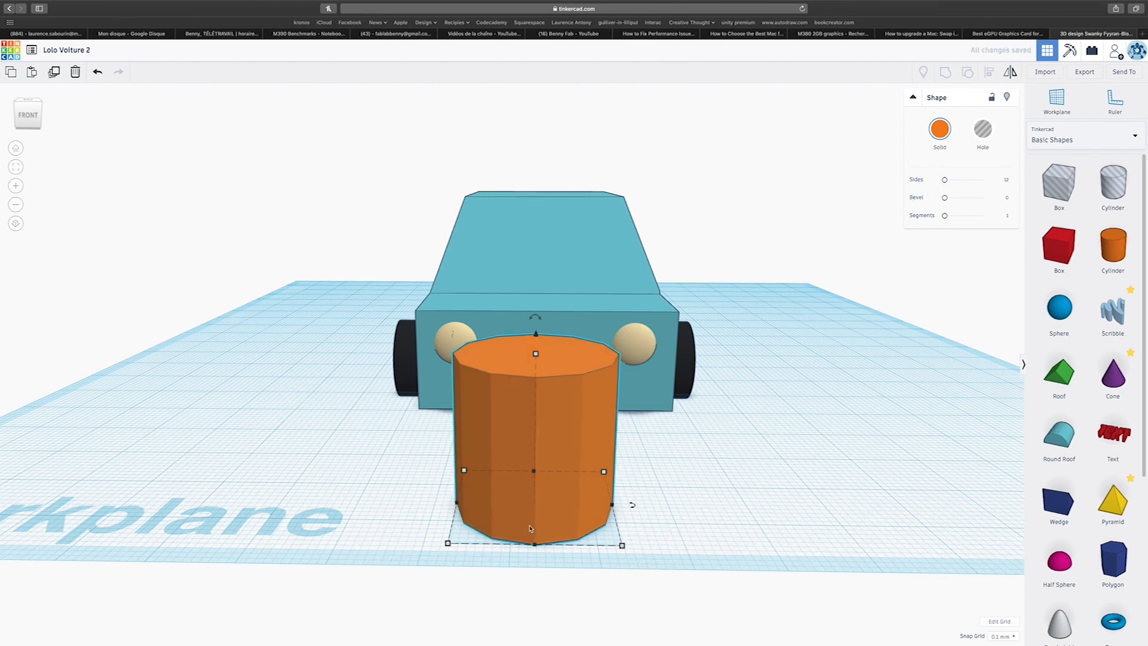
# Step: Turn the cylinder onto its side and set it into the car's front between the headlights as a grille
pyautogui.moveTo(541, 535); pyautogui.dragTo(537, 498)
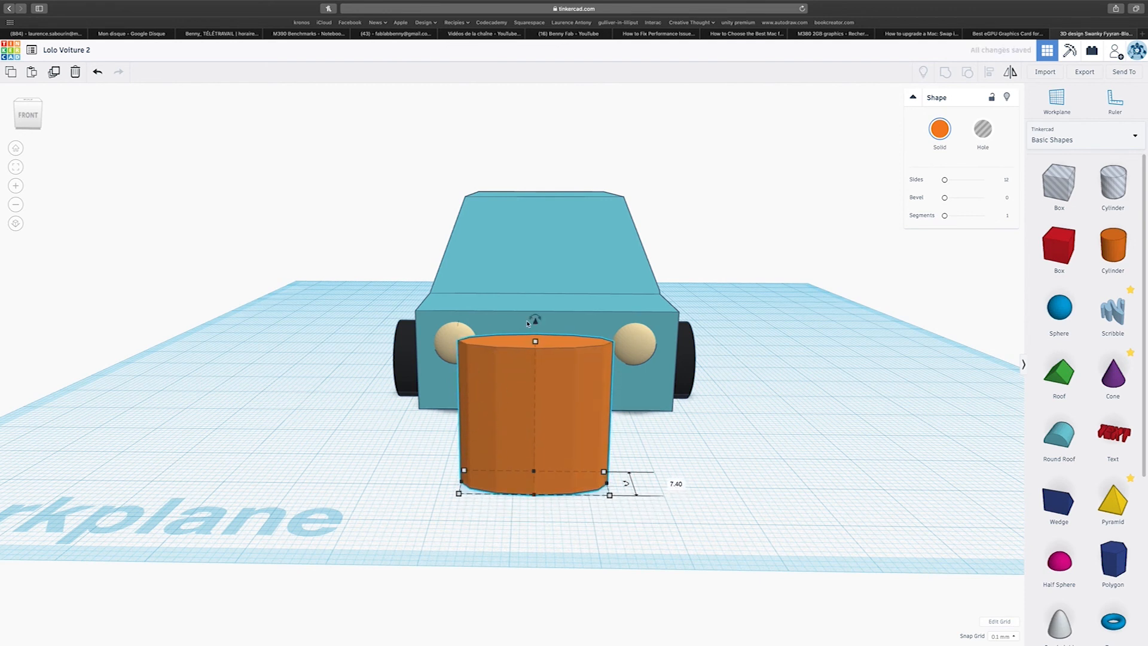
pyautogui.moveTo(534, 320); pyautogui.dragTo(452, 394)
pyautogui.moveTo(553, 396); pyautogui.dragTo(561, 338)
pyautogui.moveTo(546, 299); pyautogui.dragTo(545, 318)
pyautogui.moveTo(544, 317)
pyautogui.mouseDown(button='right')
pyautogui.moveTo(545, 299)
pyautogui.moveTo(769, 305)
pyautogui.moveTo(542, 311)
pyautogui.mouseUp(button='right')
pyautogui.scroll(3, 541, 311)
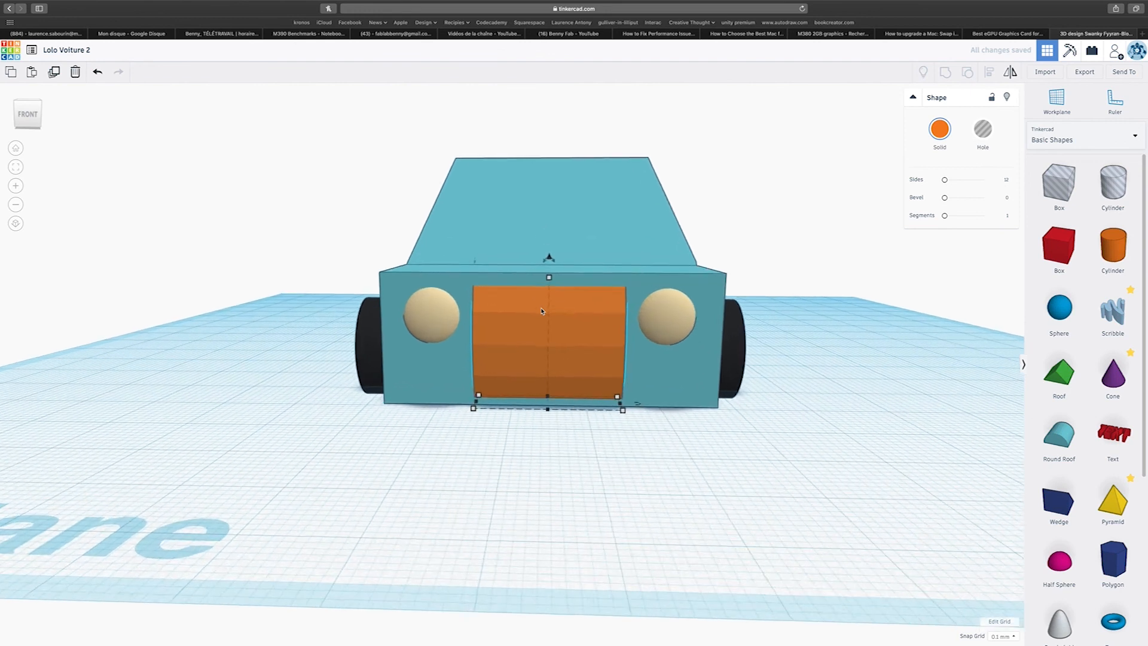
# Step: Recolor the grille cylinder in the light grey preset
pyautogui.click(940, 129)
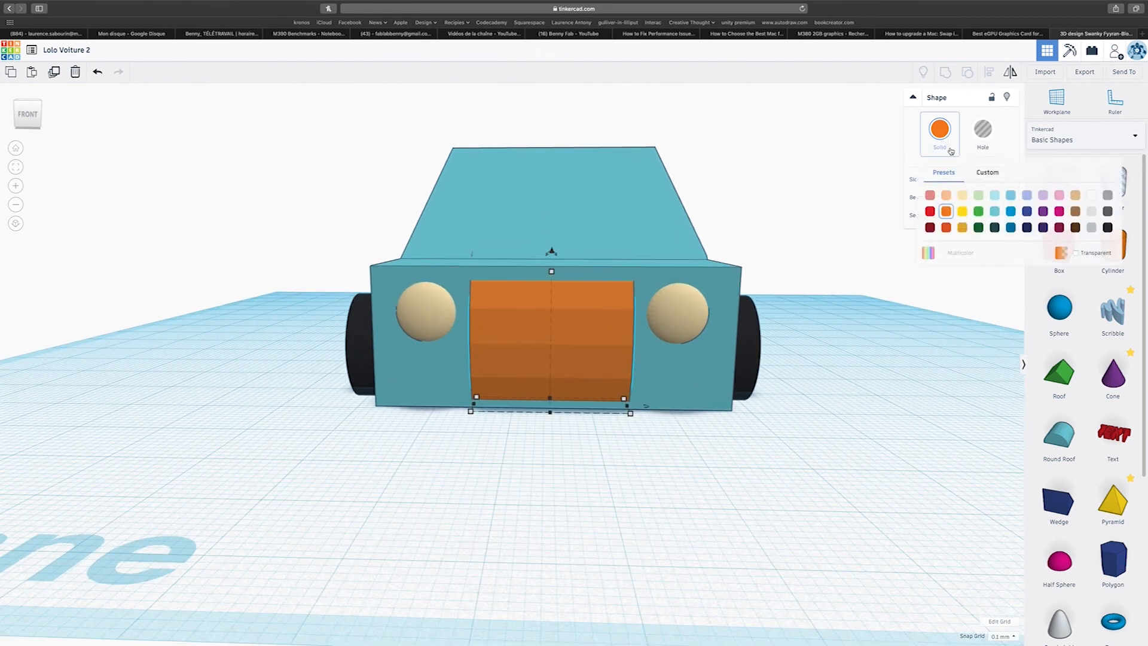
pyautogui.click(1092, 211)
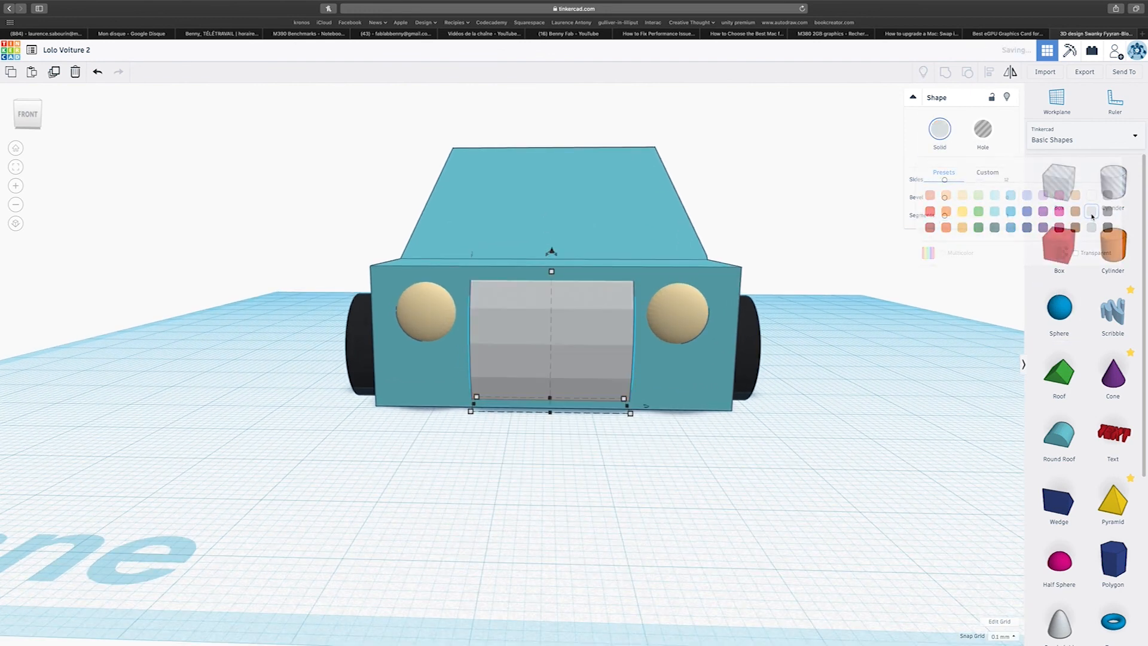
pyautogui.moveTo(813, 425); pyautogui.dragTo(844, 467, button='right')
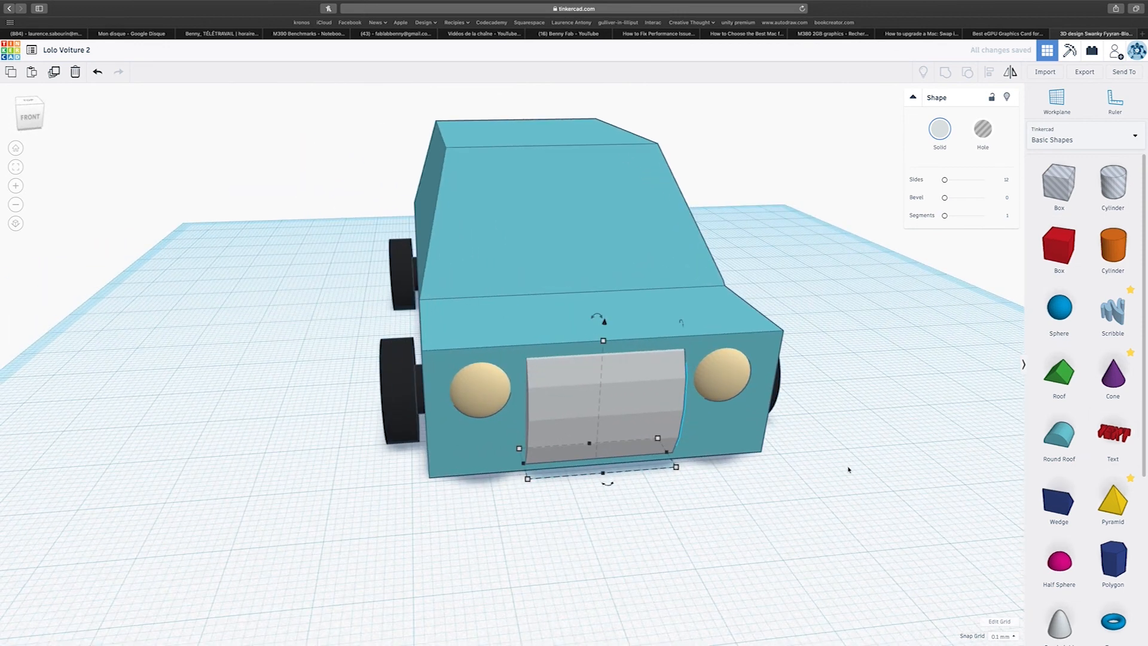
# Step: Add a text shape in front of the car and set its text to LoLo
pyautogui.moveTo(1124, 444); pyautogui.dragTo(653, 534)
pyautogui.moveTo(867, 575); pyautogui.dragTo(922, 582, button='right')
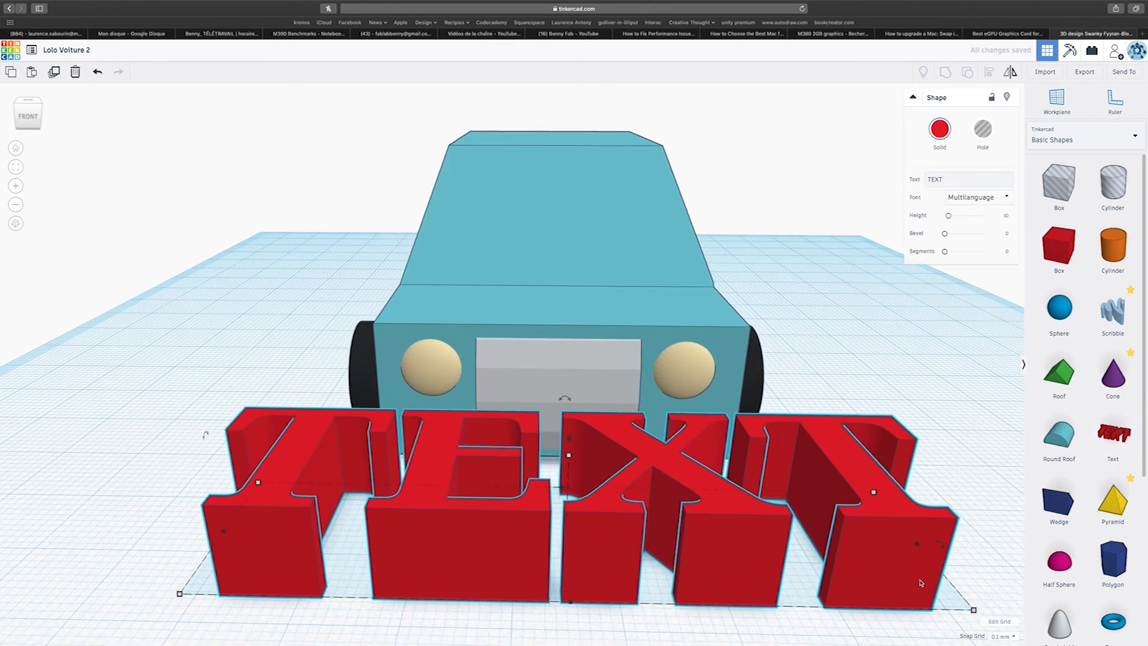
pyautogui.click(919, 179)
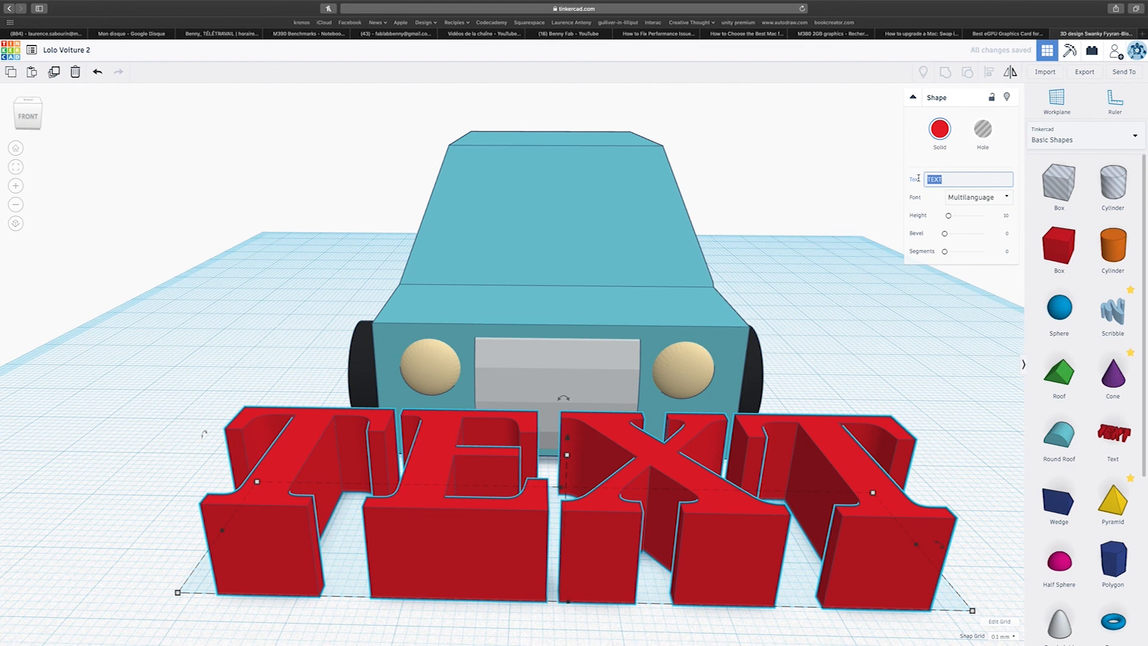
pyautogui.write('Lo')
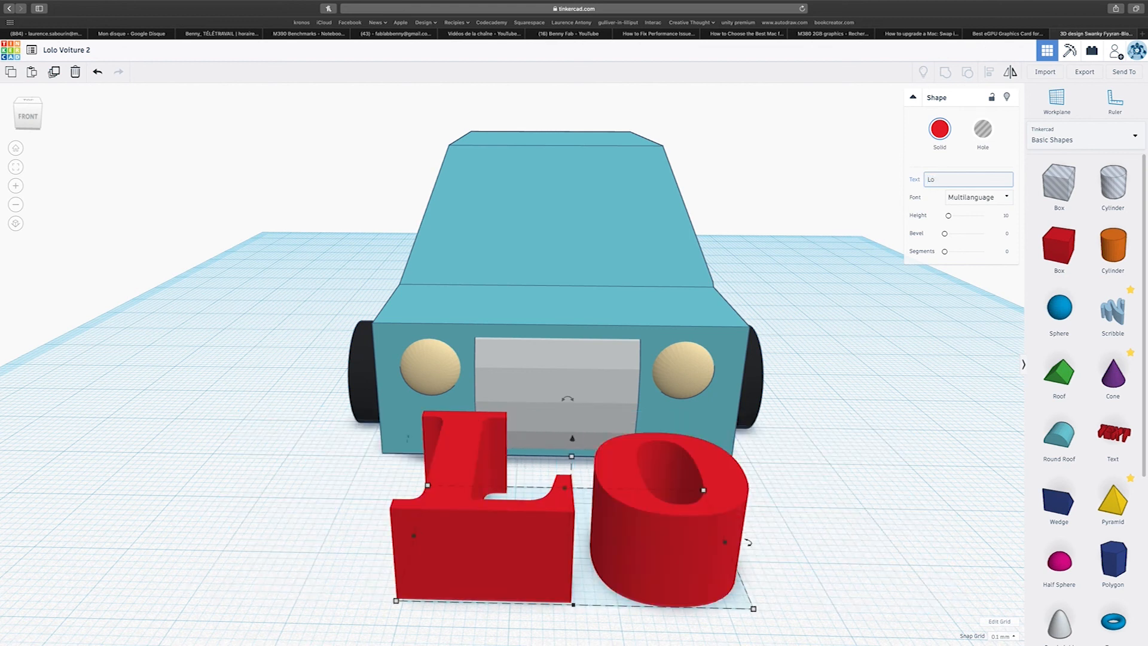
pyautogui.write('lo')
pyautogui.press('BackSpace')
pyautogui.press('BackSpace')
pyautogui.write('Lo')
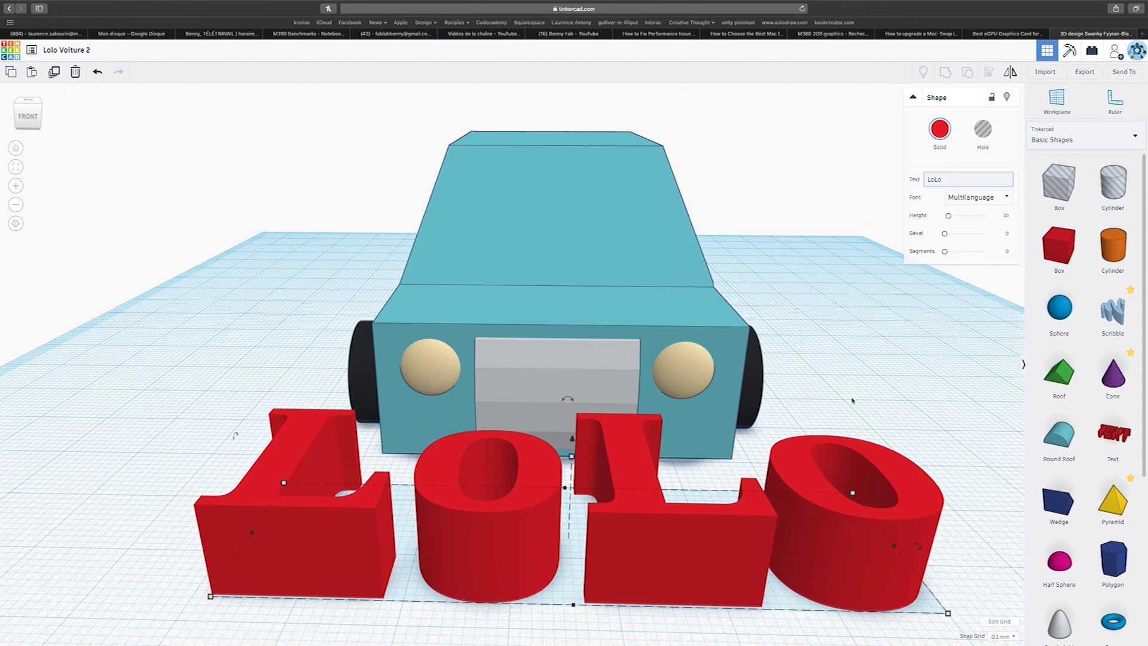
pyautogui.scroll(-3, 852, 400)
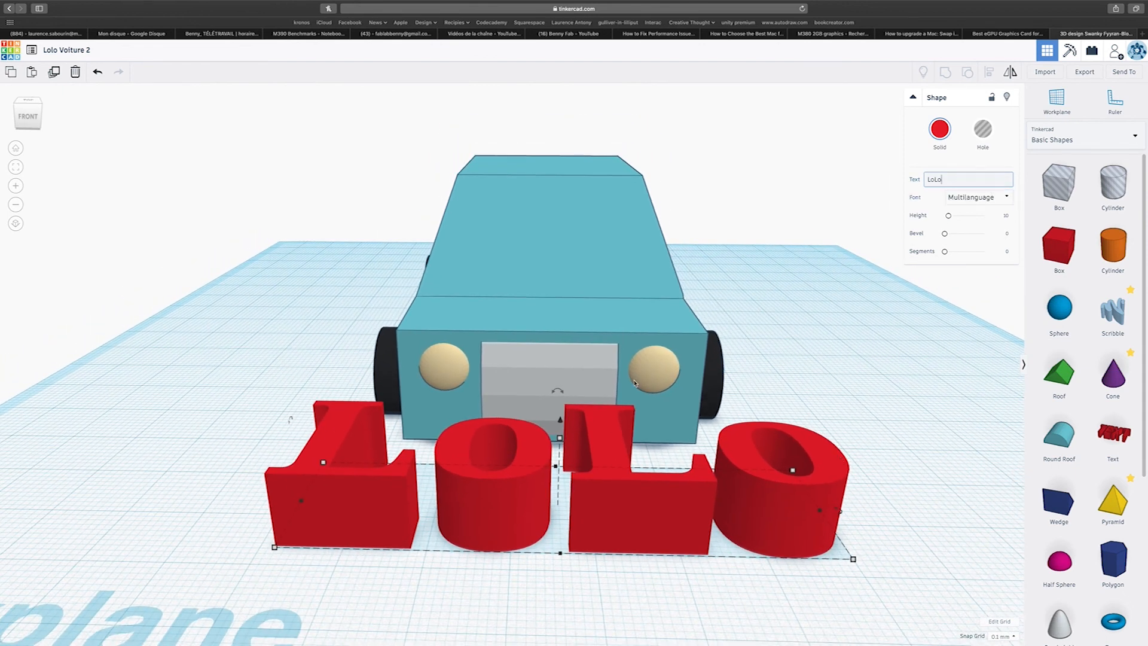
pyautogui.moveTo(590, 401); pyautogui.dragTo(793, 390, button='right')
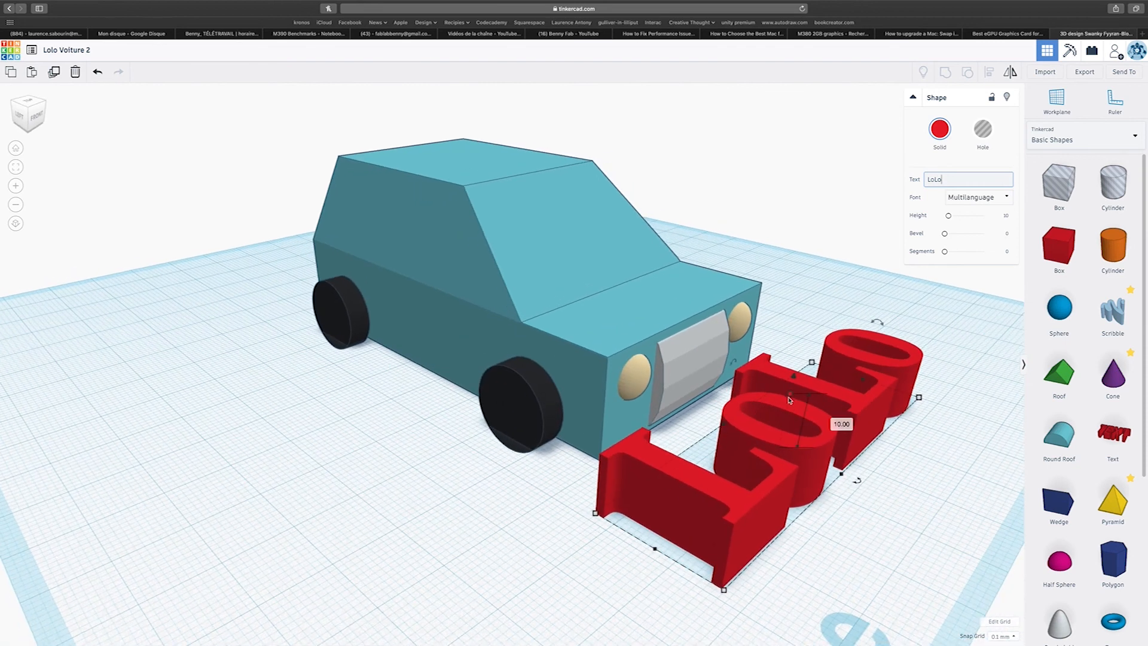
pyautogui.click(792, 423)
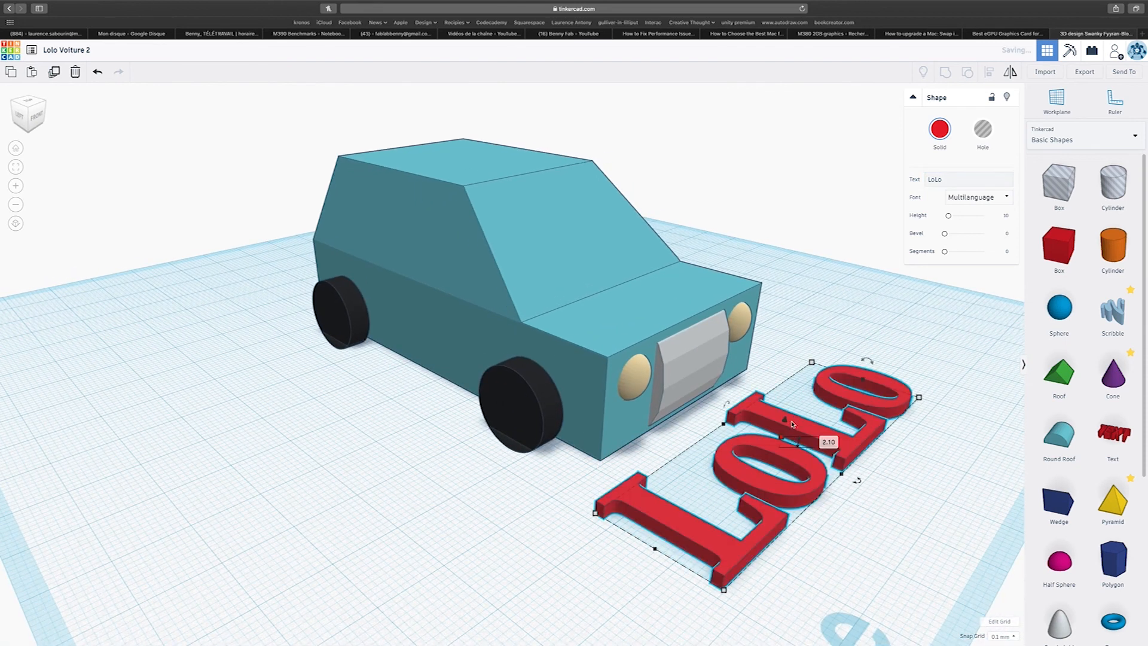
pyautogui.press('super+z')
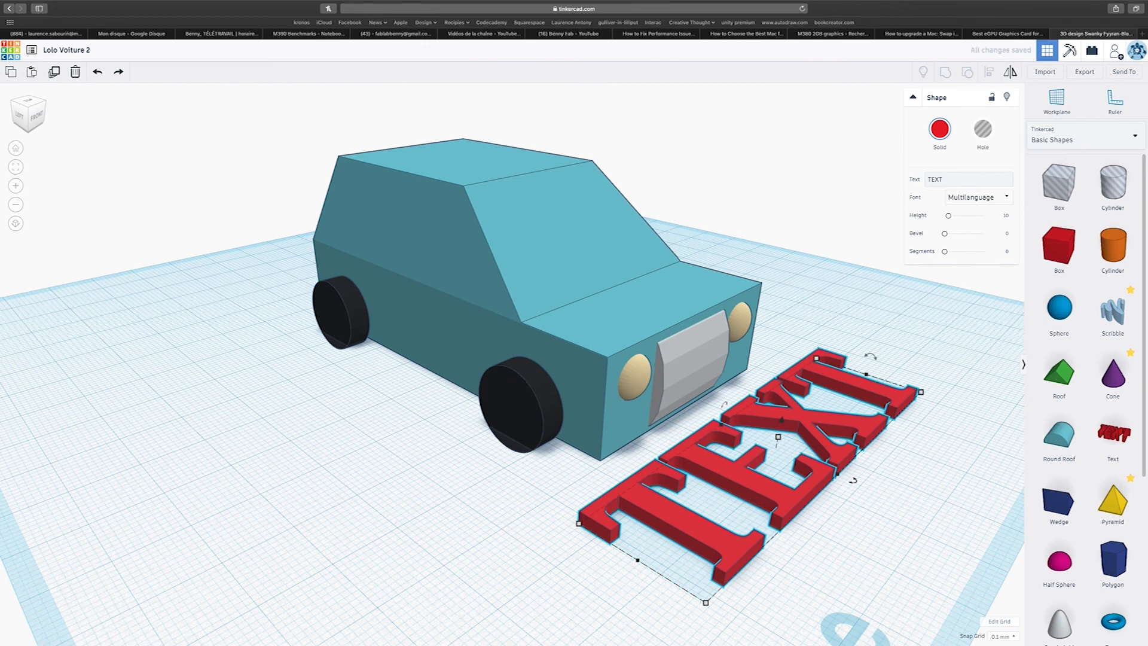
# Step: Restore the LoLo wording and shrink the text to badge size, 1.70 mm thick
pyautogui.press('super+shift+z')
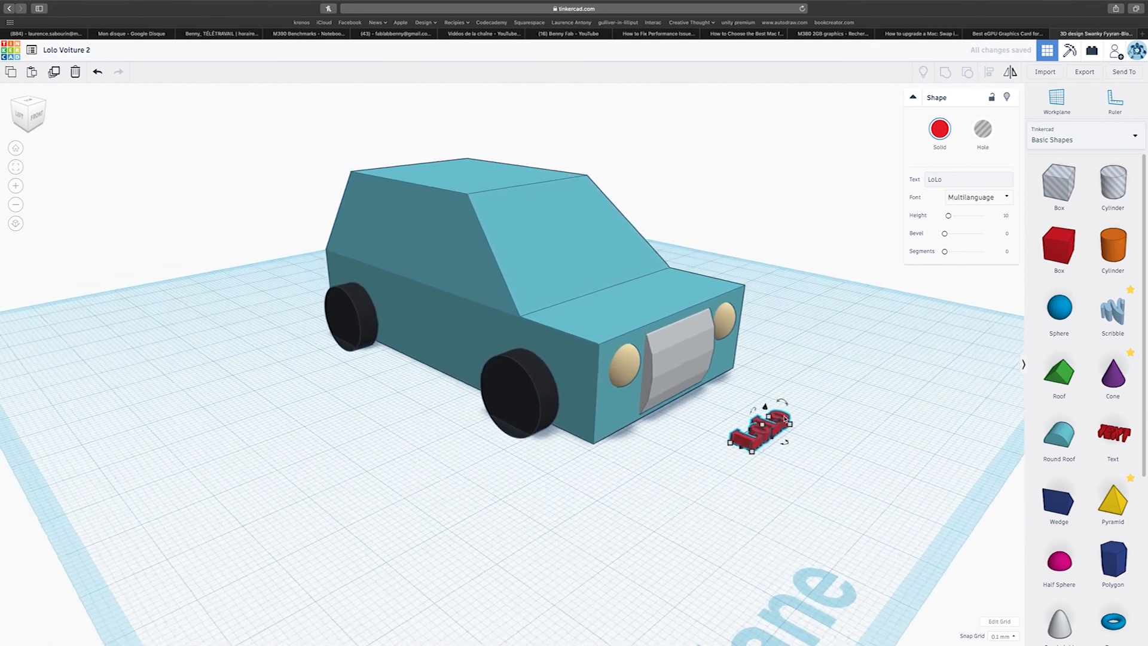
pyautogui.scroll(5, 787, 422)
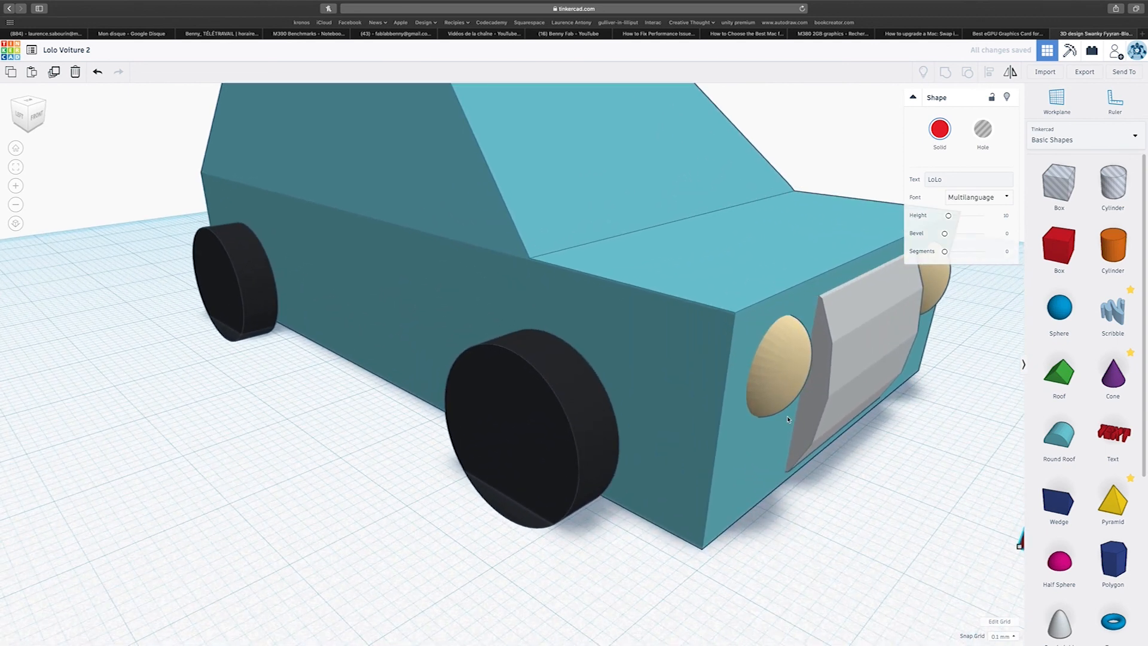
pyautogui.moveTo(873, 461); pyautogui.dragTo(624, 437, button='middle')
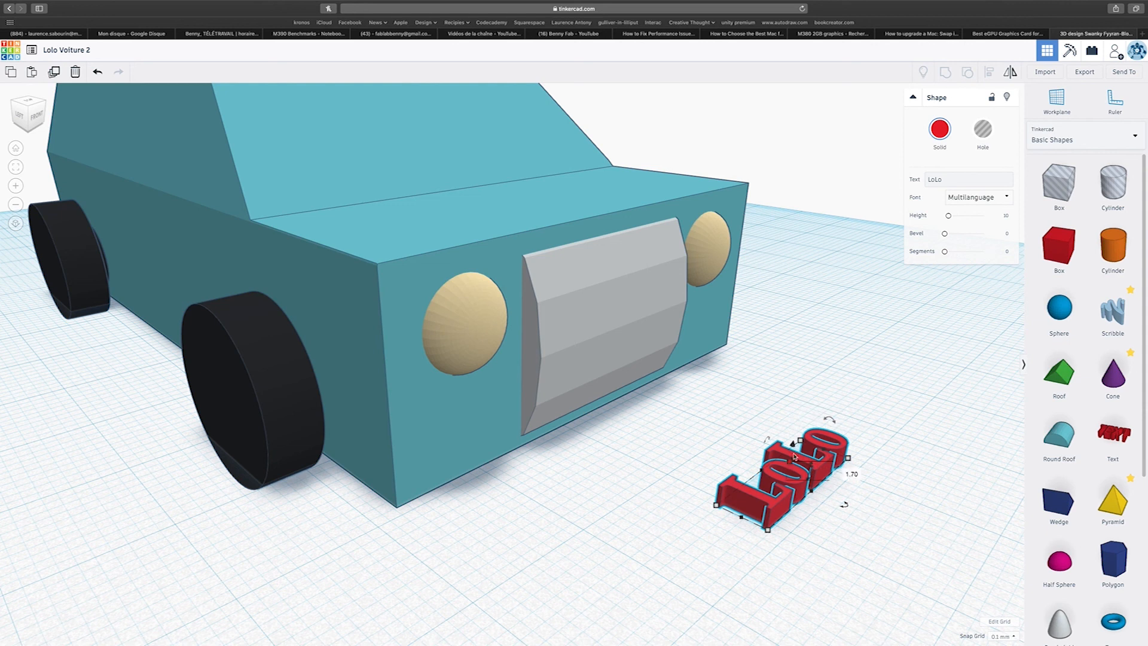
pyautogui.scroll(-5, 836, 417)
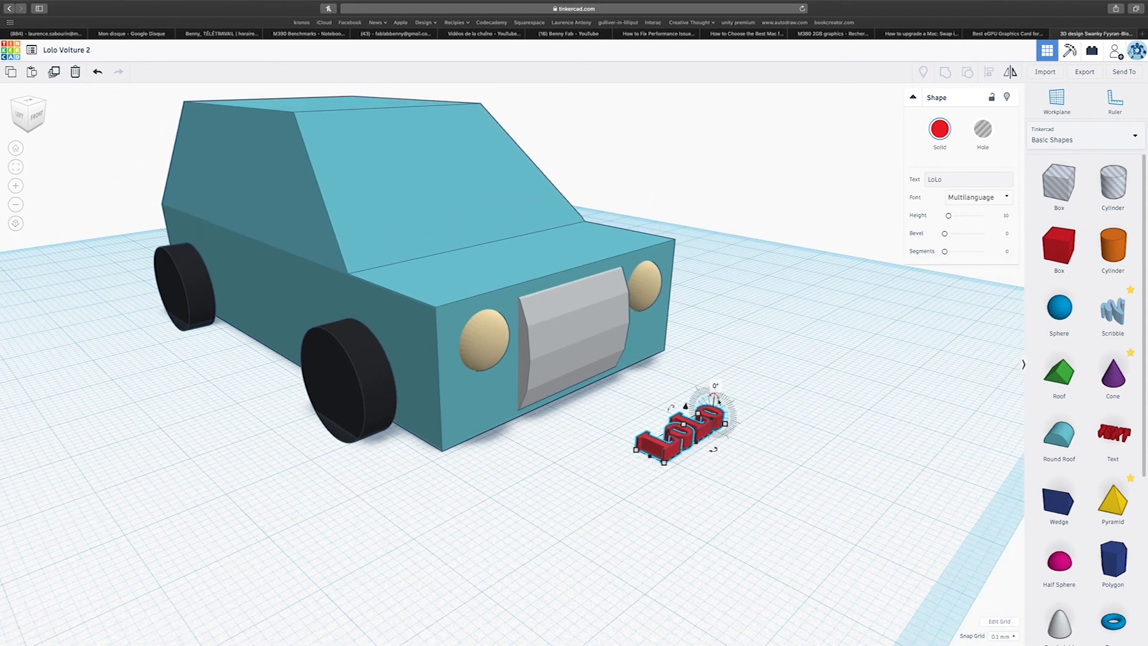
# Step: Rotate the LoLo text upright and place it on the upper part of the grille
pyautogui.moveTo(715, 399); pyautogui.dragTo(721, 419)
pyautogui.moveTo(737, 423); pyautogui.dragTo(569, 429, button='right')
pyautogui.moveTo(439, 418); pyautogui.dragTo(449, 312)
pyautogui.moveTo(451, 294); pyautogui.dragTo(454, 294)
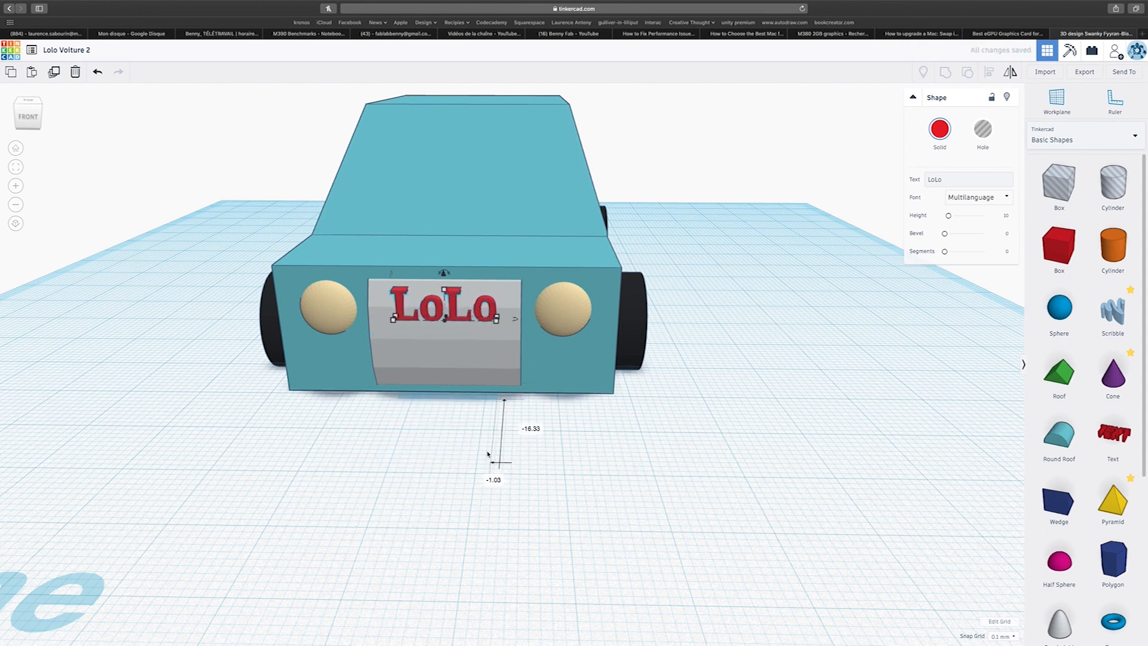
# Step: Try the dark blue preset on the LoLo text and settle on the medium grey preset
pyautogui.click(940, 129)
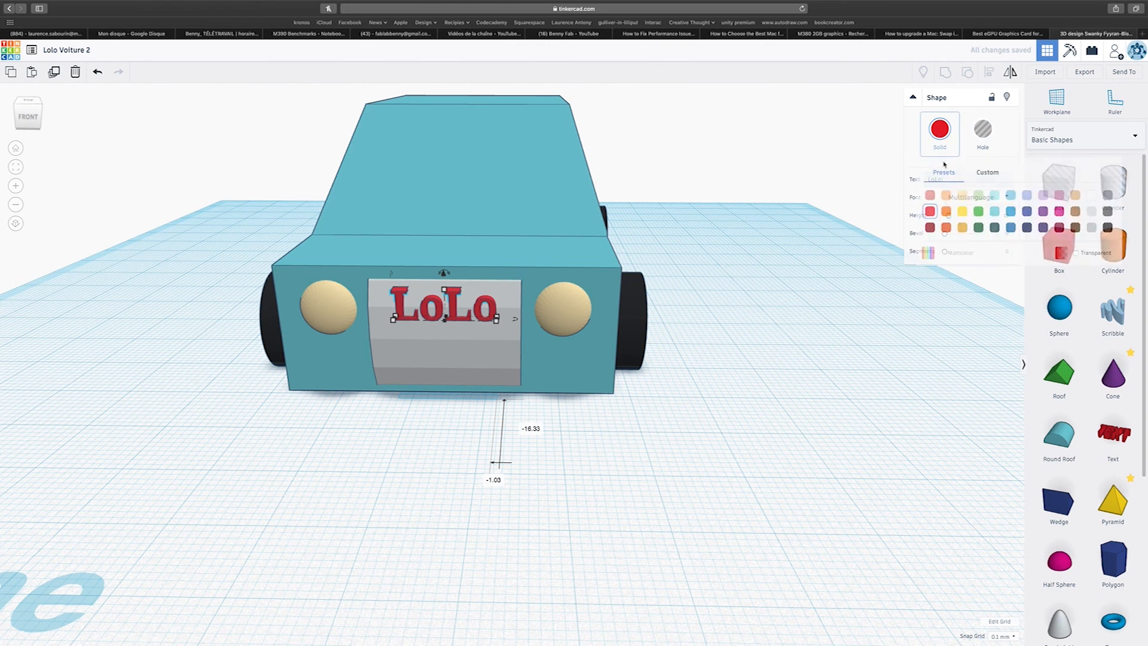
pyautogui.click(1010, 227)
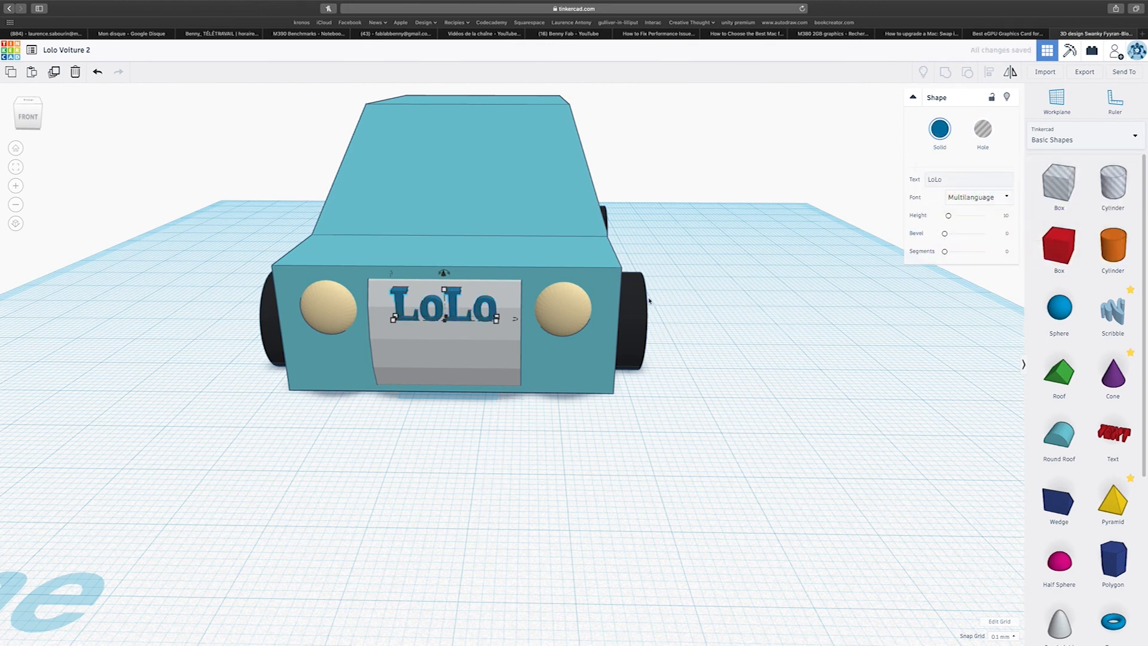
pyautogui.click(945, 128)
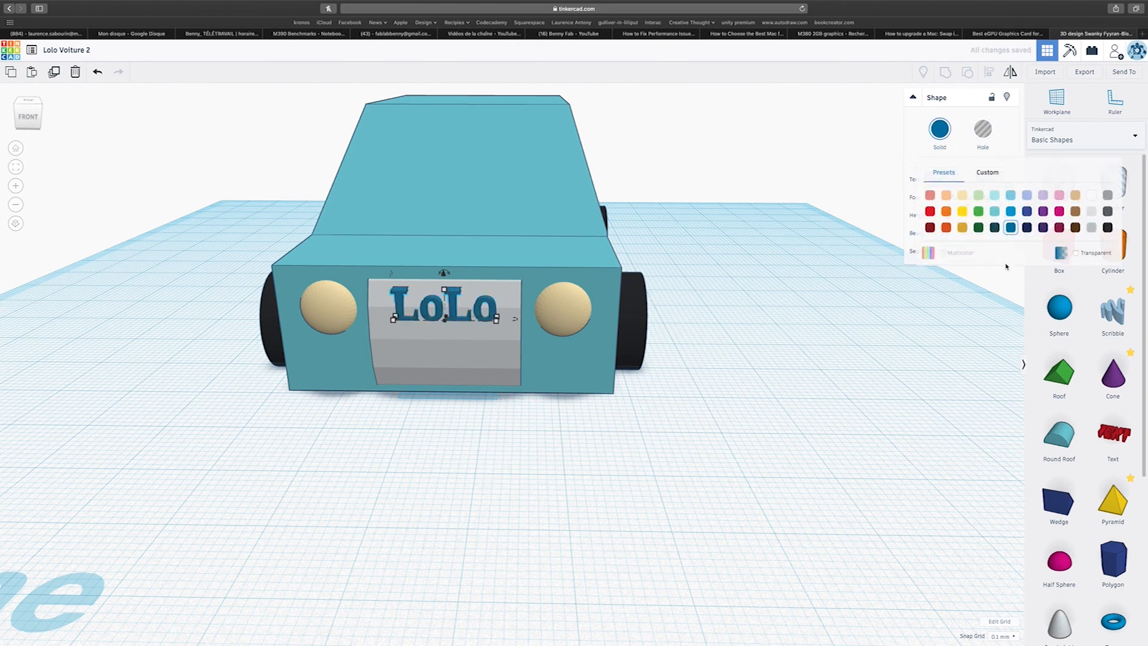
pyautogui.click(1091, 228)
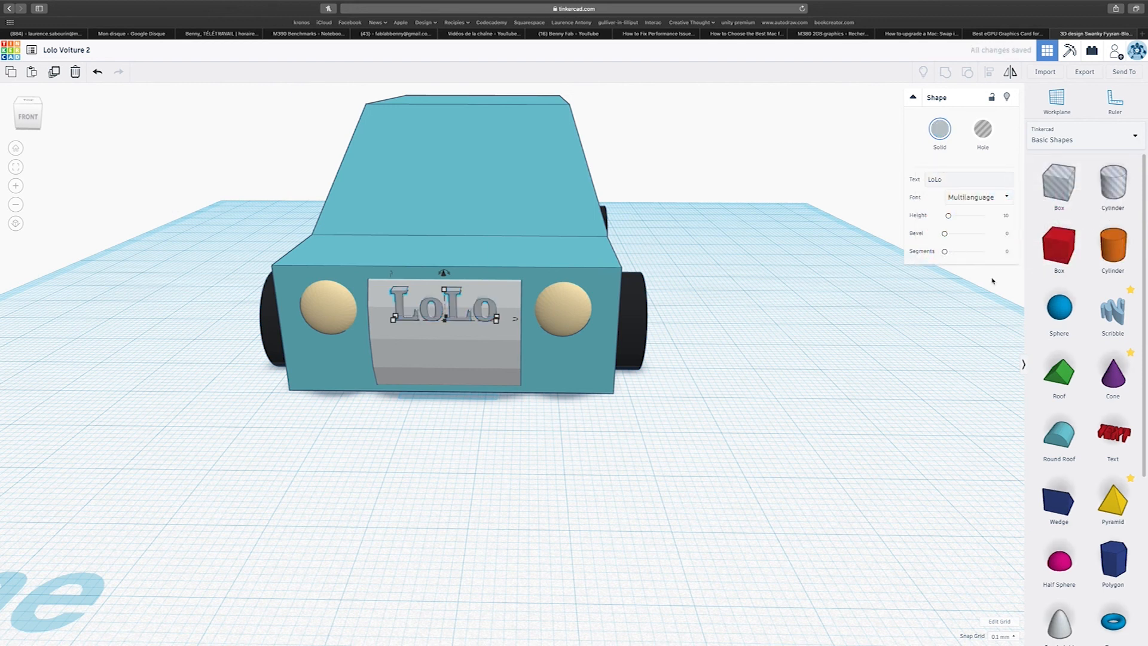
# Step: Select the car, headlights, grille and LoLo text and align them centered across the car's width
pyautogui.moveTo(746, 359); pyautogui.dragTo(794, 341, button='right')
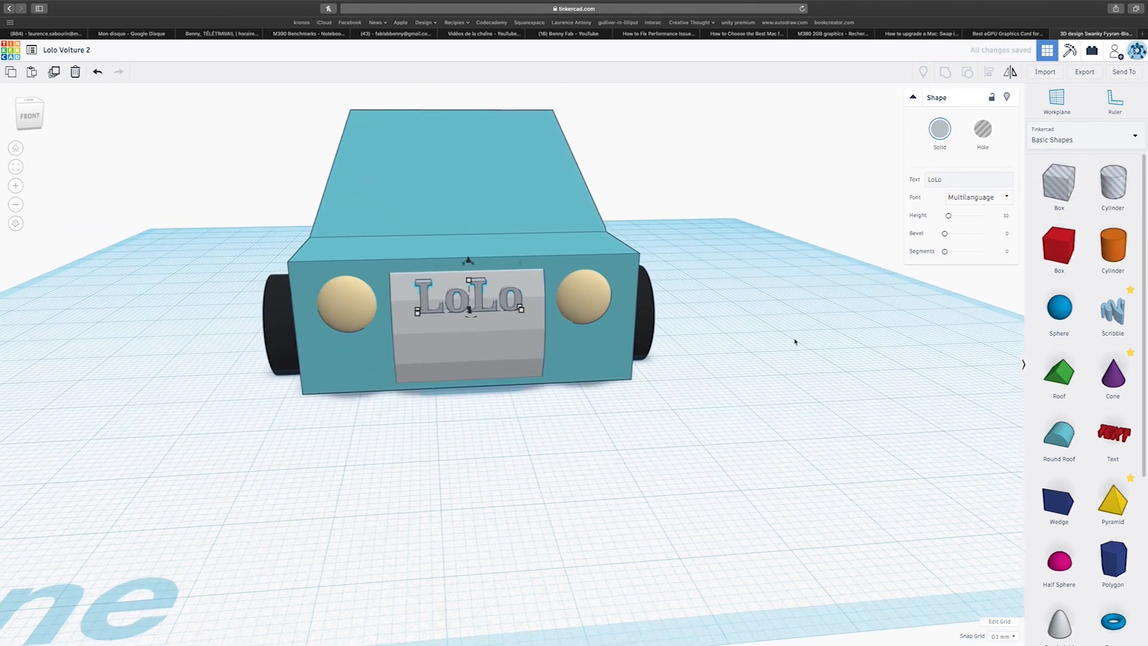
pyautogui.moveTo(207, 143); pyautogui.dragTo(751, 437)
pyautogui.click(992, 76)
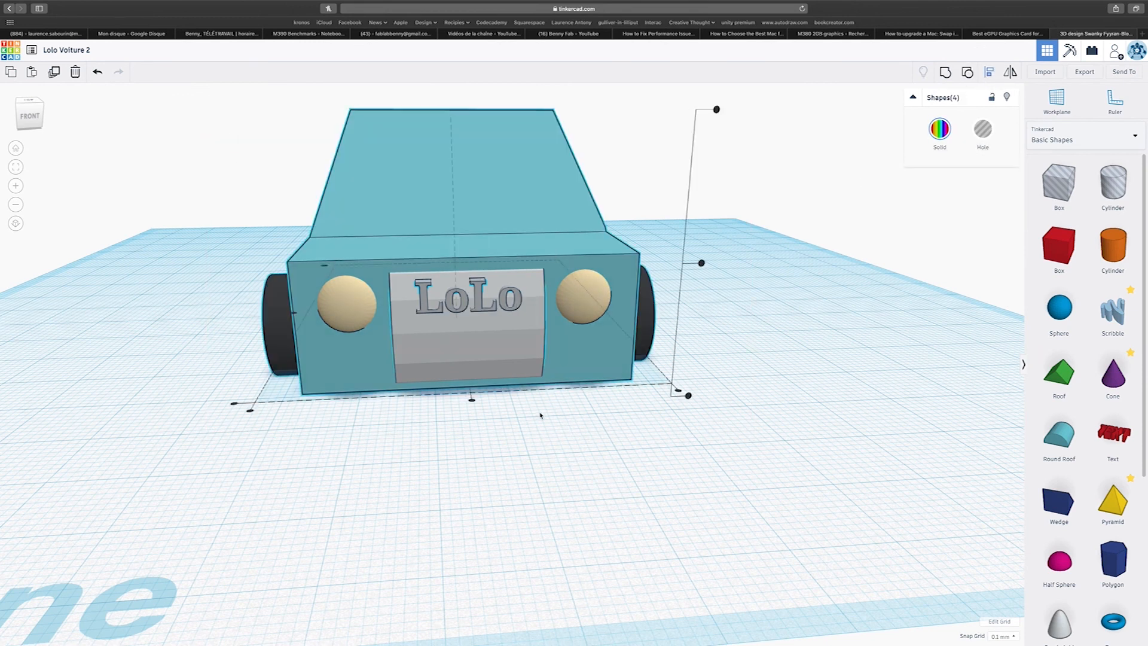
pyautogui.click(473, 400)
pyautogui.click(882, 489)
# Step: Place a pair of the pale yellow half-sphere lights just behind the car's rear end
pyautogui.moveTo(619, 431); pyautogui.dragTo(420, 332, button='right')
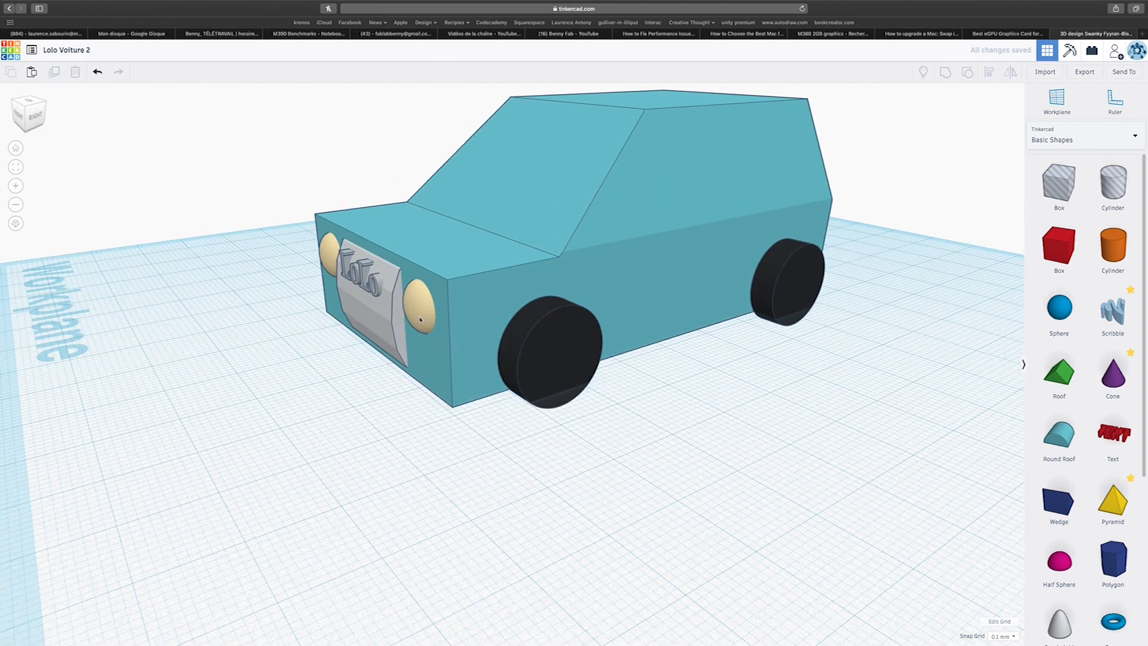
pyautogui.click(421, 320)
pyautogui.moveTo(576, 390); pyautogui.dragTo(367, 302, button='right')
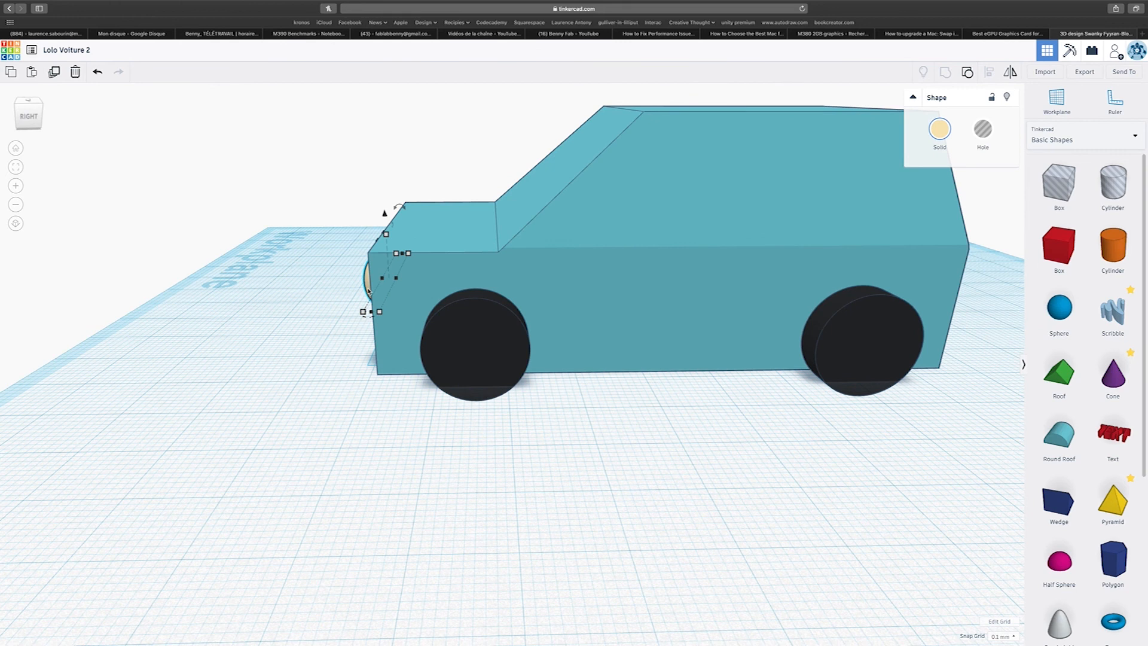
pyautogui.moveTo(369, 292); pyautogui.dragTo(989, 288)
pyautogui.moveTo(981, 341); pyautogui.dragTo(796, 383, button='right')
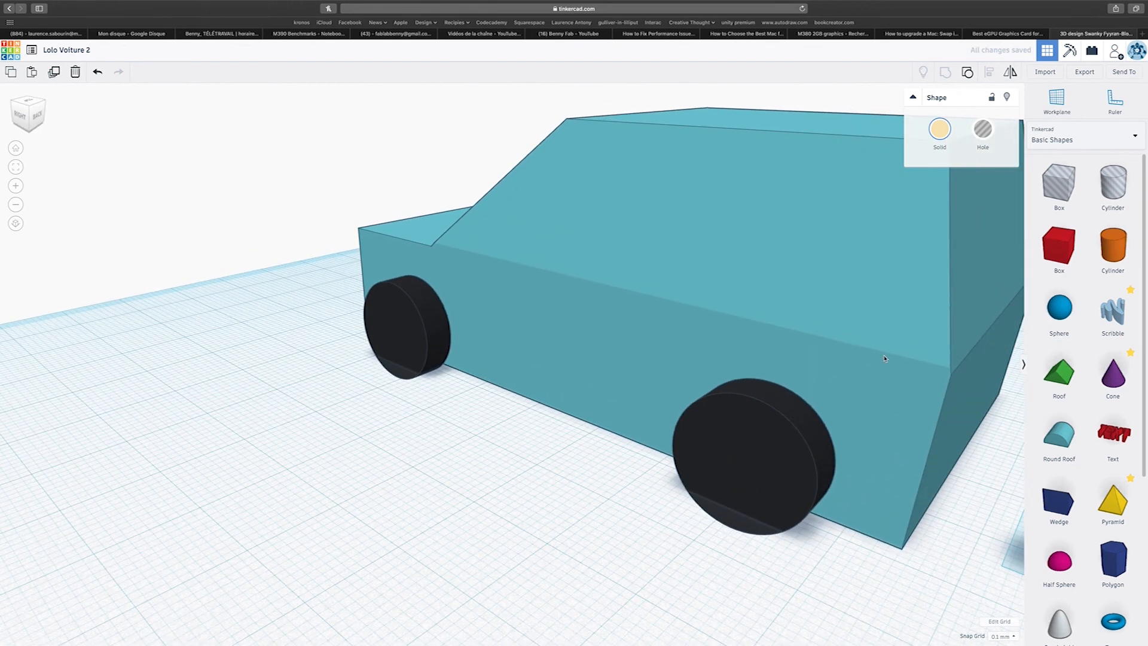
pyautogui.scroll(-4, 882, 414)
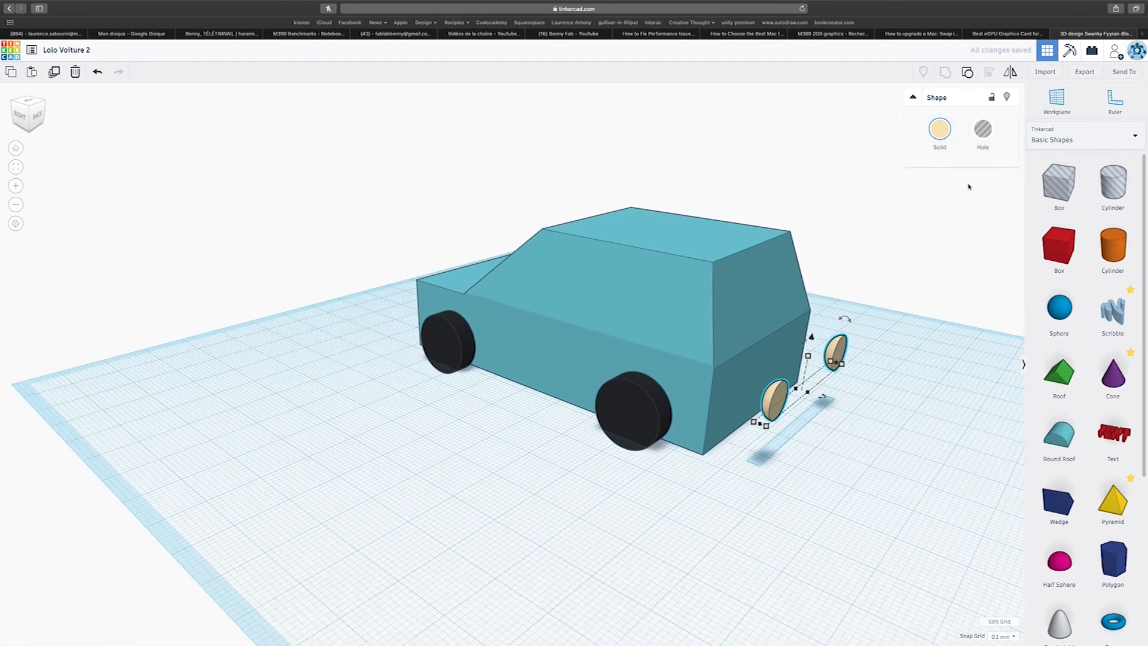
# Step: Mirror the pair of half-sphere lights so they face backwards, and color them with the bright red preset
pyautogui.click(1008, 73)
pyautogui.click(851, 361)
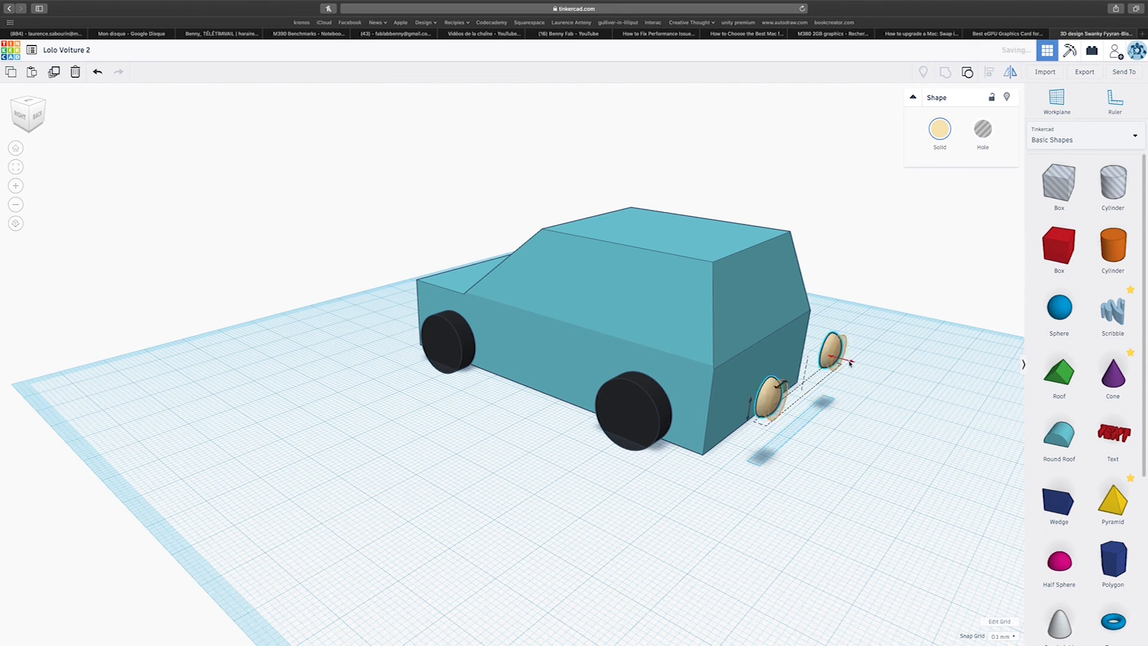
pyautogui.click(940, 129)
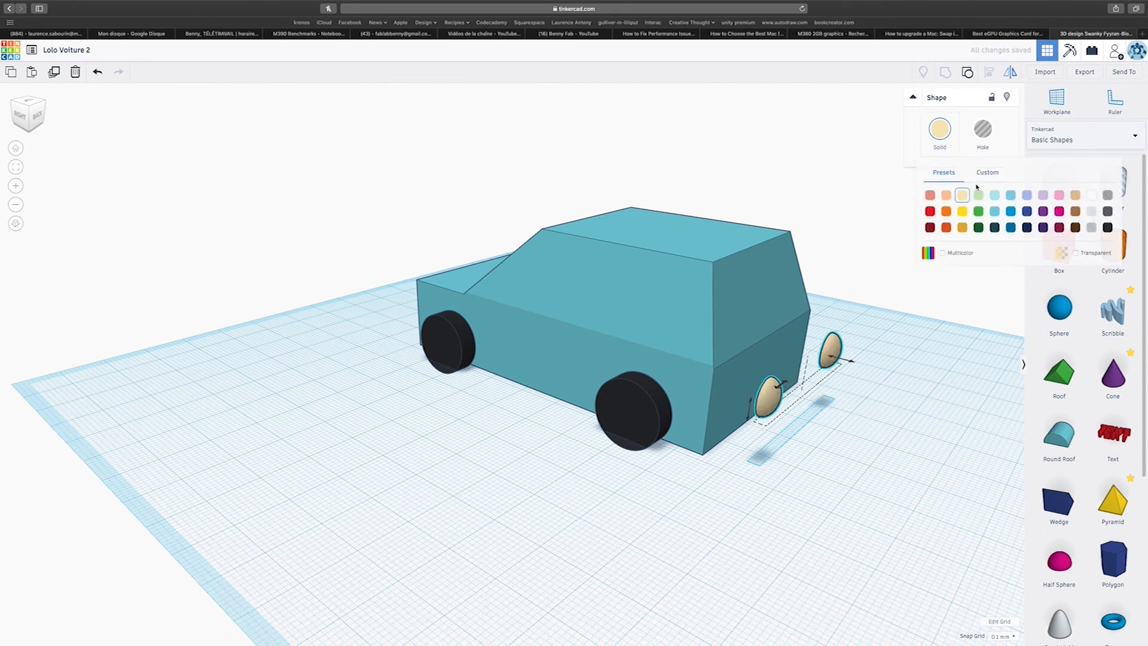
pyautogui.click(930, 211)
pyautogui.moveTo(888, 382); pyautogui.dragTo(981, 448, button='right')
pyautogui.moveTo(871, 420); pyautogui.dragTo(627, 485, button='right')
pyautogui.click(726, 436)
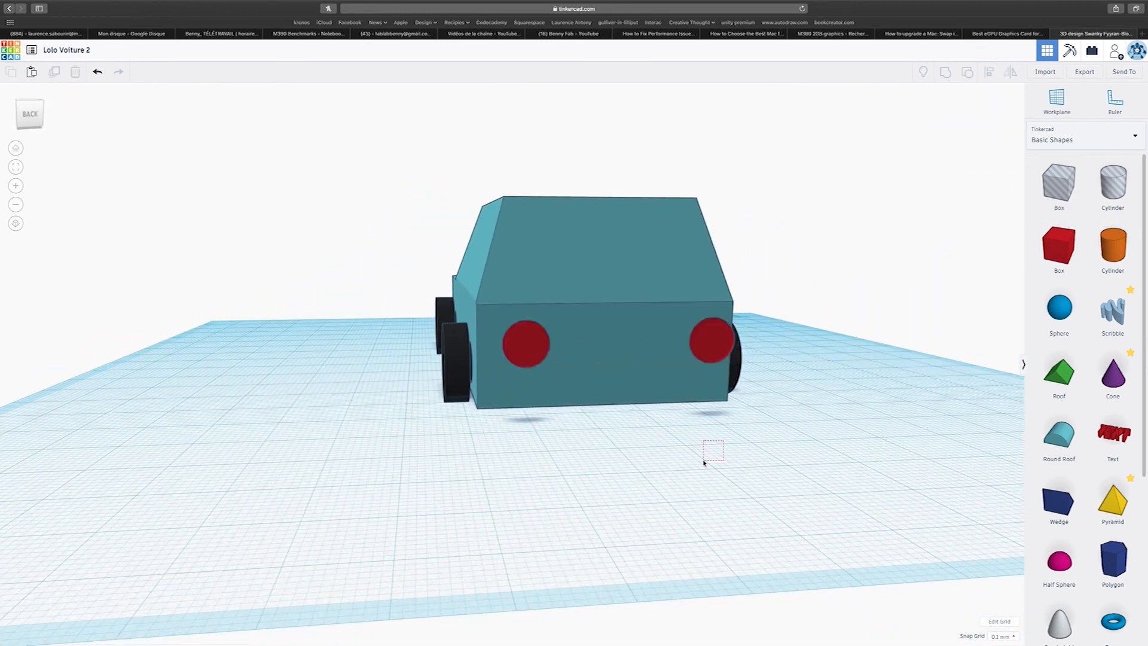
# Step: Nudge the pair of red rear lights forward until they sit against the car's rear face
pyautogui.moveTo(704, 460); pyautogui.dragTo(464, 482, button='right')
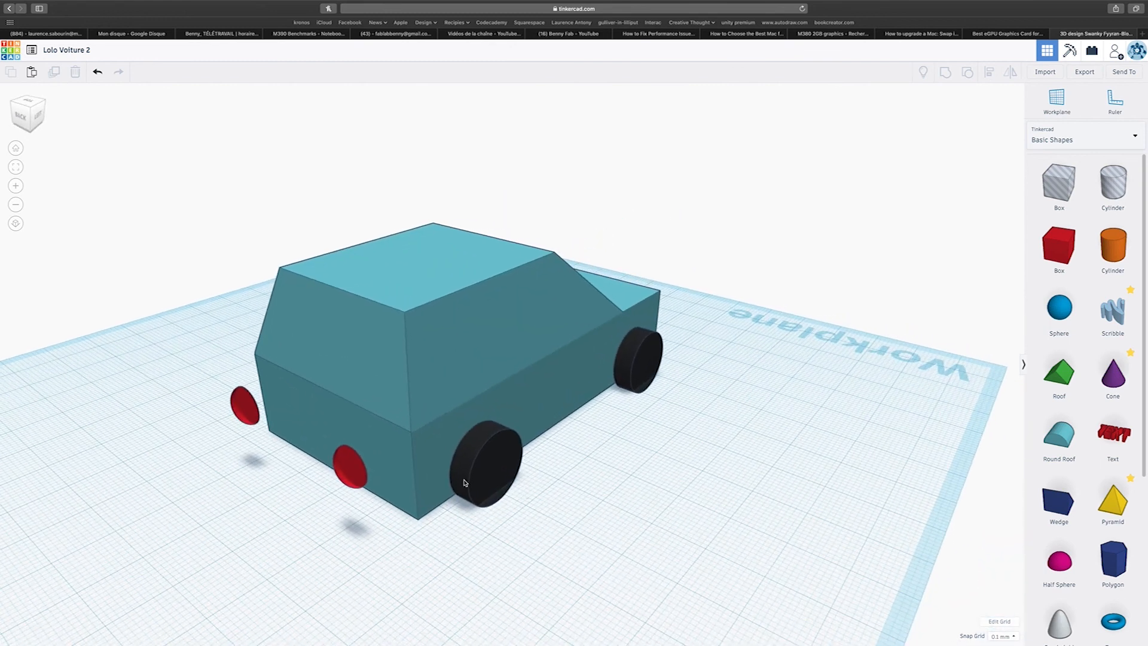
pyautogui.click(359, 473)
pyautogui.press('Up')
pyautogui.press('Up')
pyautogui.press('Up')
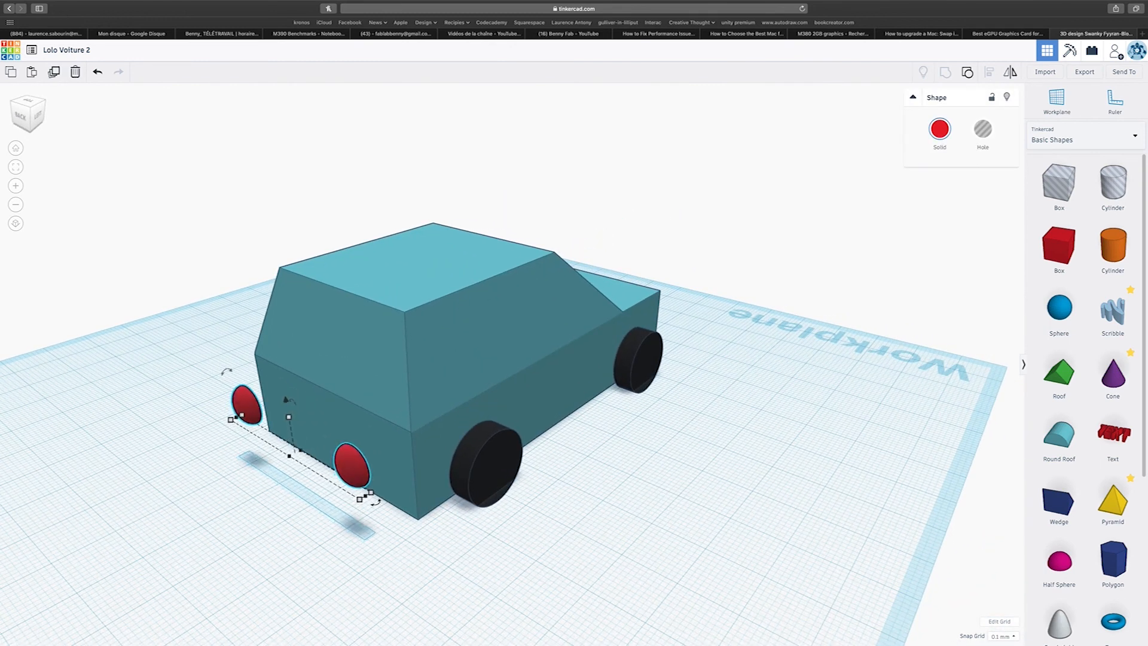
pyautogui.press('Up')
pyautogui.press('Up')
pyautogui.press('Up')
pyautogui.press('Up')
pyautogui.press('Up')
pyautogui.press('Up')
pyautogui.press('Up')
pyautogui.press('Up')
pyautogui.press('Up')
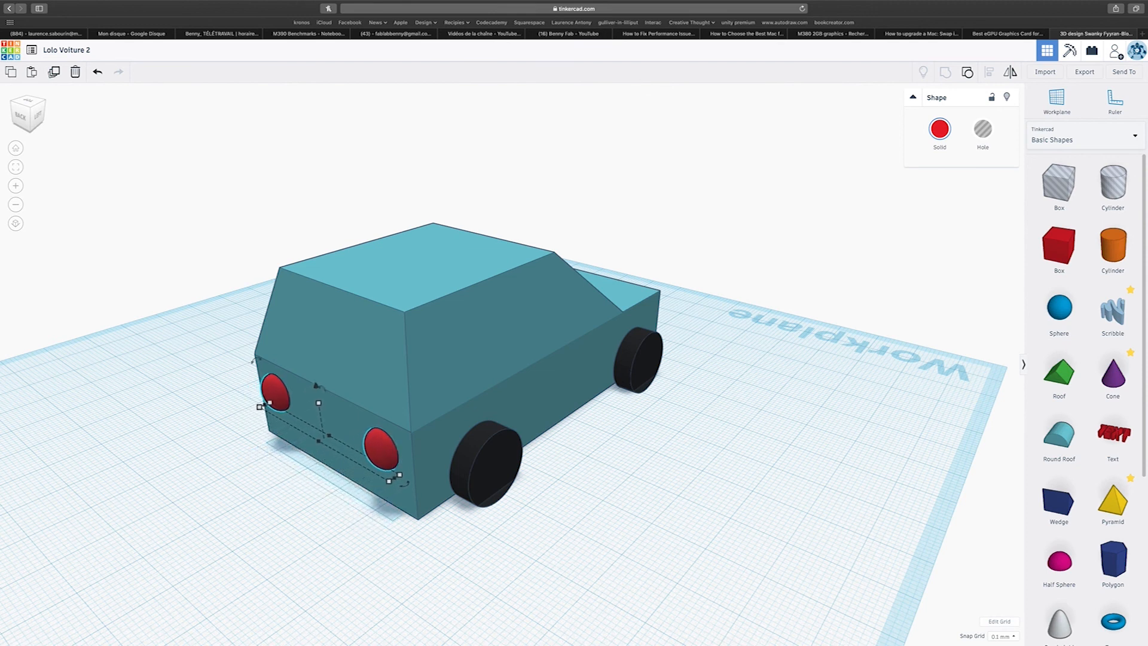
# Step: Add a tube shape on the workplane beside the car and flatten it to a ring 3.10 mm high
pyautogui.moveTo(764, 436); pyautogui.dragTo(333, 407, button='right')
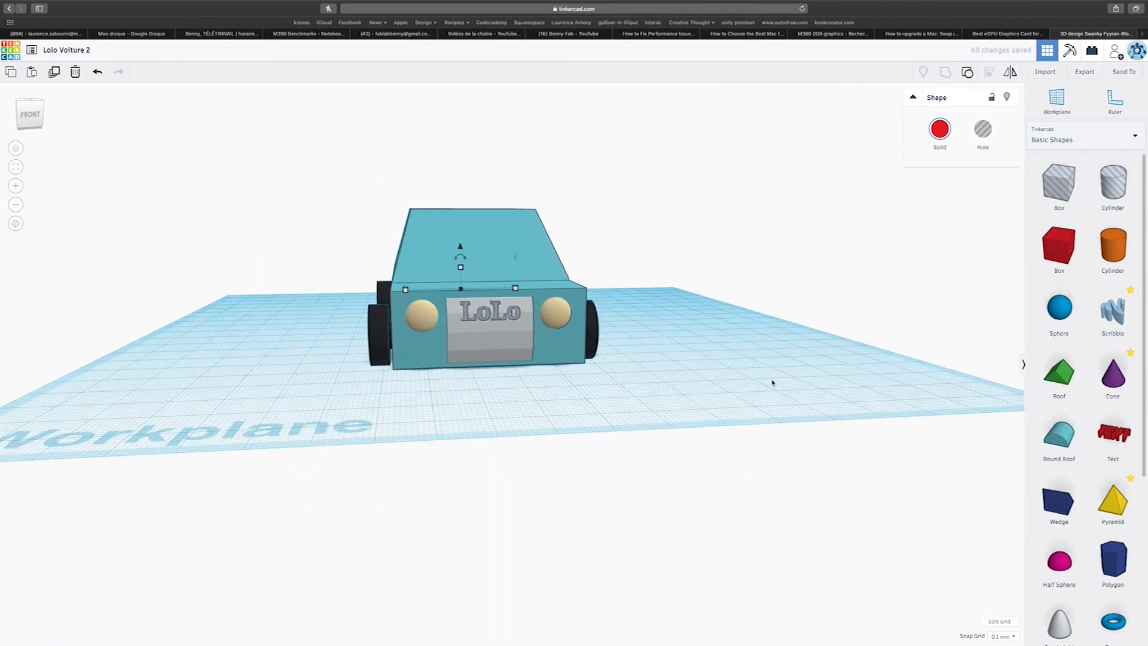
pyautogui.moveTo(777, 383); pyautogui.dragTo(897, 389, button='right')
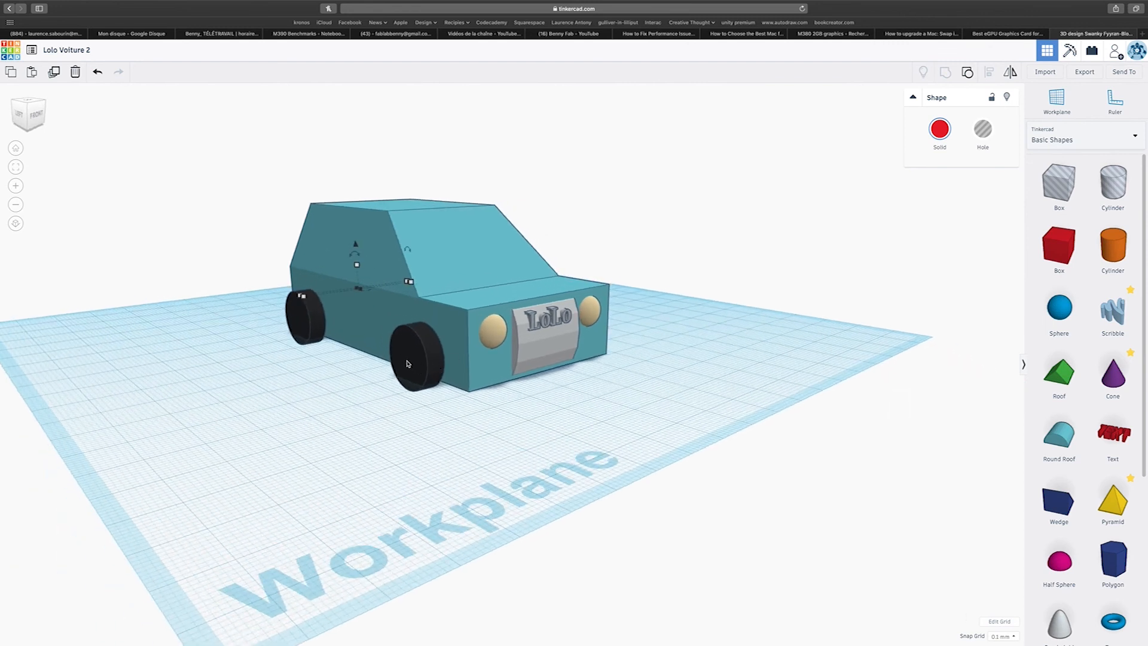
pyautogui.moveTo(673, 364); pyautogui.dragTo(405, 357, button='right')
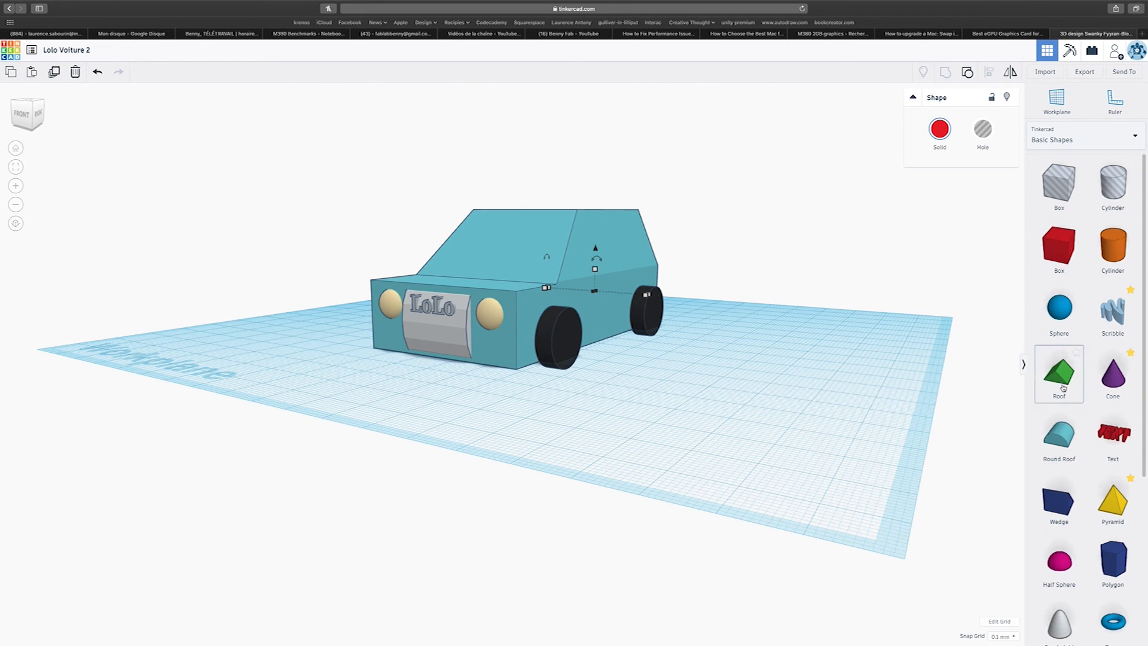
pyautogui.scroll(-4, 1063, 387)
pyautogui.scroll(3, 1071, 365)
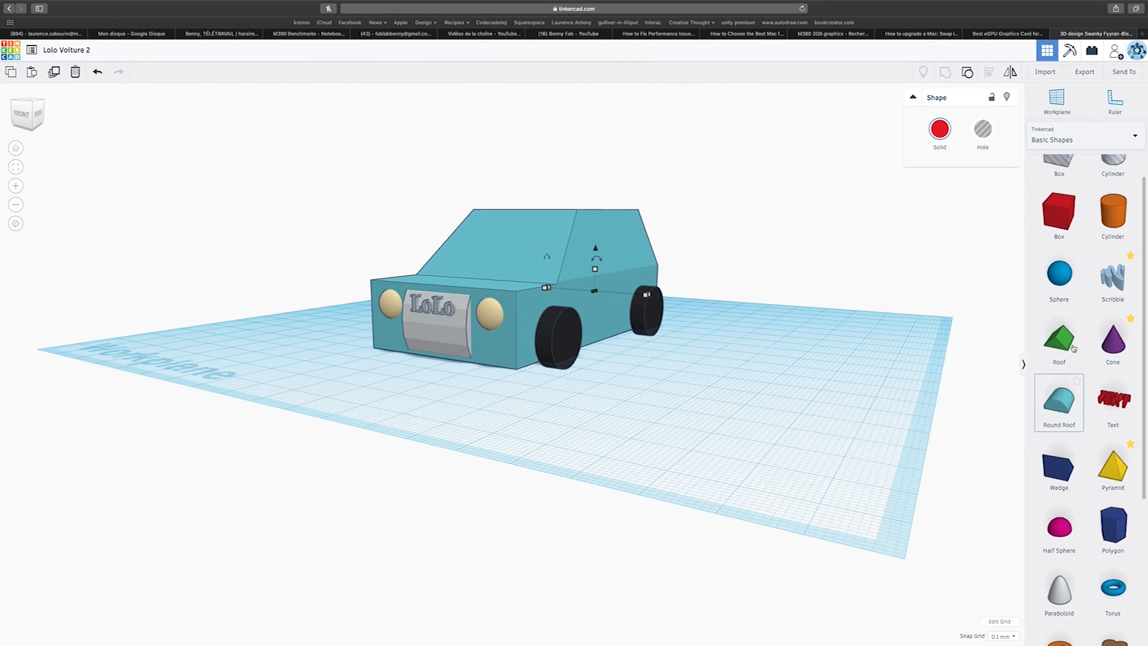
pyautogui.moveTo(815, 356); pyautogui.dragTo(895, 418, button='right')
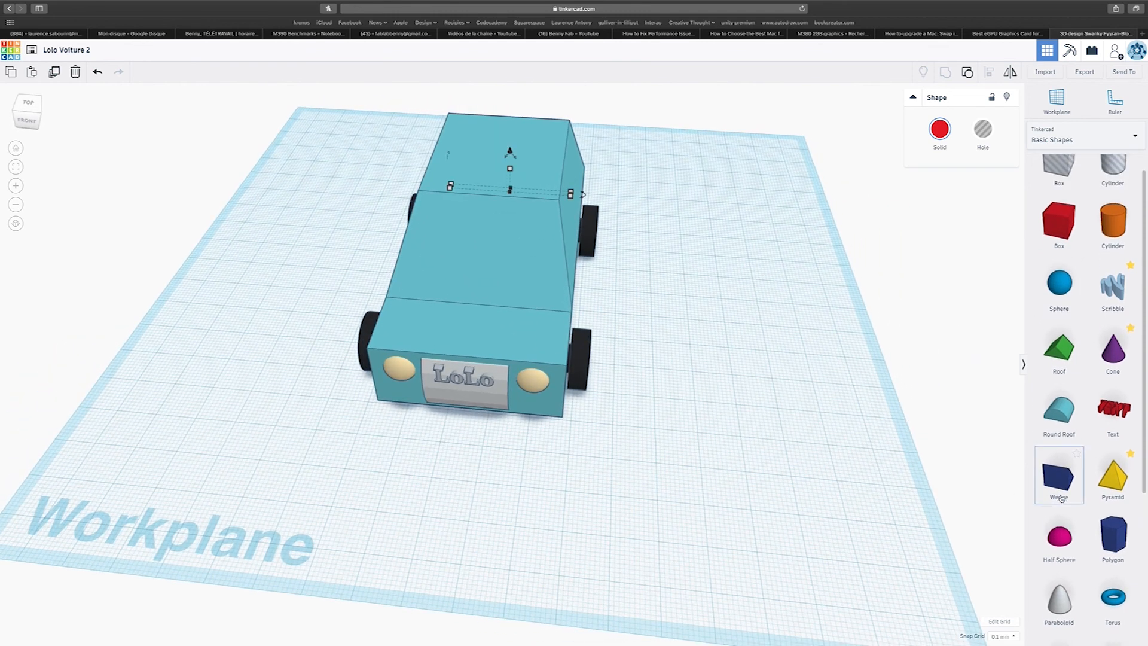
pyautogui.scroll(-3, 1061, 498)
pyautogui.moveTo(1059, 562); pyautogui.dragTo(707, 469)
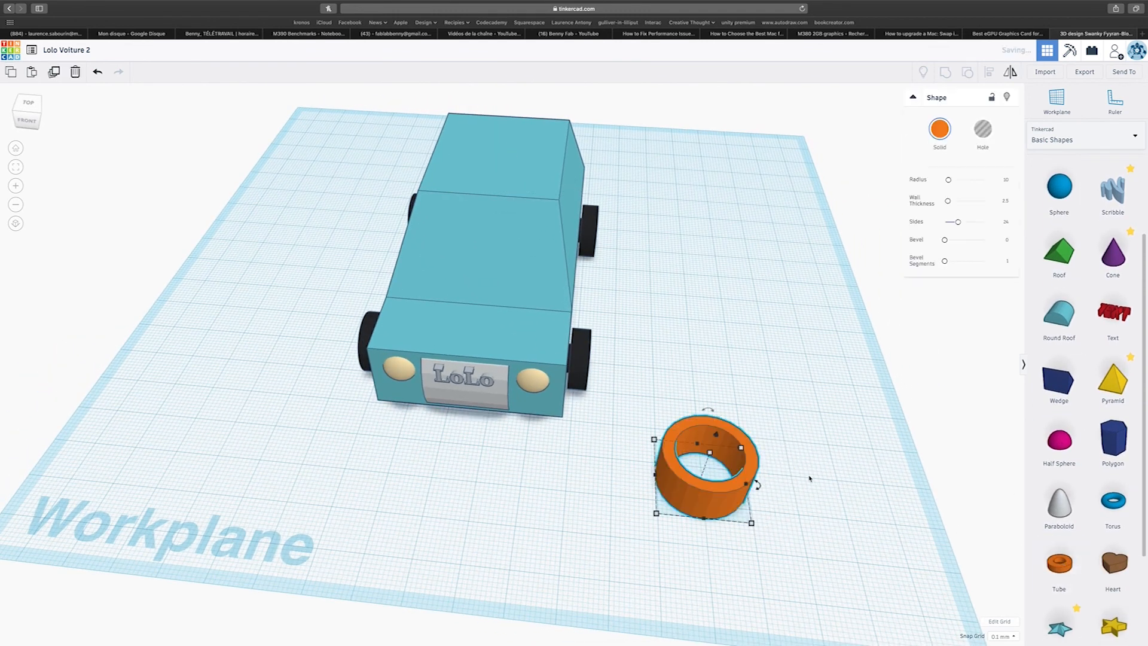
pyautogui.moveTo(709, 458); pyautogui.dragTo(705, 473)
# Step: Add a box, shrink it to a thin bar 1.10 mm wide and 20 mm long, and lay it across the ring
pyautogui.scroll(3, 1128, 264)
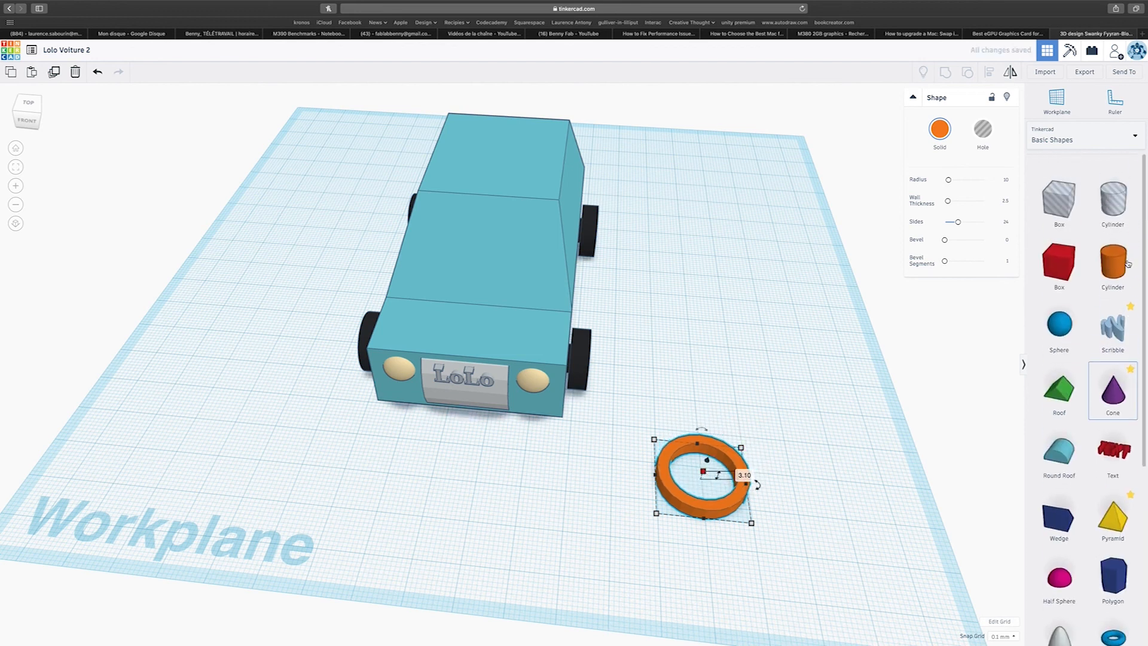
pyautogui.moveTo(1059, 250); pyautogui.dragTo(947, 527)
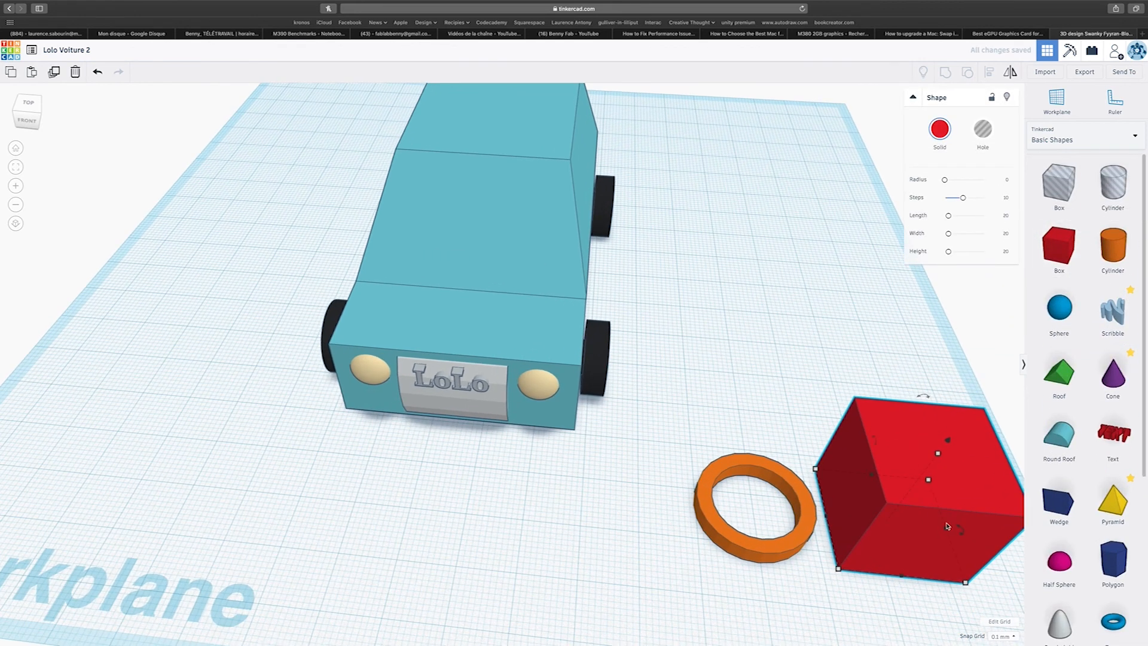
pyautogui.moveTo(901, 576); pyautogui.dragTo(846, 598)
pyautogui.moveTo(873, 451); pyautogui.dragTo(758, 531)
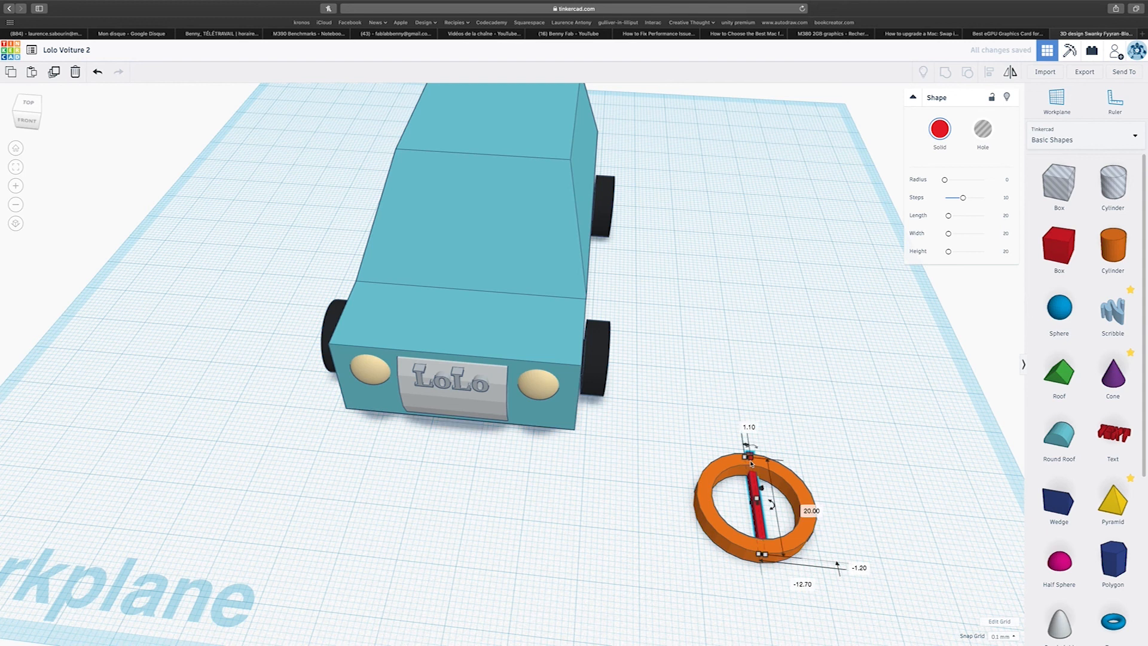
pyautogui.moveTo(753, 461); pyautogui.dragTo(724, 507, button='right')
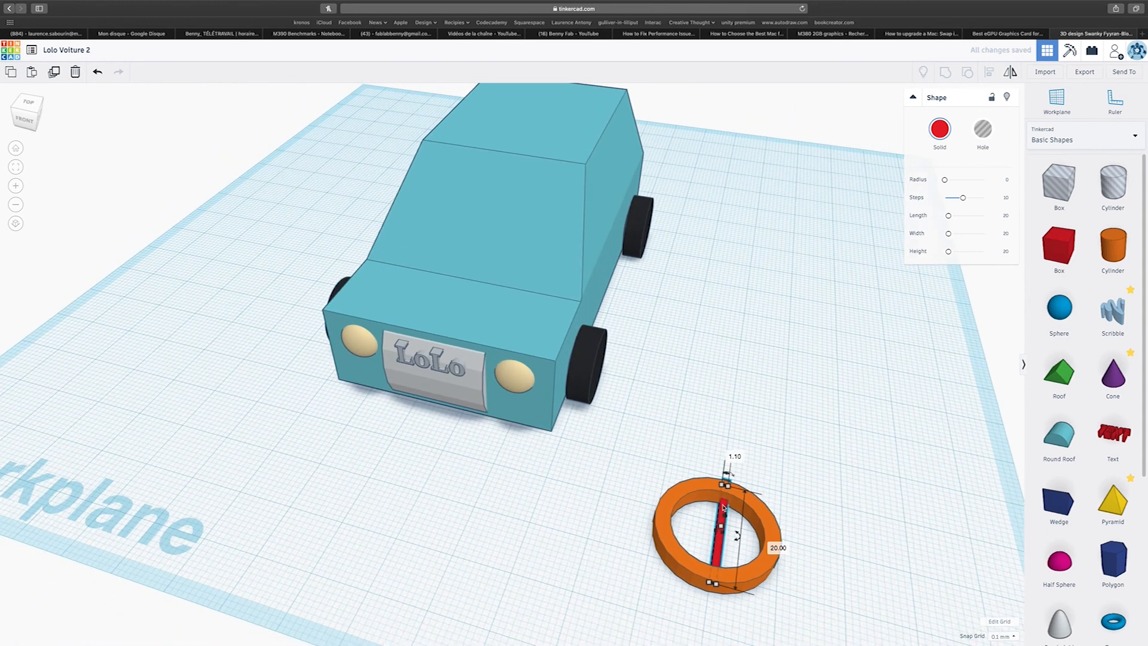
pyautogui.moveTo(713, 586); pyautogui.dragTo(721, 529)
# Step: Select the ring and the red bar and center-align the bar across the ring's width
pyautogui.moveTo(659, 427); pyautogui.dragTo(866, 539)
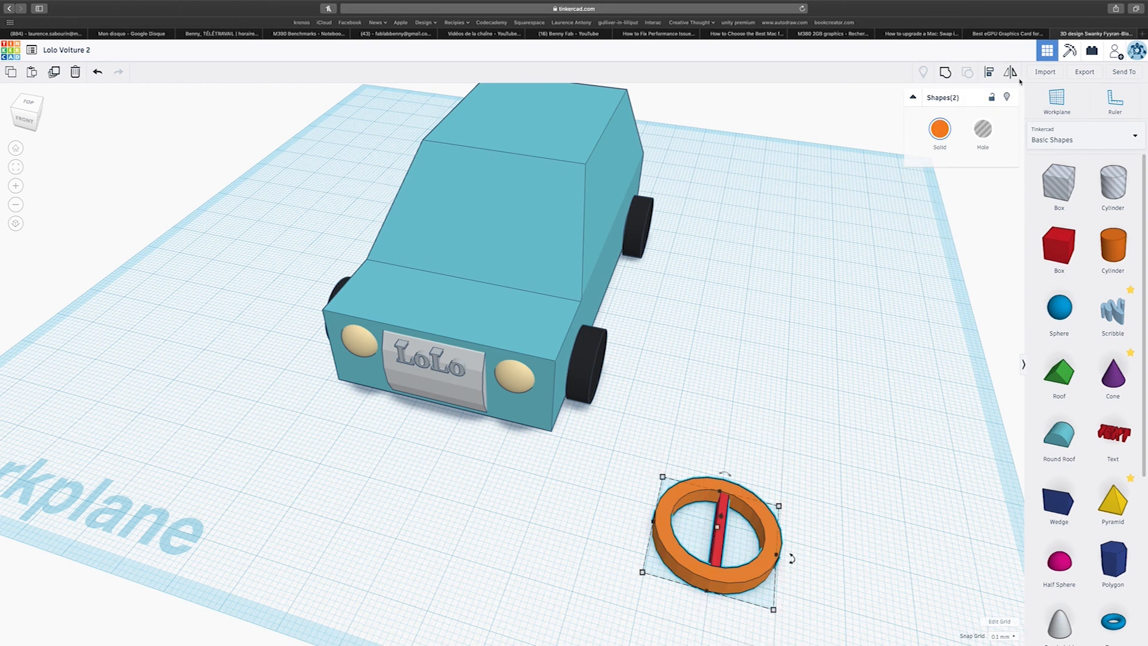
pyautogui.click(989, 77)
pyautogui.click(705, 602)
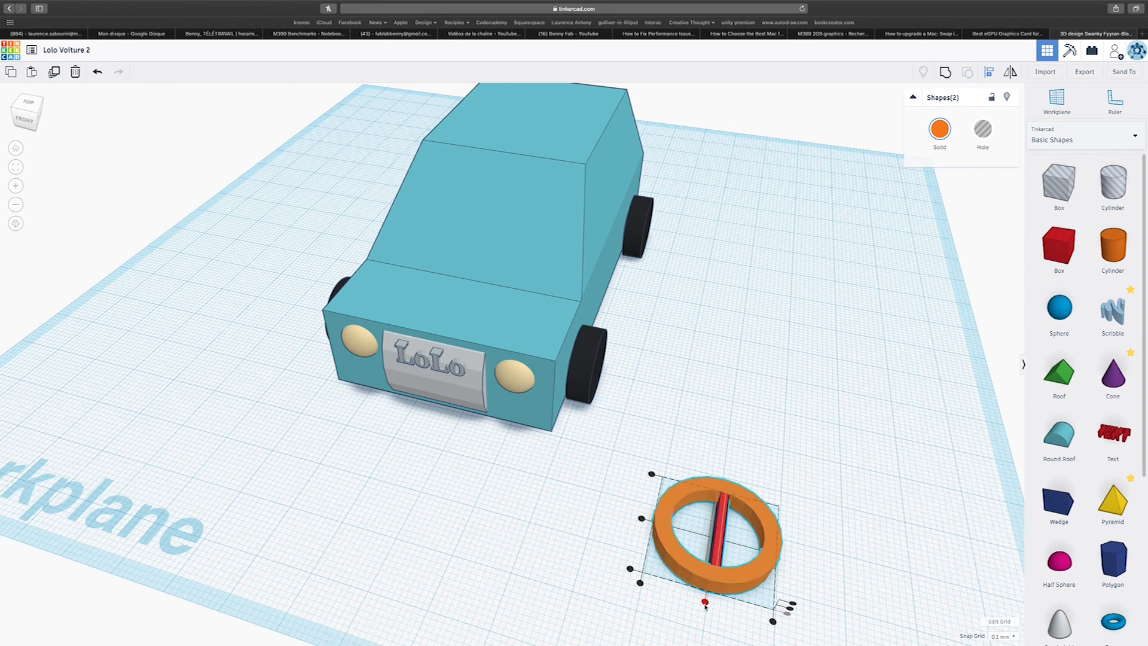
pyautogui.click(741, 632)
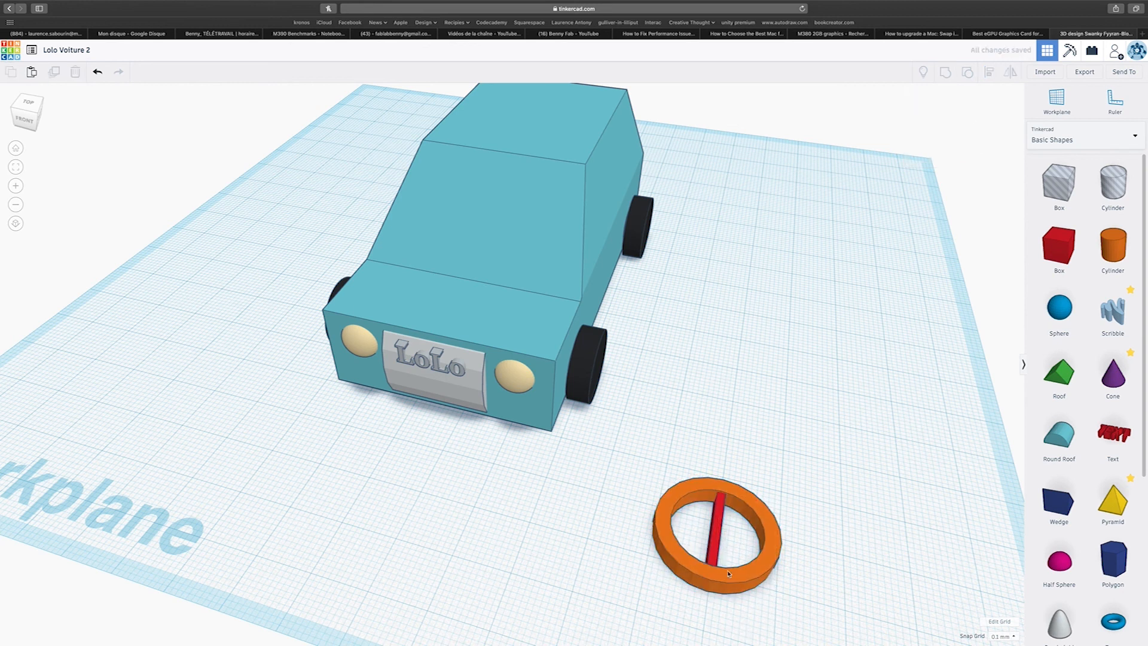
# Step: Duplicate and rotate the red bar around its center to form eight evenly spaced spokes inside the ring
pyautogui.click(721, 547)
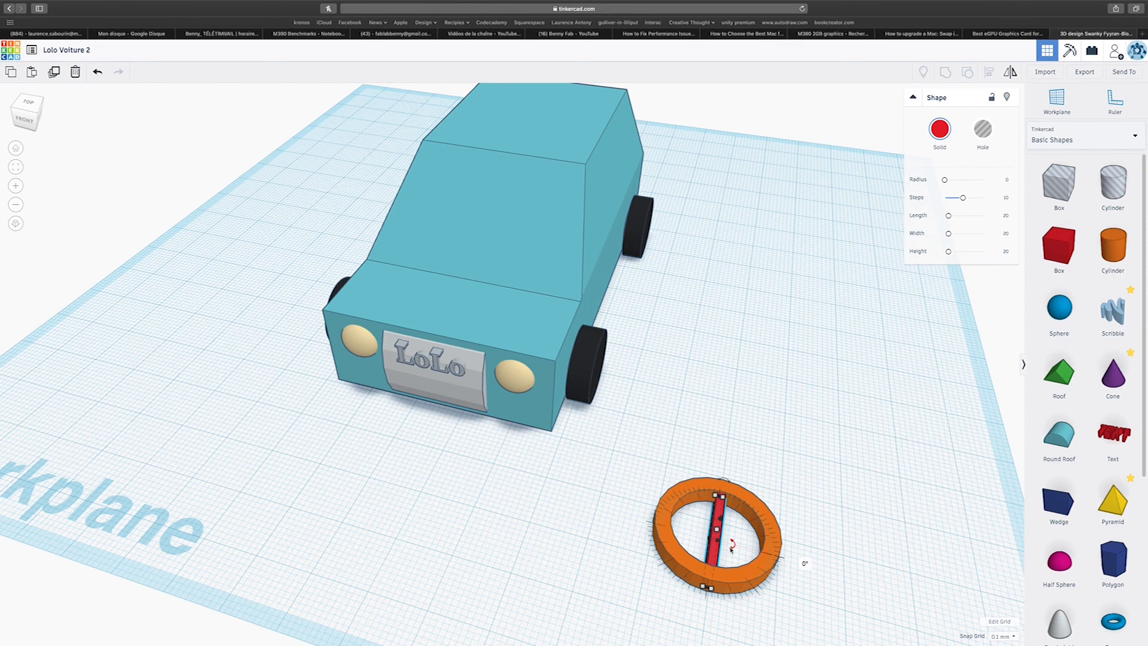
pyautogui.moveTo(731, 547); pyautogui.dragTo(721, 517)
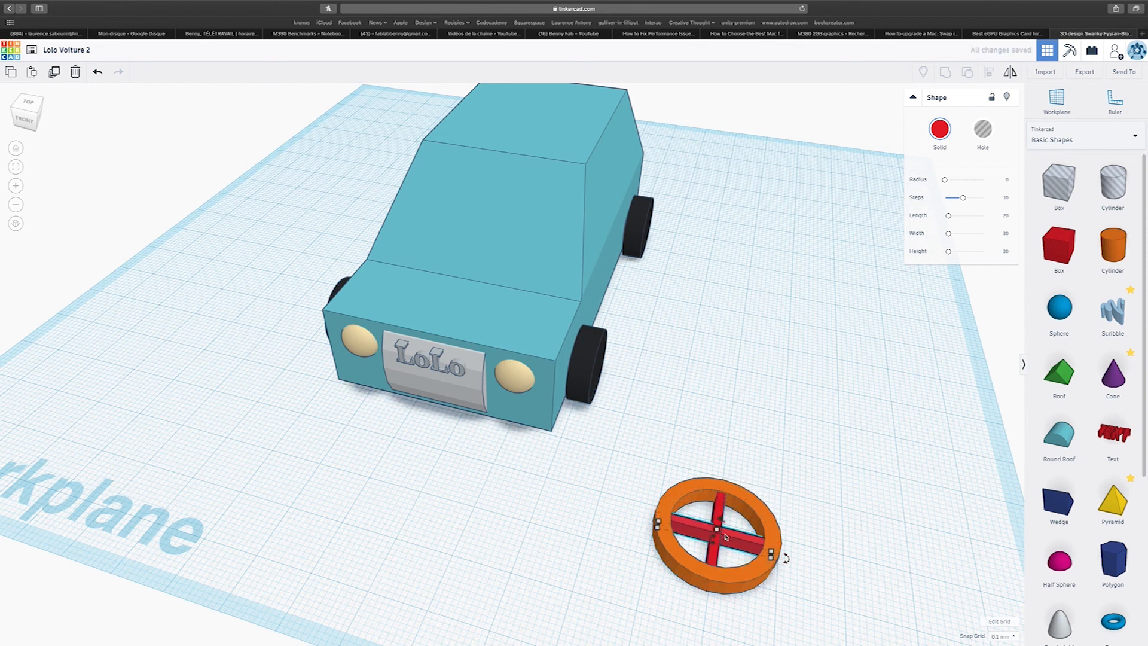
pyautogui.moveTo(786, 558); pyautogui.dragTo(768, 595)
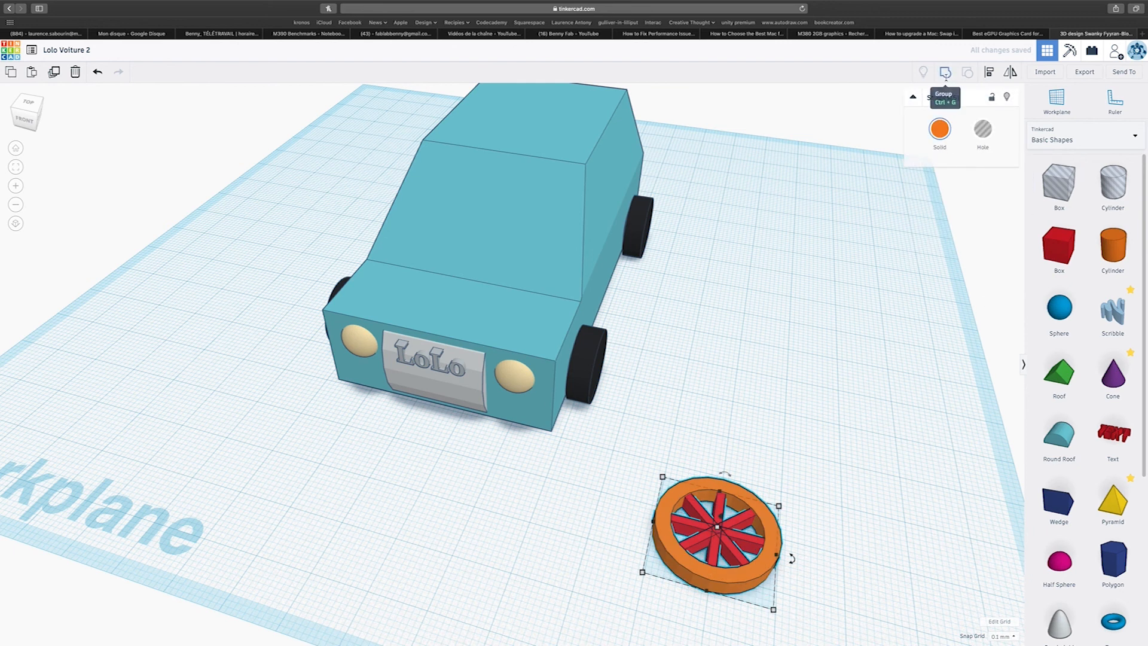
# Step: Group the ring and spokes into one wheel rim and color it with the light grey preset
pyautogui.click(946, 78)
pyautogui.click(950, 122)
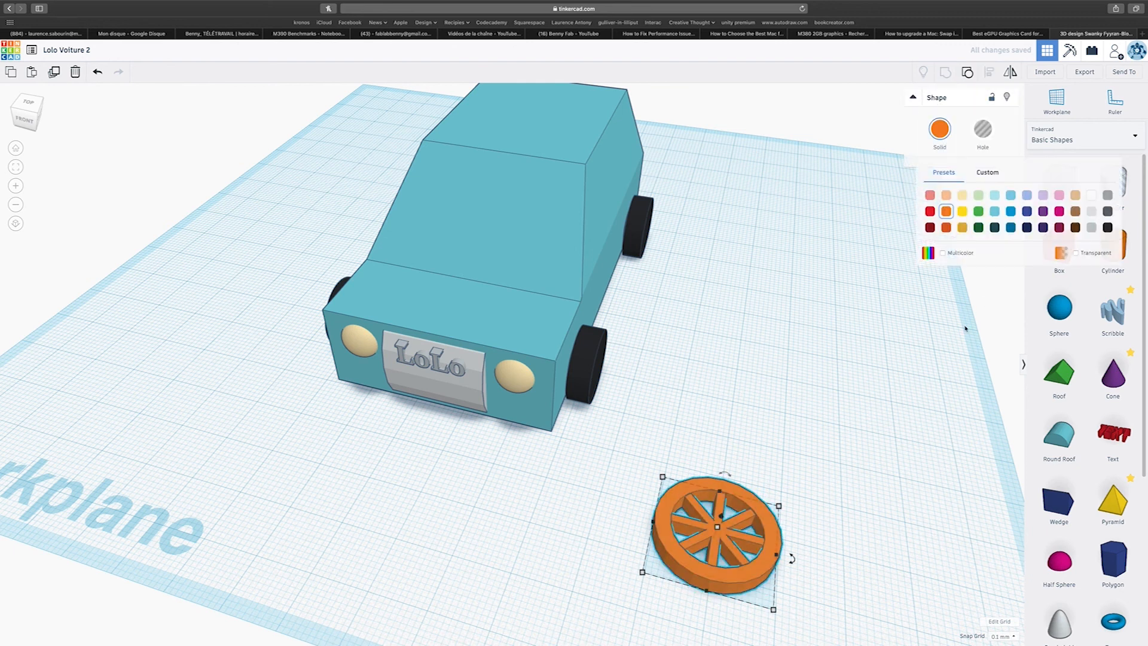
pyautogui.click(1091, 213)
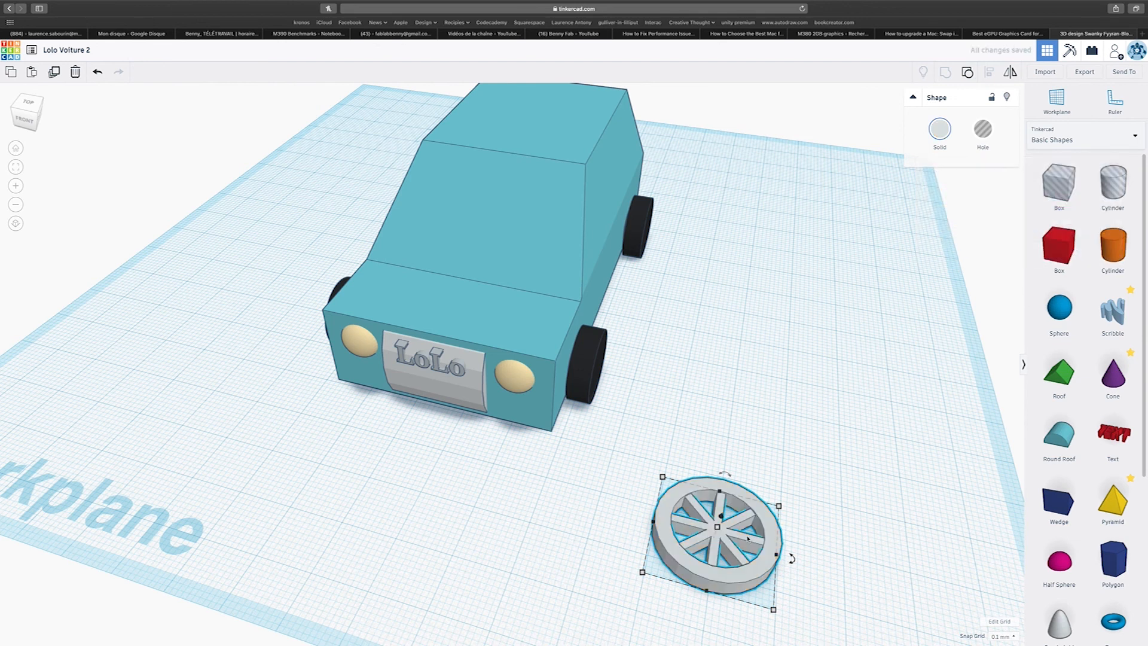
# Step: Stand the wheel rim upright, scale it down proportionally and move it next to the car's front wheel
pyautogui.moveTo(742, 538); pyautogui.dragTo(698, 407)
pyautogui.keyDown('shift'); pyautogui.moveTo(721, 458); pyautogui.dragTo(685, 421); pyautogui.keyUp('shift')
pyautogui.moveTo(779, 446); pyautogui.dragTo(538, 422, button='right')
pyautogui.moveTo(600, 458); pyautogui.dragTo(807, 459, button='right')
pyautogui.moveTo(667, 335); pyautogui.dragTo(614, 359)
# Step: Move the rim onto the outer face of the front wheel, raising it about 4.3 mm to center it
pyautogui.moveTo(730, 389); pyautogui.dragTo(493, 350, button='right')
pyautogui.click(492, 344)
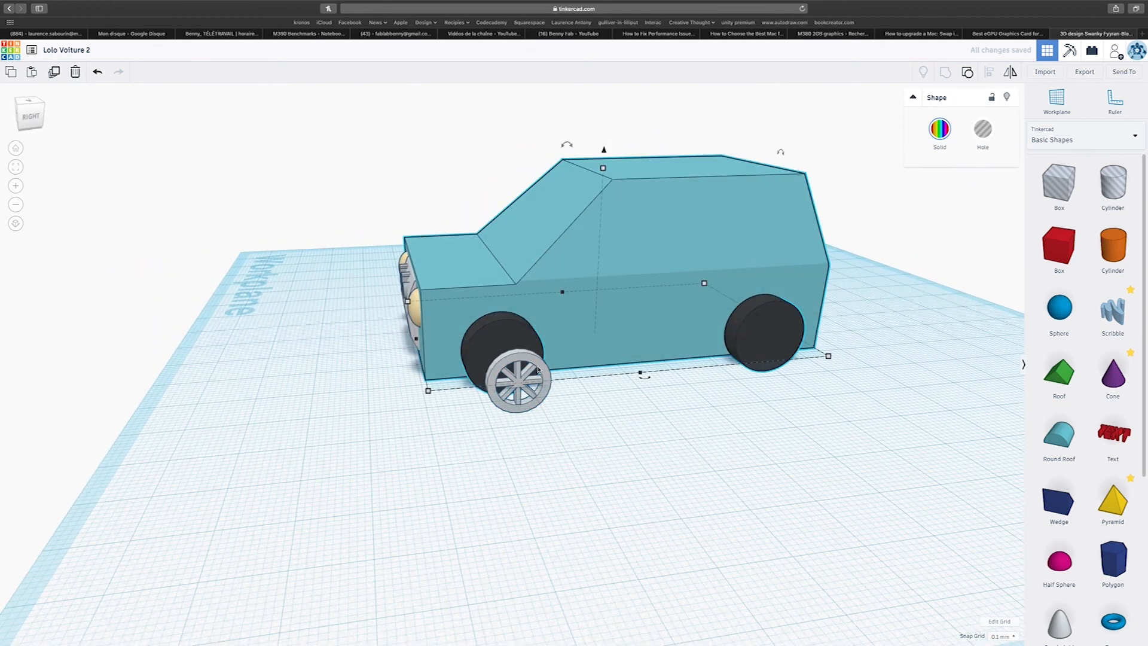
pyautogui.moveTo(537, 371); pyautogui.dragTo(501, 309)
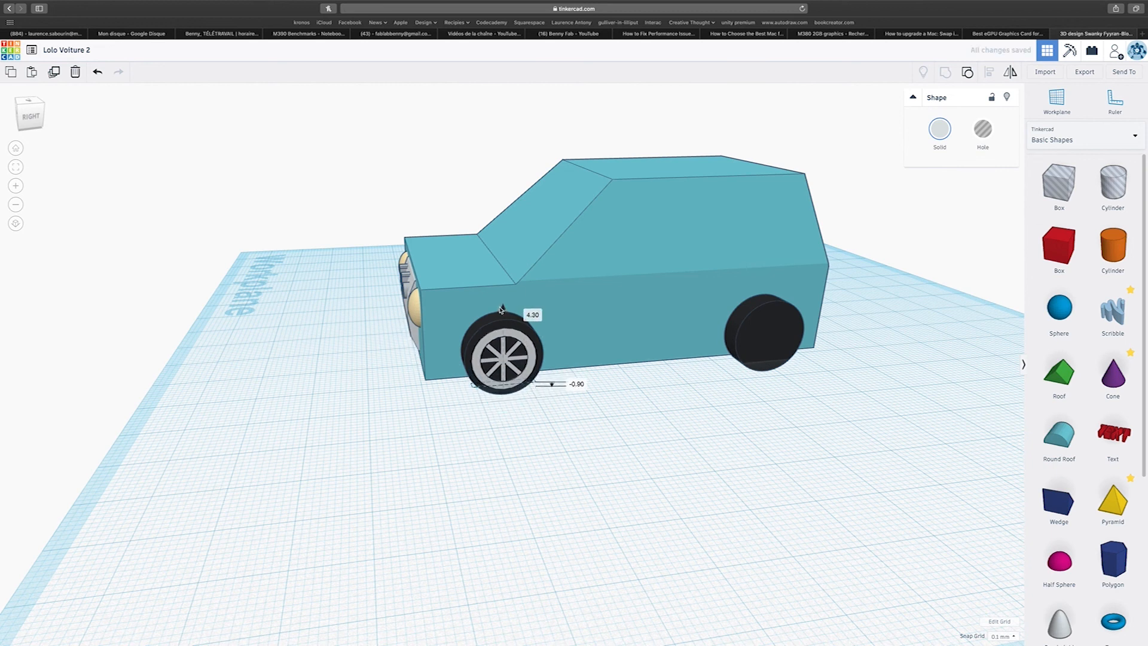
# Step: Duplicate the front rim and place the copy 55.10 mm back on the rear wheel of the same side
pyautogui.moveTo(500, 285); pyautogui.dragTo(538, 389, button='right')
pyautogui.click(505, 393)
pyautogui.keyDown('alt'); pyautogui.moveTo(505, 393); pyautogui.dragTo(772, 402); pyautogui.keyUp('alt')
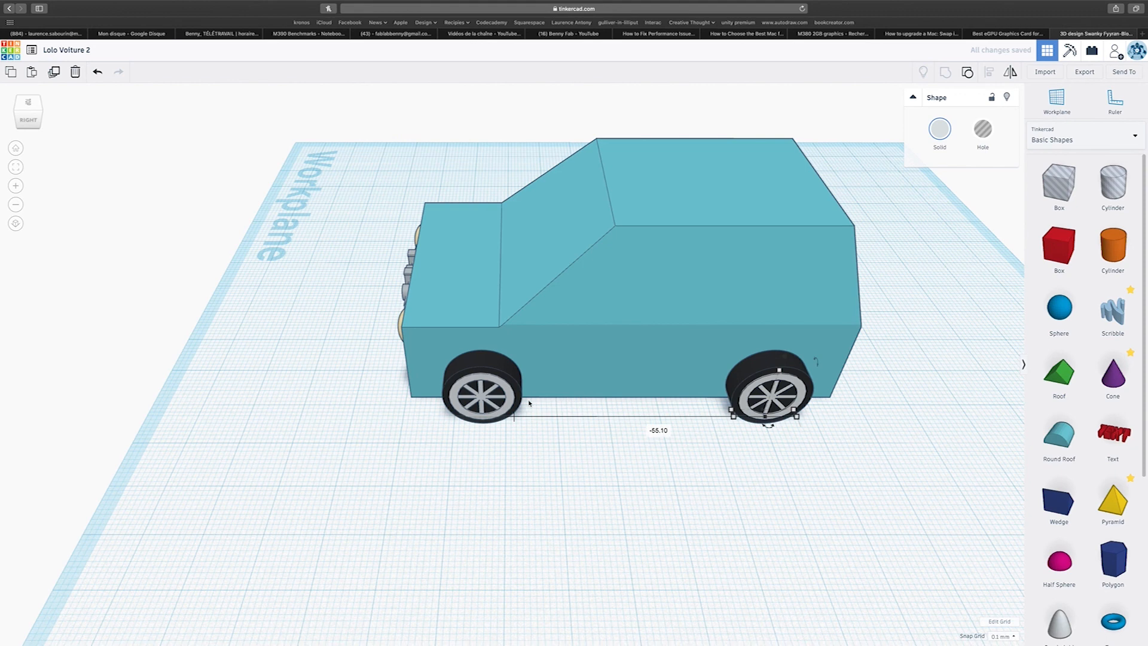
pyautogui.keyDown('alt'); pyautogui.moveTo(510, 399); pyautogui.dragTo(510, 196); pyautogui.keyUp('alt')
pyautogui.moveTo(510, 196); pyautogui.dragTo(934, 366, button='right')
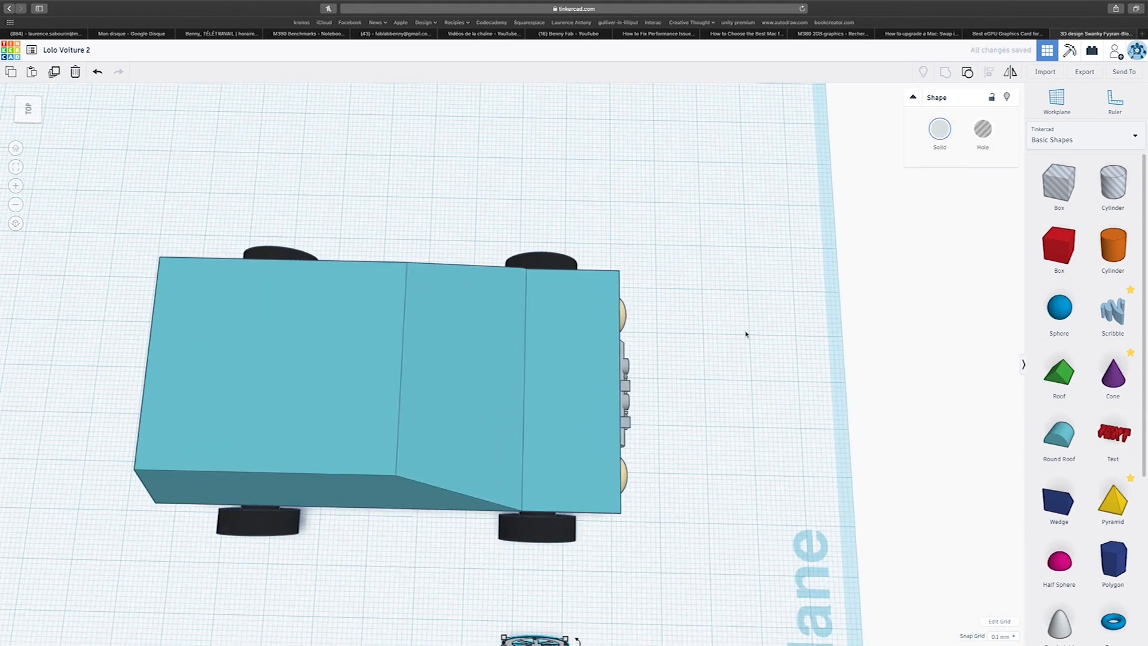
pyautogui.press('super+z')
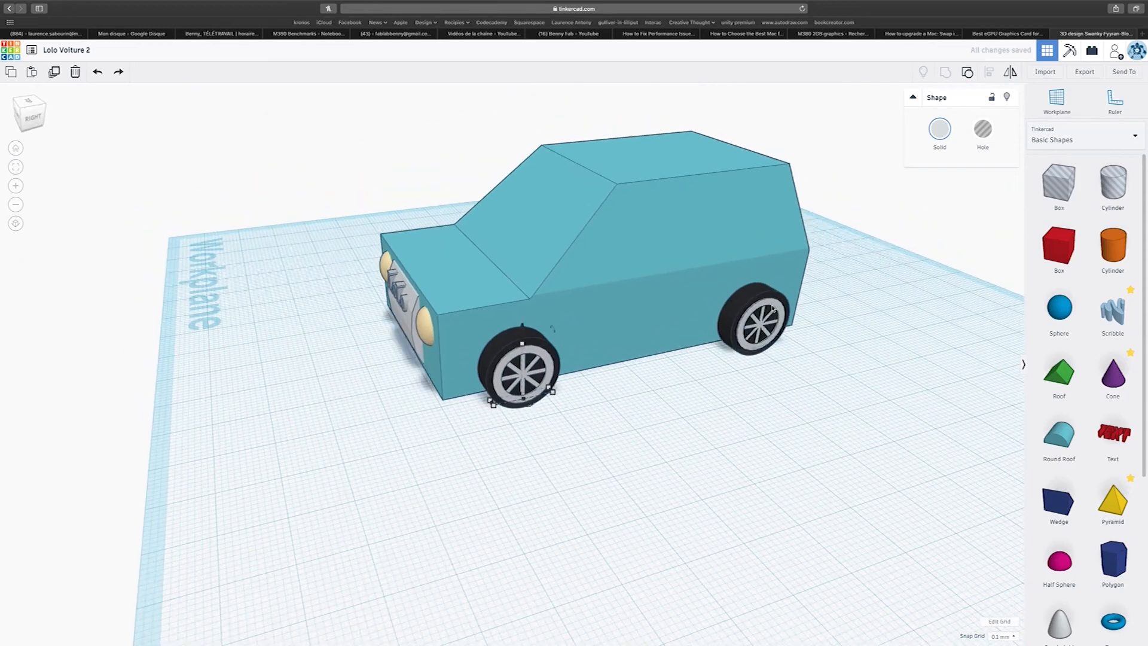
# Step: Select both rims, duplicate them to the opposite side of the car and fit the copies onto its front and rear wheels
pyautogui.keyDown('shift'); pyautogui.click(773, 308); pyautogui.keyUp('shift')
pyautogui.moveTo(627, 359); pyautogui.dragTo(560, 317, button='right')
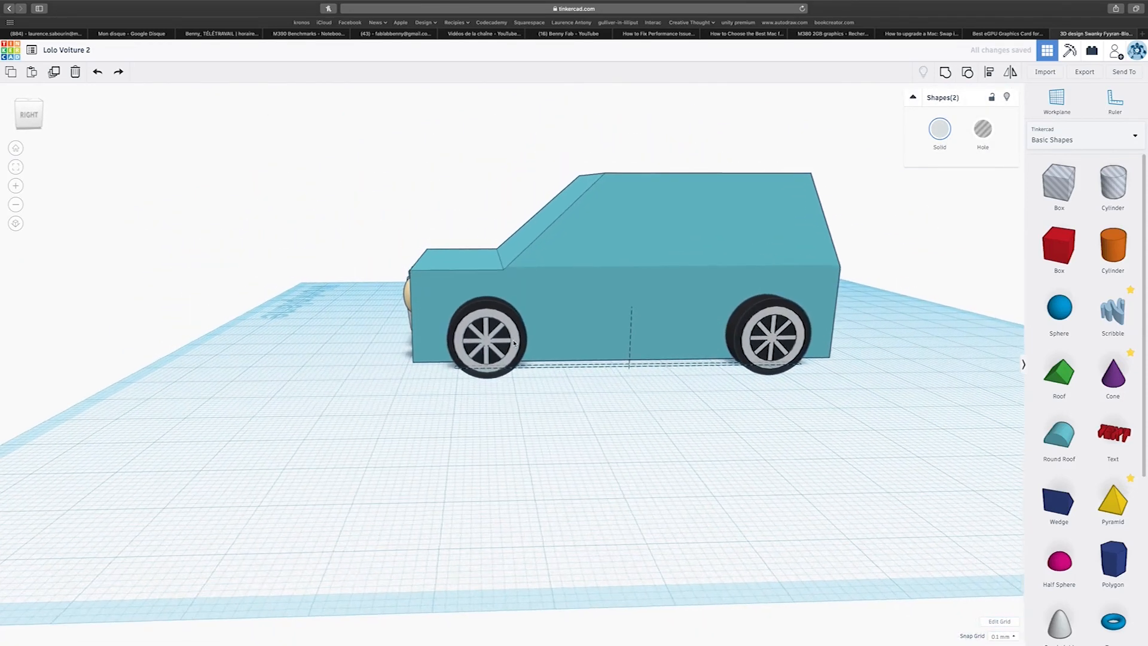
pyautogui.moveTo(688, 326); pyautogui.dragTo(756, 426, button='right')
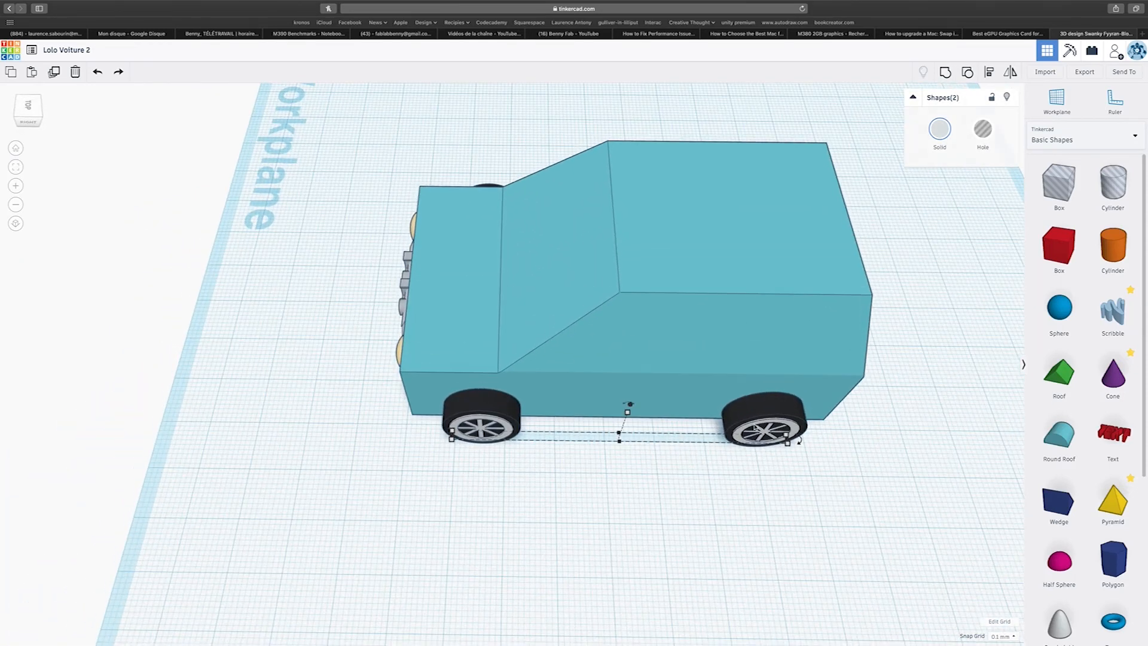
pyautogui.moveTo(756, 426); pyautogui.dragTo(652, 218)
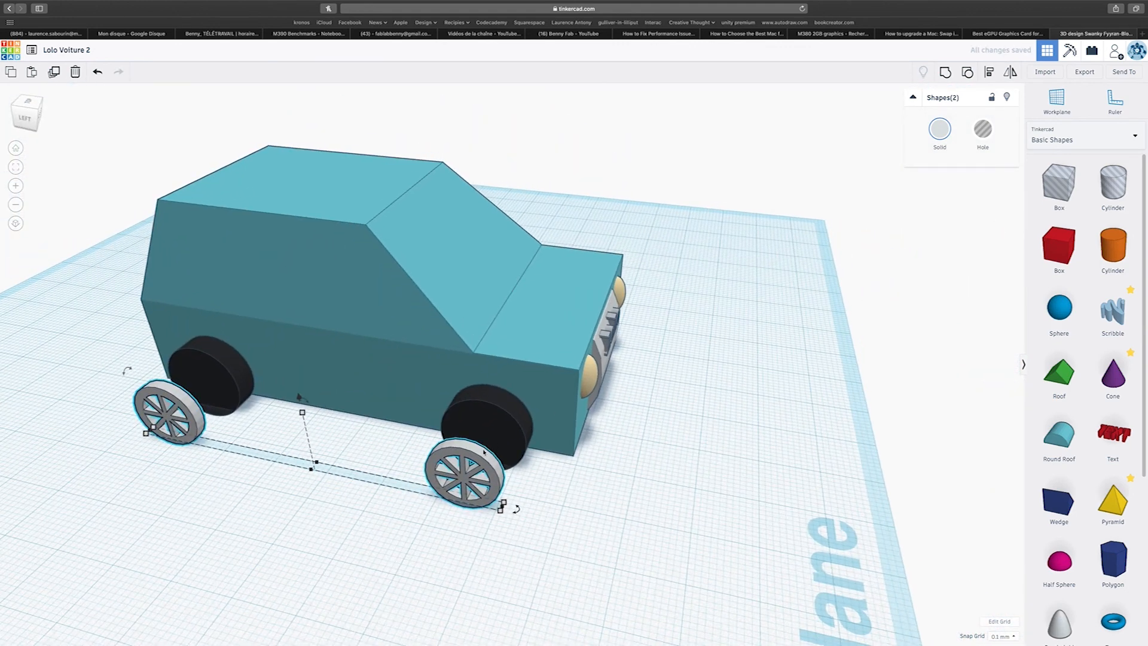
pyautogui.moveTo(481, 447); pyautogui.dragTo(492, 435)
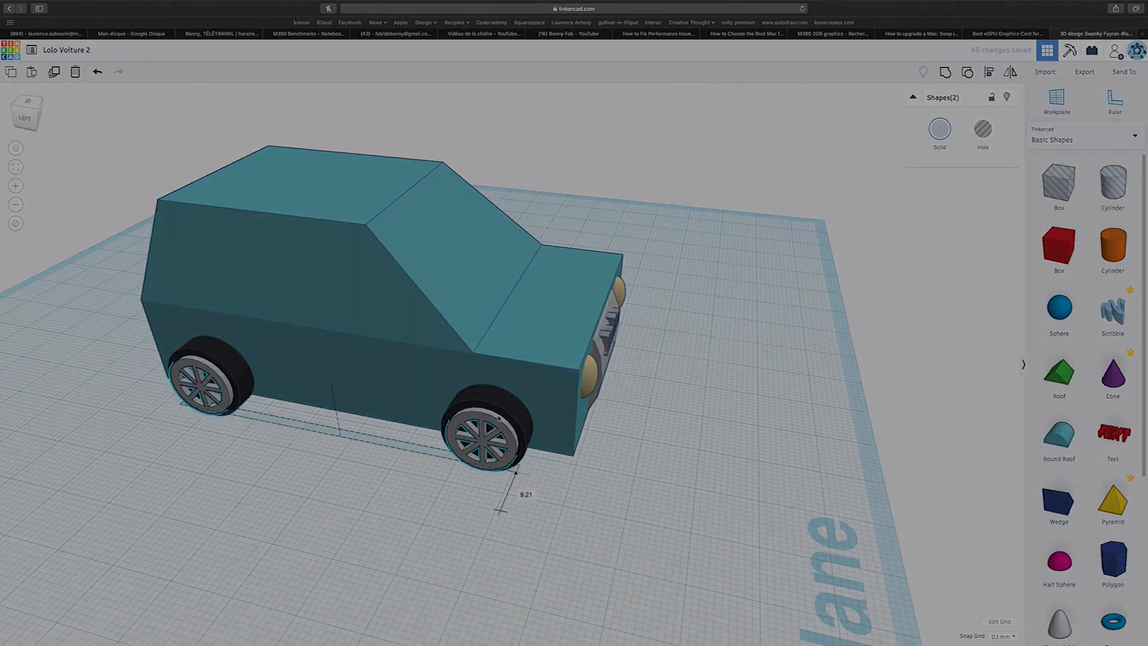